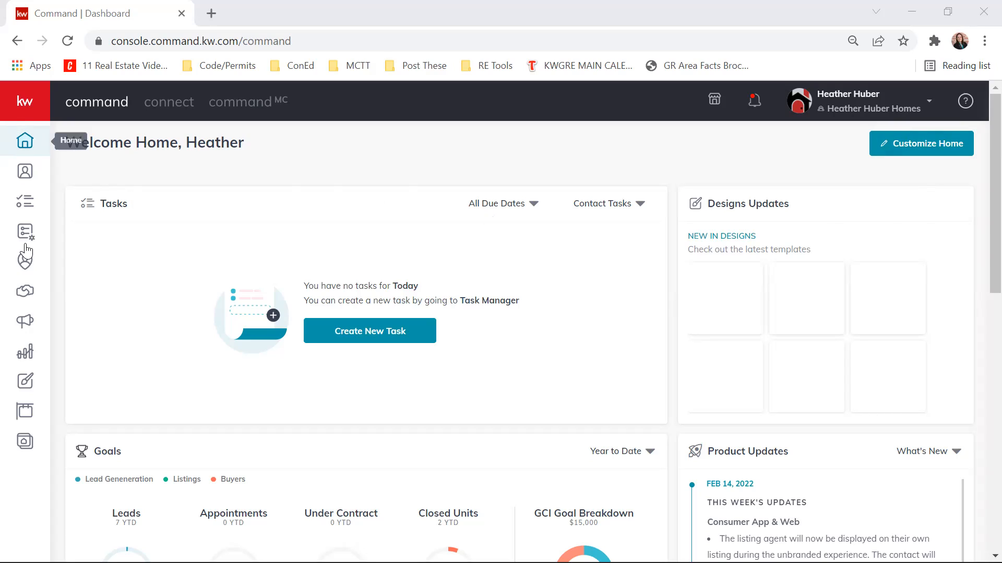
- Open Campaigns and look at the email campaigns before going to the direct mail campaigns
click(25, 327)
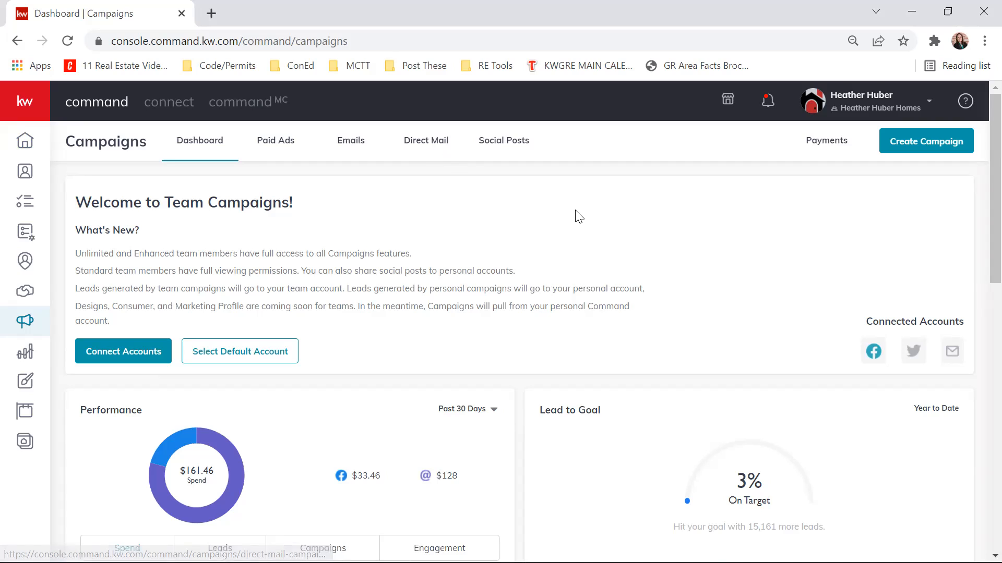
click(348, 150)
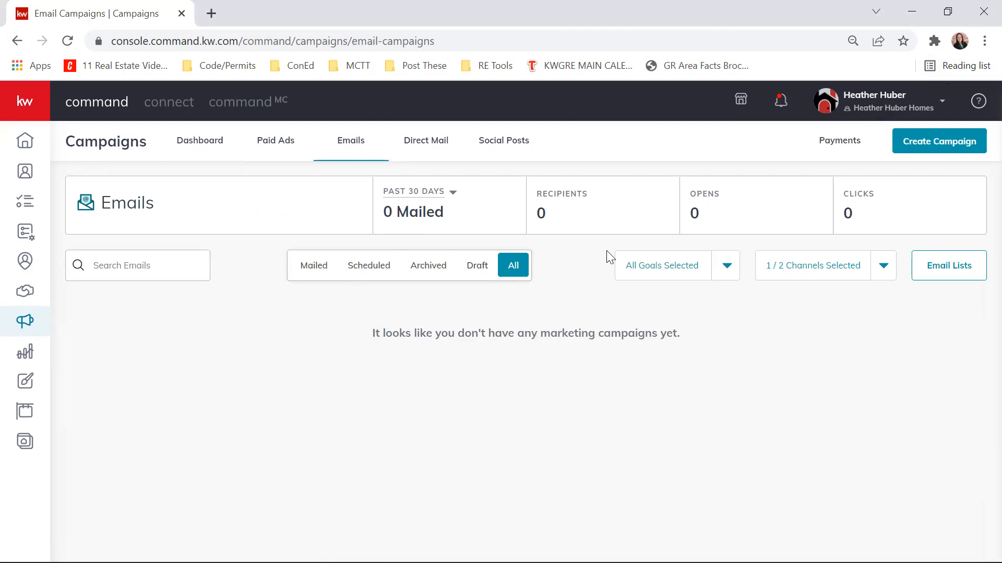
click(430, 144)
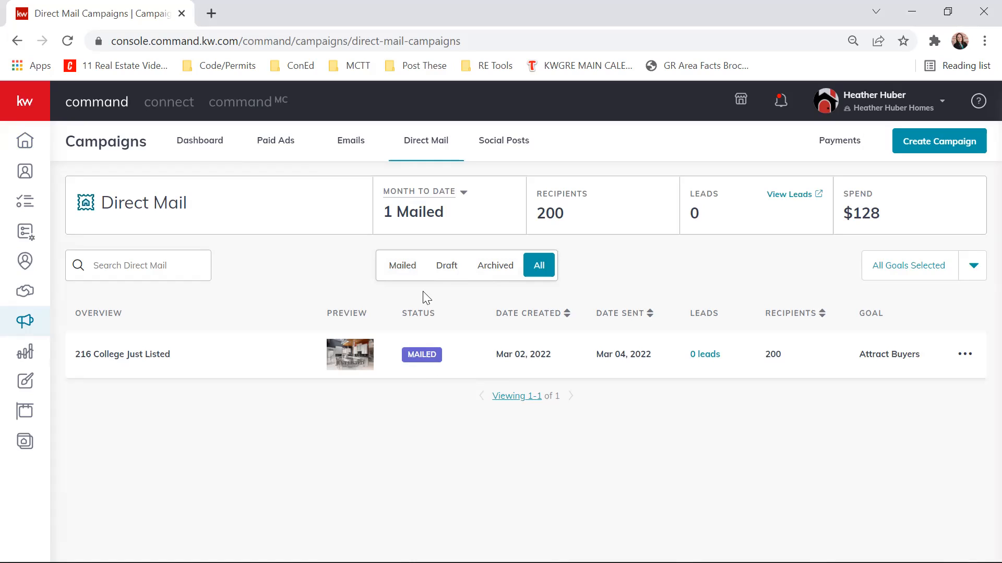
- Filter the direct mail campaigns by Draft, by Archived and back to All
click(447, 268)
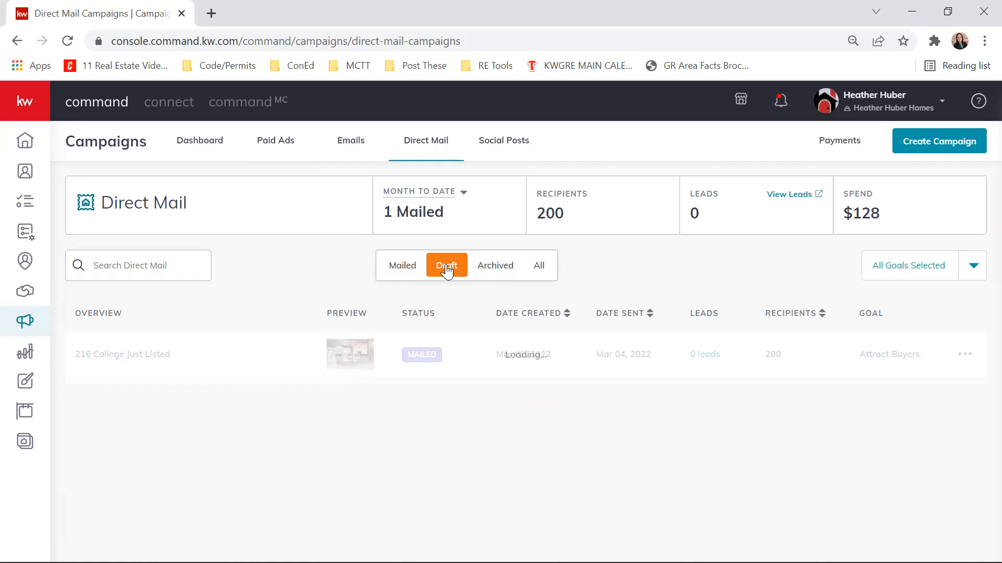
click(487, 270)
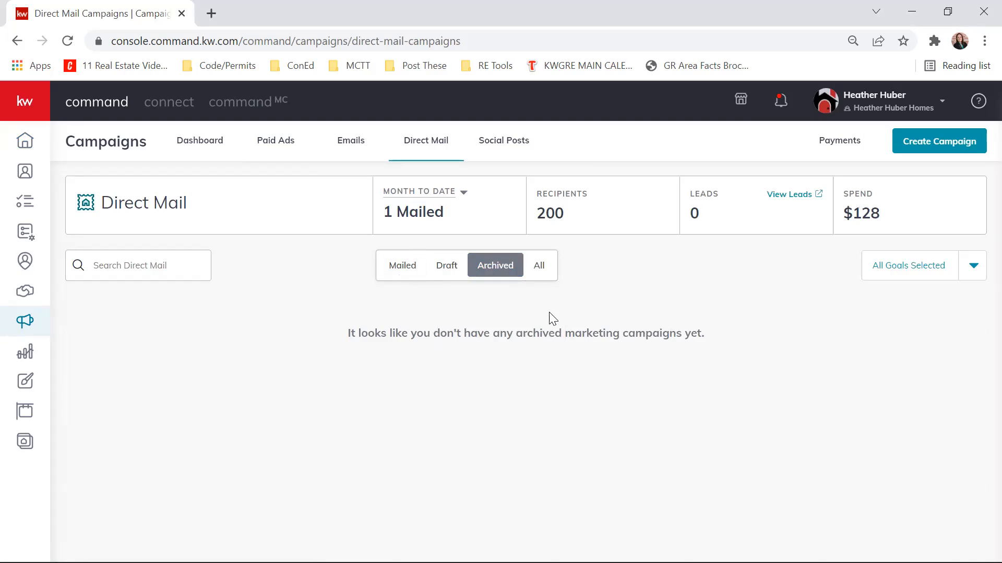
click(539, 267)
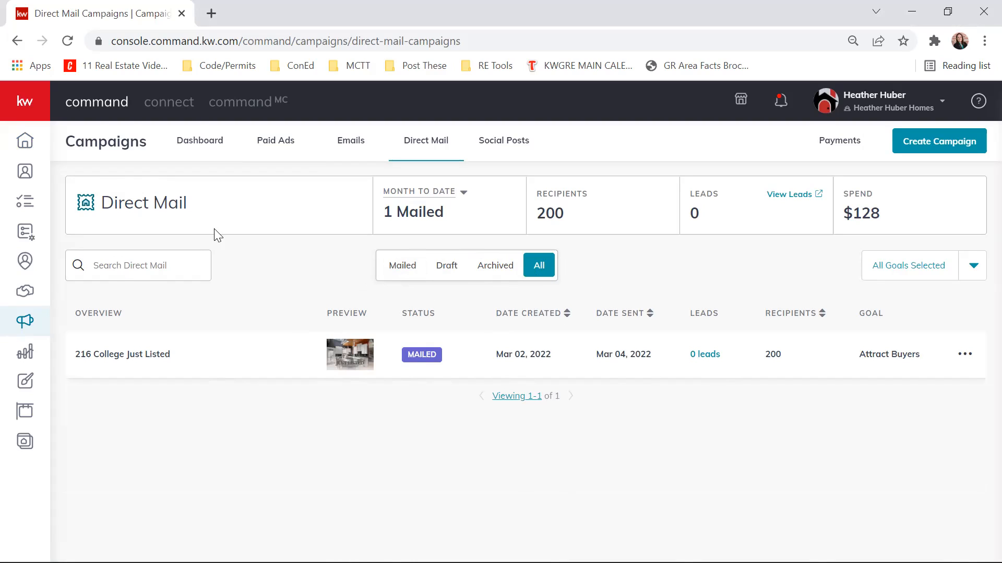
- Examine the direct mail summary, including the reporting period options and the spend figure
drag(100, 202, 202, 205)
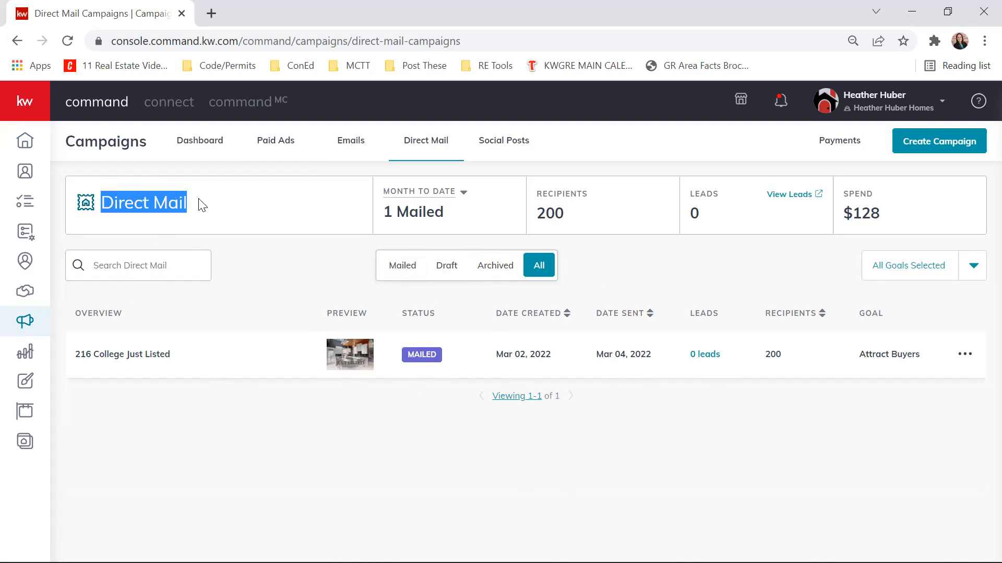
click(163, 209)
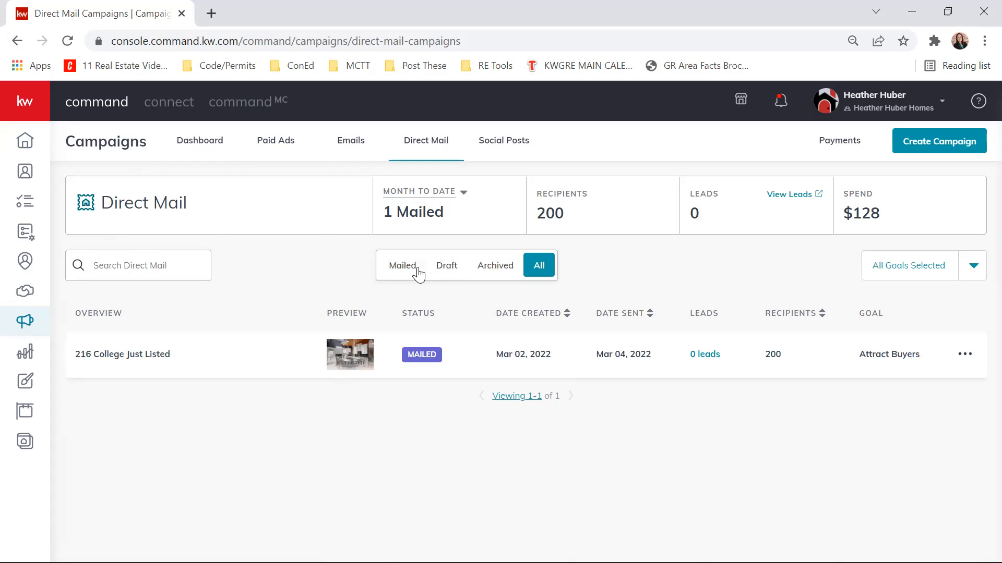
click(463, 192)
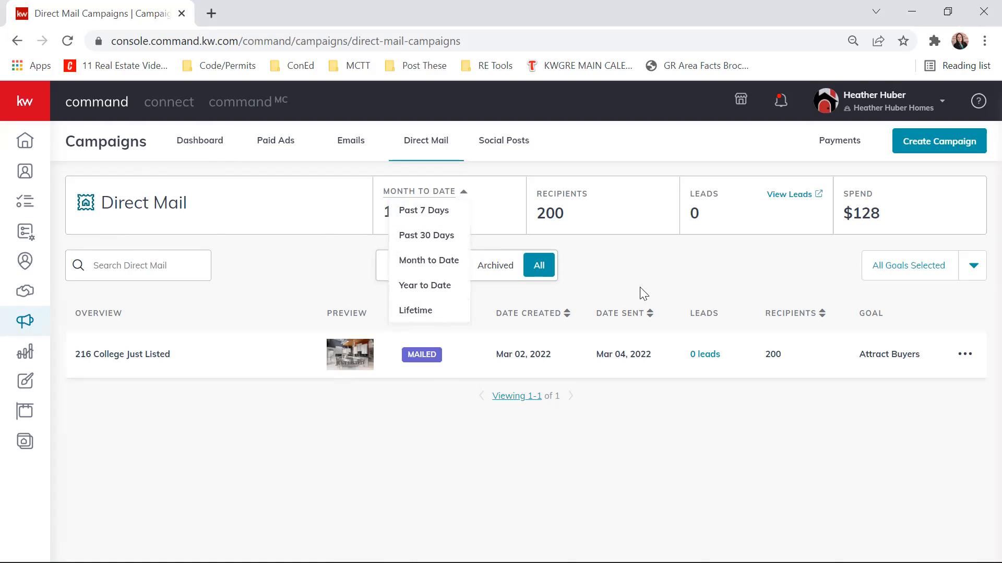
click(652, 264)
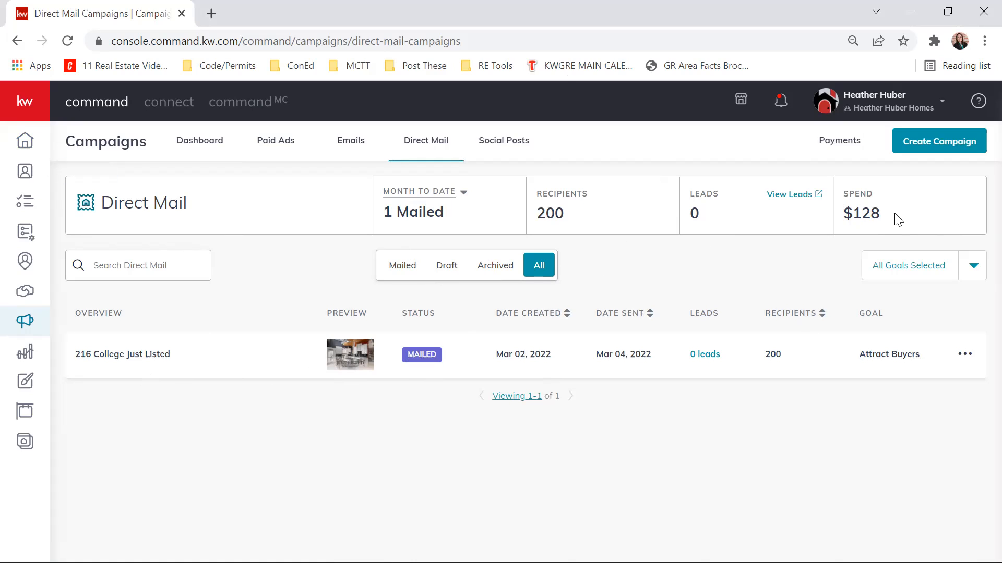
drag(852, 217, 893, 225)
click(781, 267)
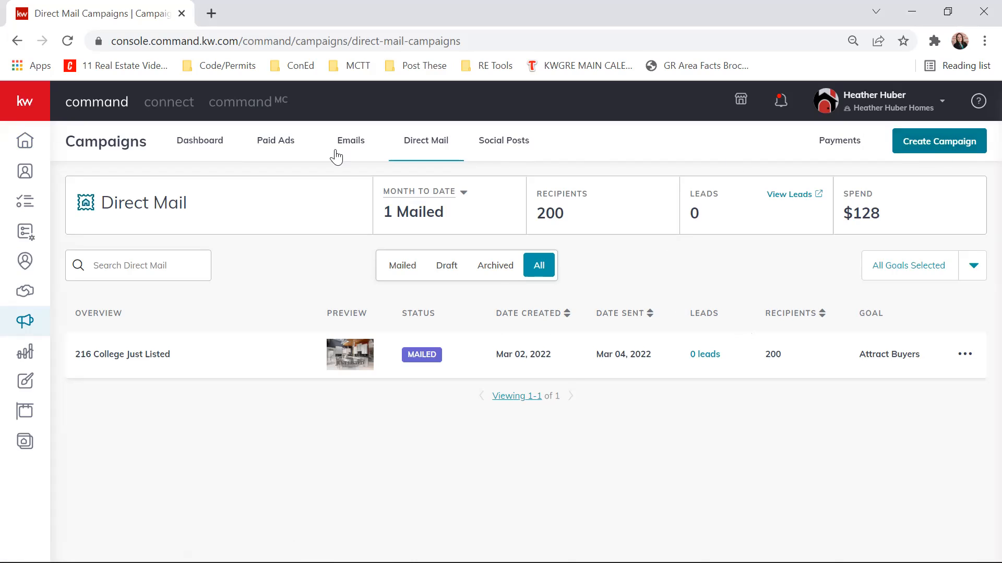
- Look at the paid ads and start creating a new Direct Mail campaign
click(274, 148)
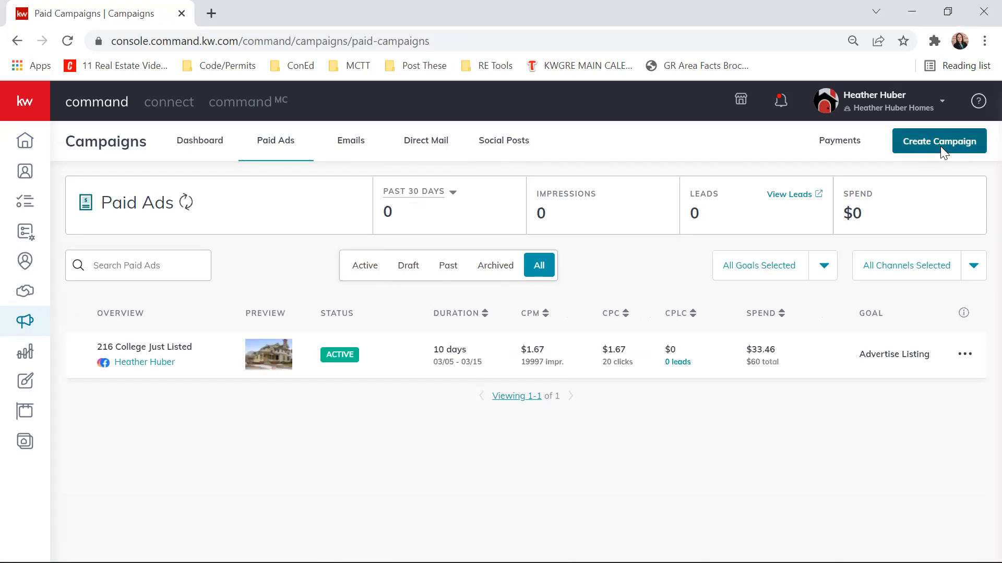
click(941, 148)
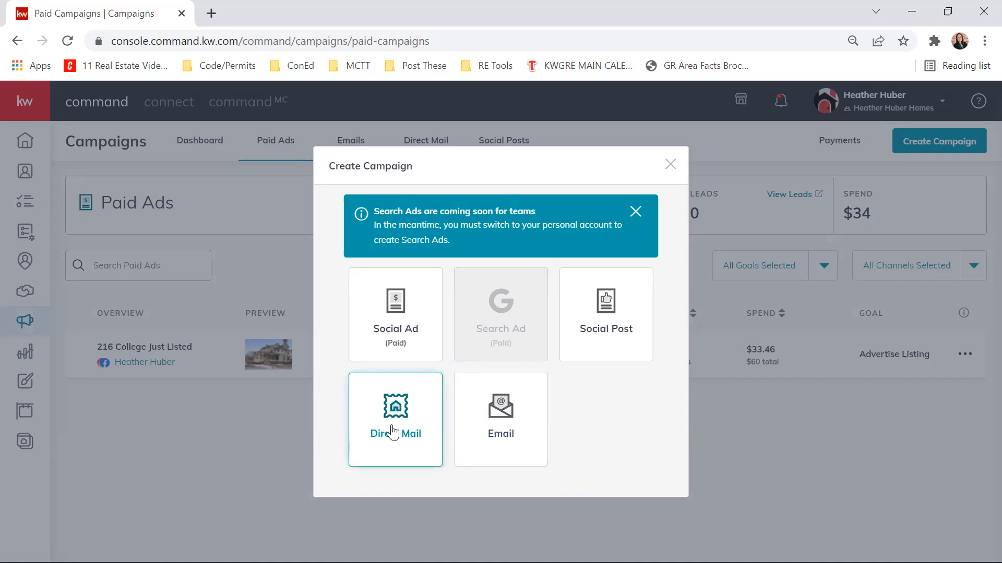
click(393, 432)
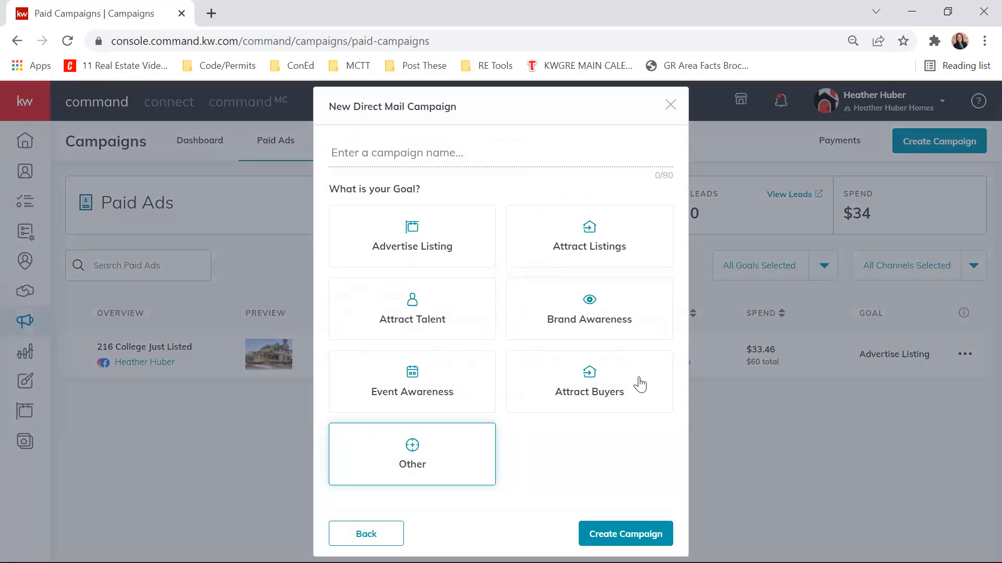
click(523, 338)
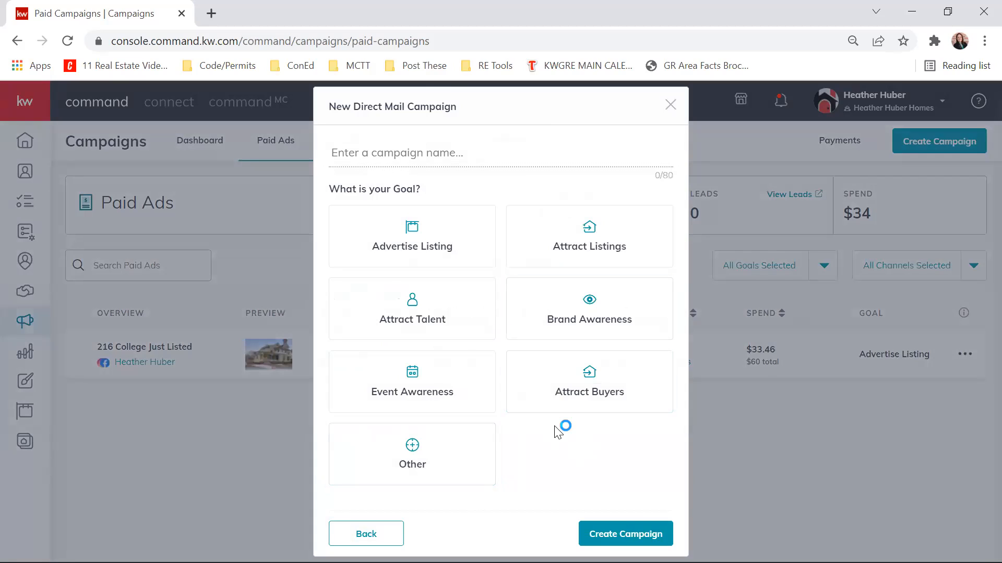
- Name the direct mail campaign with the listing's street address followed by "Just Sold"
click(387, 156)
click(543, 252)
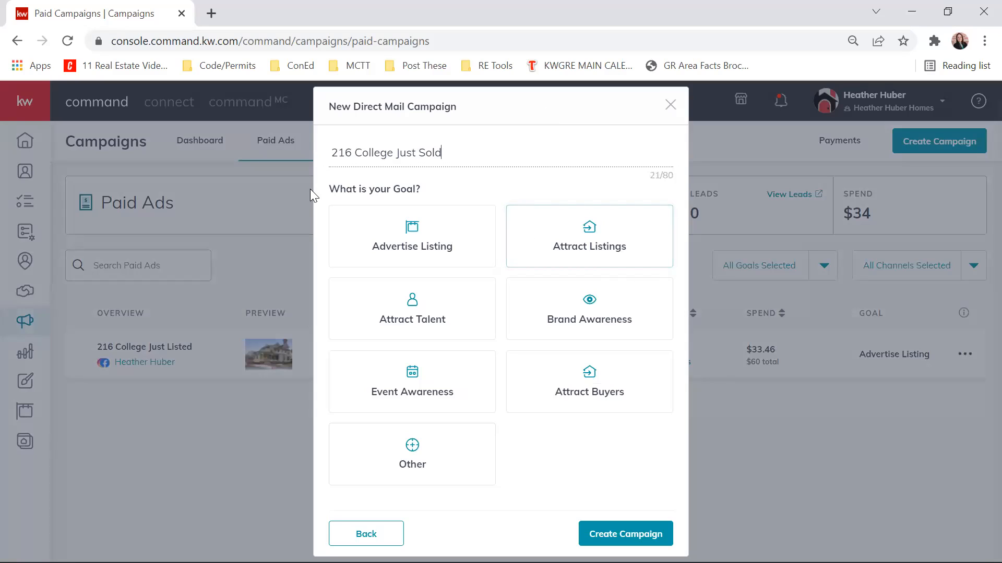
drag(338, 154, 472, 150)
click(473, 150)
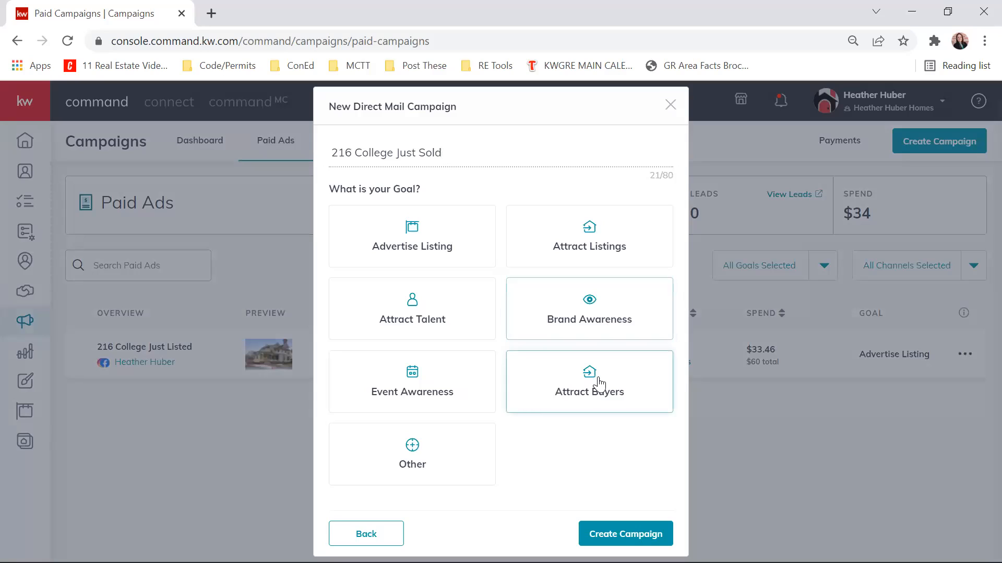
- Set the campaign's goal to Attract Listings and create the campaign
click(594, 251)
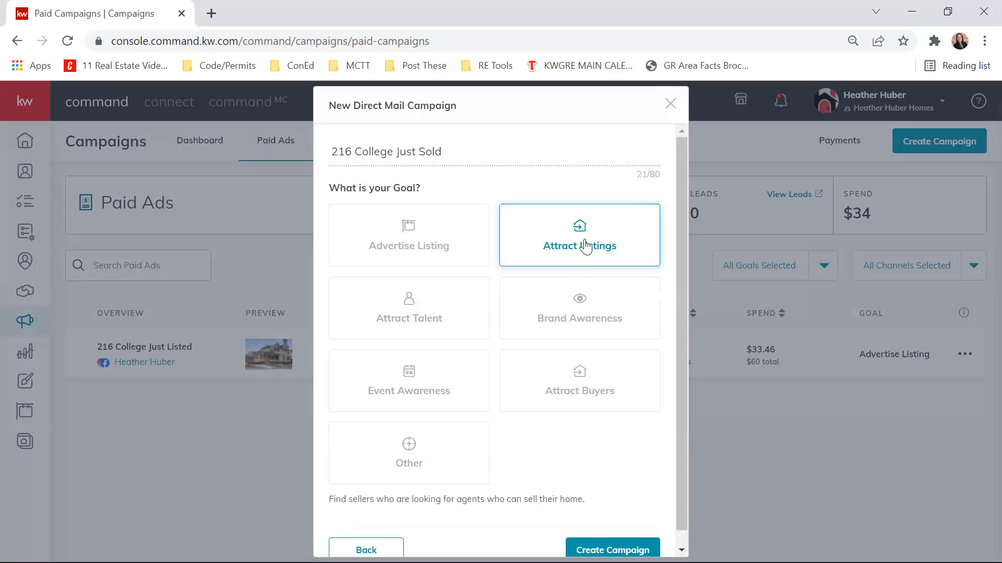
scroll(603, 366, down, 1)
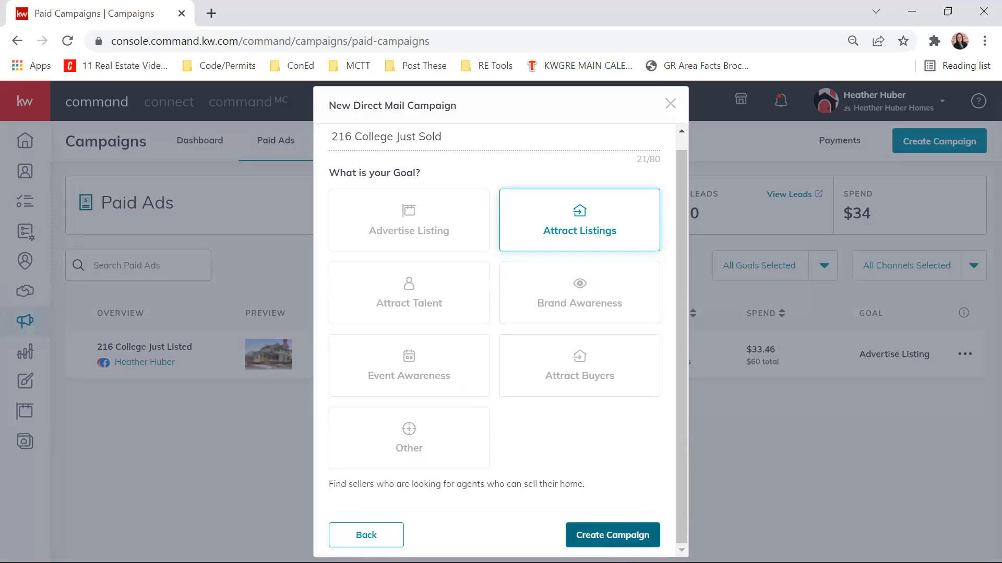
click(612, 536)
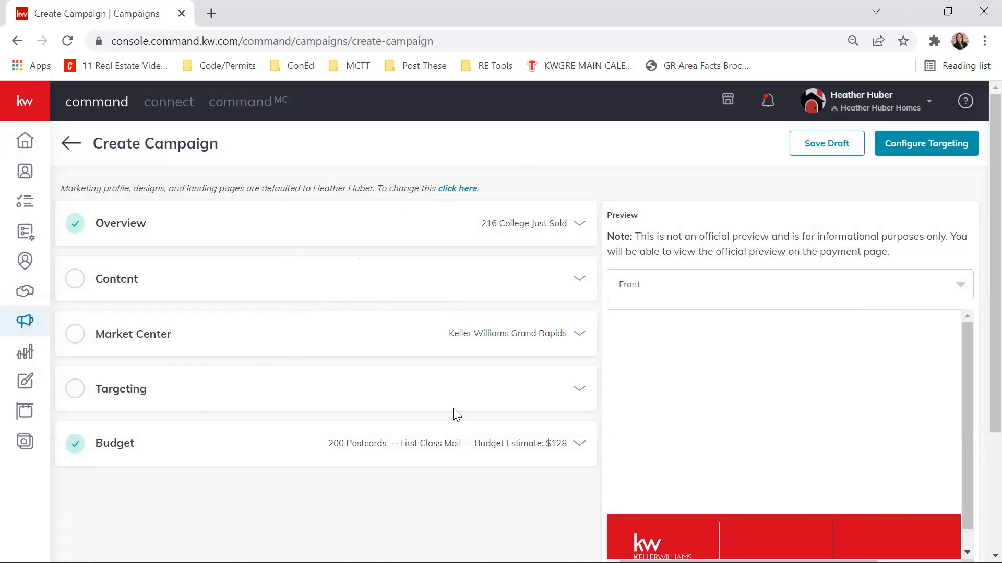
- Look over the new campaign's setup sections and the postcard preview's side options
click(755, 293)
click(712, 238)
scroll(570, 259, down, 3)
scroll(563, 264, up, 3)
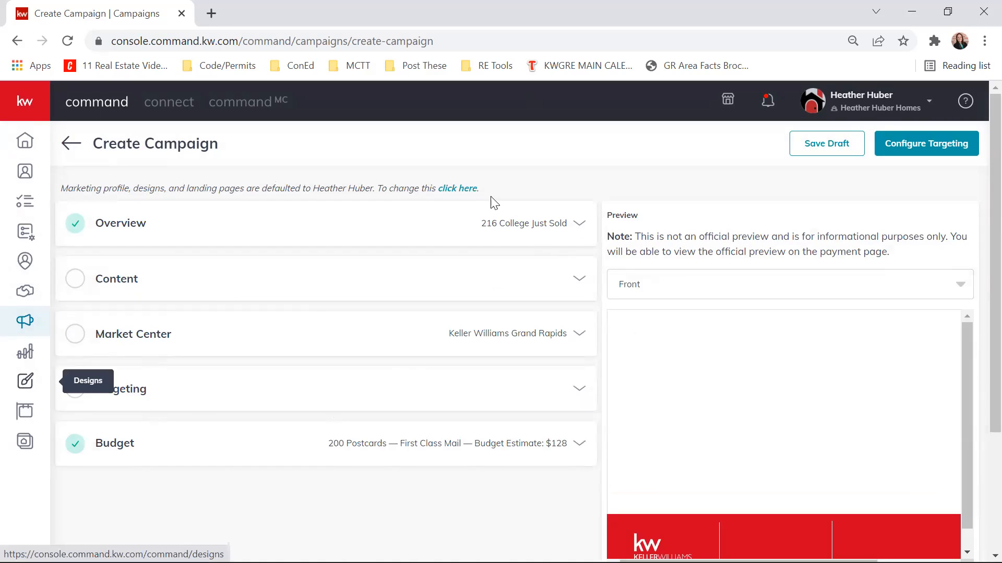
- Review the campaign's name and available goals in the Overview section and save it
click(580, 224)
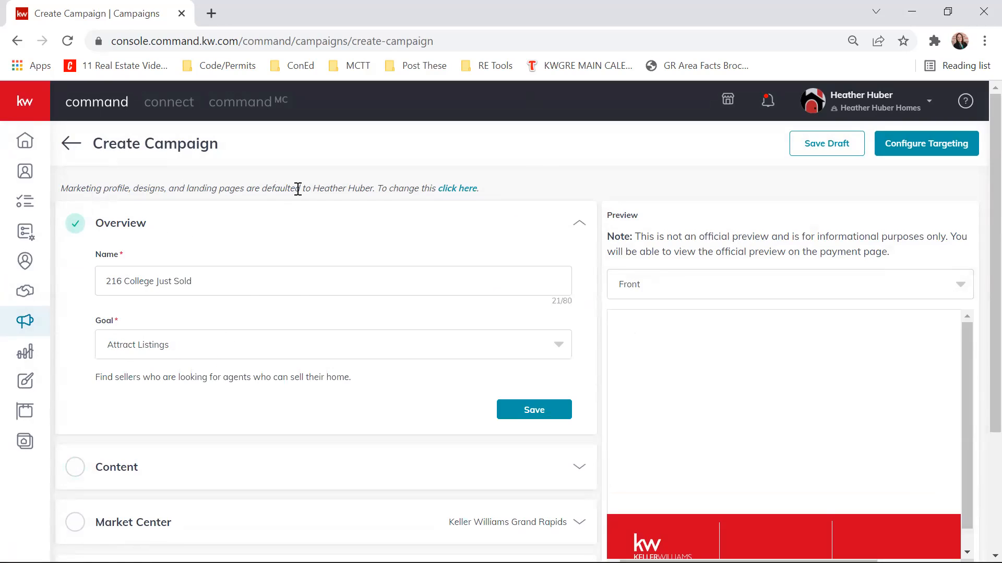
click(563, 353)
scroll(488, 394, down, 3)
scroll(487, 391, up, 3)
scroll(487, 388, down, 3)
scroll(485, 387, up, 3)
click(588, 320)
click(546, 421)
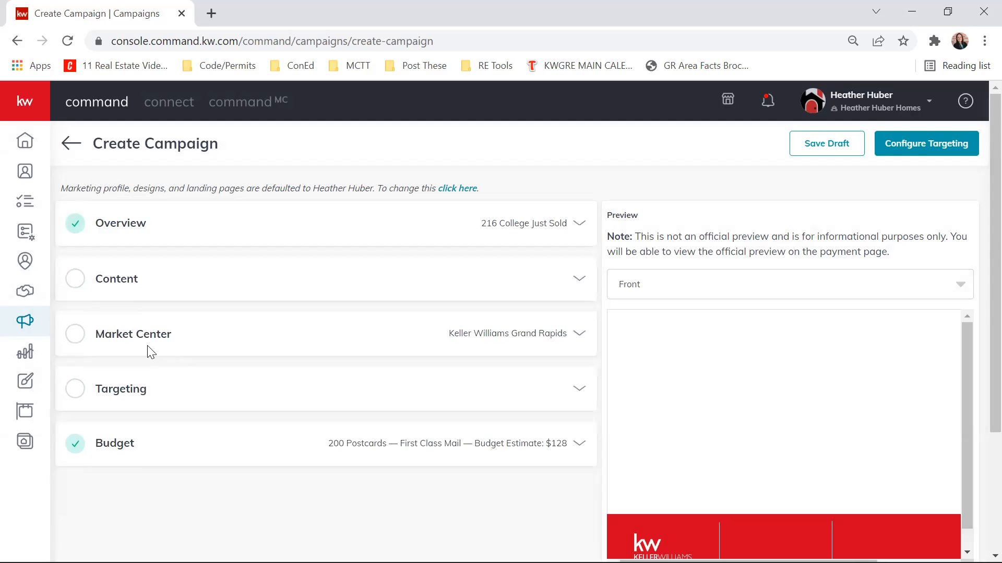
- Choose the Default Template, 6 x 9 inches, for the campaign's content
click(584, 280)
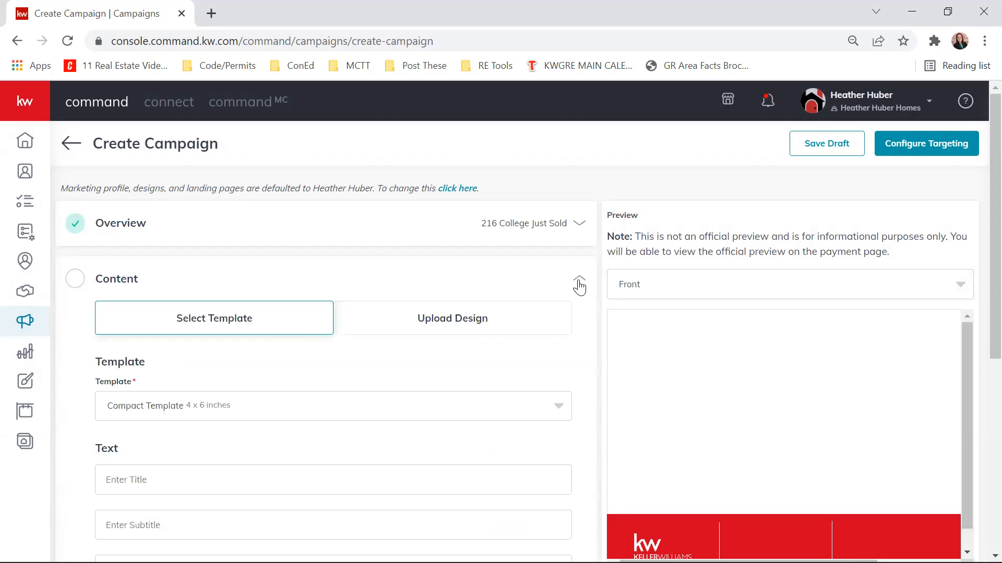
scroll(495, 225, down, 1)
scroll(490, 240, up, 1)
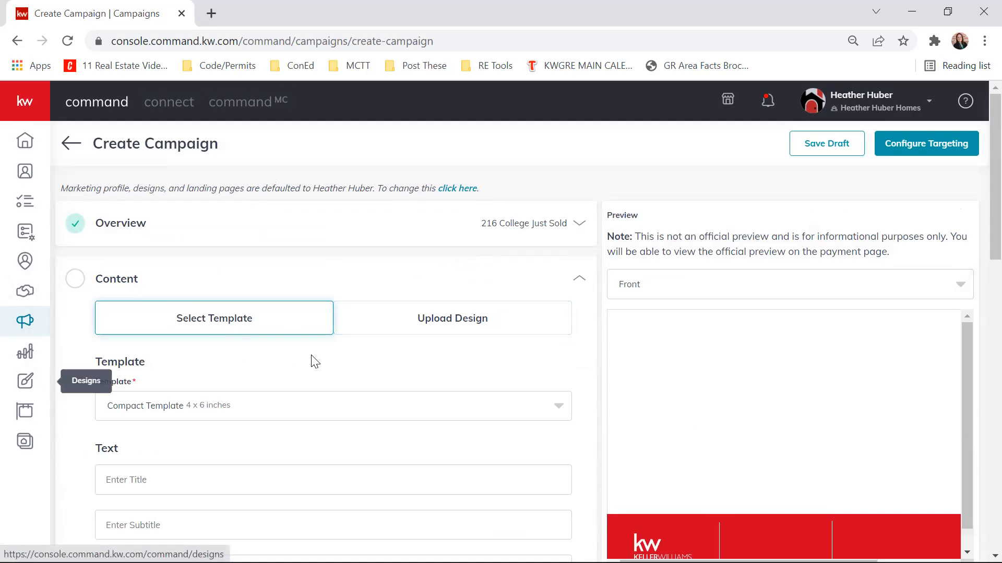
scroll(328, 229, down, 1)
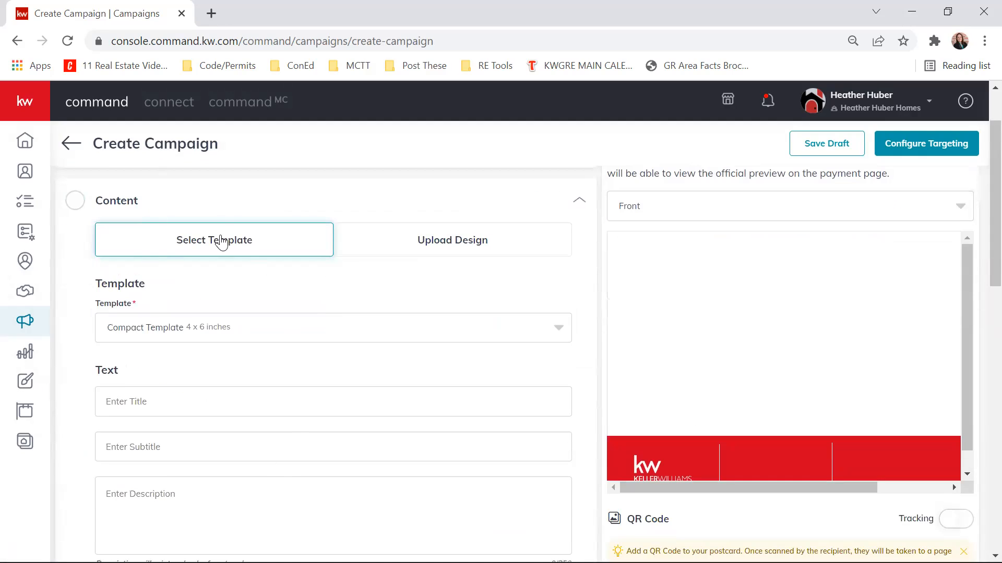
click(554, 334)
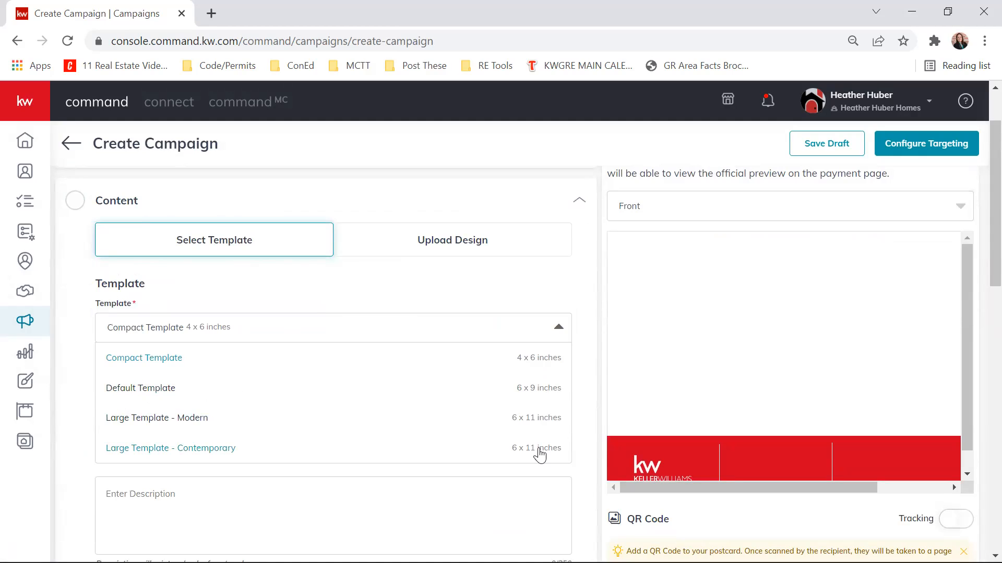
click(159, 401)
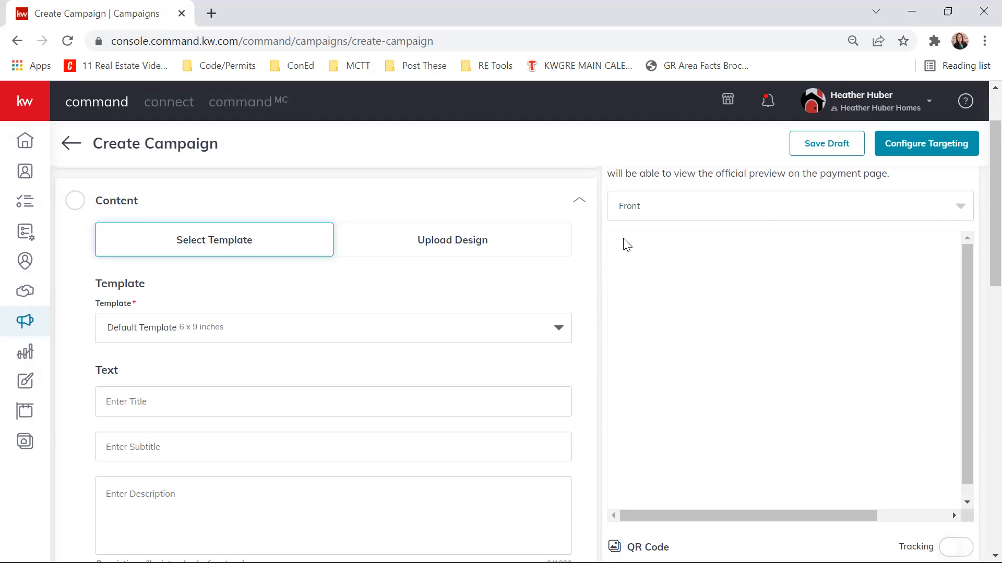
- Enter the postcard title "Sold in 4 Days!" and check it in the preview
click(254, 392)
text(Sol)
text(d in 4 Days!)
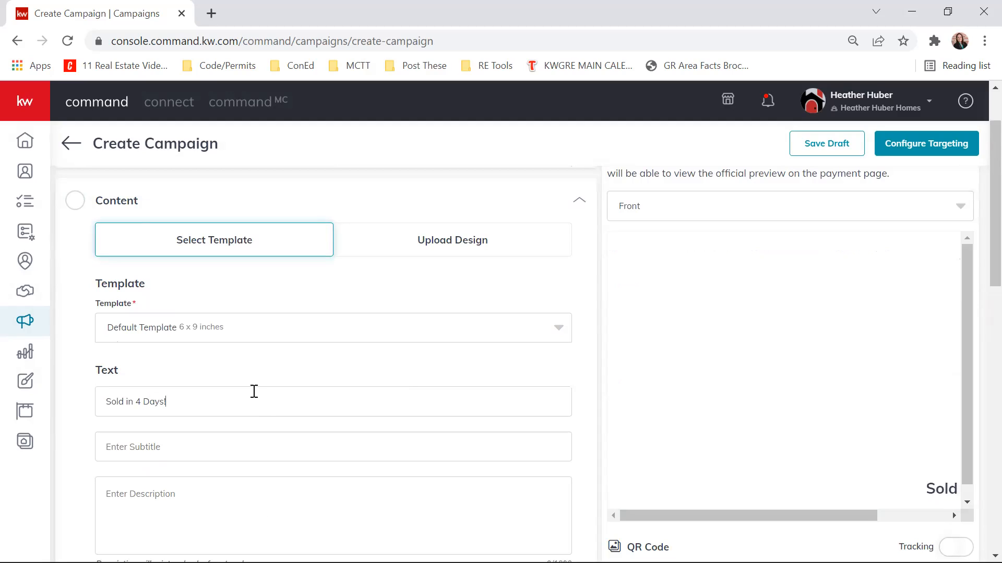
drag(834, 516, 934, 509)
drag(861, 517, 790, 527)
- Enter the postcard subtitle "Can we help you, too?"
click(207, 448)
text(Can we help you, too?)
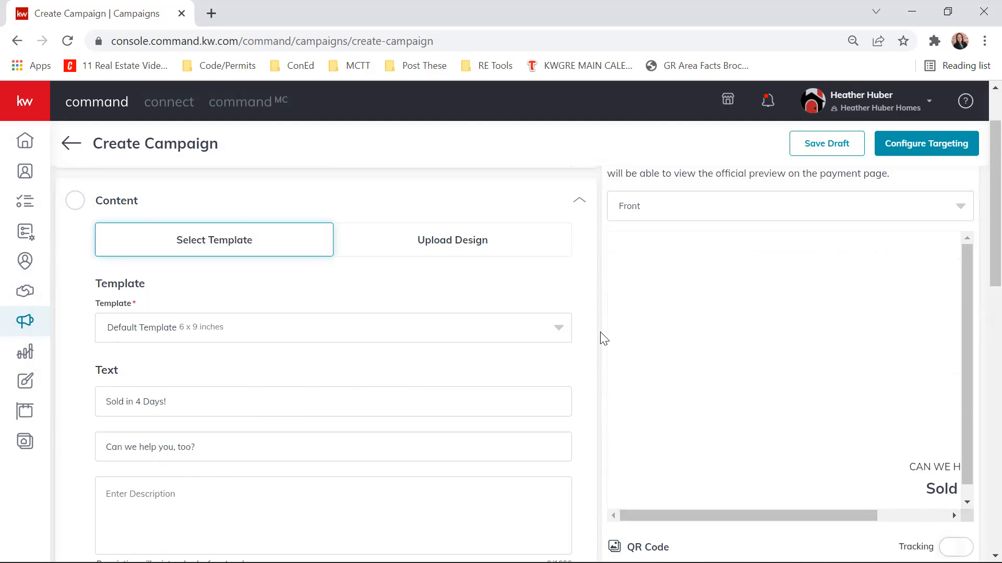
- Enter the description "Using our advanced marketing, we were able to find buyers for this listing after having showings for only one weekend! Can we help you, too?"
scroll(599, 339, down, 2)
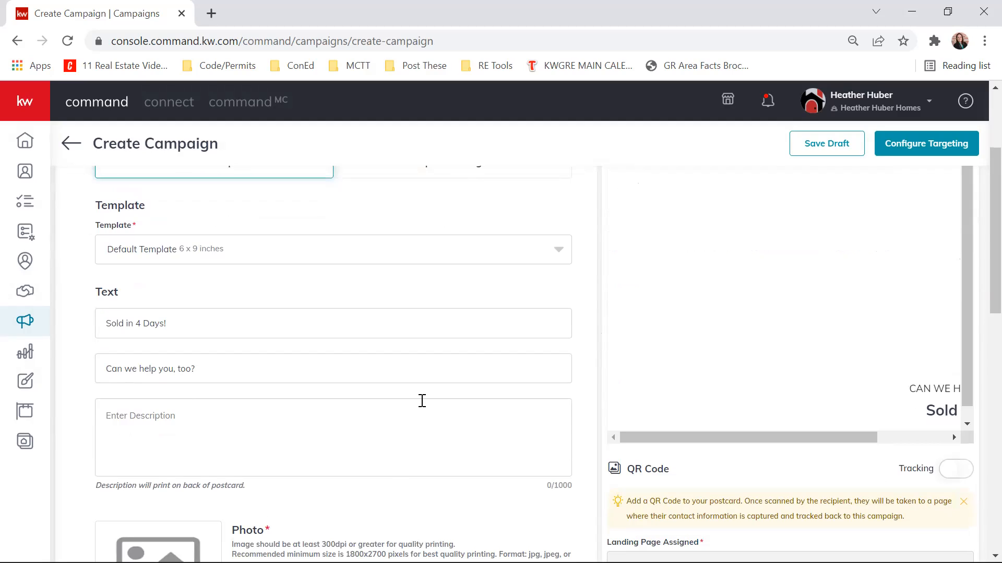
text(Using our)
text(advanced marketing, we were able to find buyers for thi)
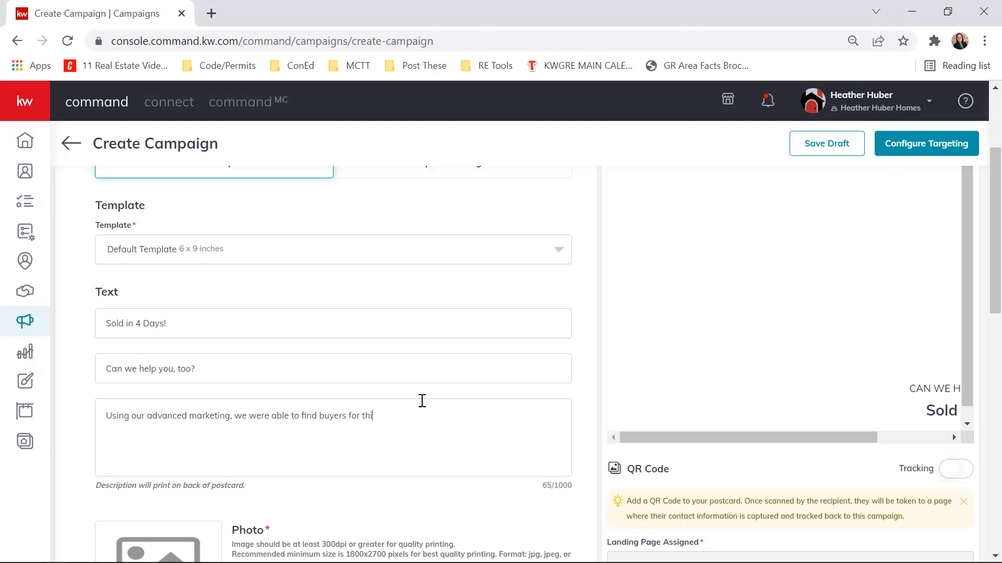
text(s list)
text(showings for only one weekend!)
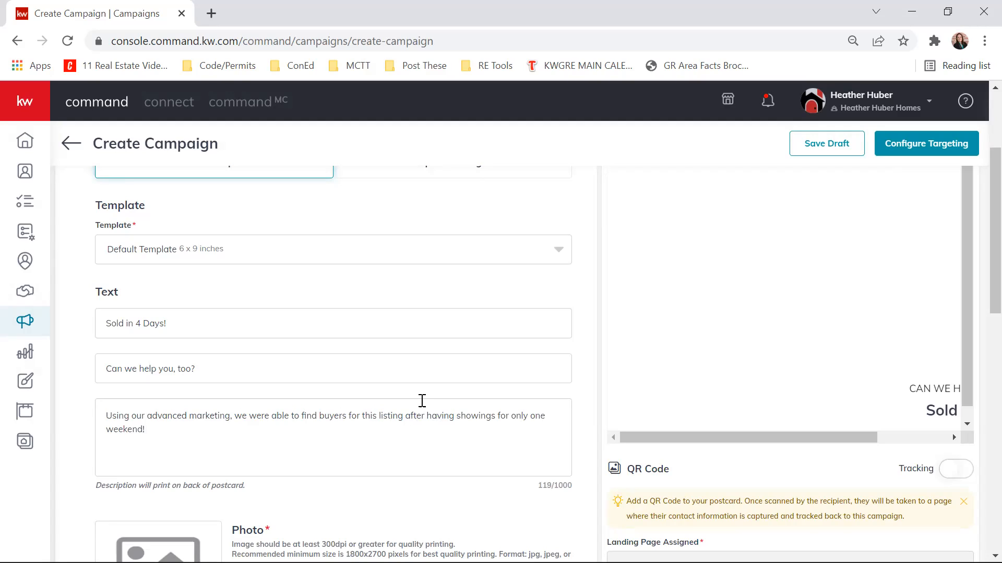
text( Can we hlelp you, too?)
- Check how the title and subtitle are laid out in the postcard's front preview
scroll(570, 329, down, 2)
scroll(570, 329, up, 2)
scroll(570, 329, up, 2)
drag(681, 517, 828, 503)
scroll(860, 394, down, 2)
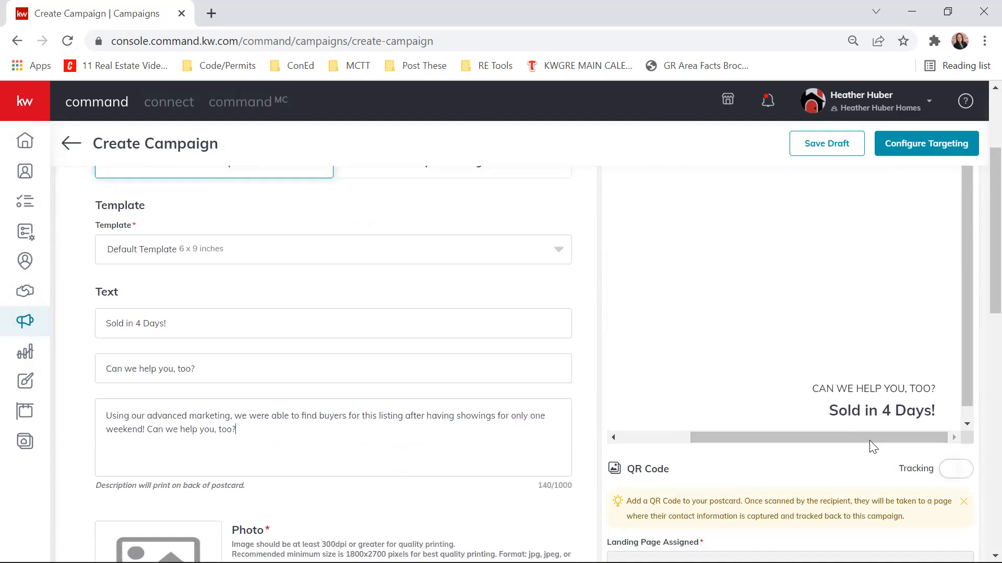
scroll(866, 433, up, 3)
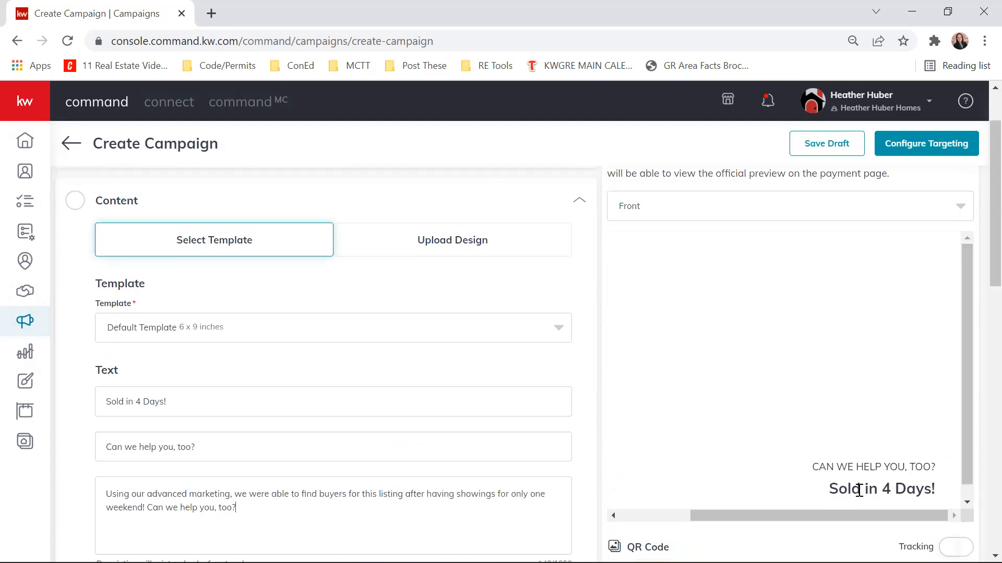
- Switch the postcard preview to the back side and check how the description, agent details and mailing area are laid out
click(673, 207)
click(628, 267)
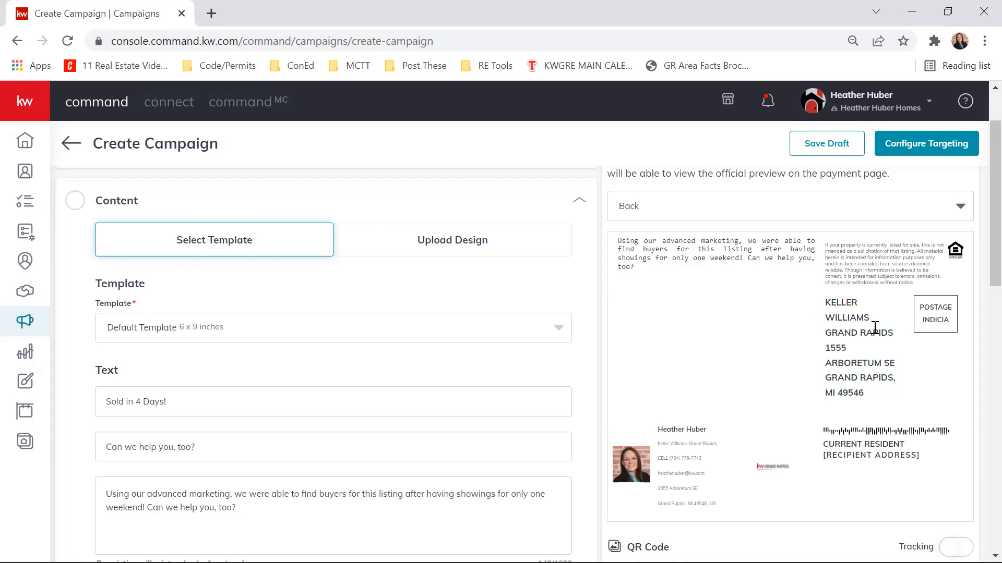
scroll(876, 331, up, 2)
scroll(911, 347, down, 2)
scroll(212, 507, down, 1)
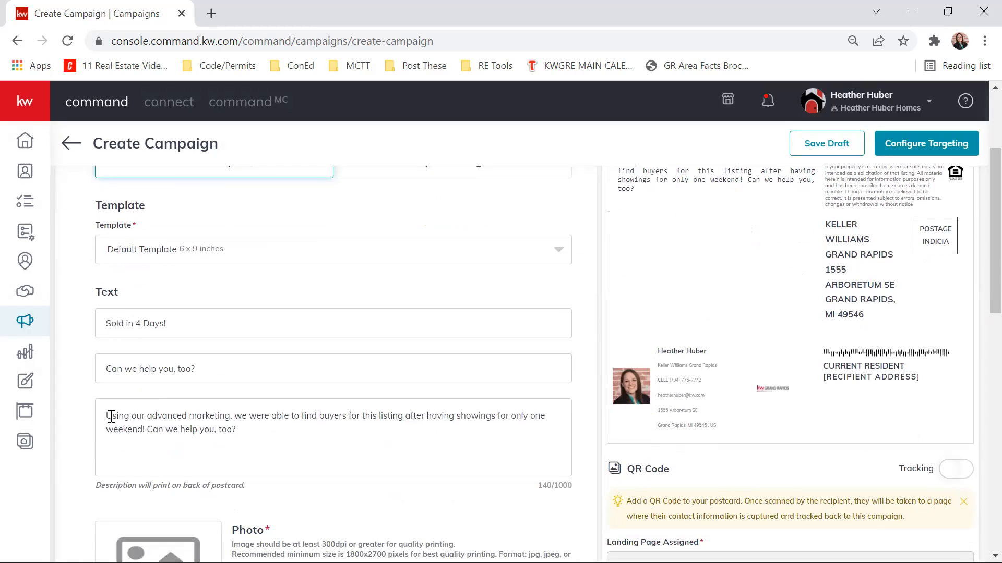
drag(107, 415, 311, 429)
click(319, 441)
scroll(333, 435, up, 1)
scroll(341, 495, down, 1)
scroll(234, 413, up, 1)
scroll(235, 413, up, 1)
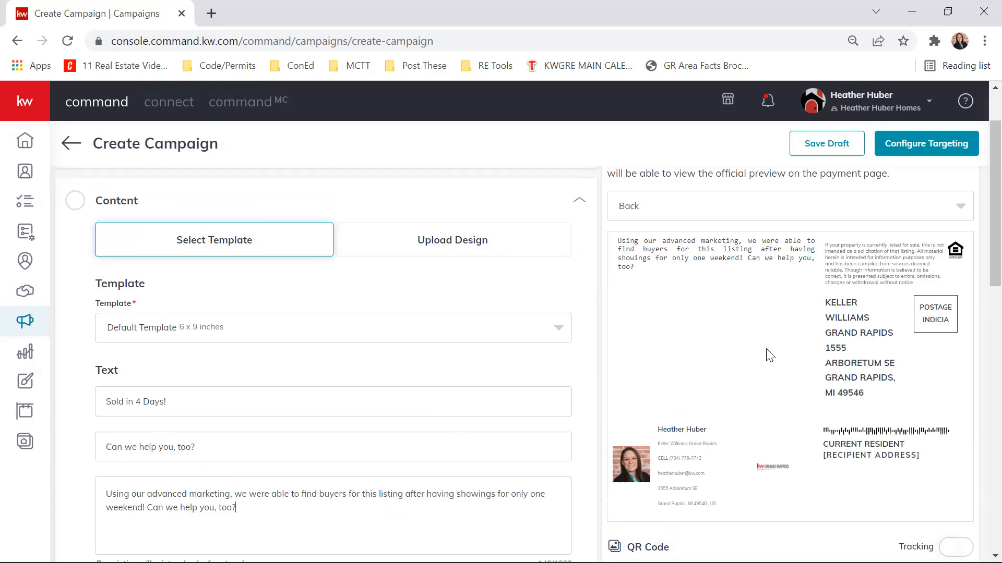
scroll(887, 354, down, 3)
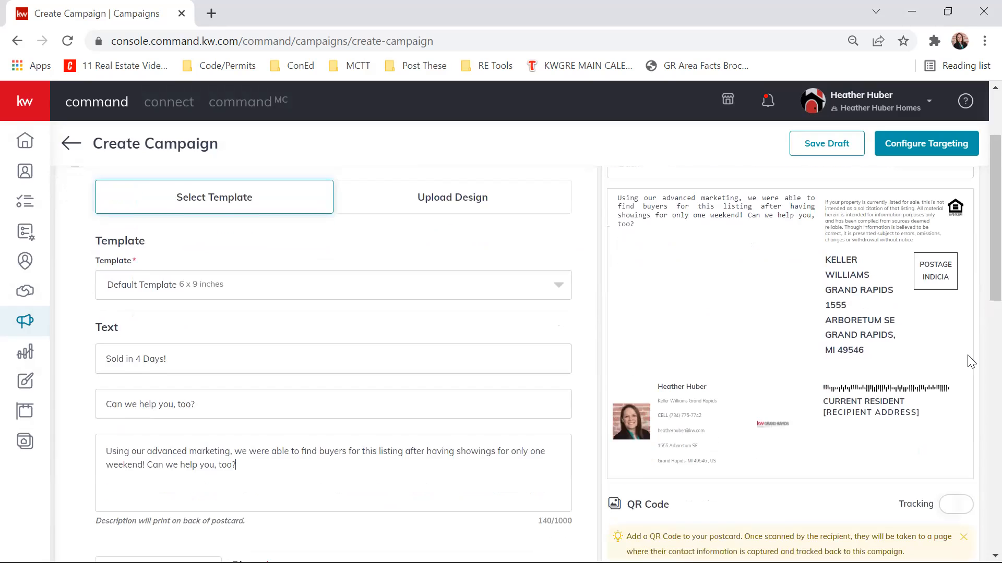
scroll(891, 341, up, 2)
scroll(798, 342, down, 3)
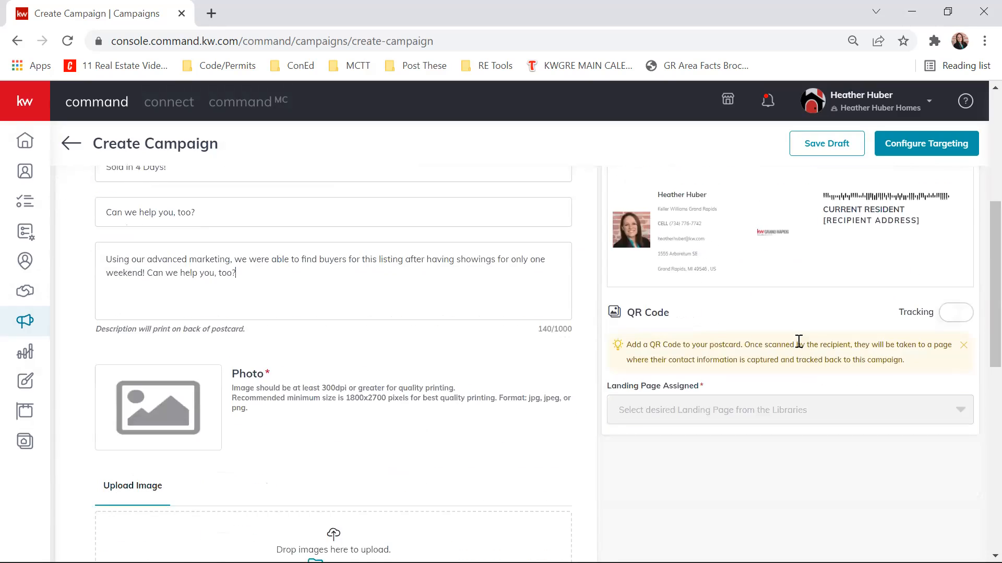
scroll(653, 326, up, 4)
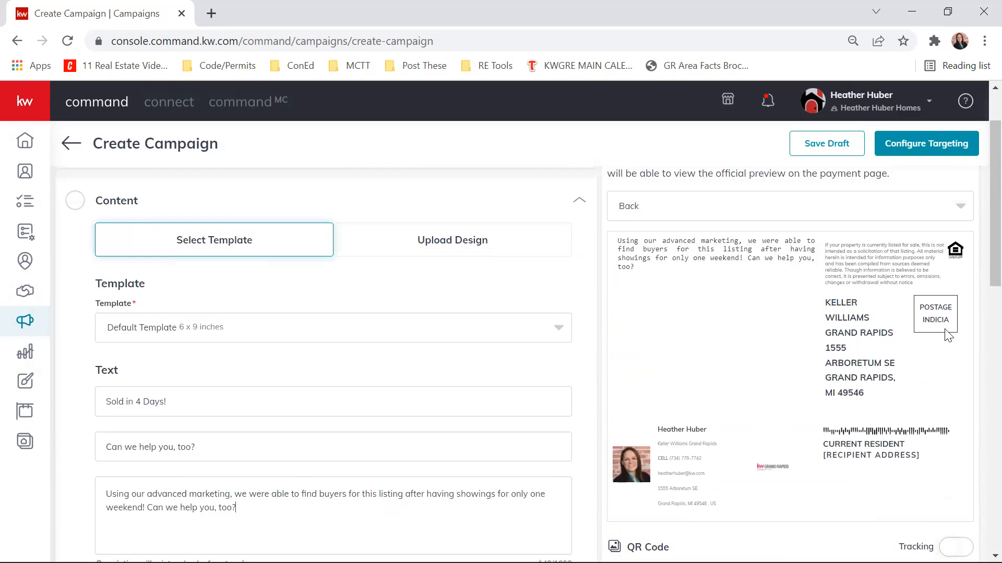
- Upload the exterior house photo from the client's folder under Clients > 2022 as the postcard photo
scroll(496, 364, down, 5)
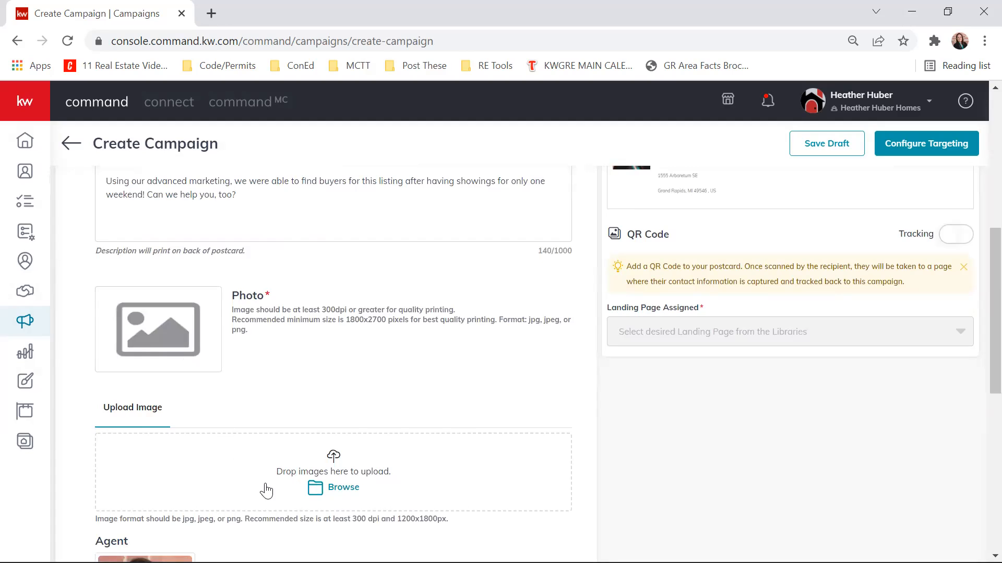
click(303, 488)
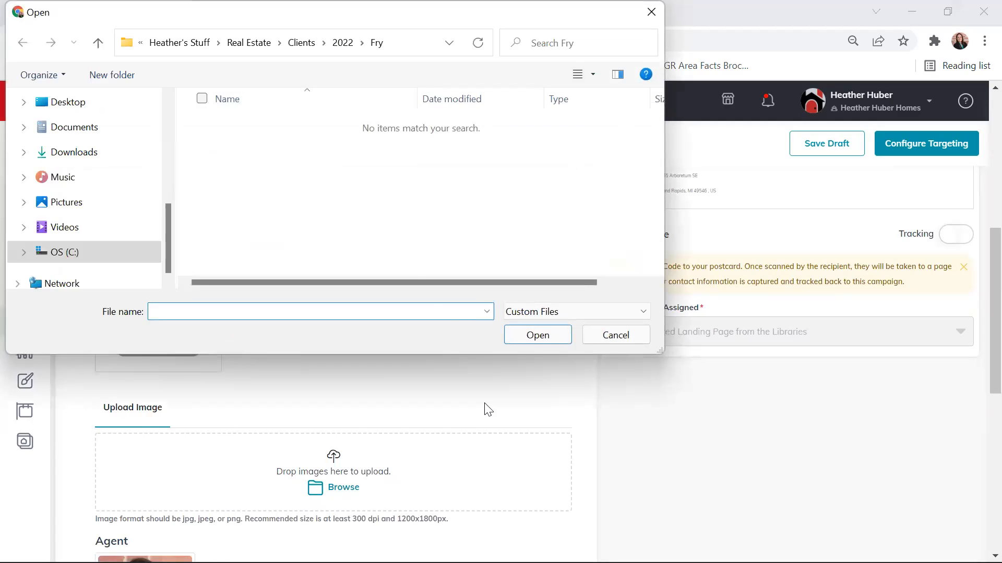
click(302, 43)
double_click(243, 183)
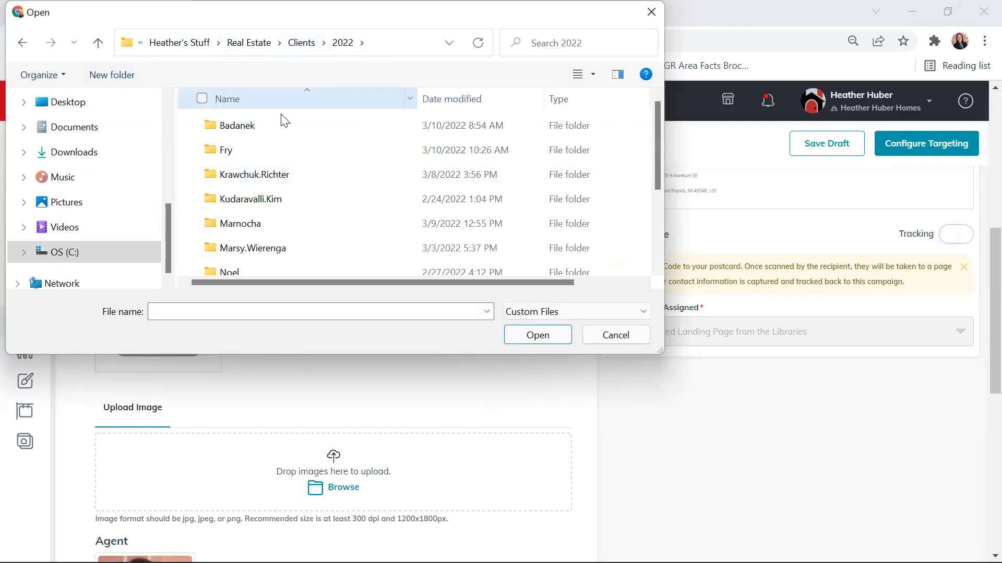
scroll(250, 214, down, 2)
double_click(229, 167)
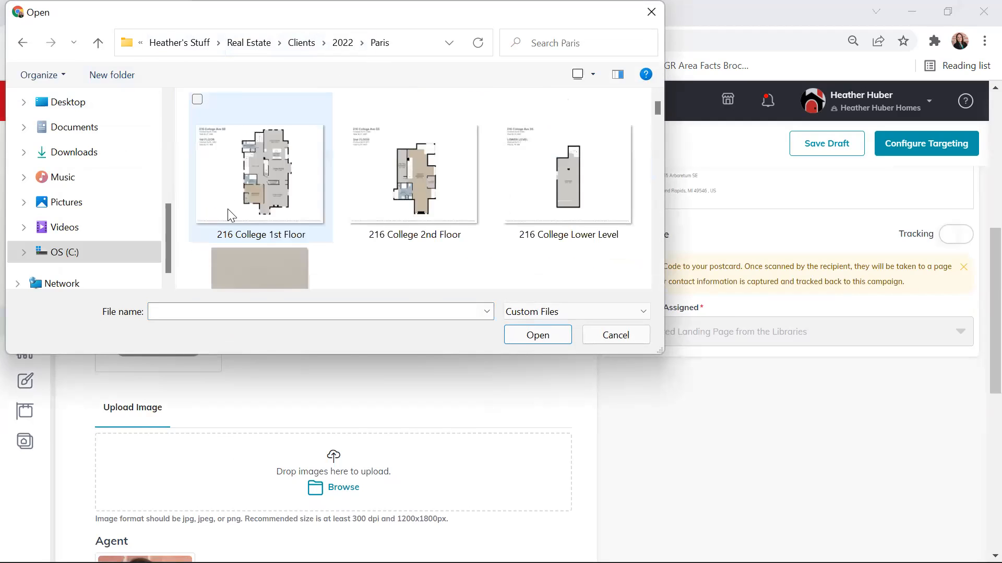
scroll(599, 157, down, 2)
click(403, 232)
click(548, 337)
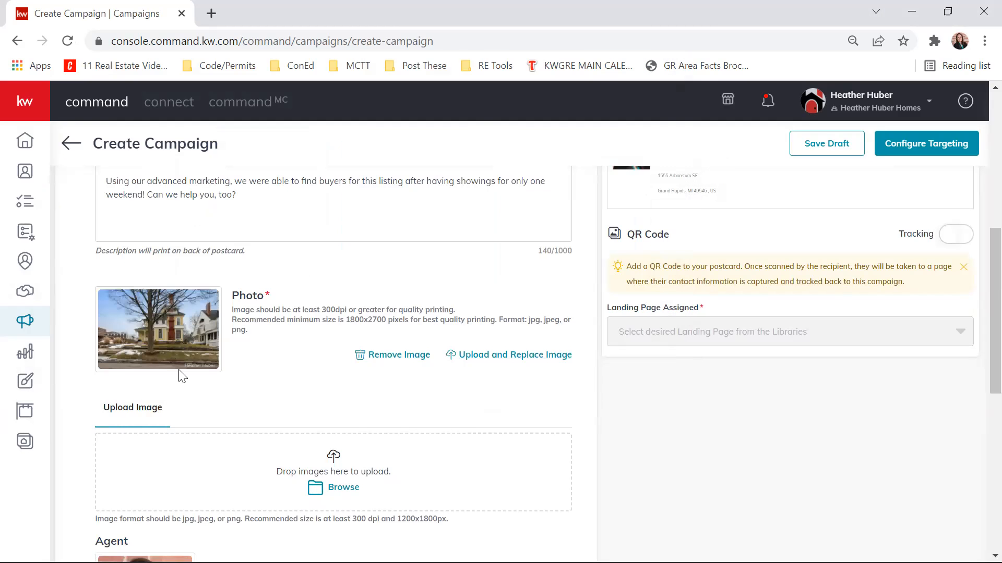
- Switch the postcard preview to the front side and check the house photo behind the title and subtitle
scroll(850, 409, up, 2)
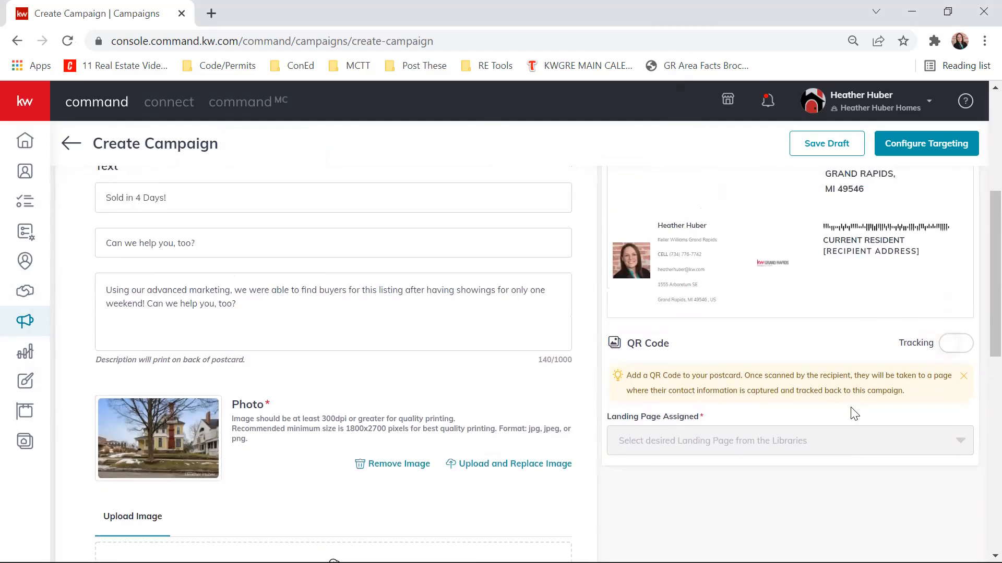
scroll(783, 365, up, 5)
click(662, 292)
click(659, 319)
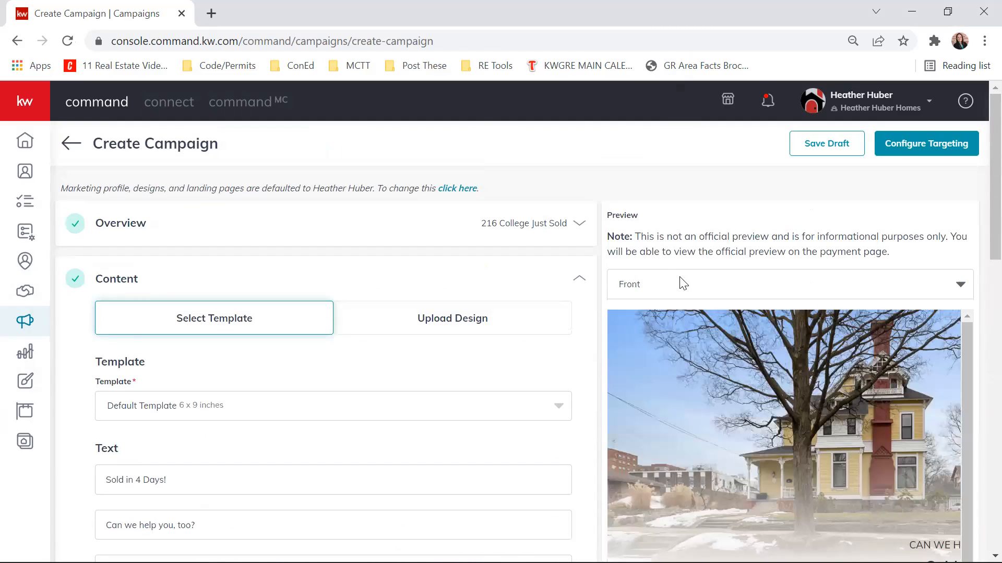
scroll(829, 325, down, 6)
drag(736, 437, 834, 445)
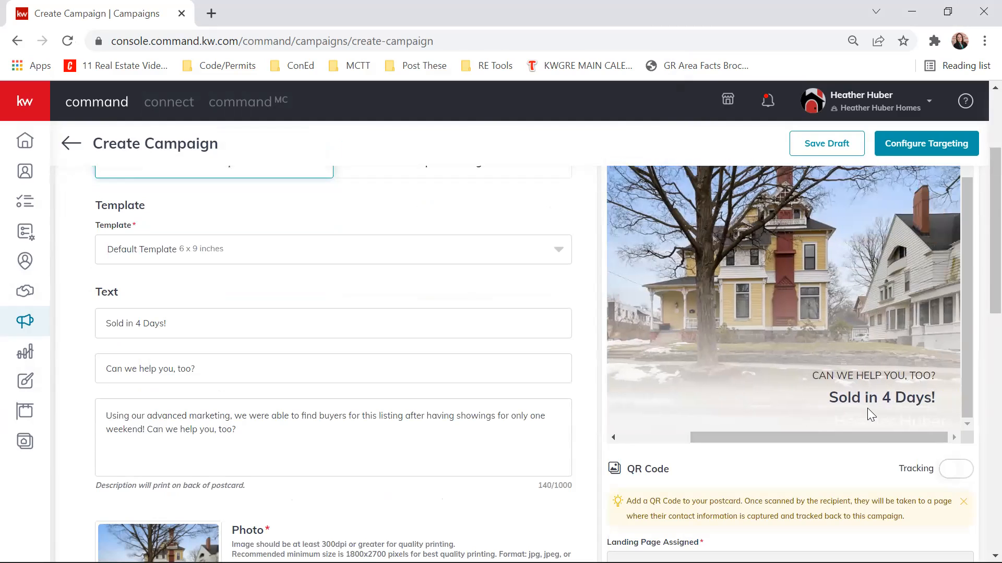
- Examine the text over the photo in the front preview and look over the photo, agent and template sections of the content form
scroll(599, 252, down, 5)
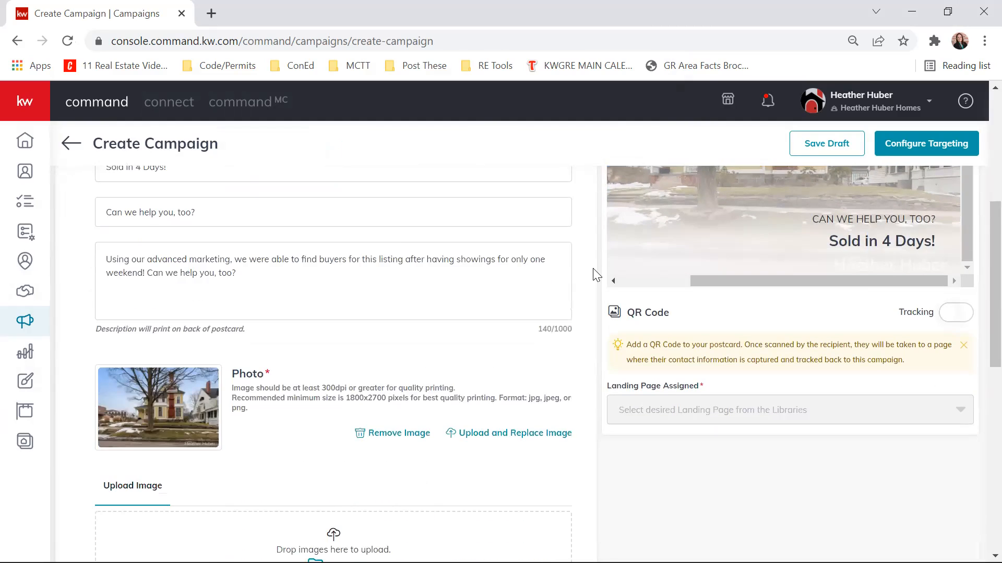
scroll(596, 274, up, 5)
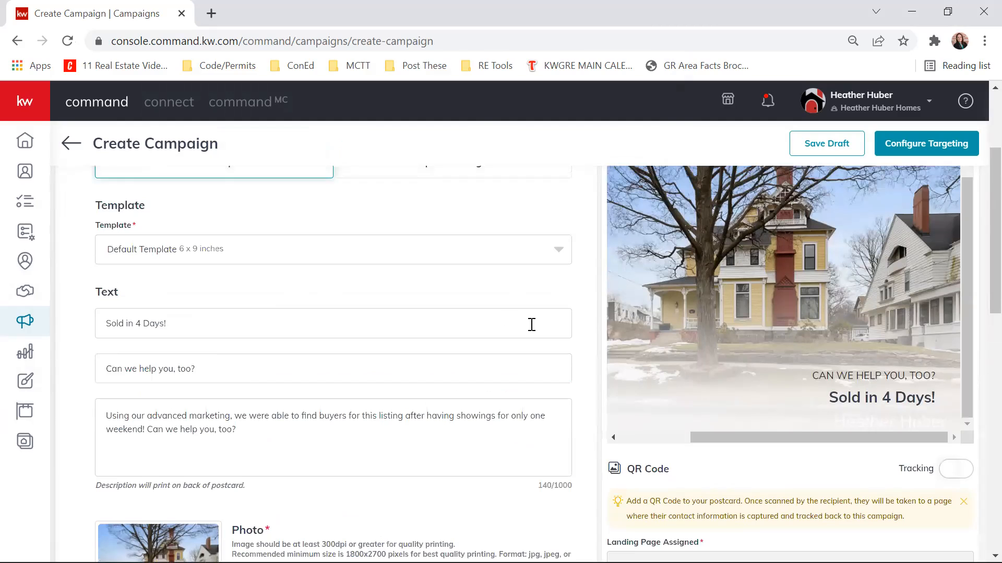
scroll(597, 362, up, 2)
scroll(599, 362, down, 7)
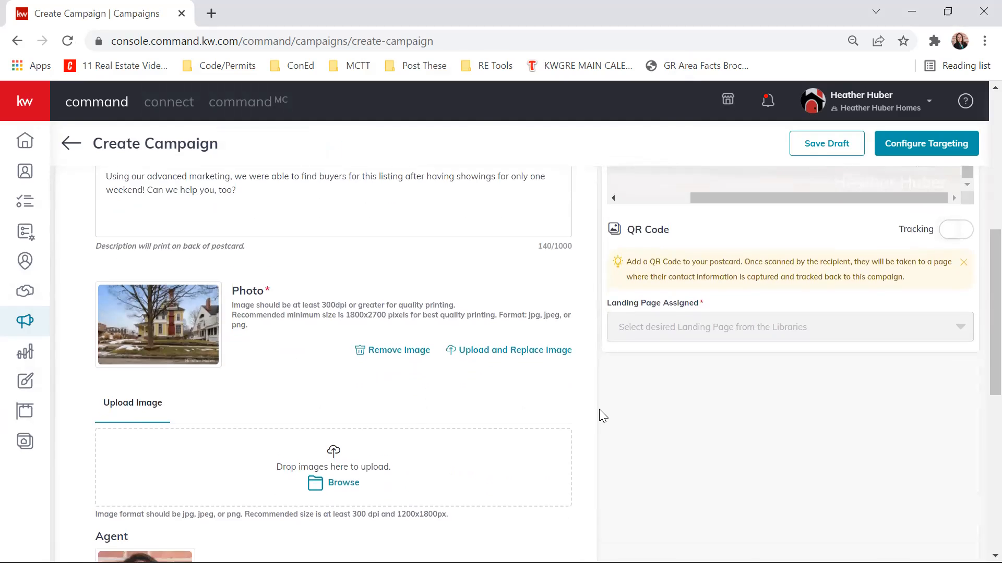
scroll(599, 409, down, 3)
scroll(599, 409, up, 5)
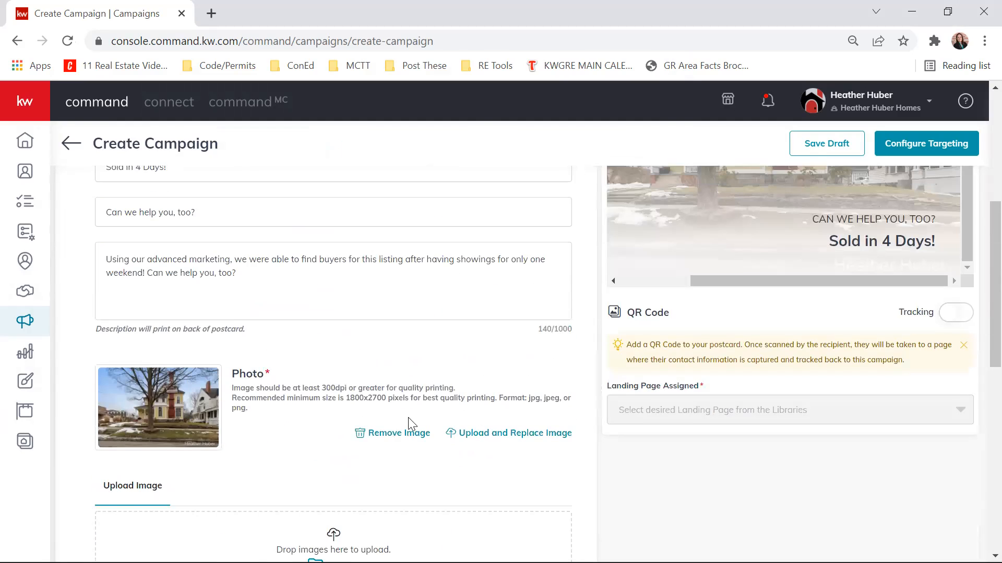
scroll(408, 419, up, 3)
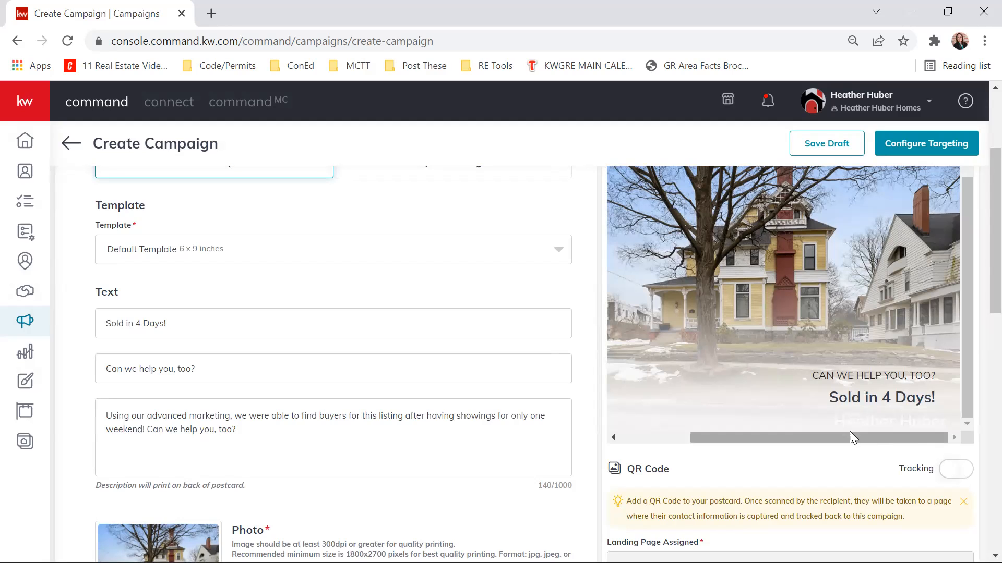
scroll(815, 341, up, 1)
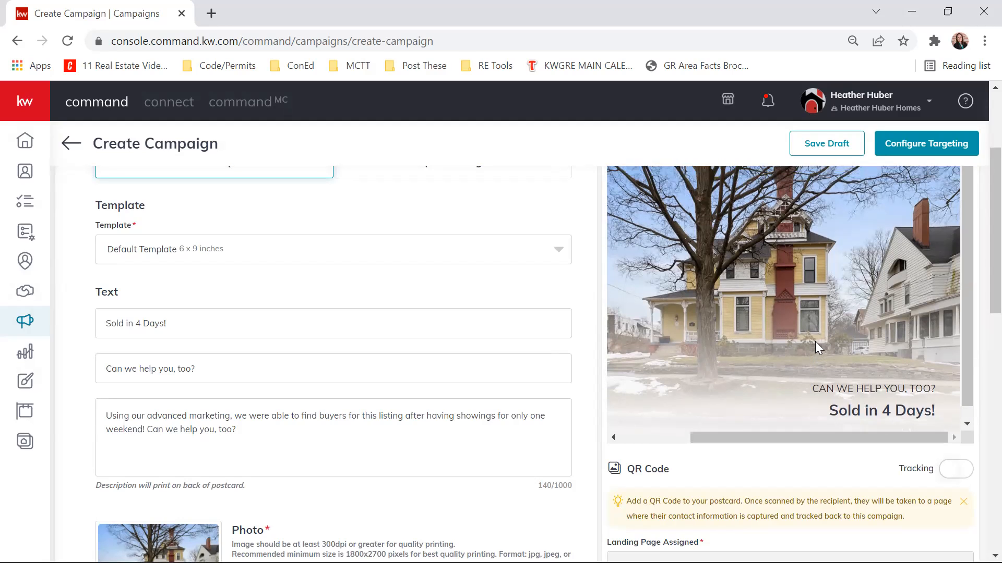
scroll(700, 509, down, 3)
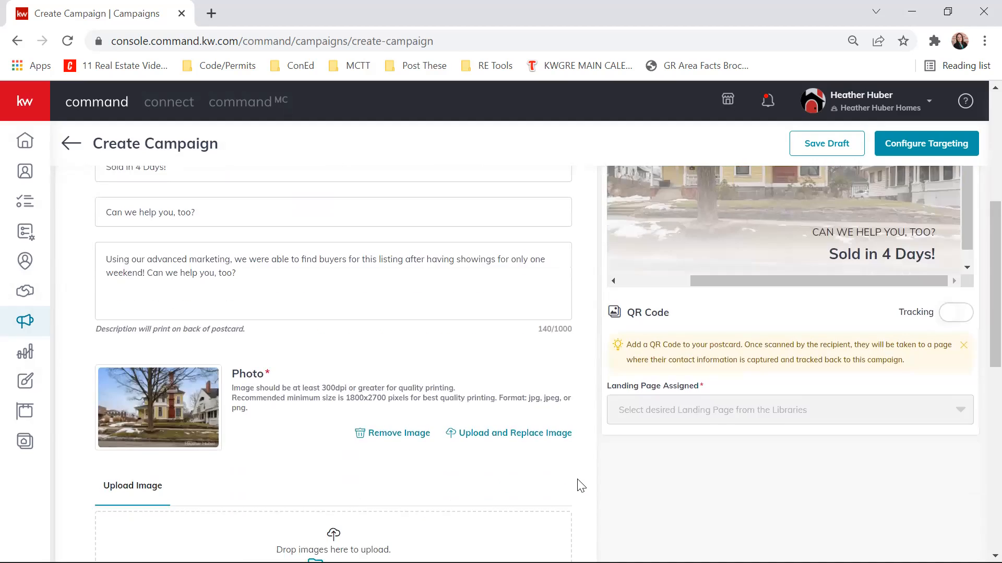
scroll(579, 485, up, 5)
scroll(589, 453, down, 3)
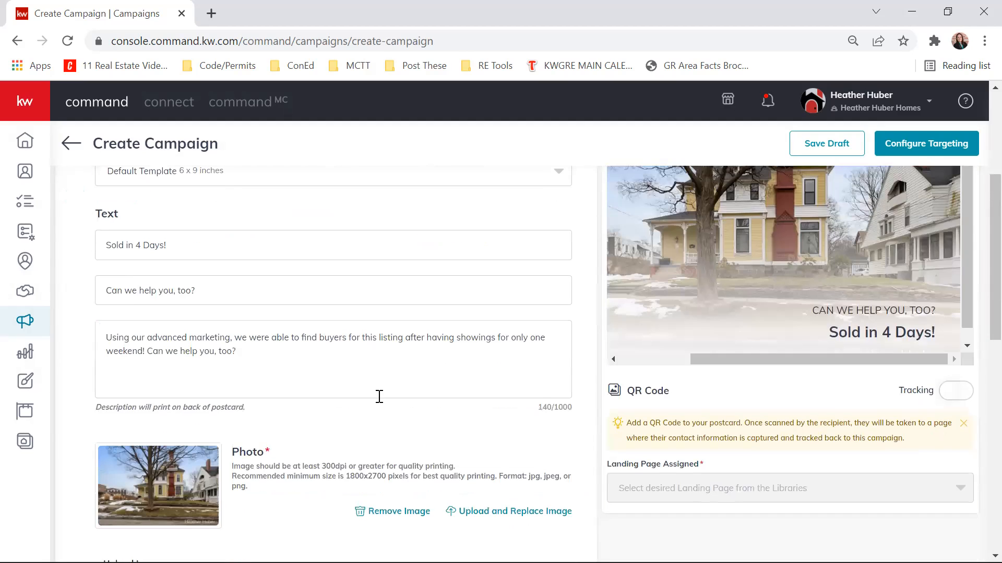
scroll(574, 404, down, 6)
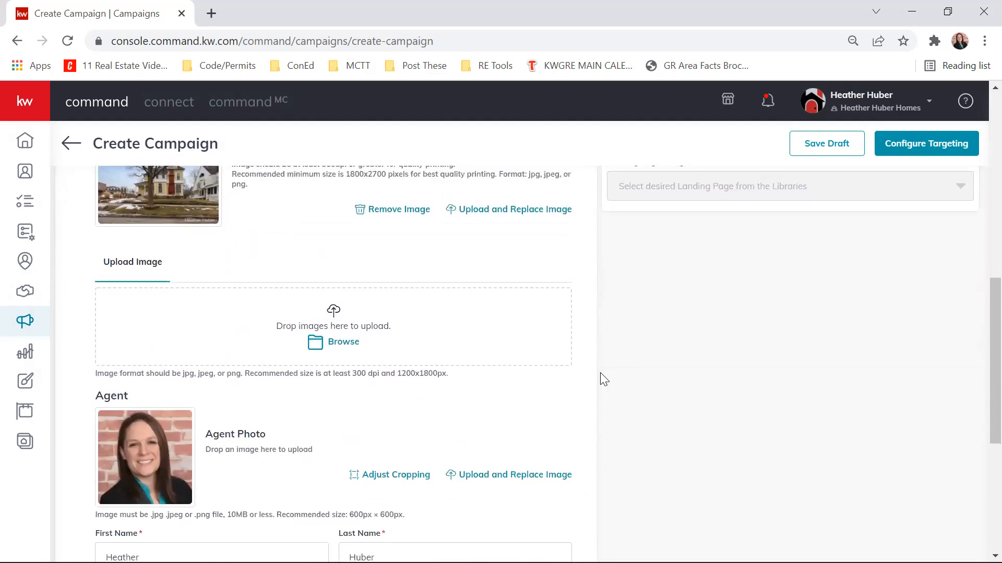
scroll(600, 375, up, 9)
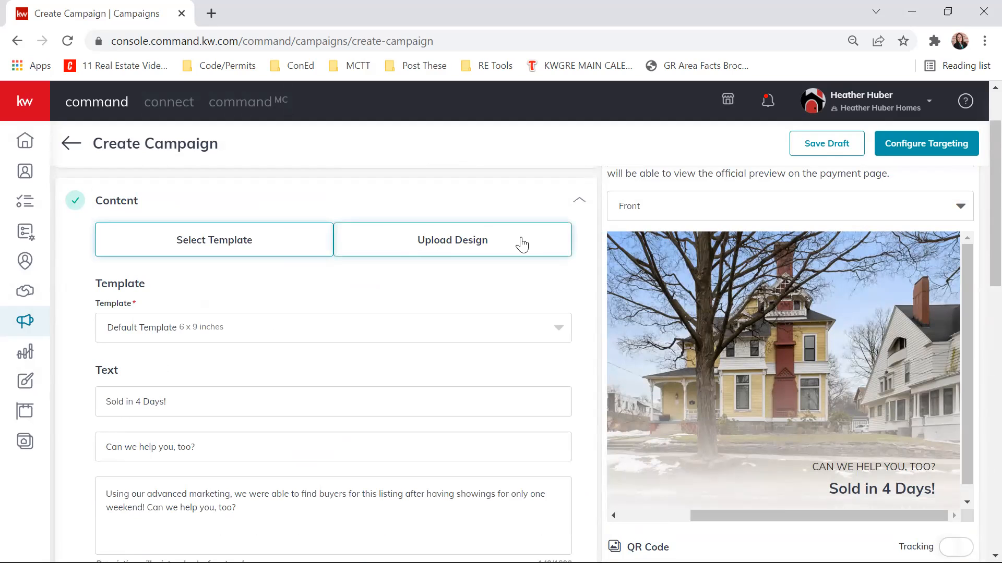
scroll(652, 376, down, 4)
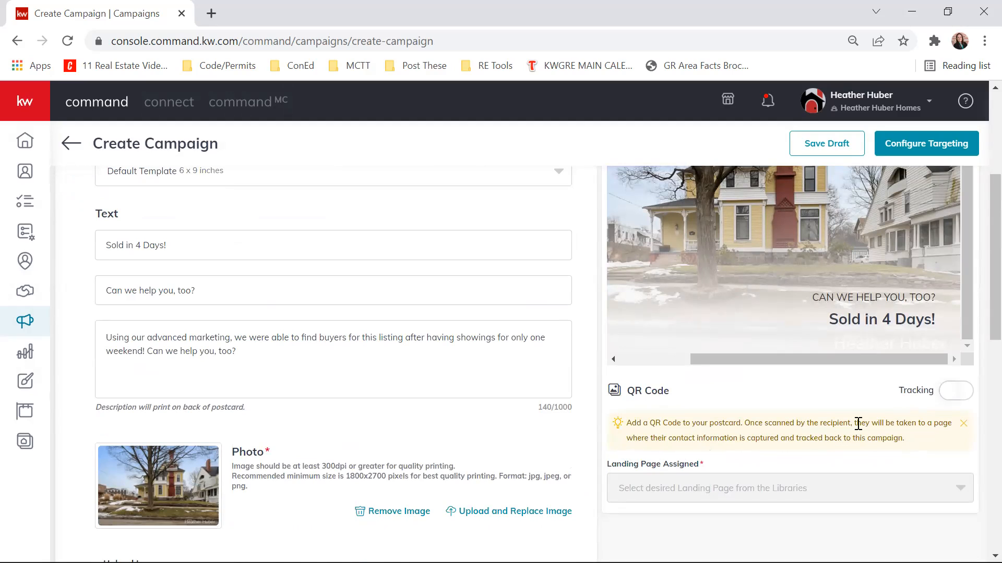
click(955, 392)
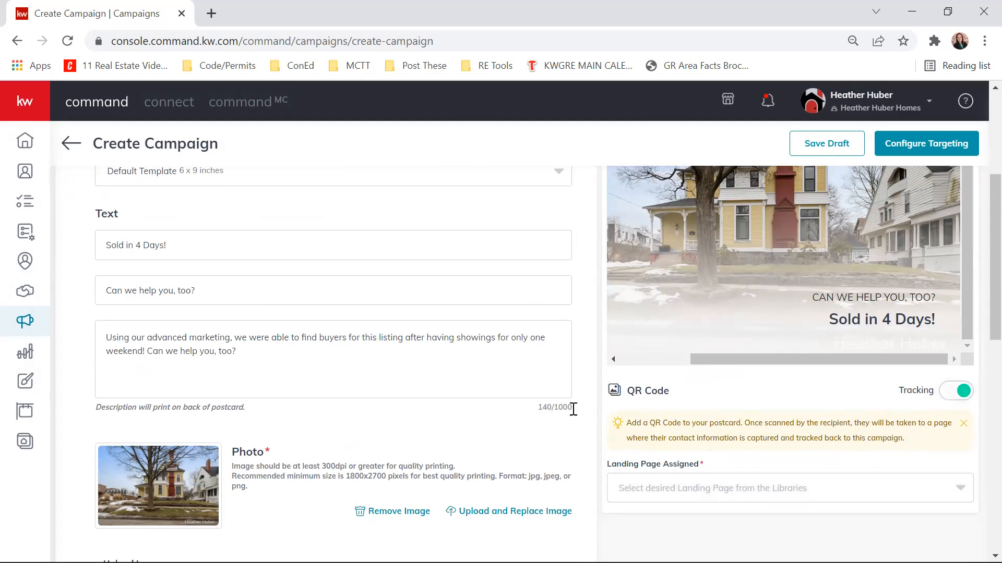
click(754, 496)
click(676, 501)
scroll(678, 402, down, 1)
click(790, 415)
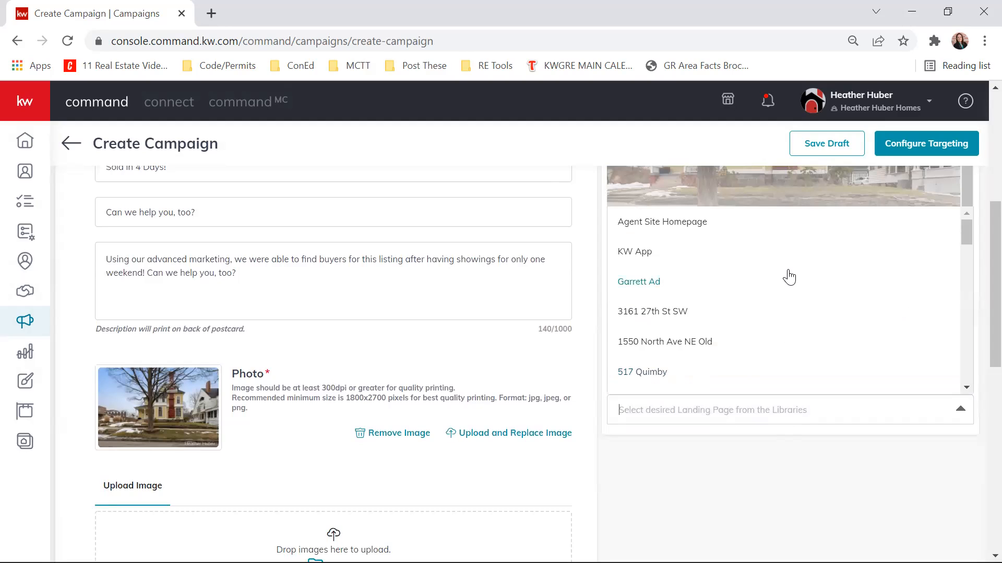
scroll(785, 274, down, 5)
scroll(781, 262, down, 6)
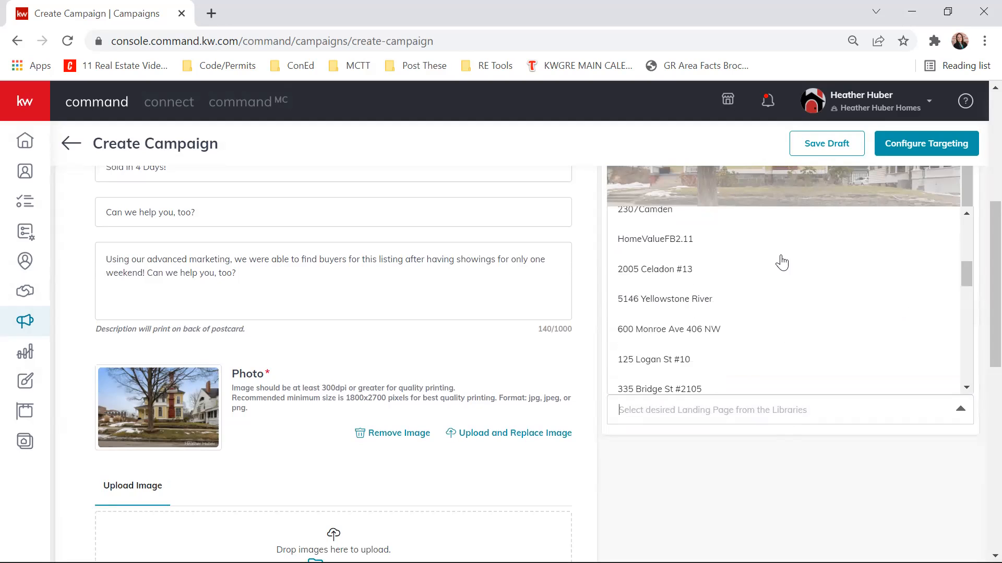
scroll(781, 263, down, 2)
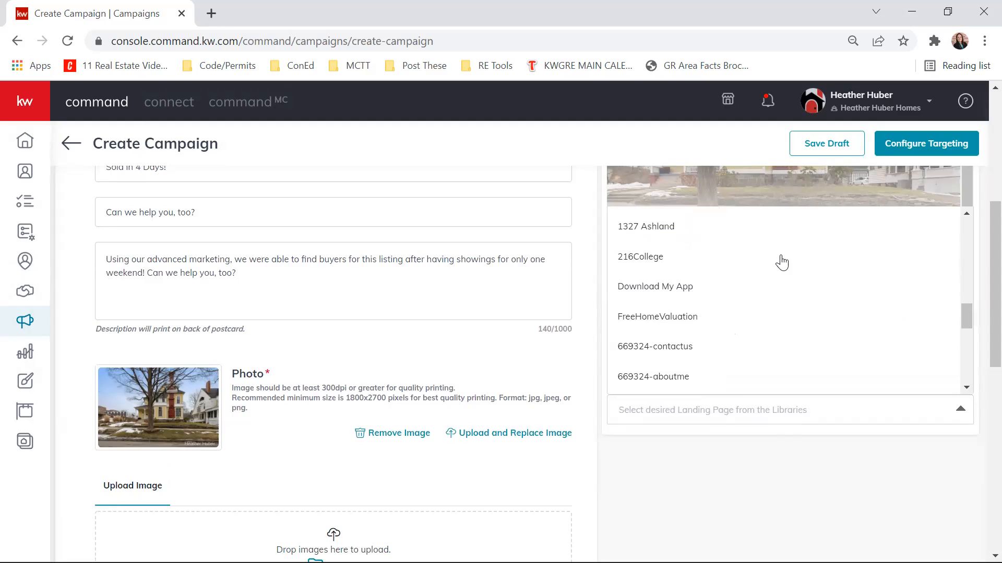
click(641, 258)
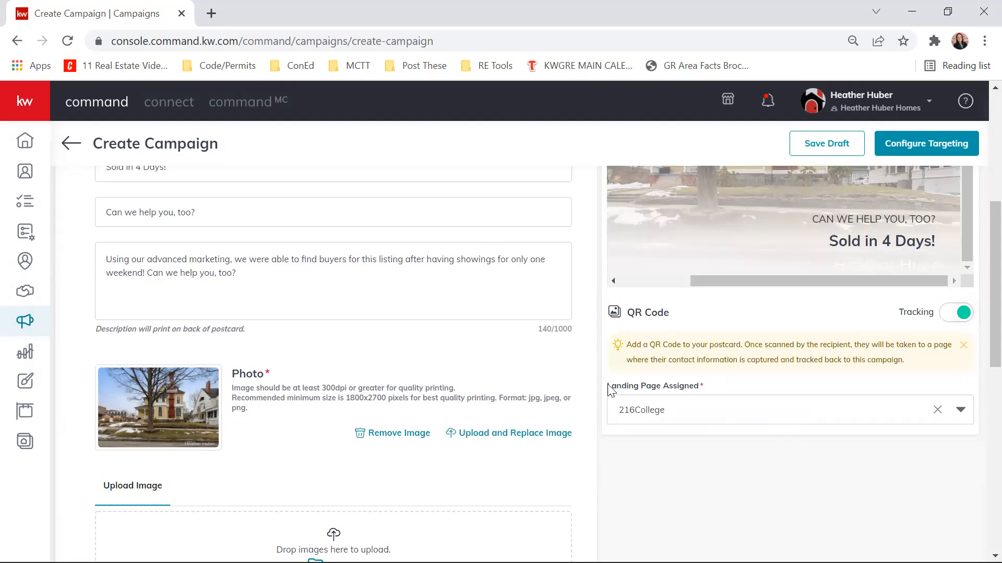
- Look for the QR code in the postcard's front preview and its back preview
scroll(617, 527, up, 2)
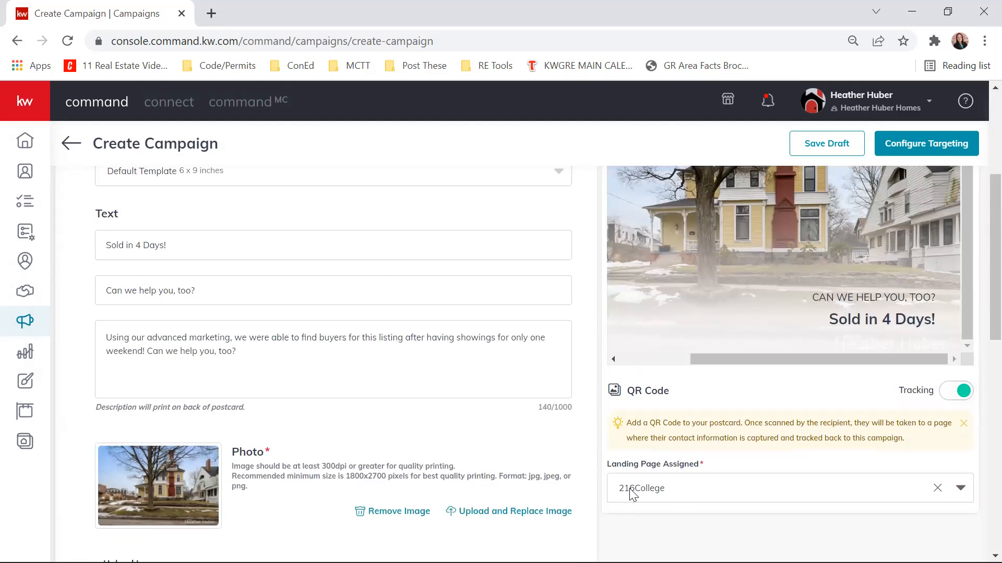
scroll(605, 429, up, 1)
scroll(605, 429, up, 2)
scroll(889, 275, down, 2)
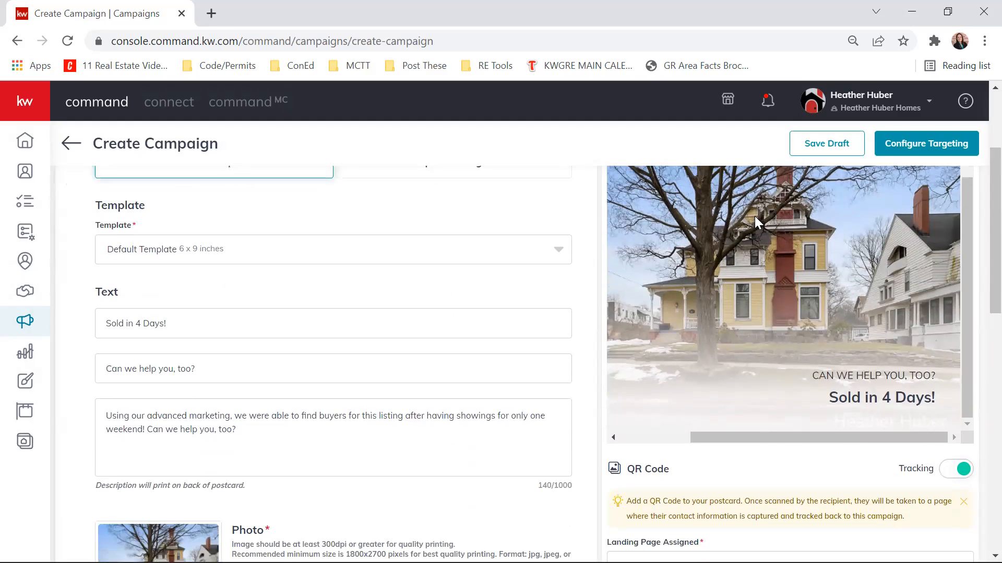
scroll(900, 323, up, 3)
click(890, 287)
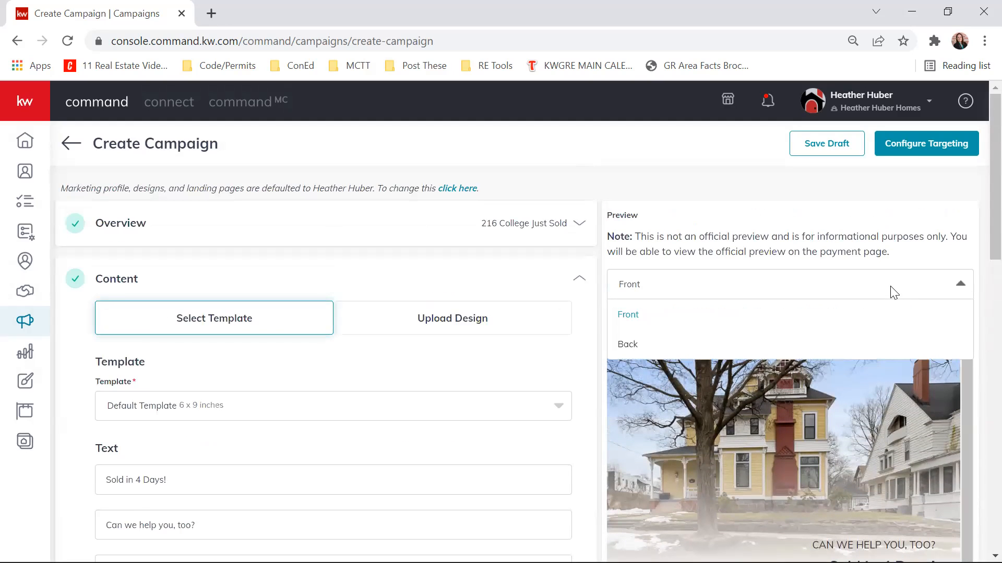
click(760, 342)
scroll(976, 354, down, 3)
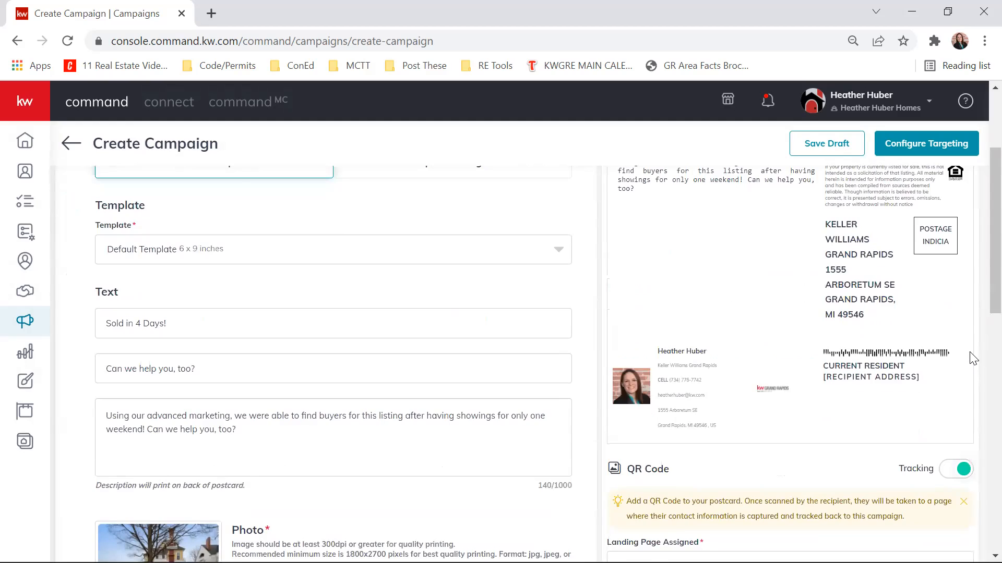
scroll(766, 351, up, 2)
scroll(971, 405, down, 2)
scroll(917, 387, up, 3)
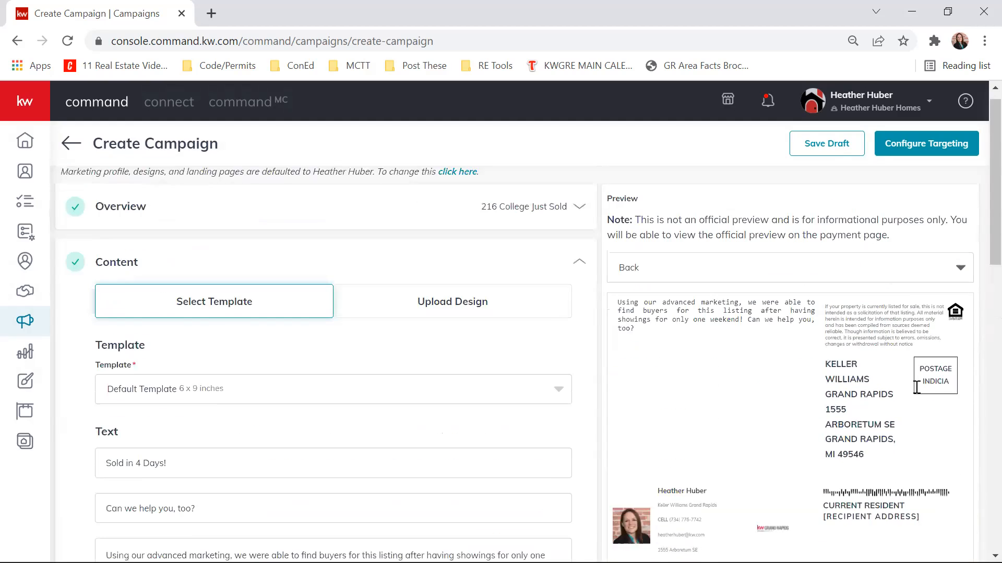
- Switch the postcard preview to the front side and review it alongside the text, photo and agent sections of the content form
click(829, 277)
click(783, 297)
scroll(939, 383, down, 3)
scroll(907, 384, right, 3)
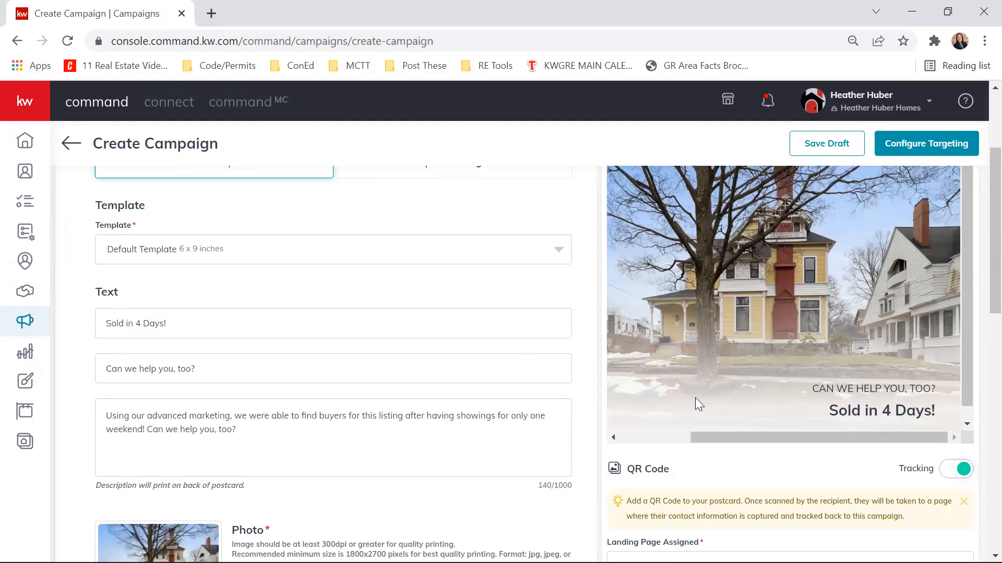
scroll(559, 391, down, 2)
scroll(656, 475, down, 1)
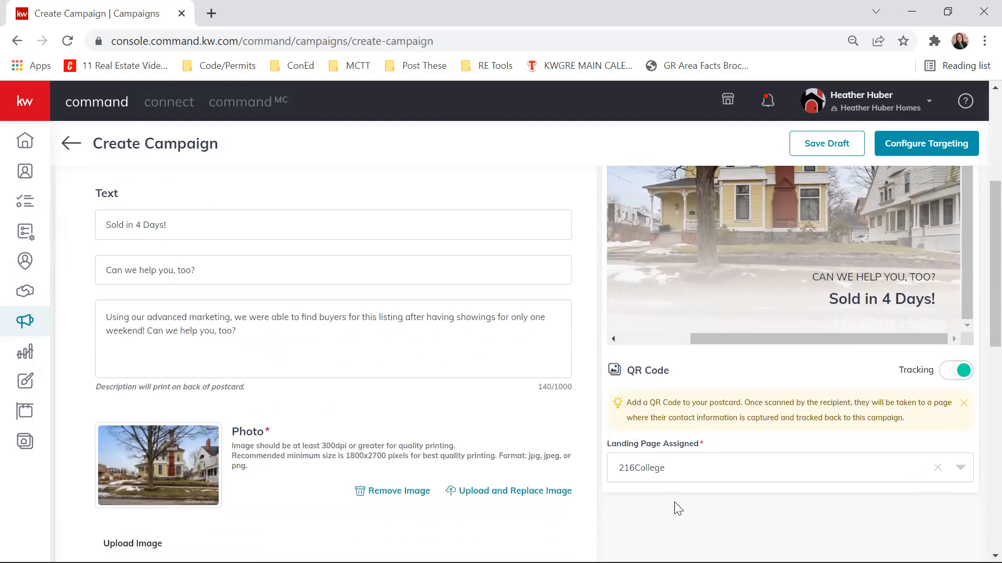
scroll(678, 508, down, 3)
scroll(671, 412, down, 3)
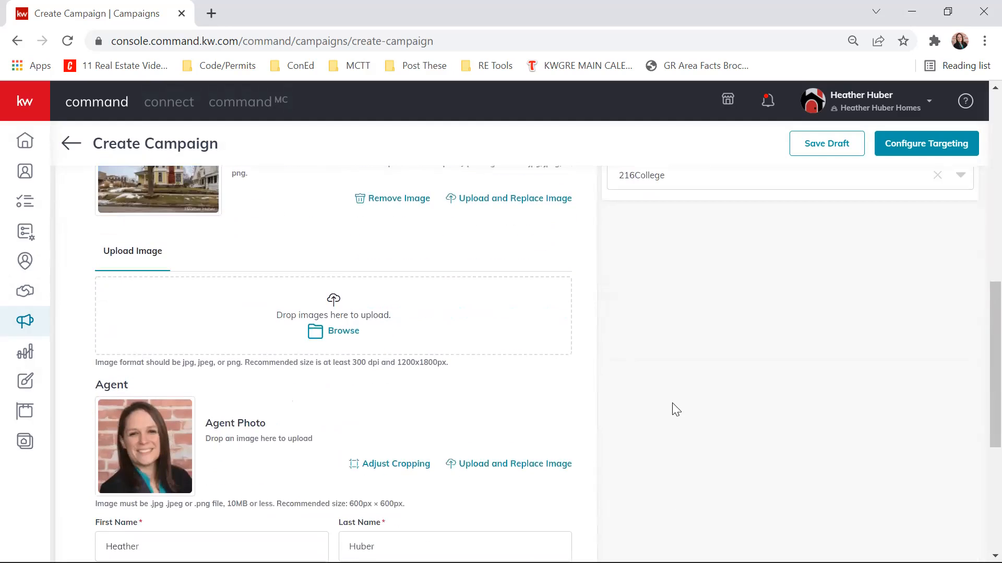
scroll(308, 347, up, 2)
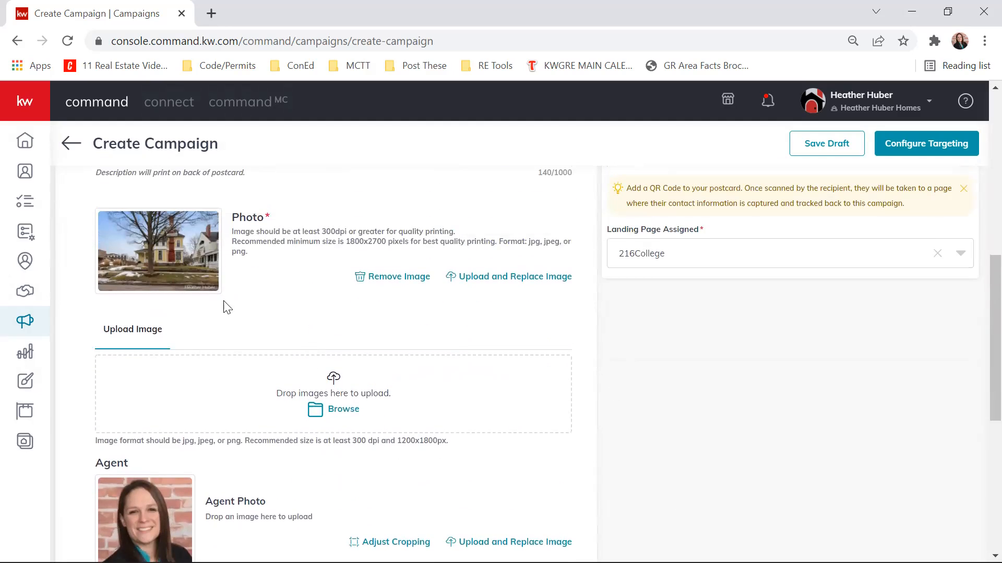
scroll(443, 375, down, 3)
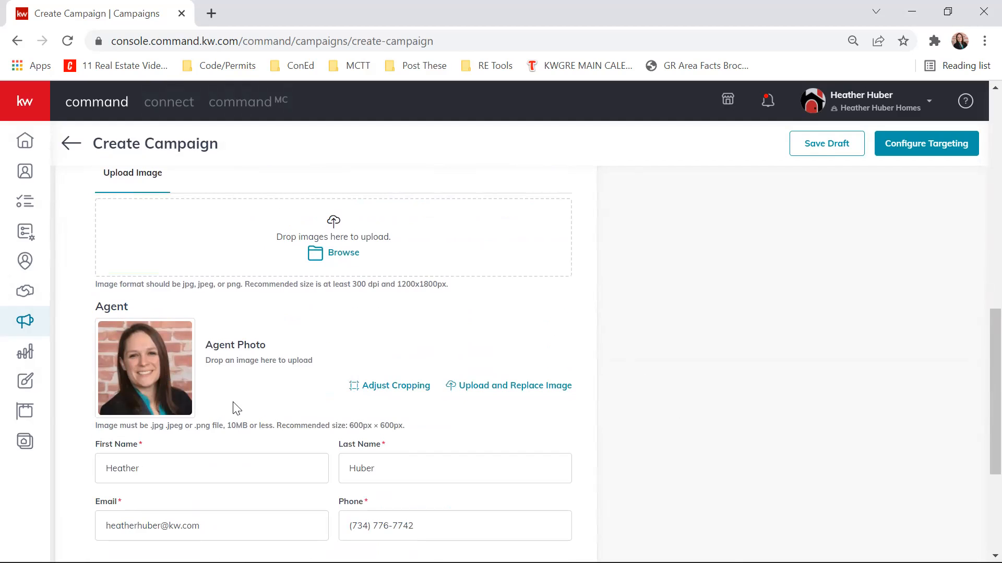
scroll(680, 267, up, 7)
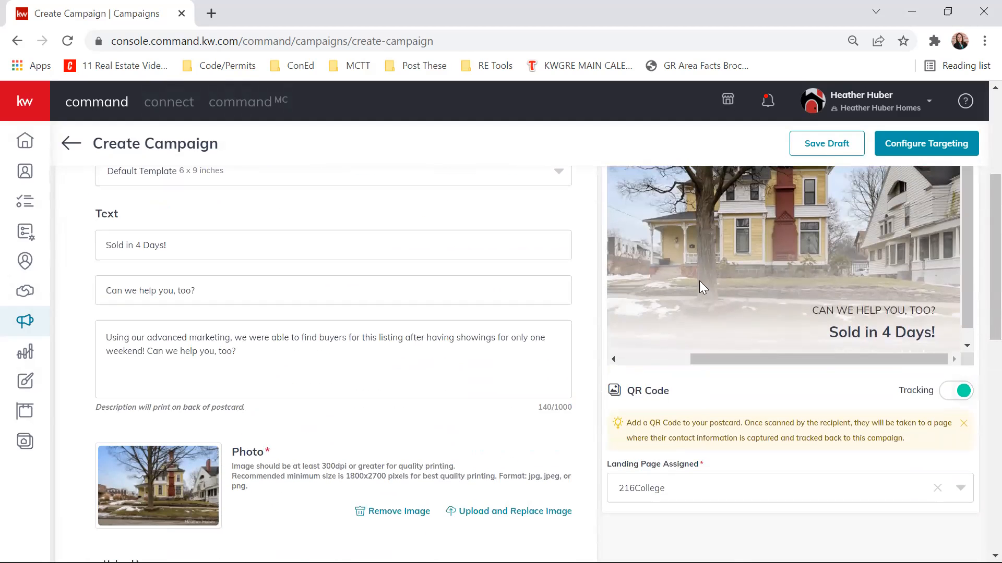
- Switch the postcard preview to the back side and compare its agent details with those in the content form
scroll(699, 281, up, 5)
click(708, 272)
click(654, 343)
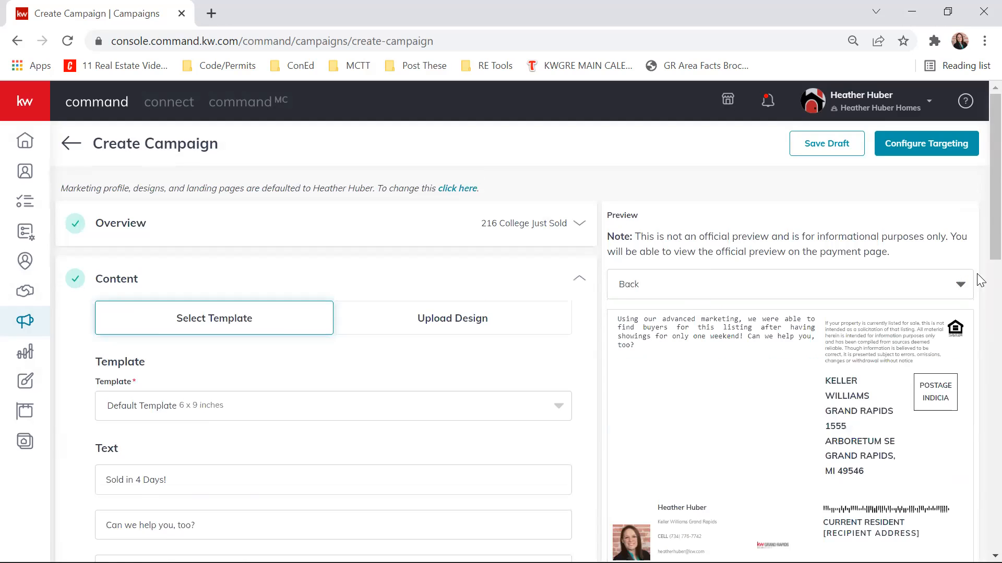
scroll(682, 465, down, 3)
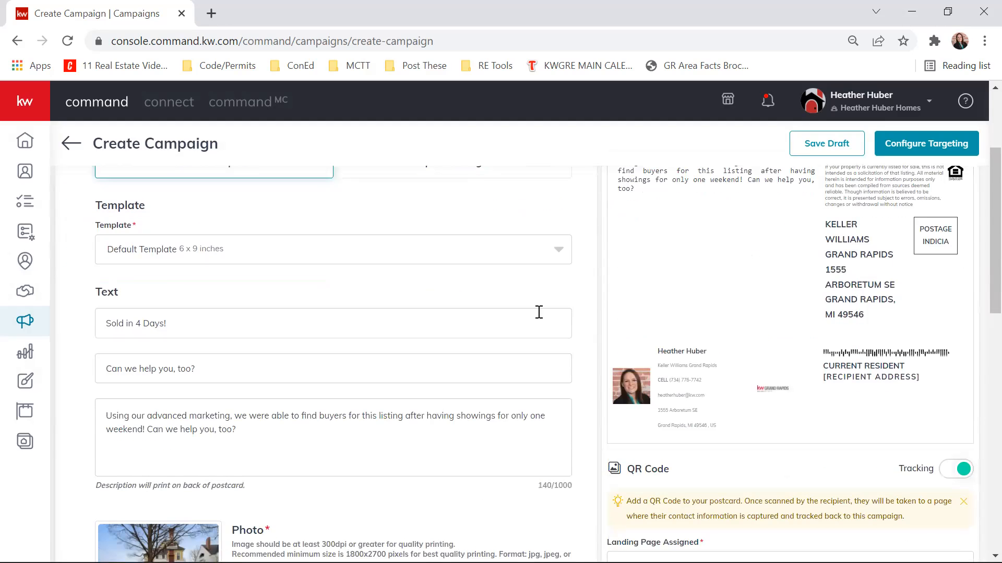
scroll(567, 313, down, 10)
scroll(605, 346, down, 1)
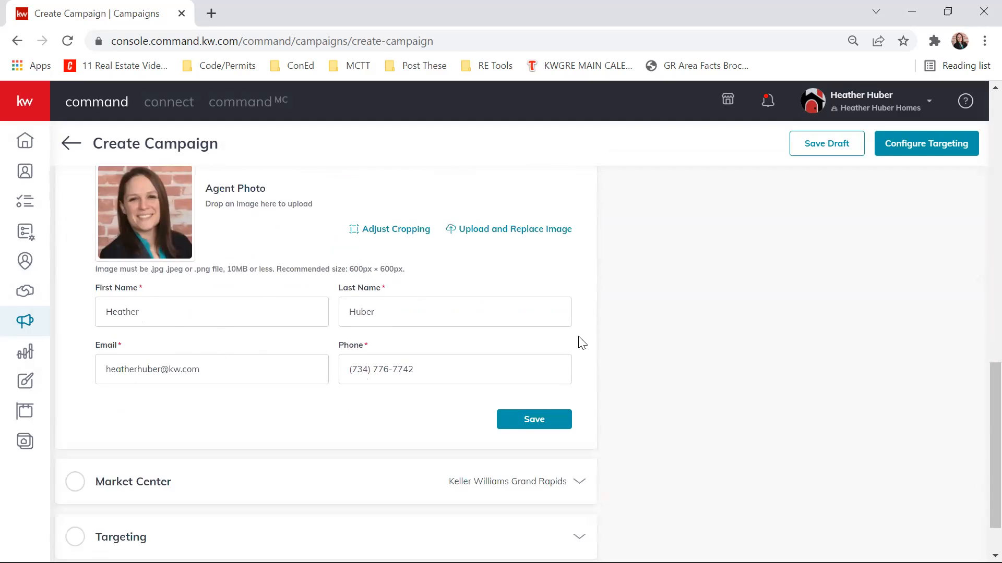
scroll(558, 317, up, 9)
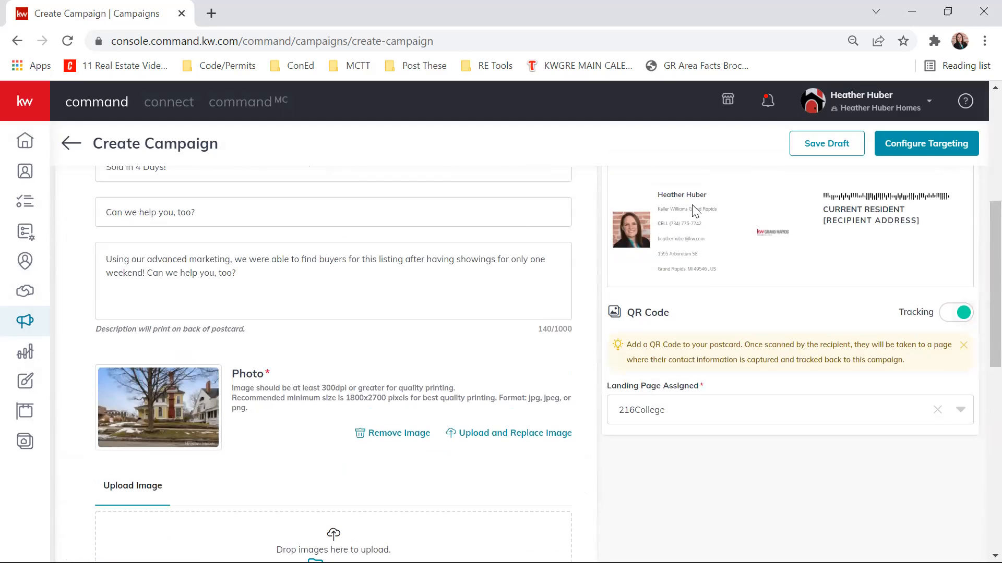
- Save the postcard content and accept using the low resolution image
scroll(600, 276, down, 9)
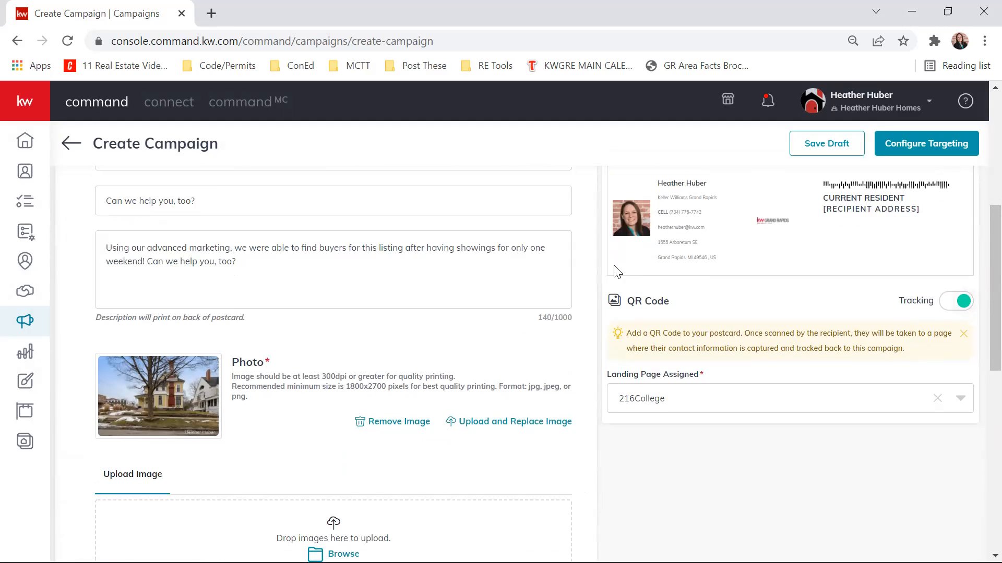
click(538, 417)
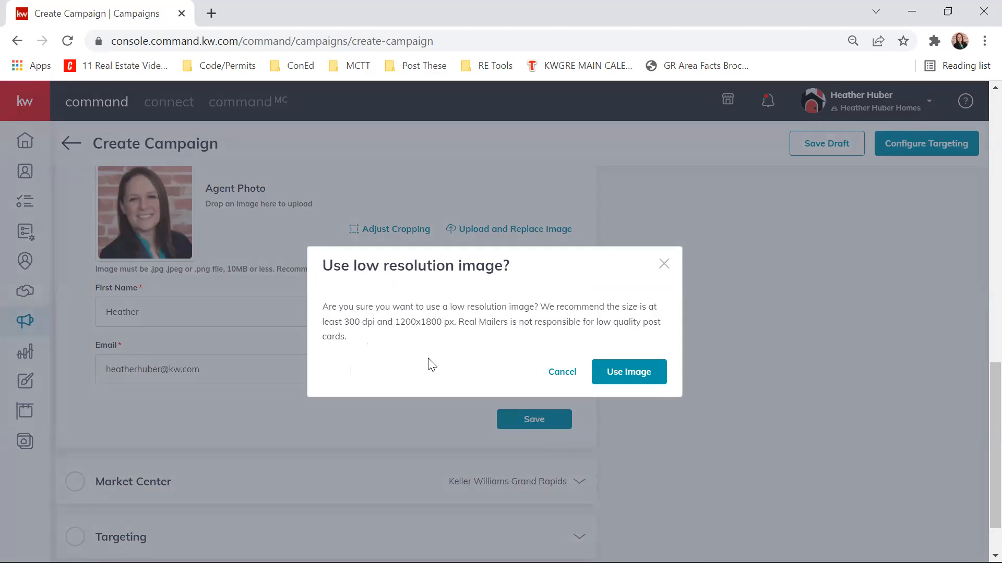
click(629, 376)
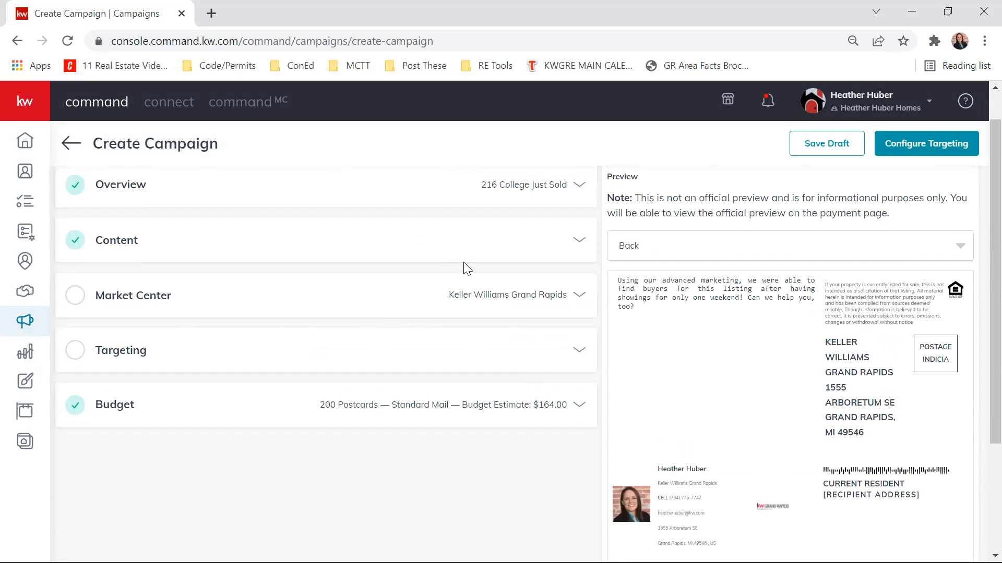
- Reopen the content section, check the available template sizes, keep the Default Template 6 x 9 inches and close the section
click(575, 294)
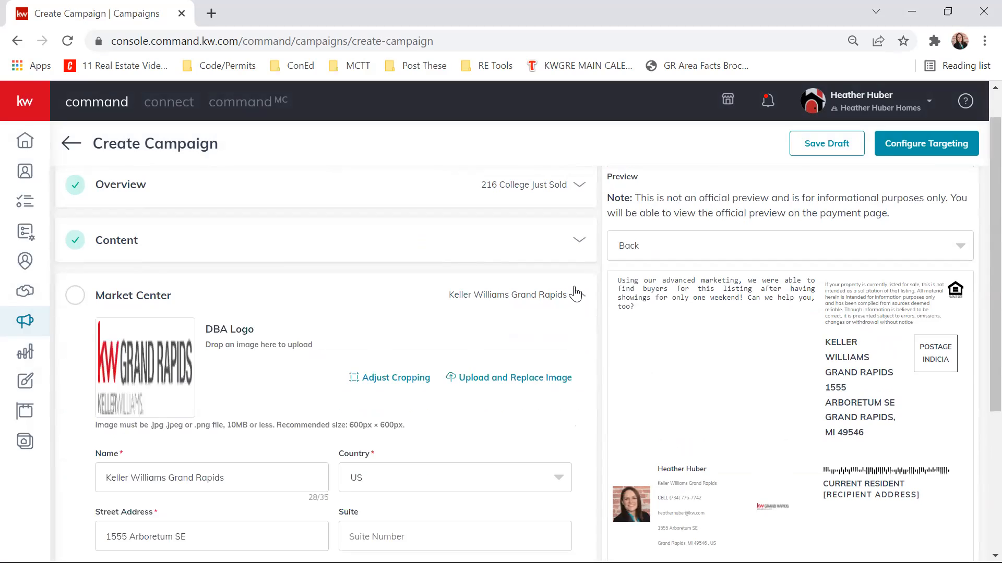
click(579, 242)
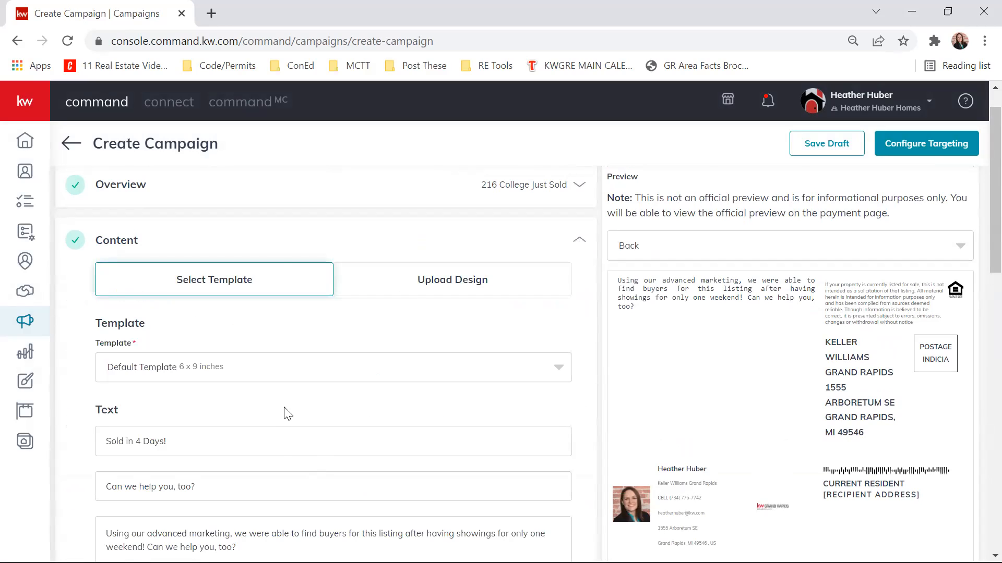
click(557, 367)
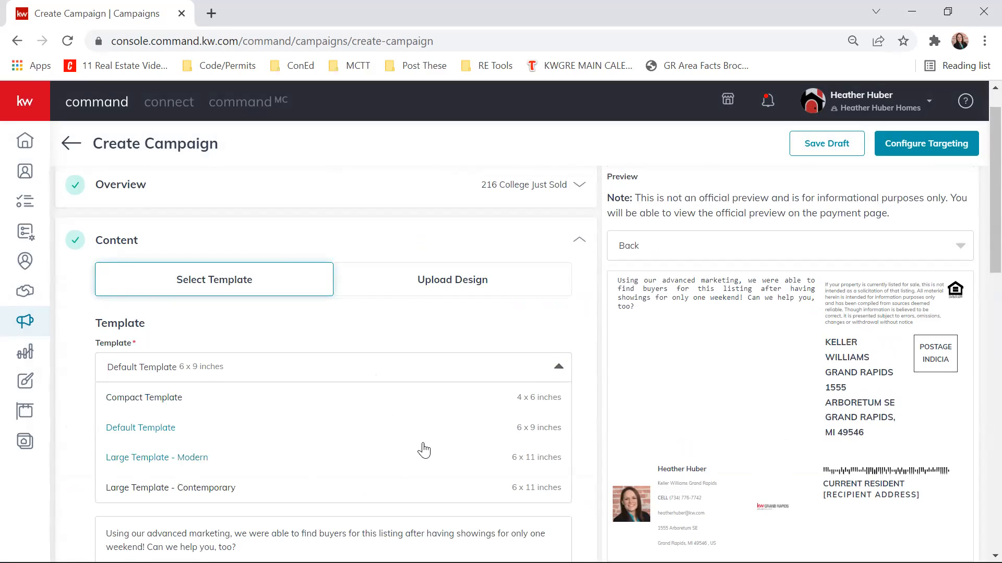
click(445, 438)
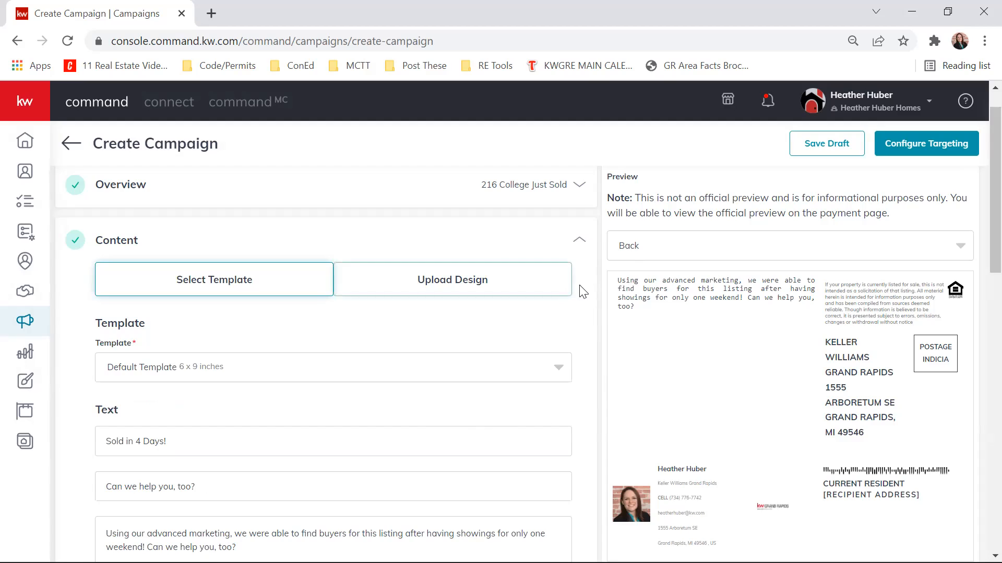
scroll(606, 279, down, 5)
scroll(610, 264, down, 11)
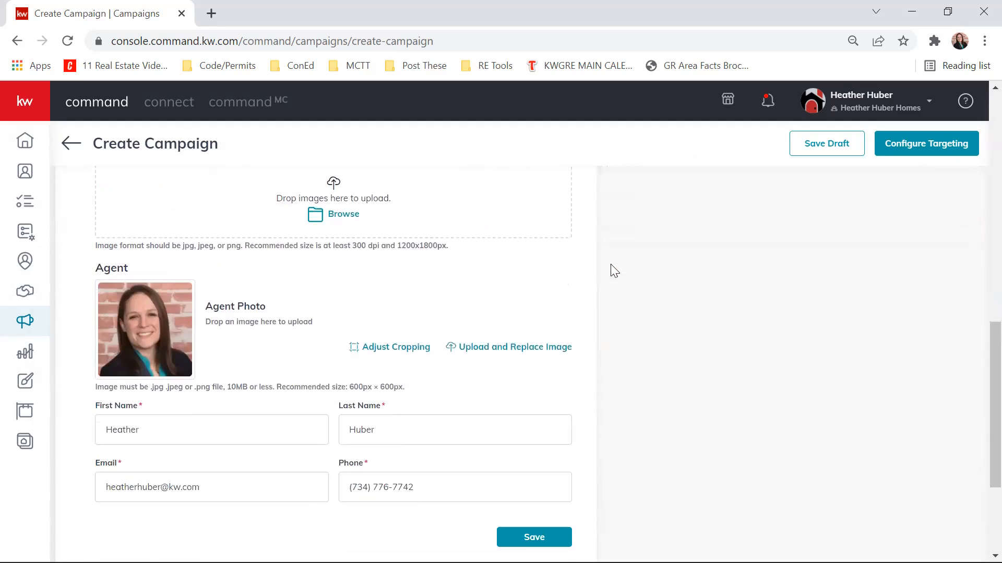
click(548, 364)
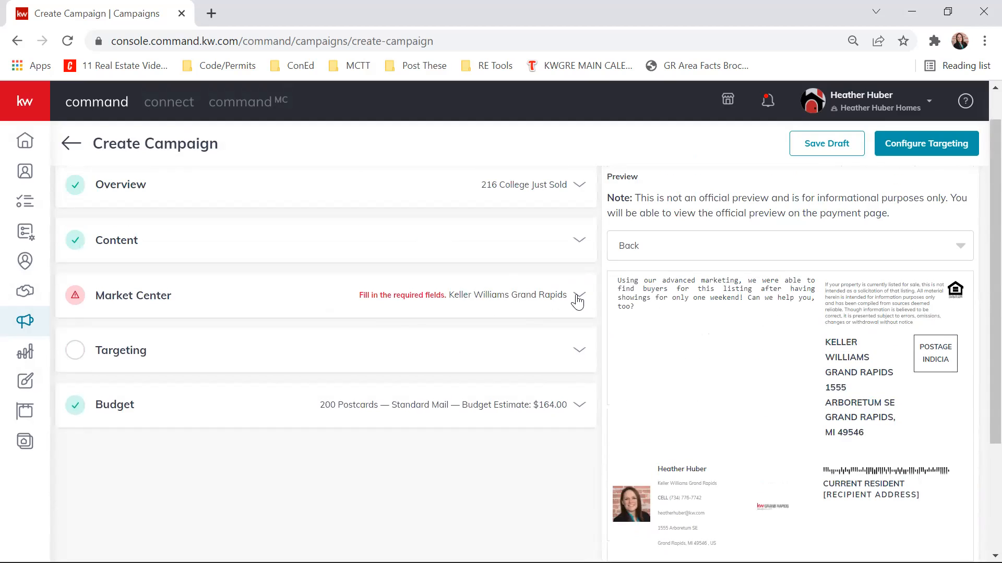
- Complete the Market Center details by choosing state MI and filling in the office's name, street address and zip from the saved addresses
click(577, 293)
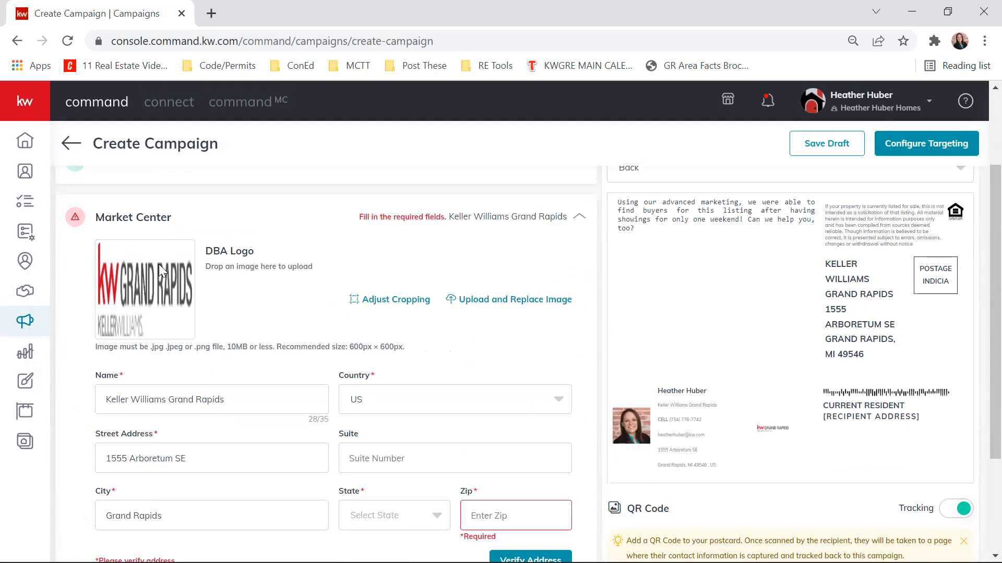
scroll(305, 297, down, 2)
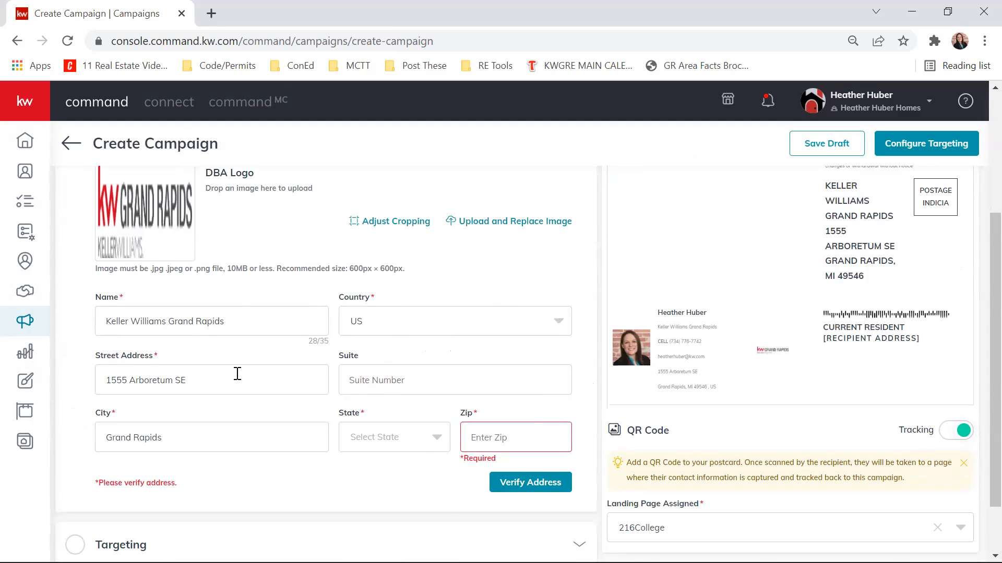
click(380, 438)
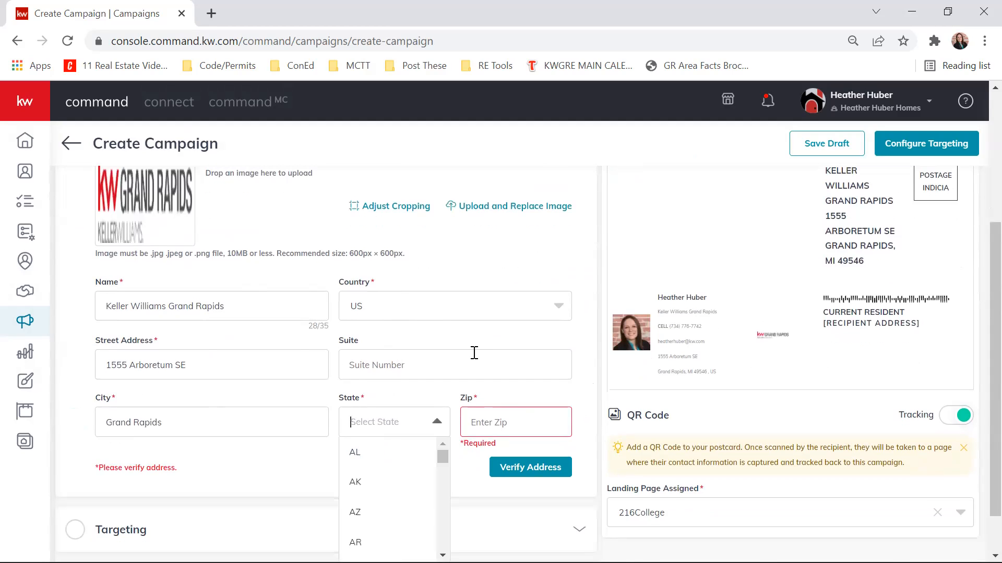
text(mi)
click(363, 462)
click(481, 430)
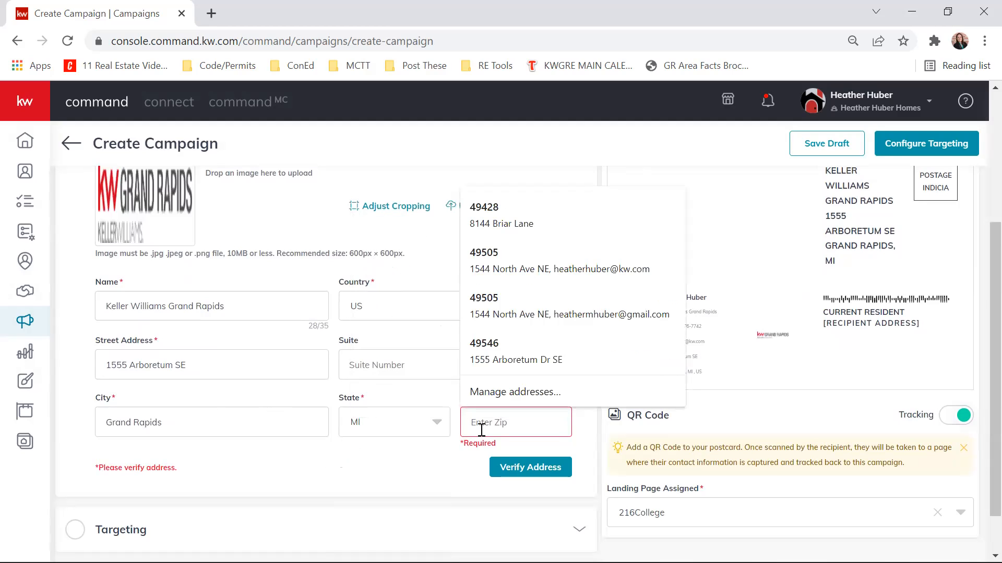
click(512, 353)
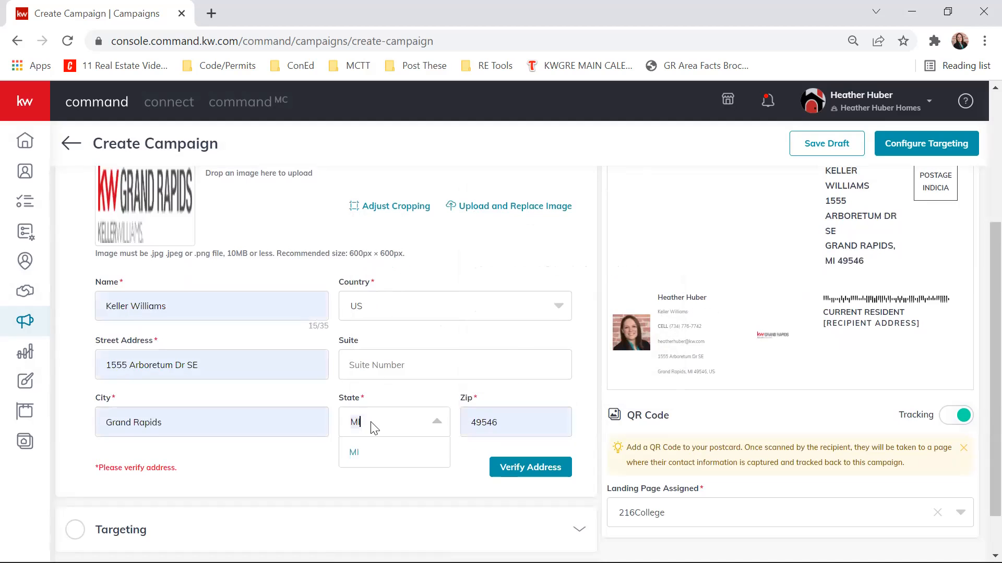
- Verify the Market Center address and confirm the corrected version
click(519, 471)
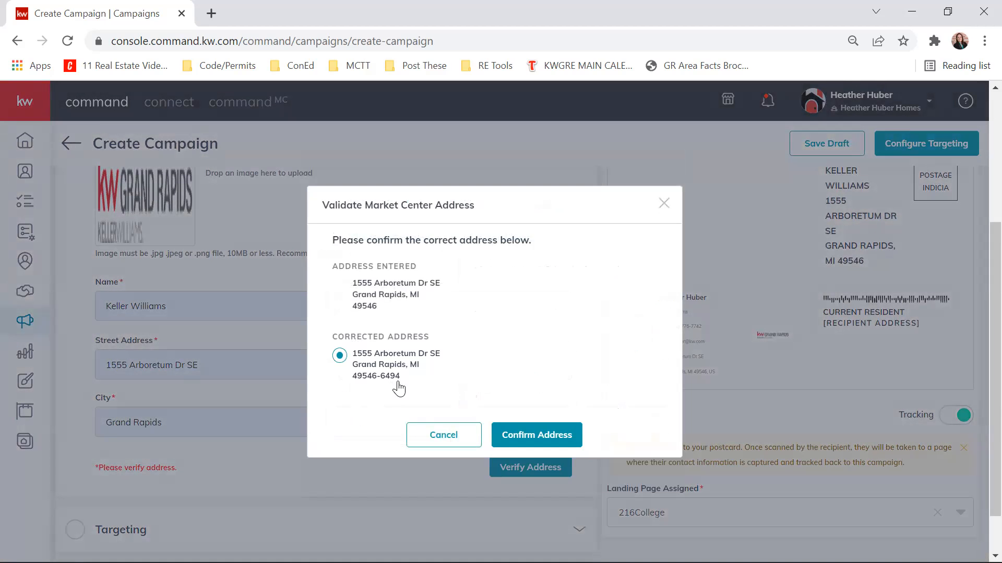
click(563, 436)
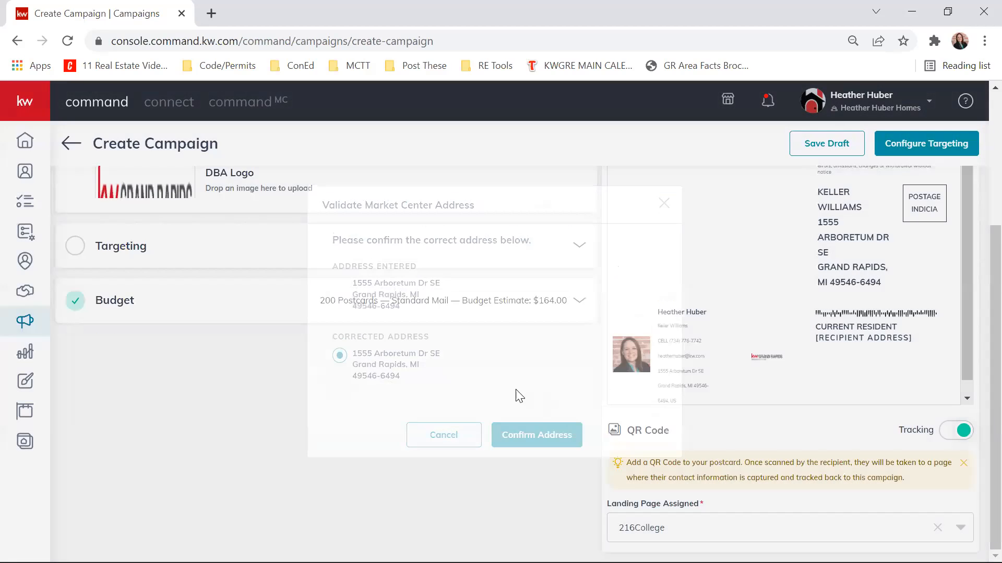
scroll(466, 404, up, 3)
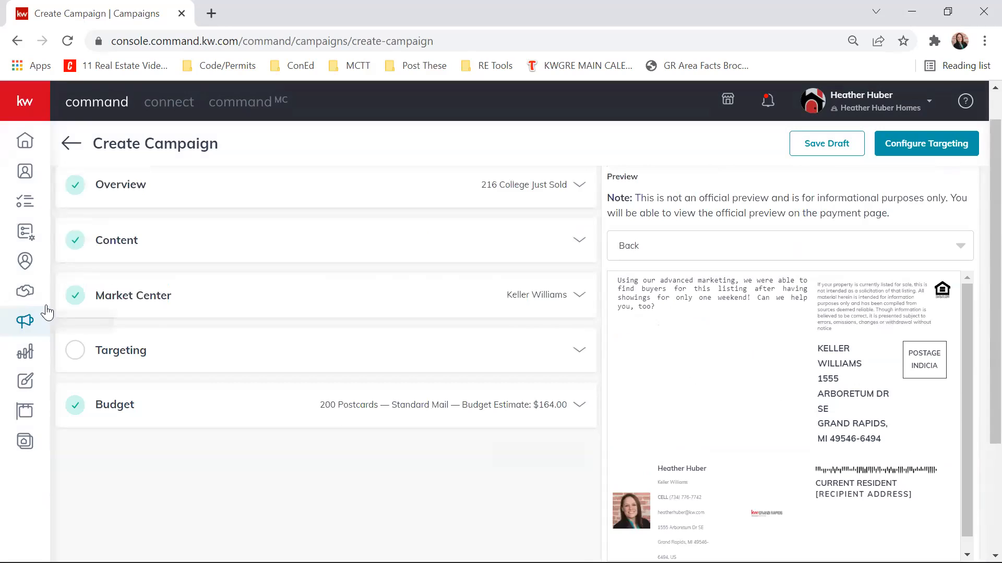
- Open the Targeting section and compare the fields offered by Local Targeting and Target my Database, leaving Local Targeting selected
scroll(58, 302, up, 1)
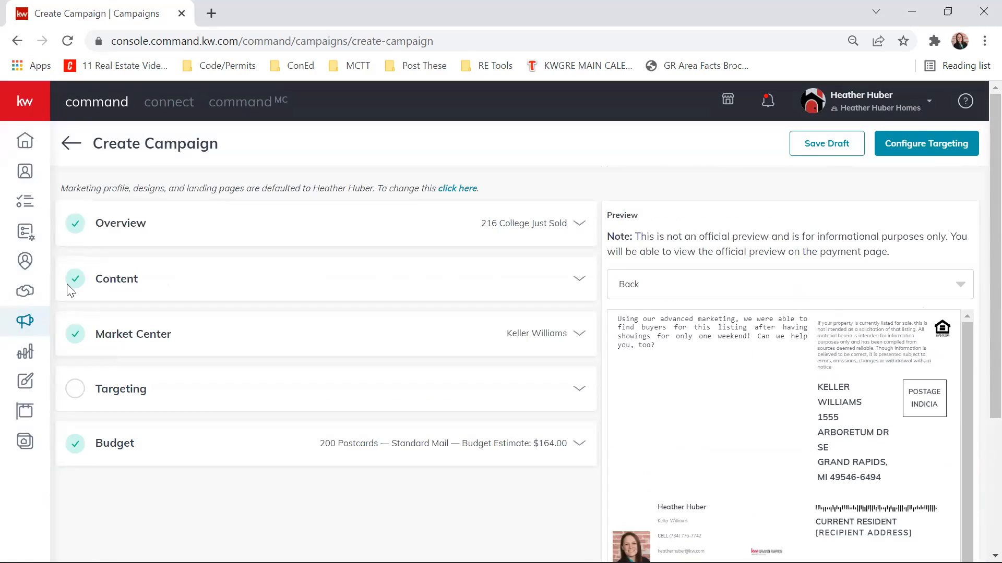
click(581, 390)
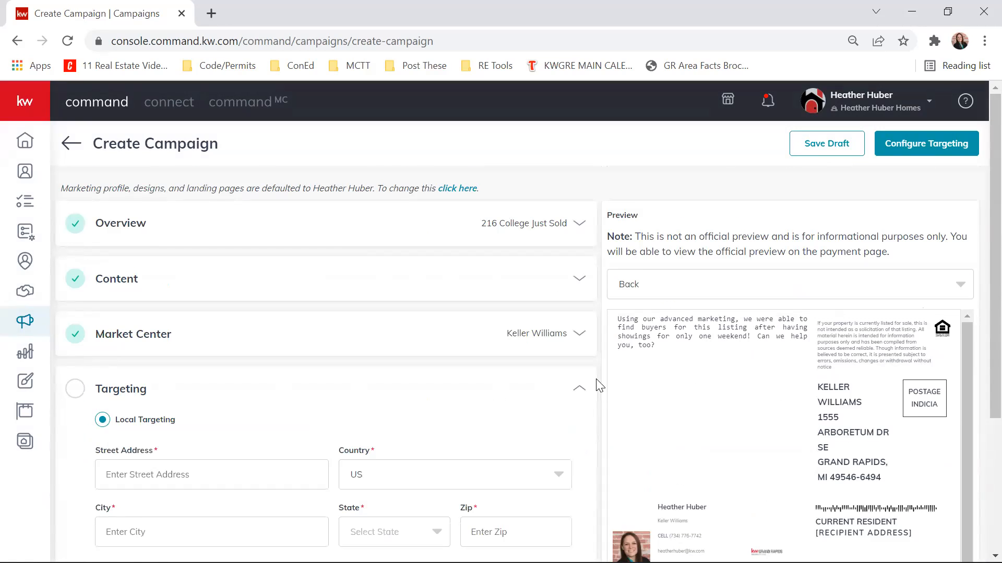
scroll(605, 375, down, 2)
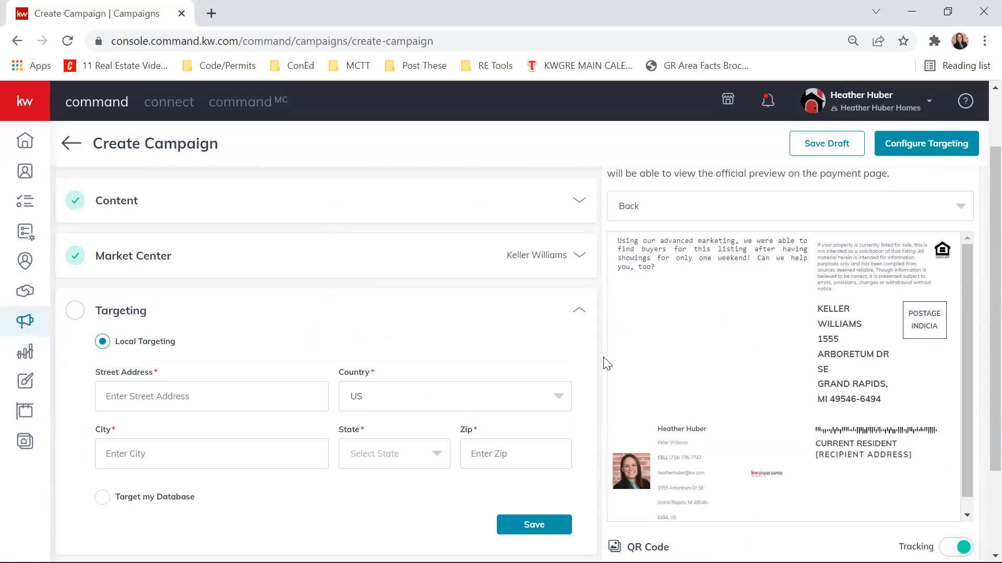
scroll(605, 361, down, 2)
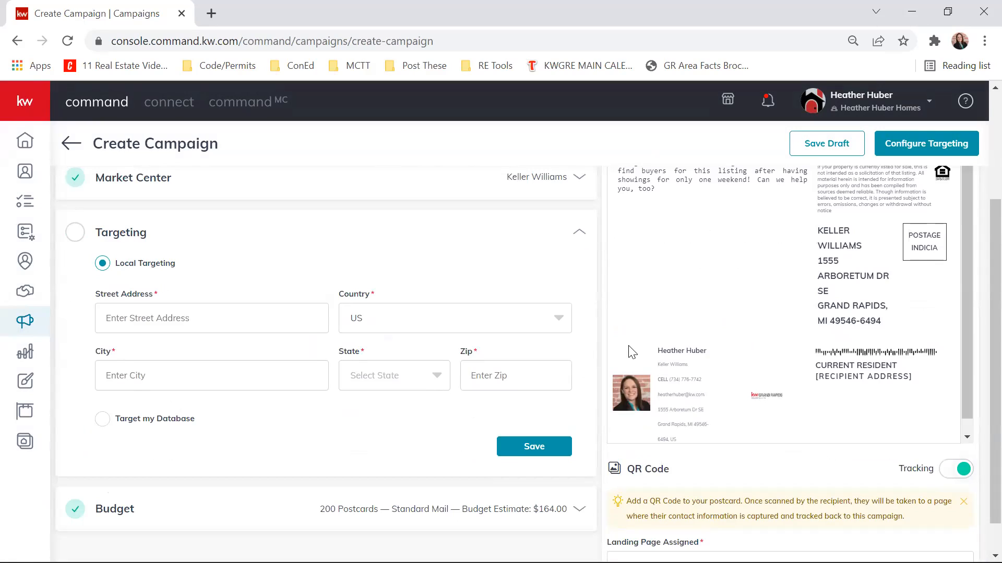
click(103, 418)
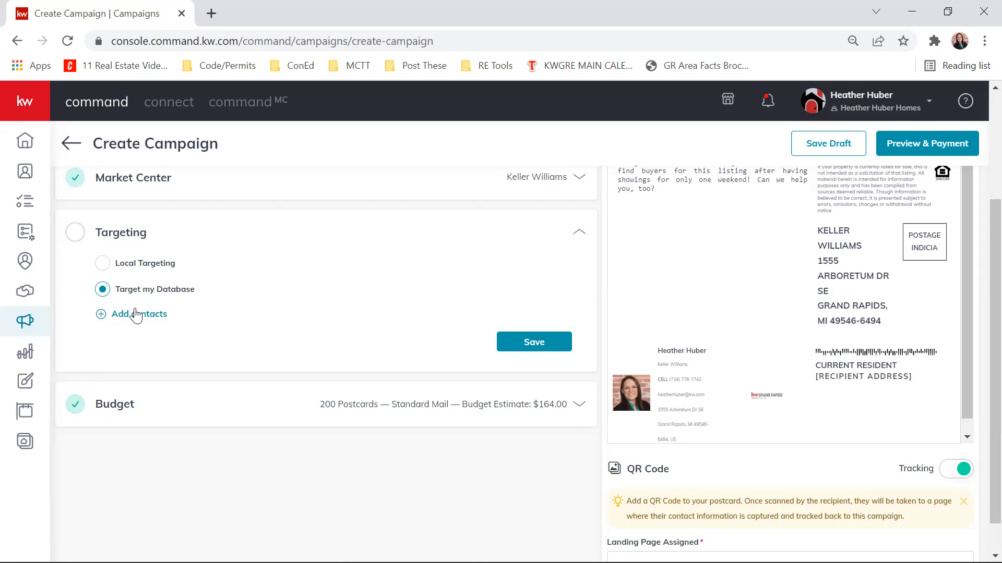
click(103, 263)
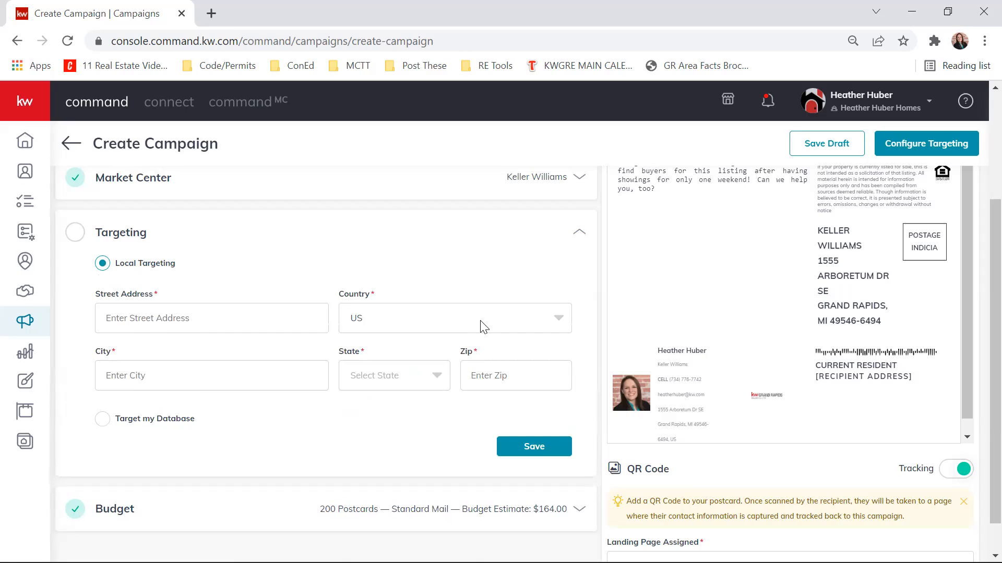
scroll(646, 332, up, 3)
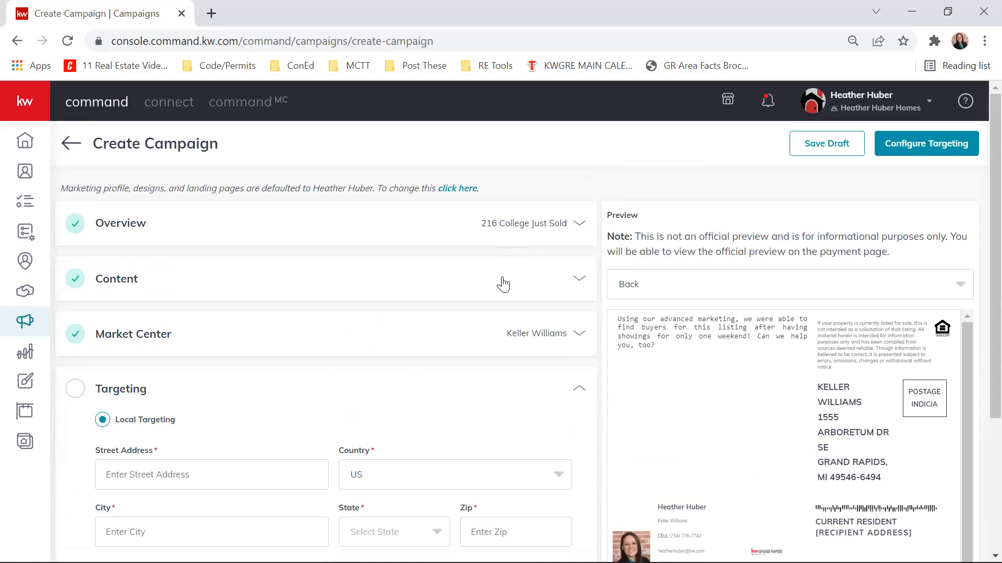
scroll(599, 269, down, 2)
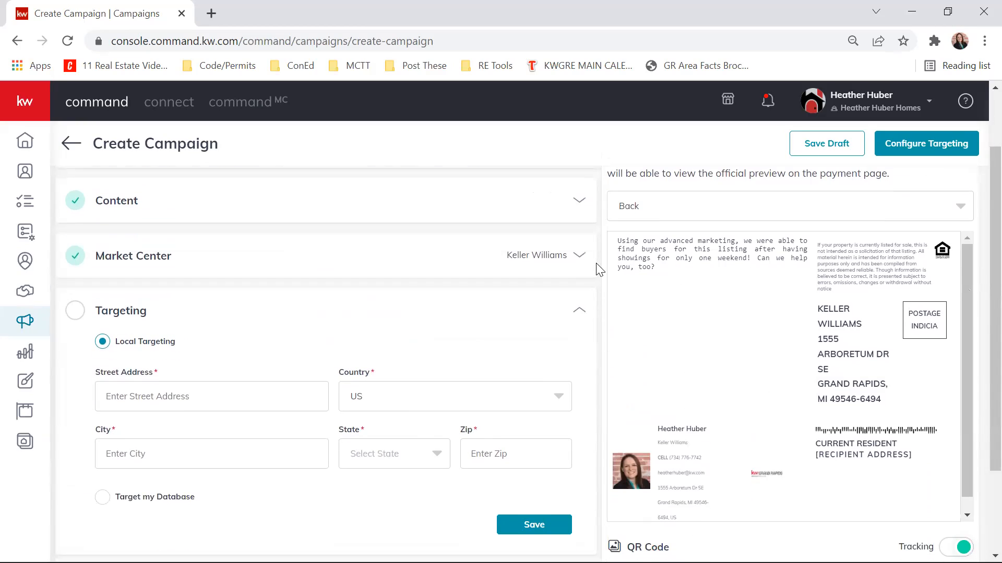
- Fill in the Local Targeting address with the sold property's street address, city, state MI and zip, and save it
click(182, 395)
scroll(133, 372, down, 1)
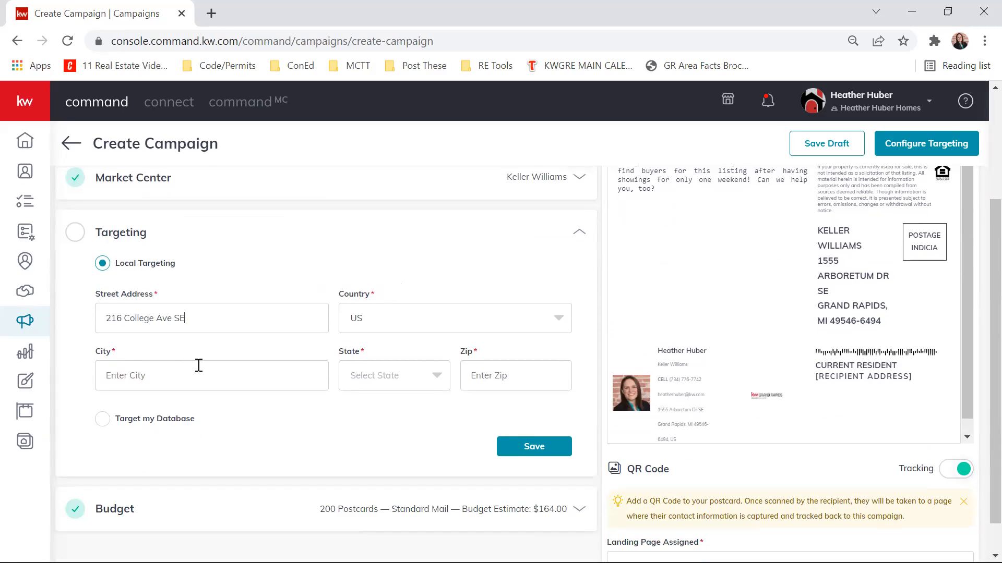
click(227, 370)
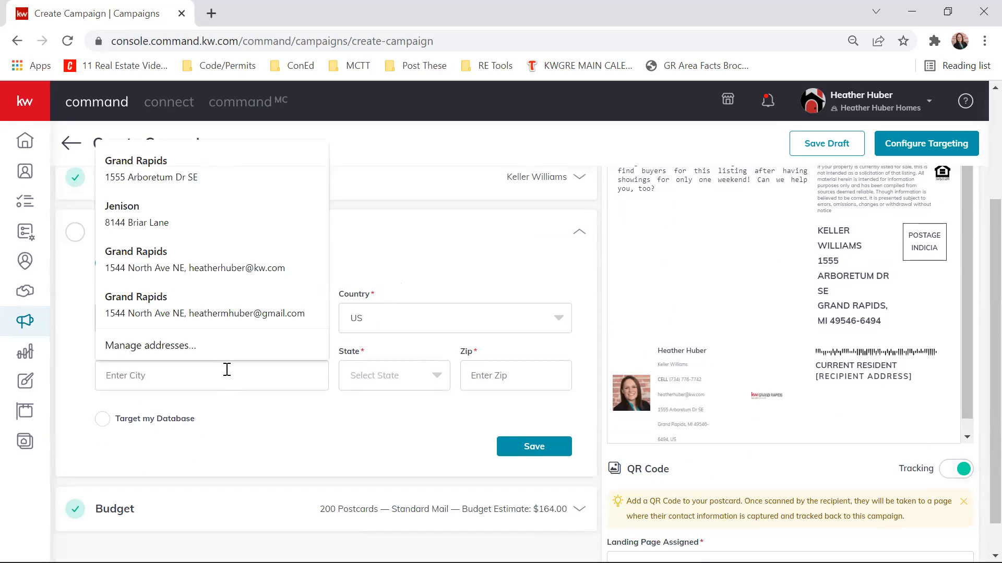
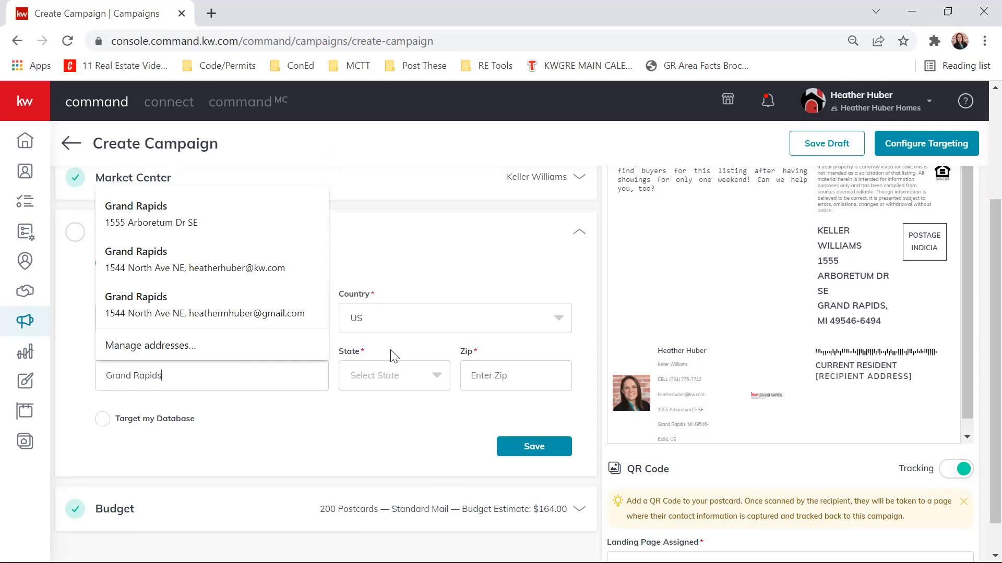
click(399, 378)
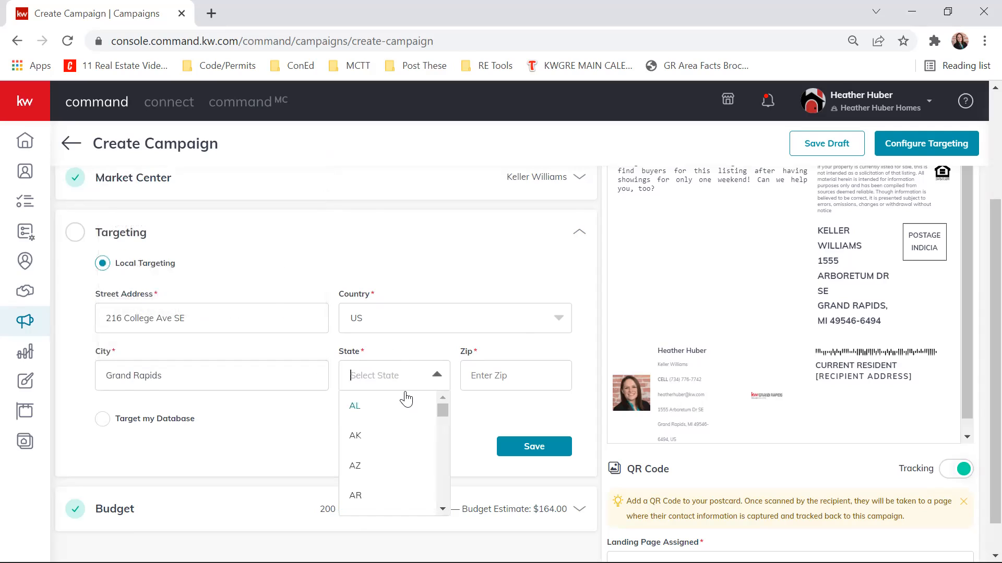
text(mi)
click(385, 406)
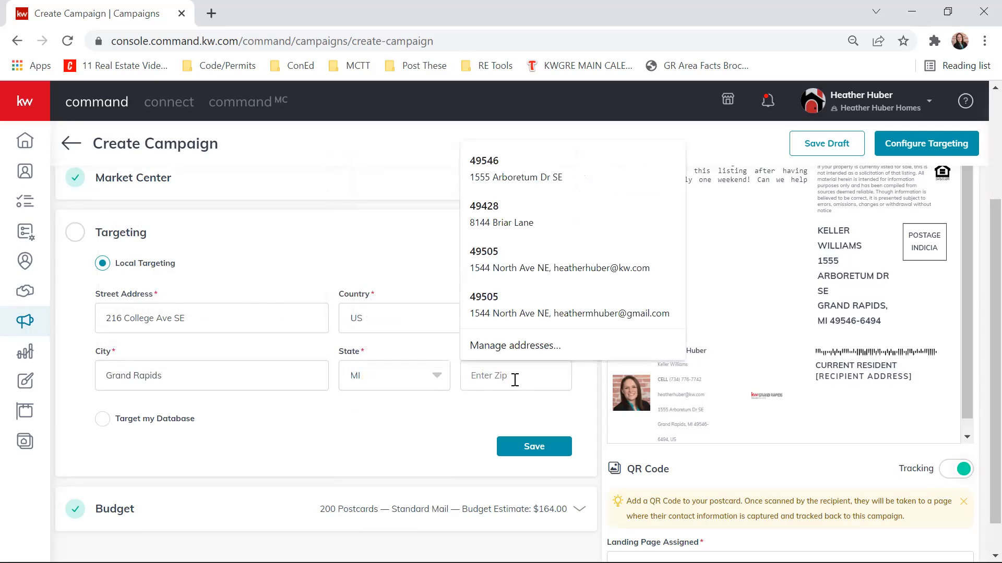
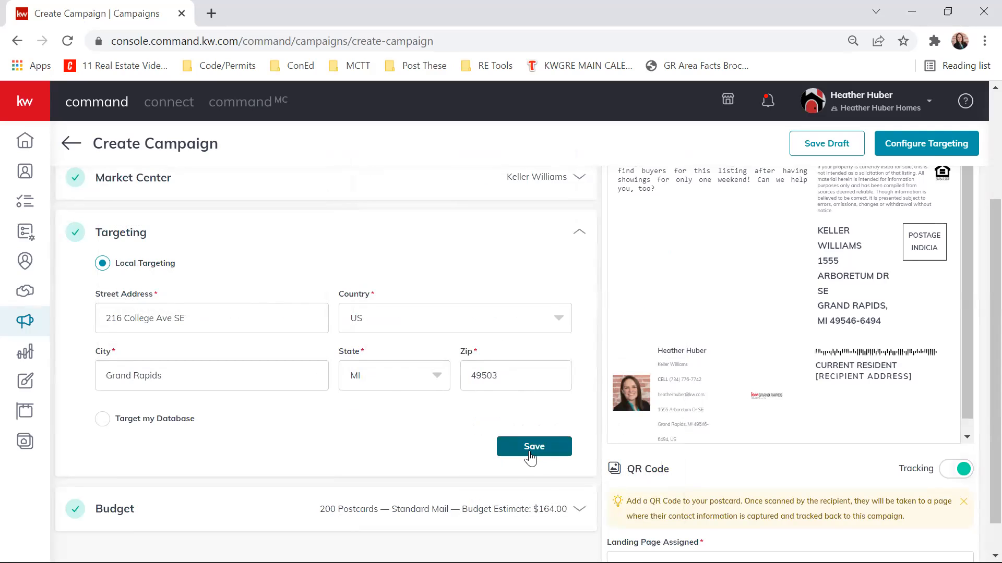
click(530, 457)
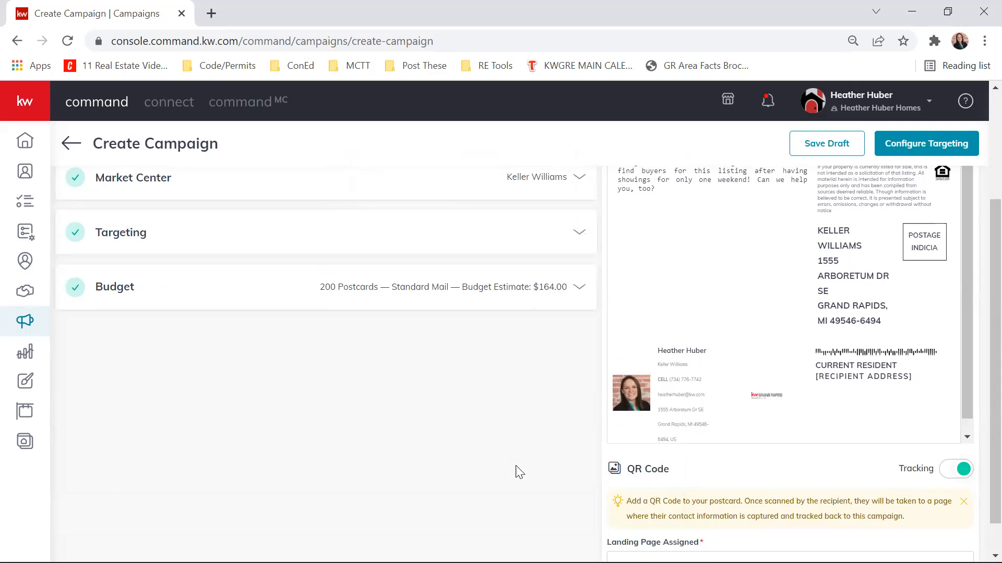
- Open the Budget section, check the postage classes, keep quantity 200 with Standard ($0.82) postage, and save
click(580, 288)
scroll(613, 290, down, 1)
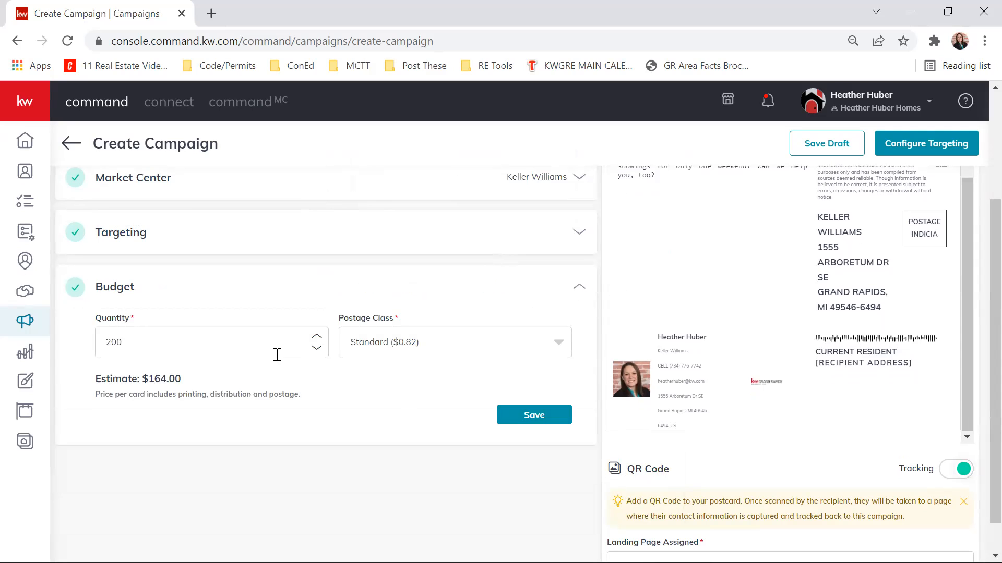
click(538, 354)
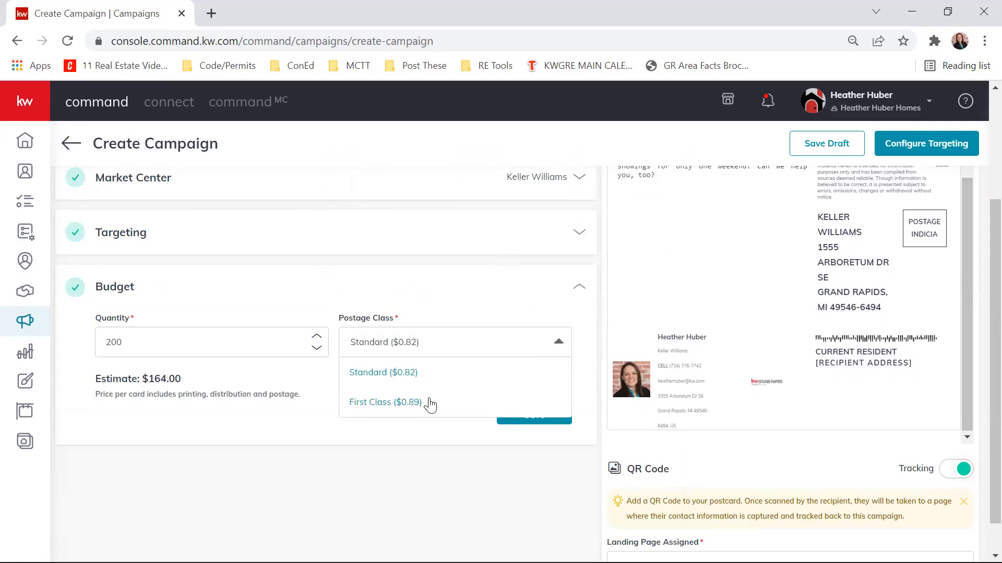
click(279, 395)
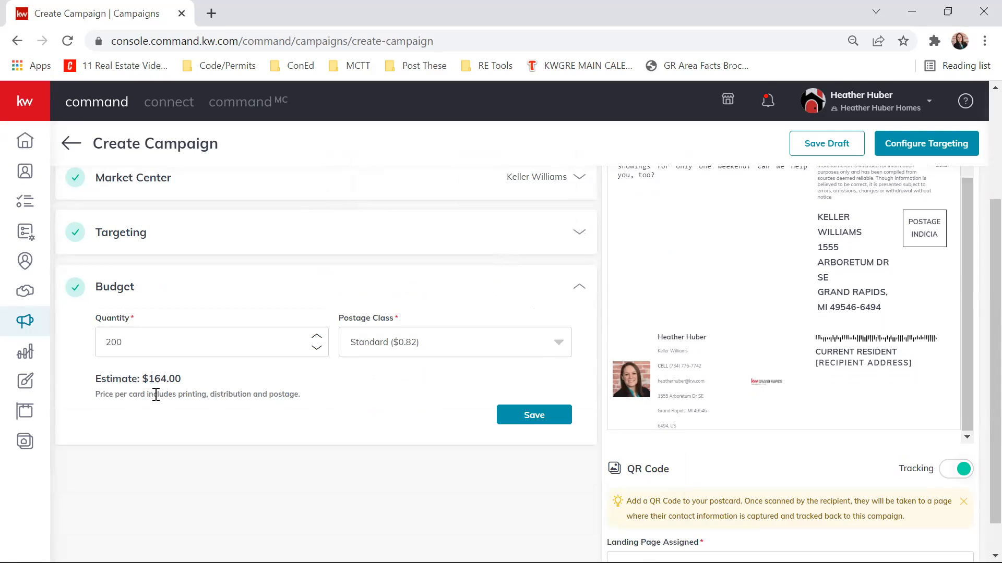
drag(112, 339, 127, 337)
click(116, 347)
click(527, 415)
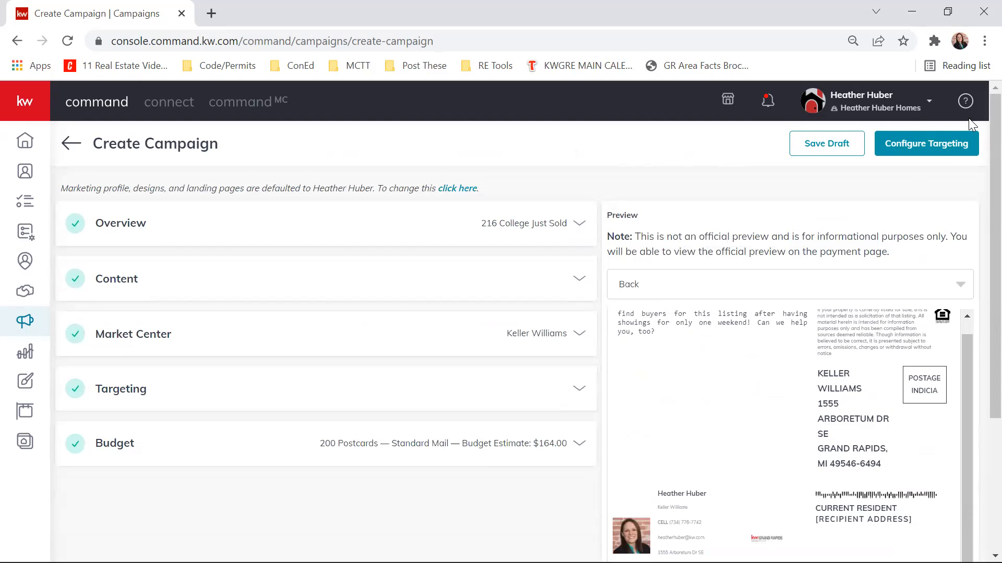
- Proceed to configuring the targeting and confirm the creation of the campaign
click(940, 151)
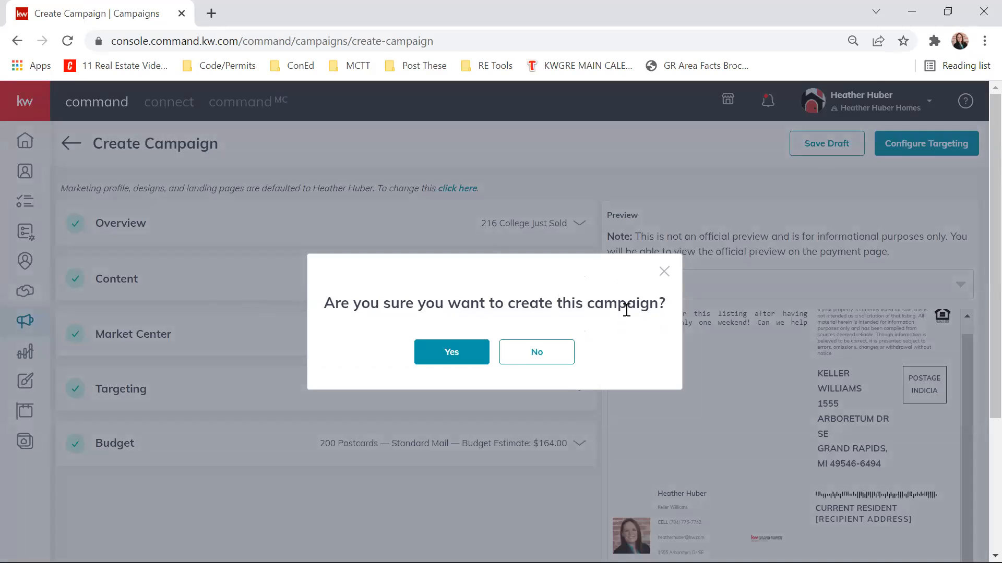
click(451, 353)
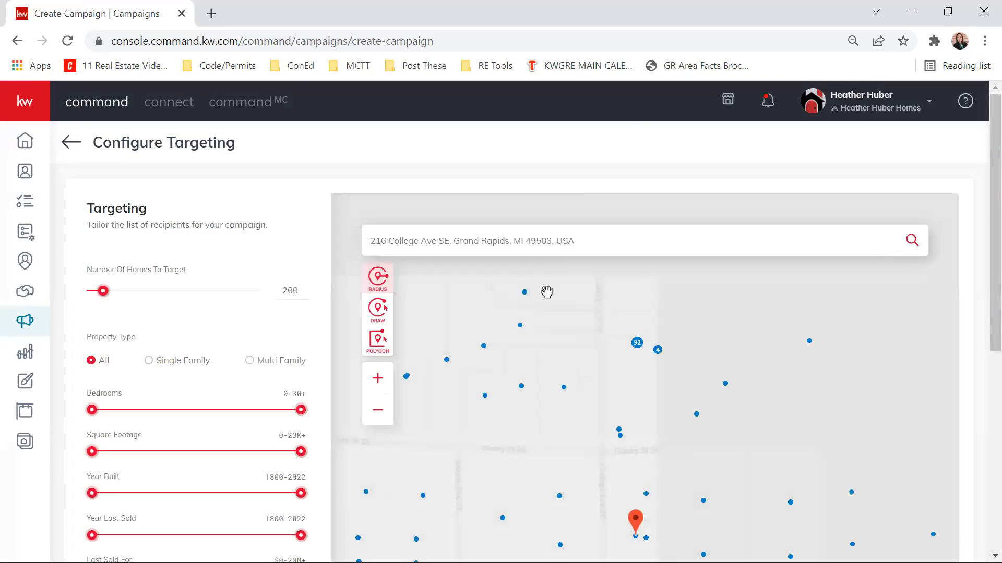
scroll(981, 248, down, 1)
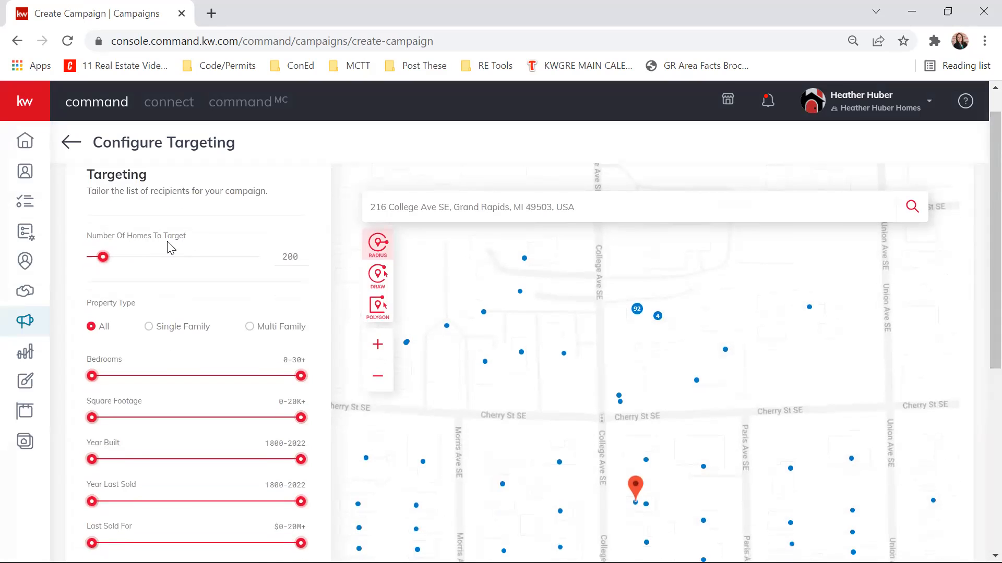
- Try 50 as the number of homes to target and settle on 100 homes
drag(279, 259, 301, 258)
text(50)
click(277, 295)
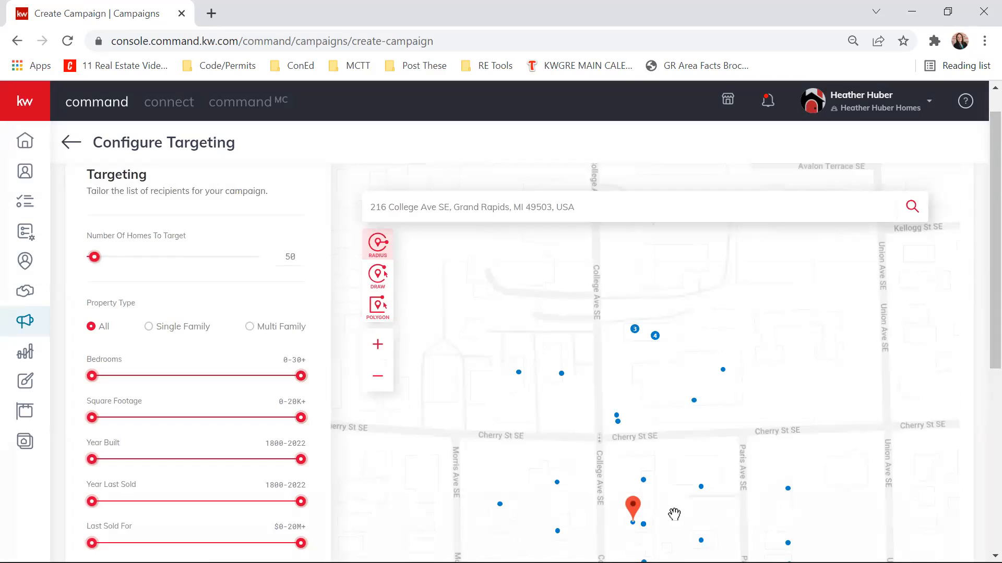
drag(286, 260, 312, 264)
drag(700, 490, 707, 390)
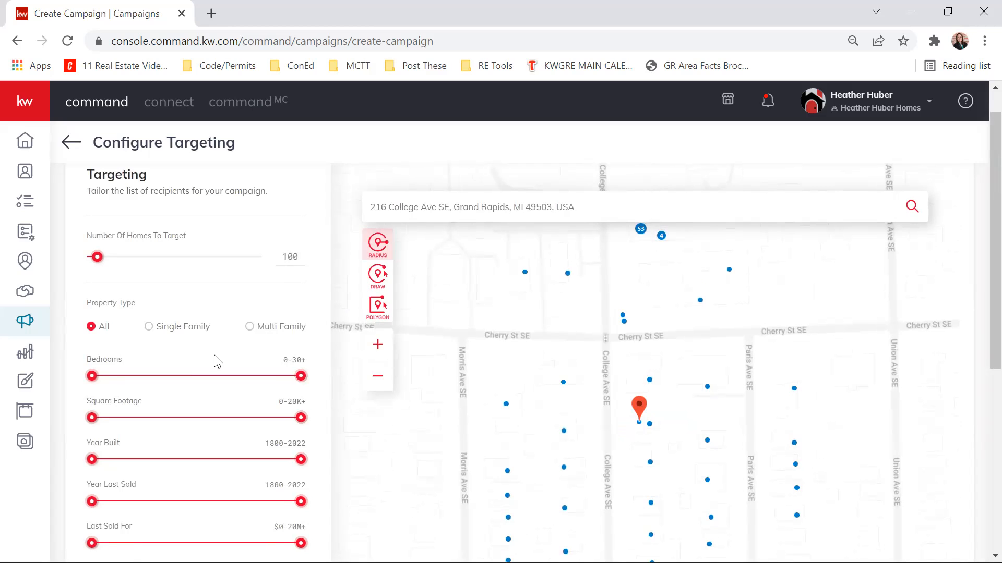
- Restrict the targeted property type to Single Family and check the selected homes on the map
scroll(218, 362, down, 3)
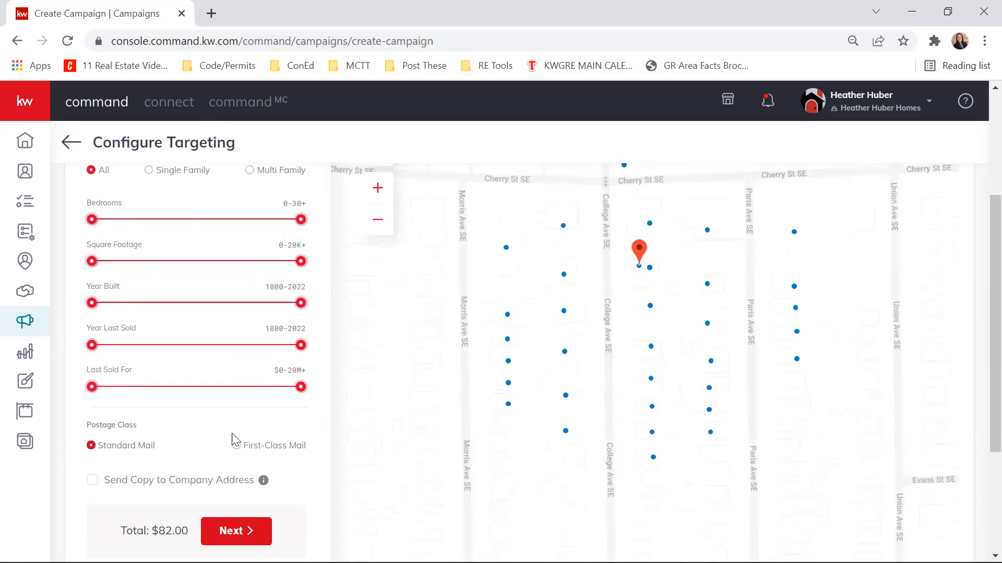
scroll(245, 440, up, 2)
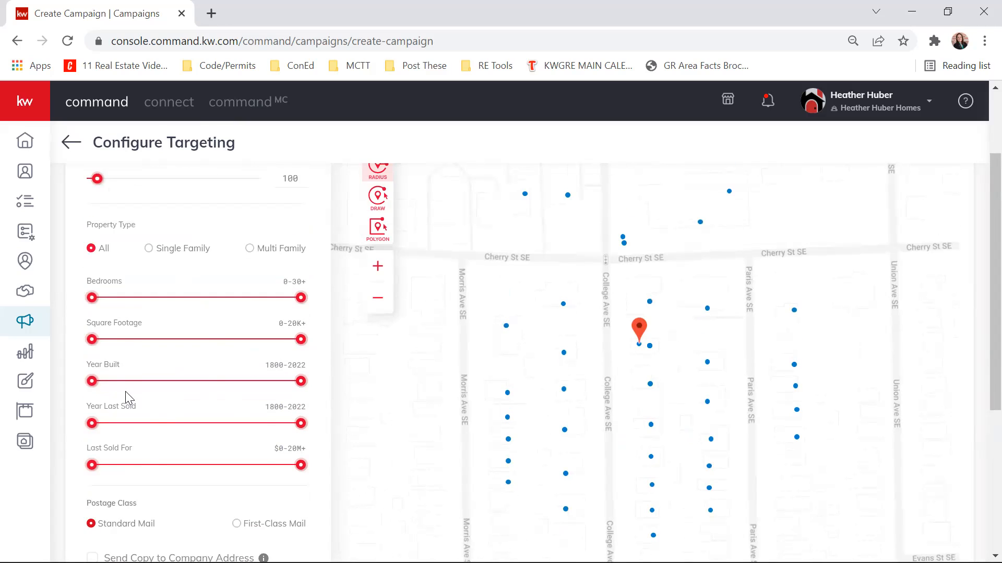
click(148, 248)
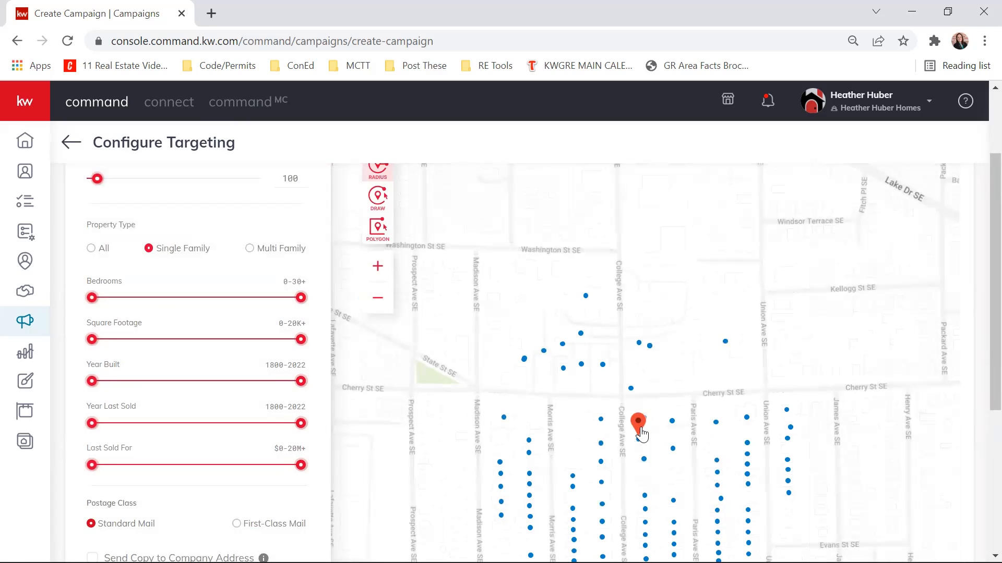
drag(668, 489, 636, 393)
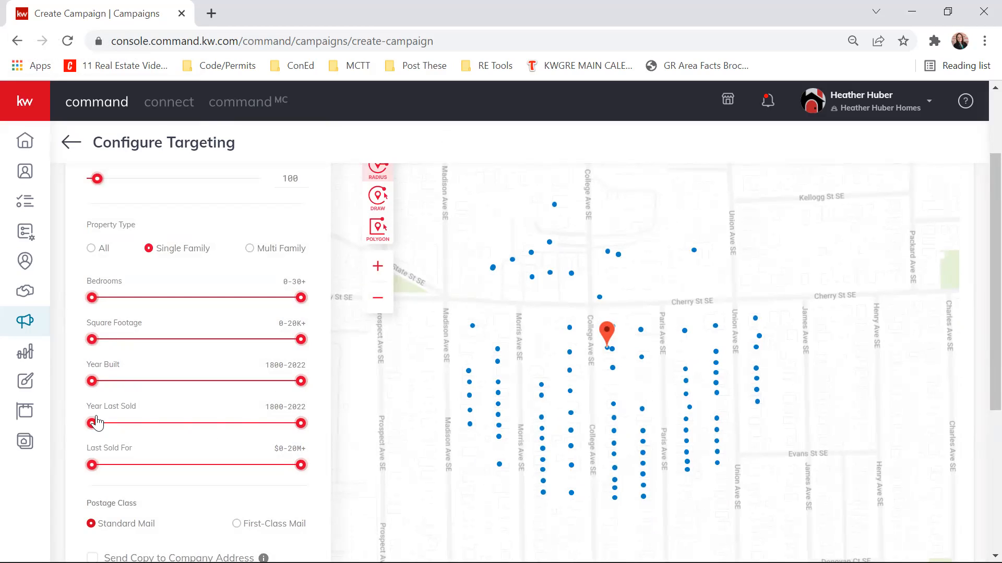
- Limit the Year Last Sold range to 1800-2020 and view the updated homes on the map
drag(301, 429, 295, 427)
right_click(296, 427)
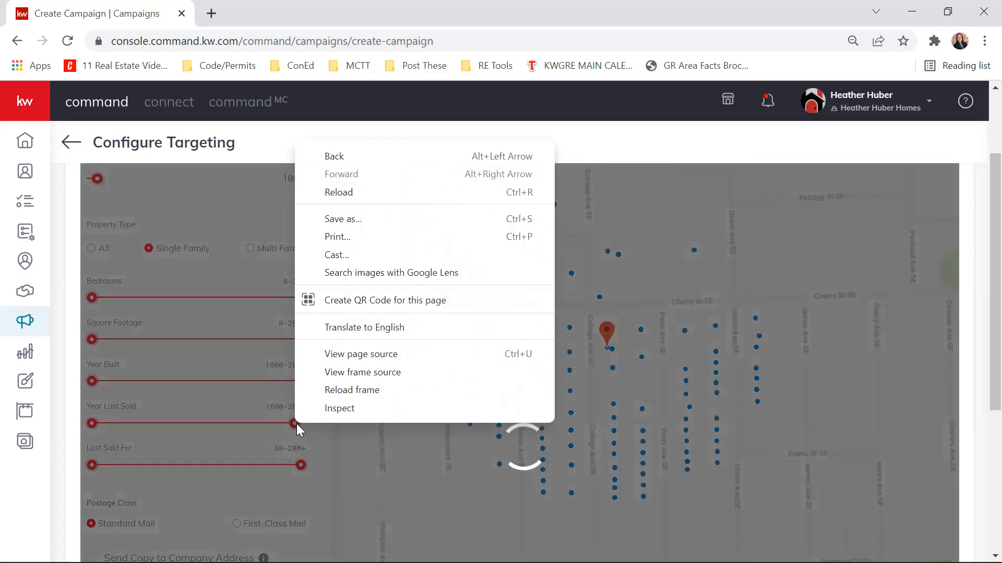
click(228, 217)
drag(724, 451, 731, 347)
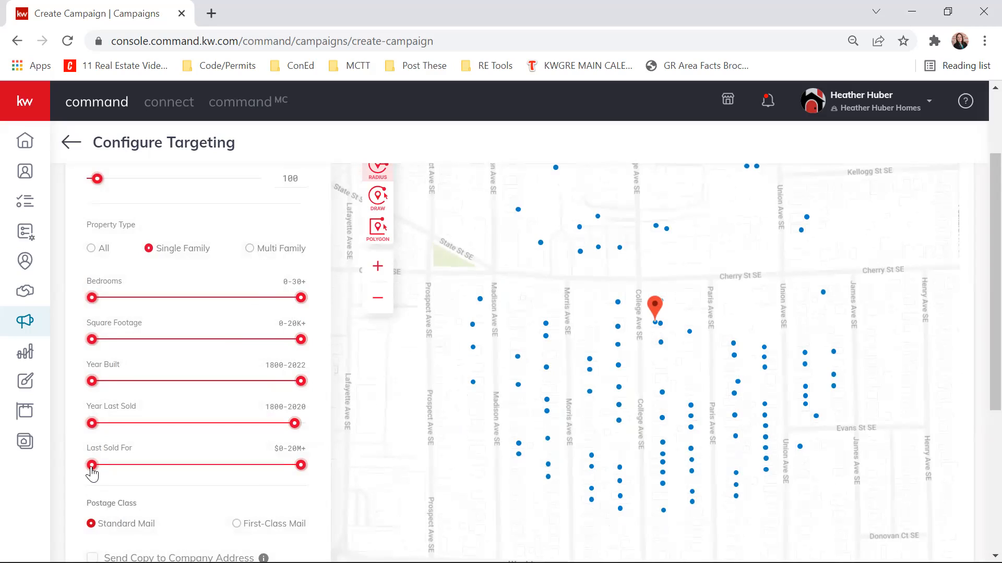
- Check the Last Sold For range, keeping it at $0-20M+, and view the whole targeted area on the map
mouse_move(92, 474)
mouse_down()
mouse_move(103, 474)
mouse_move(80, 471)
mouse_up()
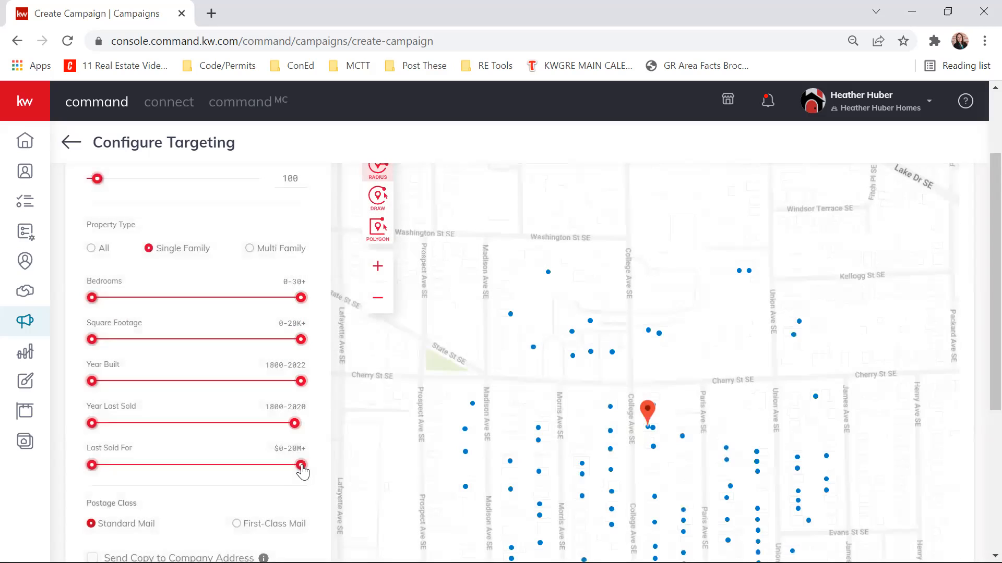
mouse_move(305, 473)
mouse_down()
mouse_move(284, 469)
mouse_move(324, 469)
mouse_move(309, 464)
mouse_up()
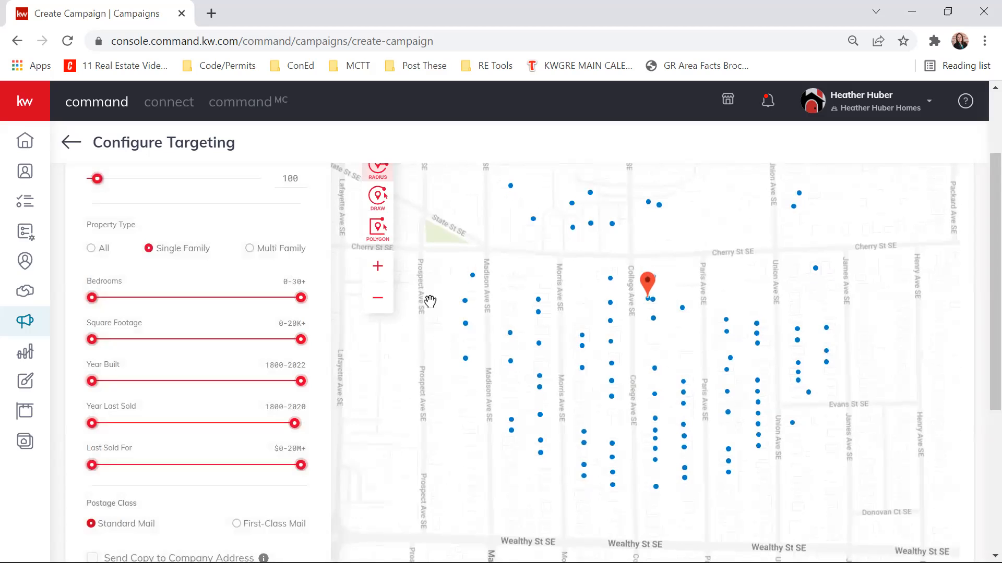
click(377, 299)
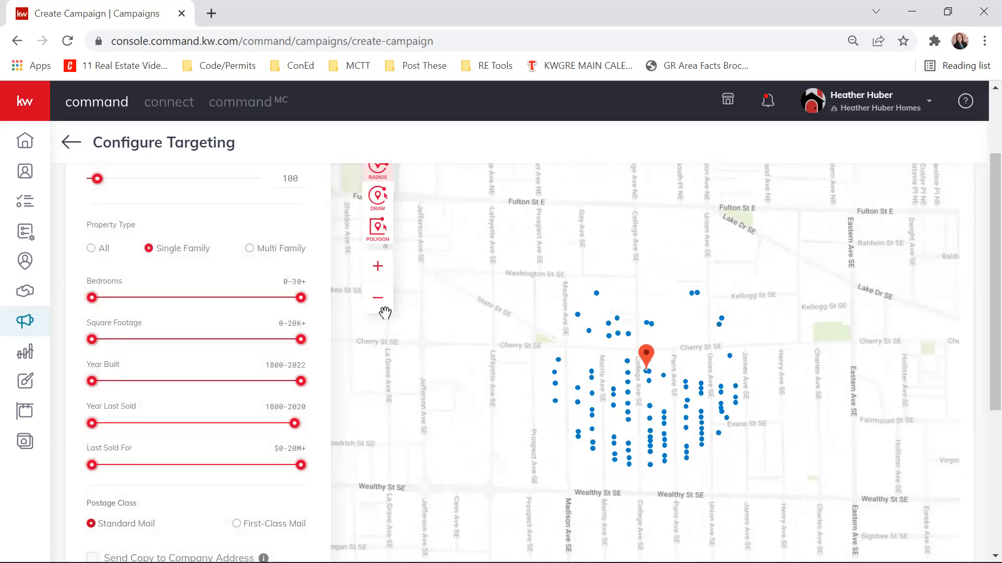
scroll(199, 257, up, 2)
scroll(254, 287, down, 3)
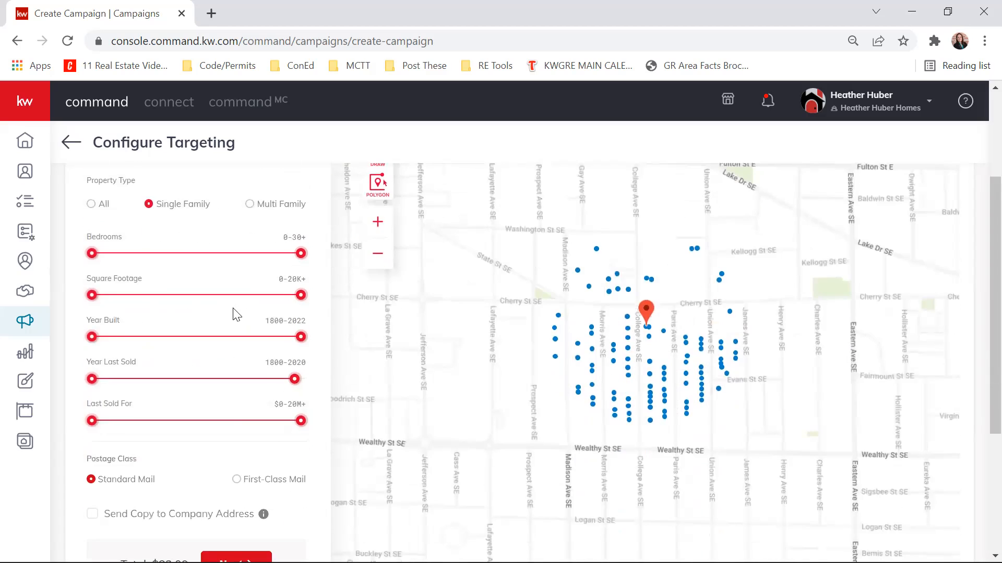
- Compare First-Class Mail with Standard Mail as the postage class, leave Standard Mail selected and review the targeting settings
scroll(286, 409, down, 3)
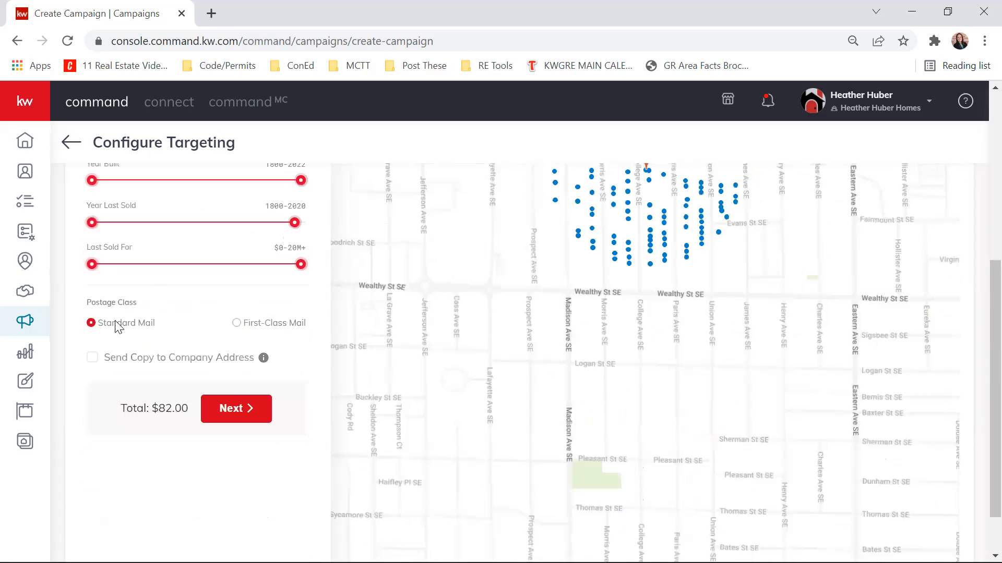
click(238, 331)
click(91, 324)
drag(432, 250, 375, 467)
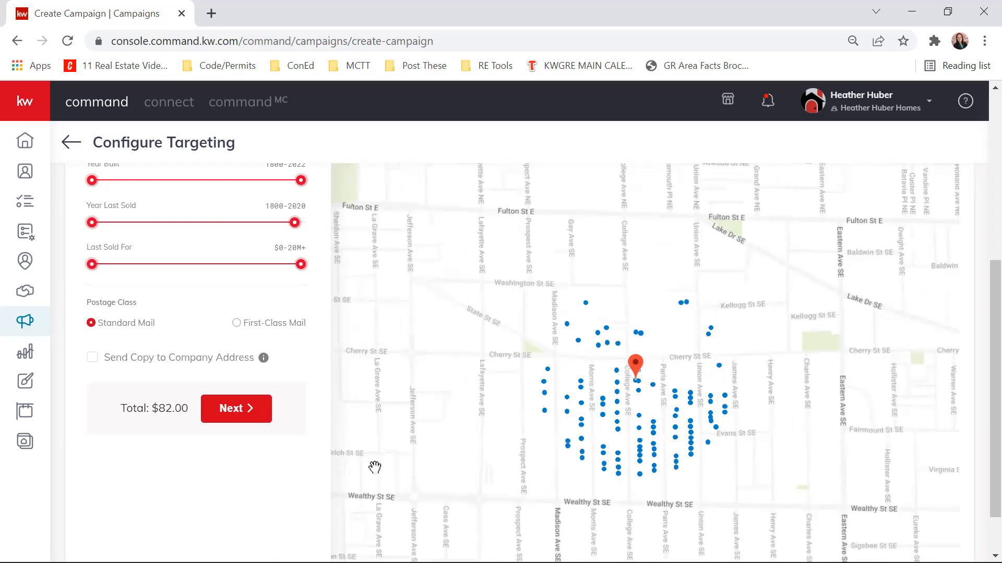
scroll(289, 472, up, 5)
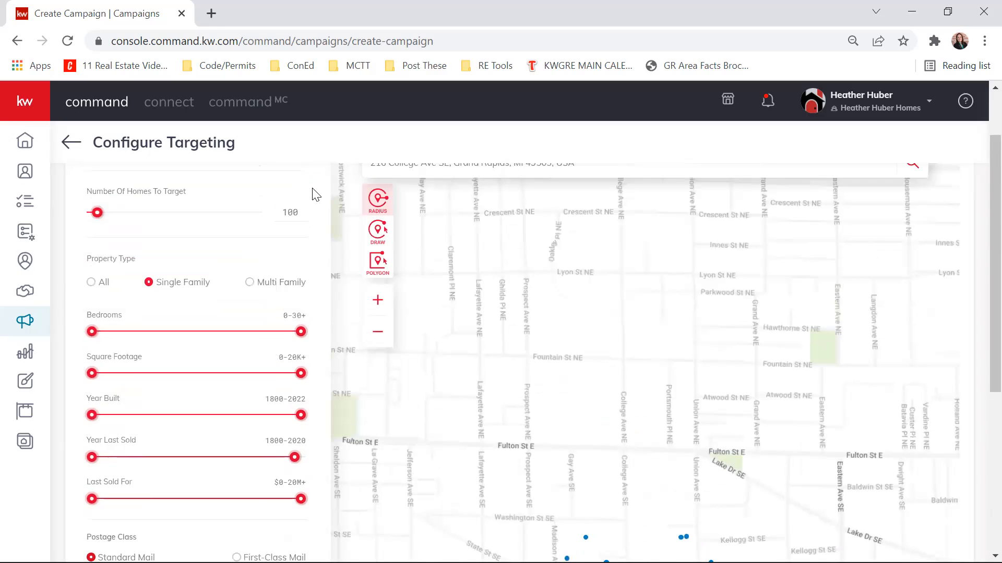
scroll(167, 336, down, 3)
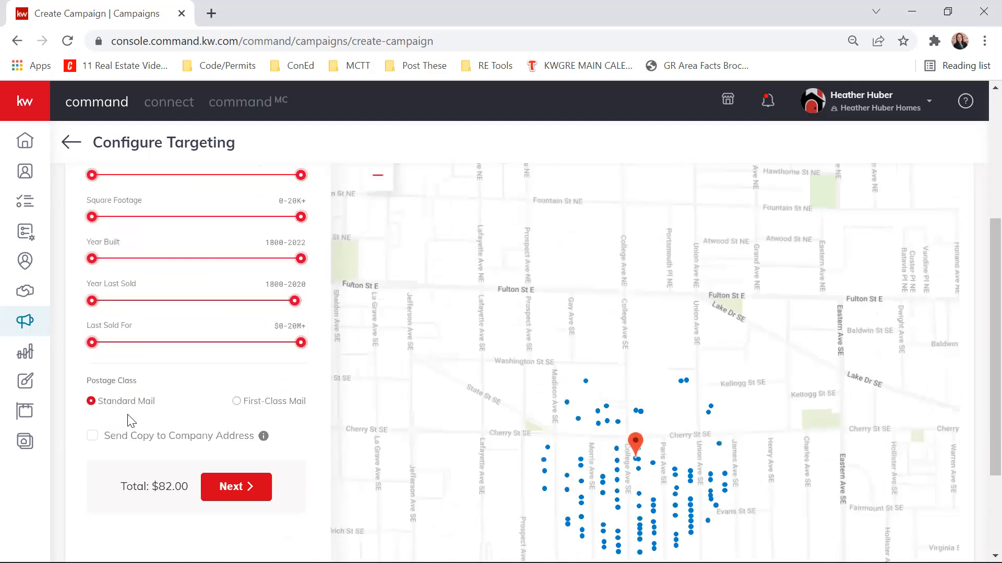
- Leave Send Copy to Company Address unchecked and continue to the preview and payment page
scroll(182, 411, down, 2)
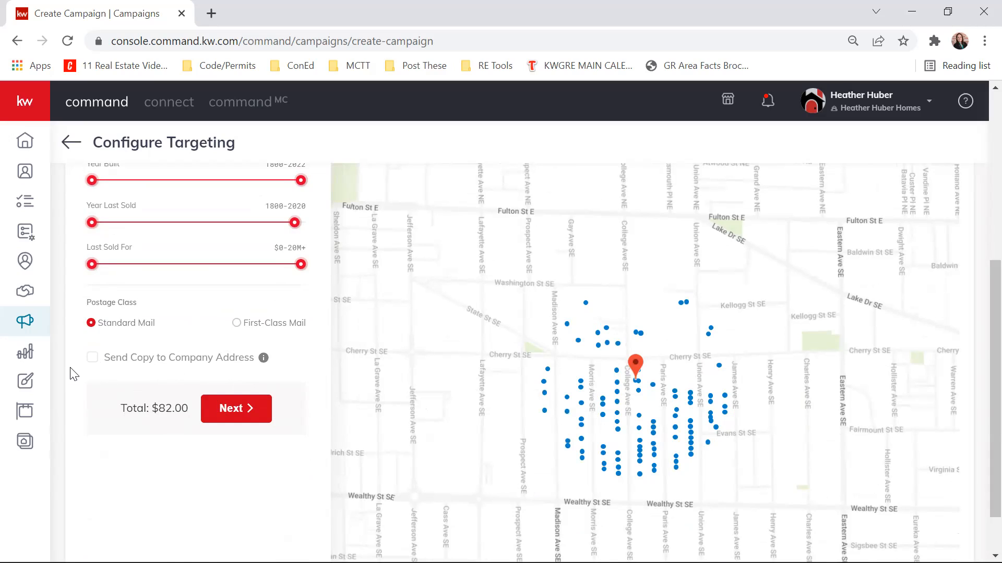
click(93, 358)
click(93, 358)
click(259, 414)
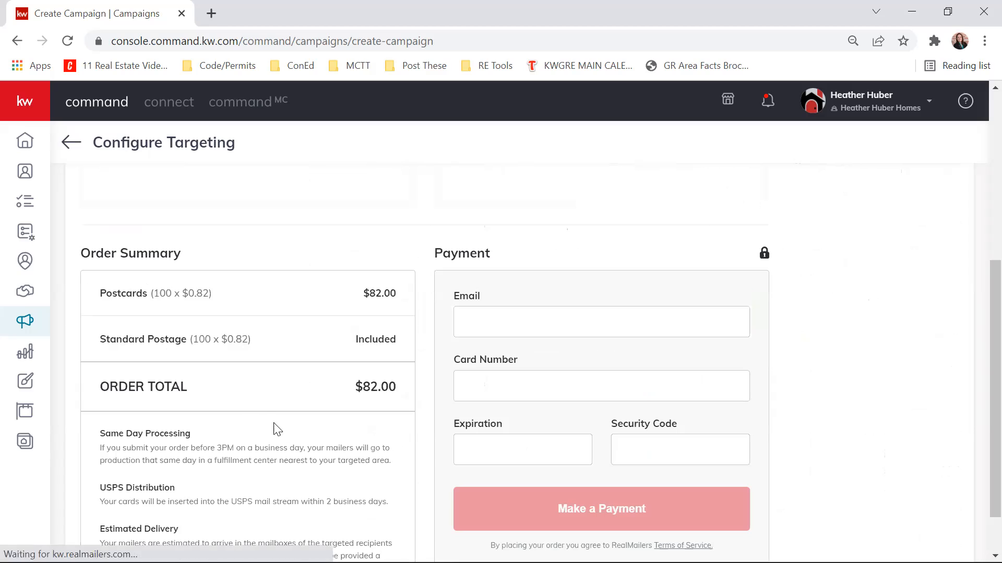
- Review the order summary, the payment fields and the front and back previews of the postcard
scroll(480, 268, up, 3)
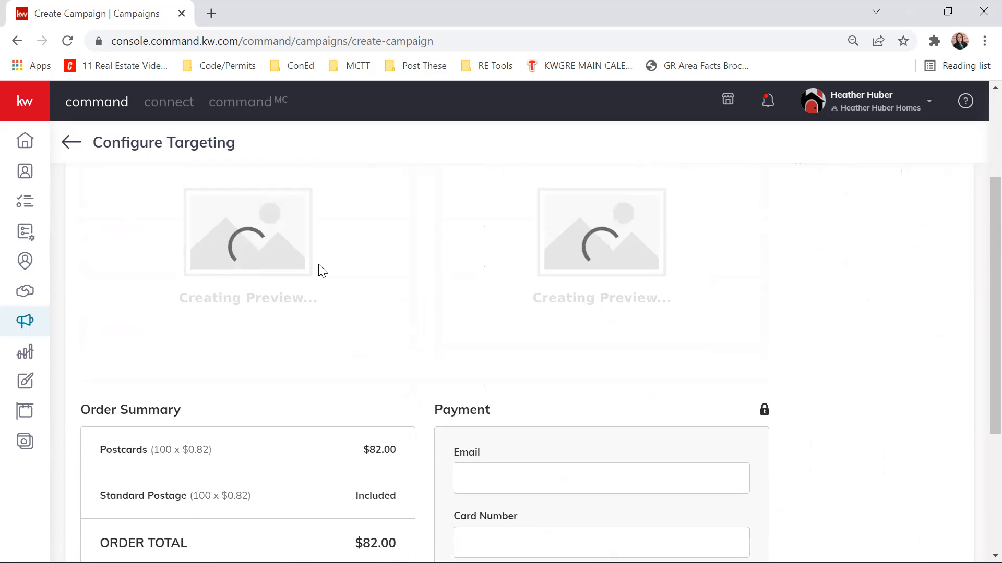
scroll(705, 217, down, 5)
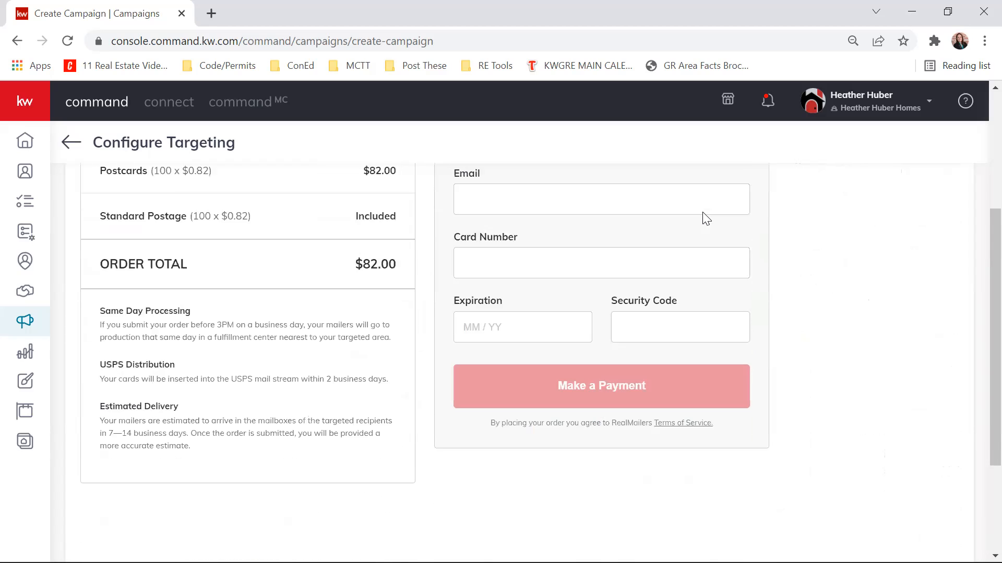
scroll(682, 255, up, 7)
scroll(691, 250, down, 3)
scroll(693, 252, up, 2)
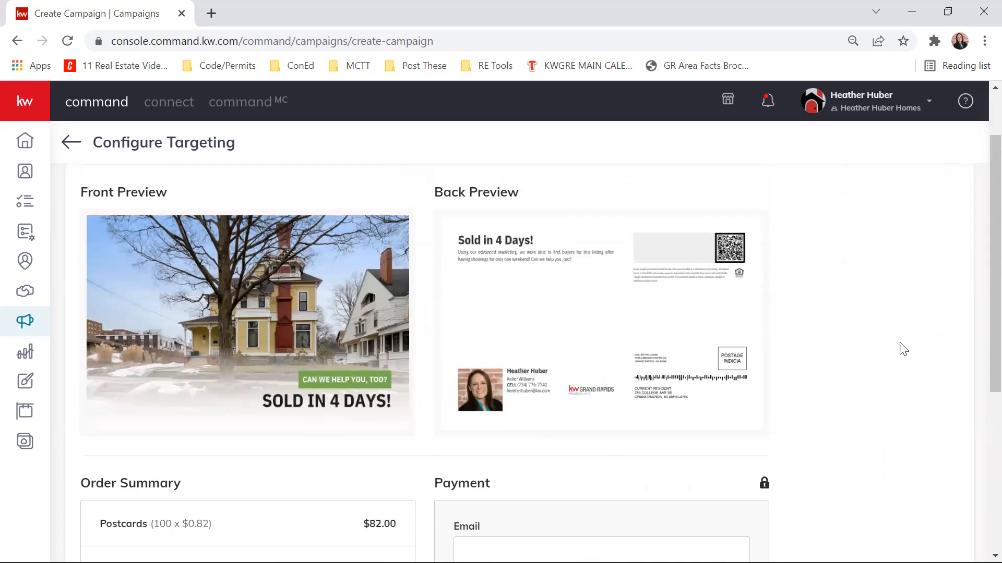
scroll(330, 516, up, 2)
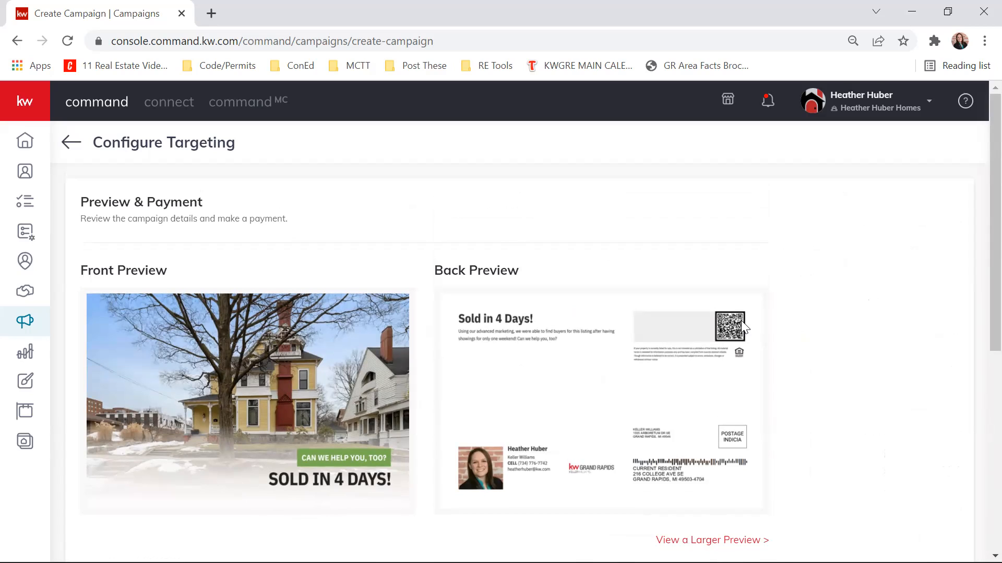
- Open the larger preview of the Just Sold postcard and review its front and back pages
click(694, 539)
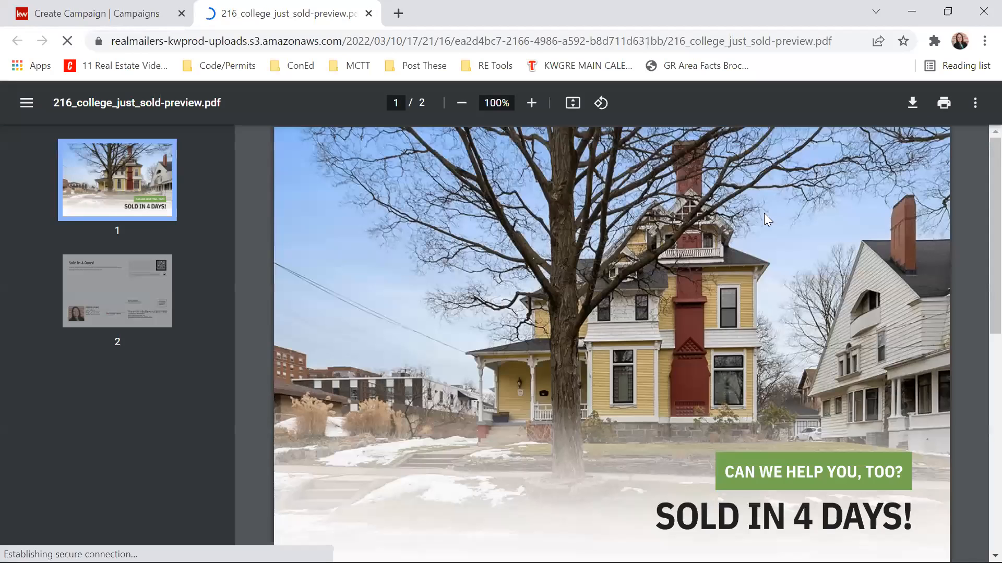
scroll(877, 249, down, 2)
scroll(871, 252, up, 2)
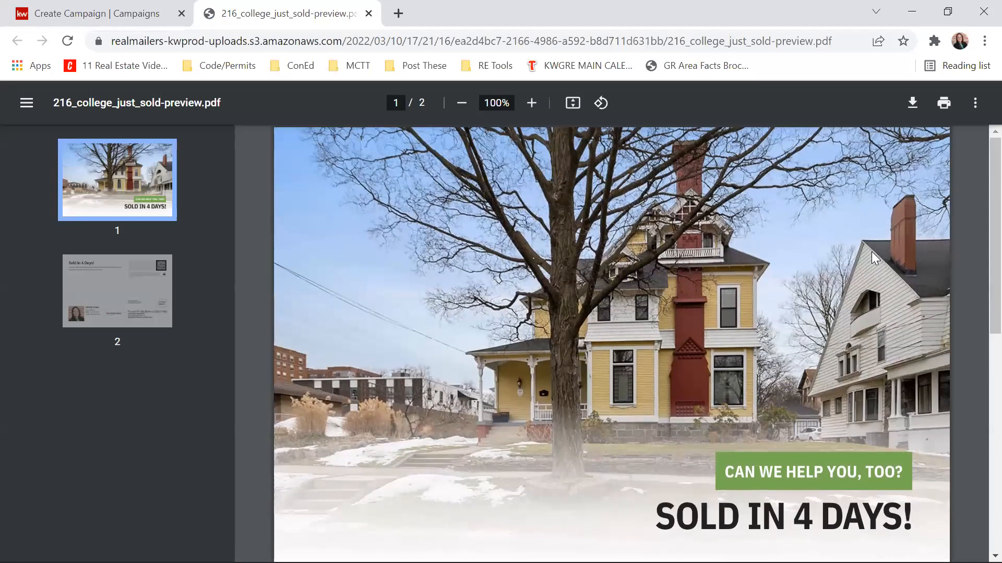
scroll(871, 252, down, 10)
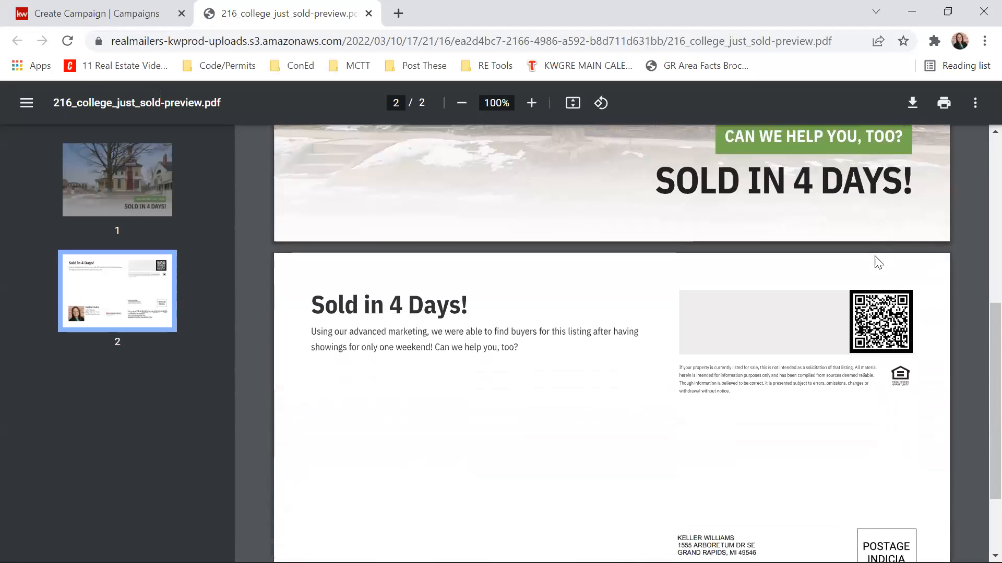
scroll(875, 256, down, 1)
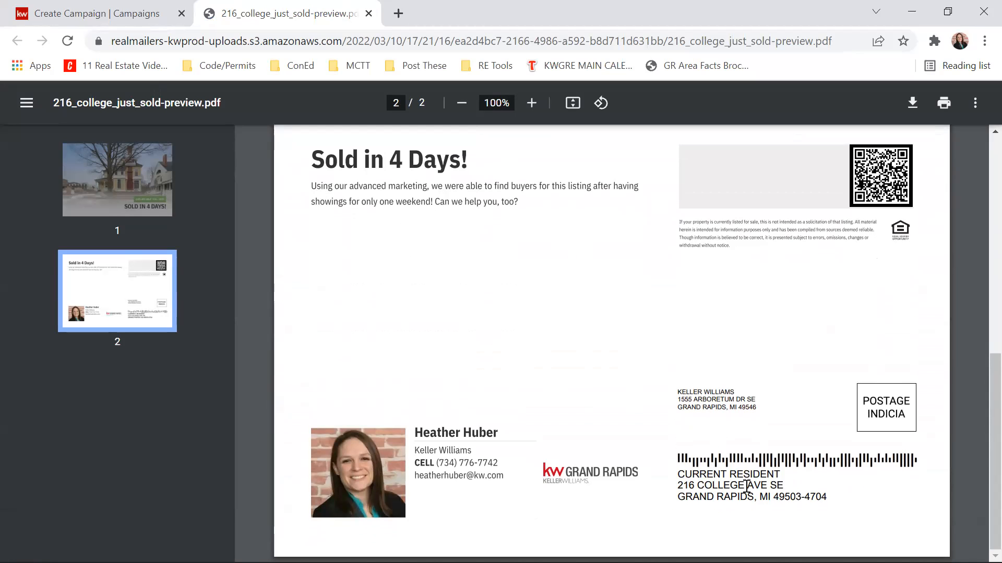
scroll(829, 444, up, 8)
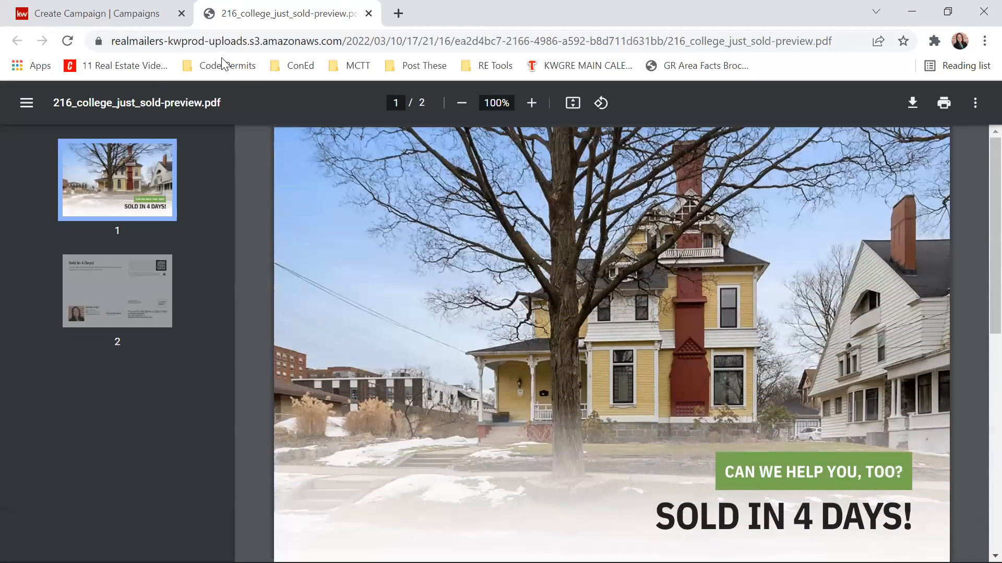
- Return to the campaign's preview and payment page and review the order summary, delivery notes and payment fields
click(120, 16)
scroll(737, 271, down, 6)
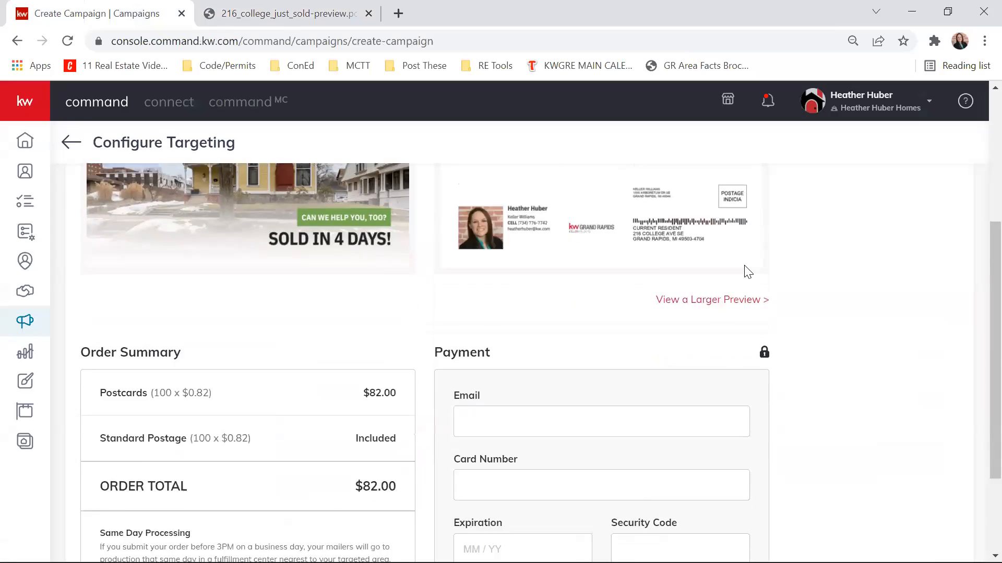
scroll(349, 268, down, 2)
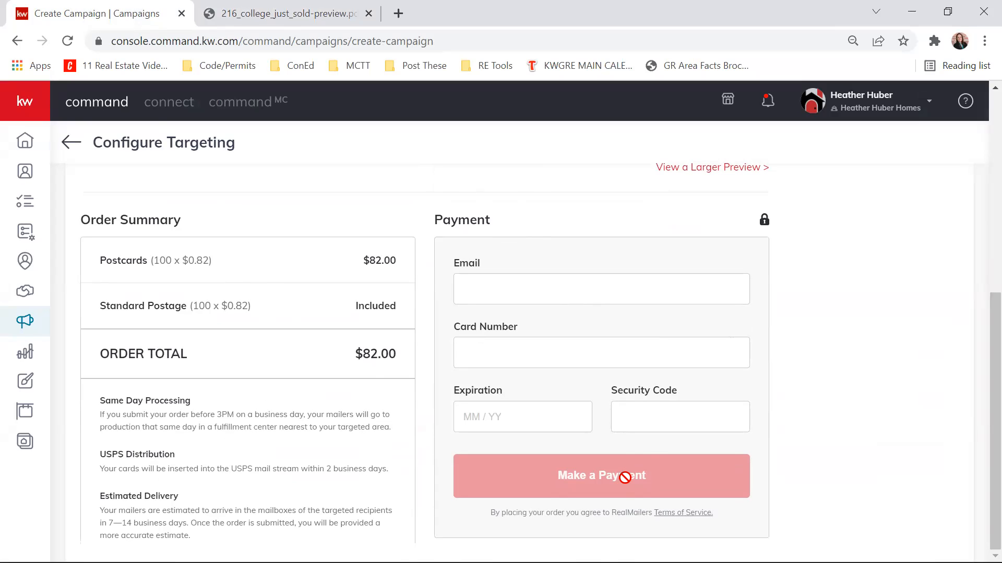
scroll(871, 516, up, 7)
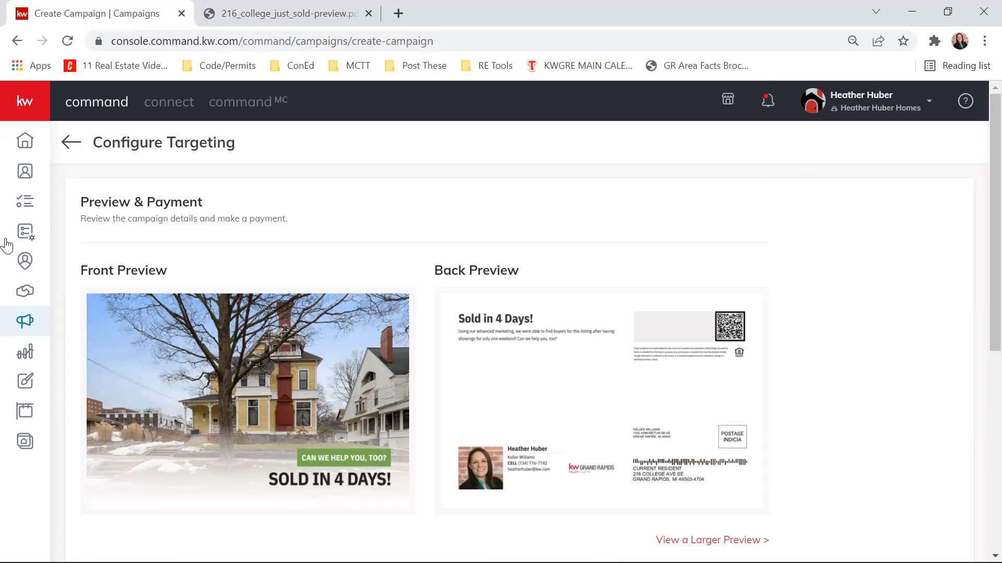
- Leave the campaign setup without making a payment and go to the Designs page
click(71, 144)
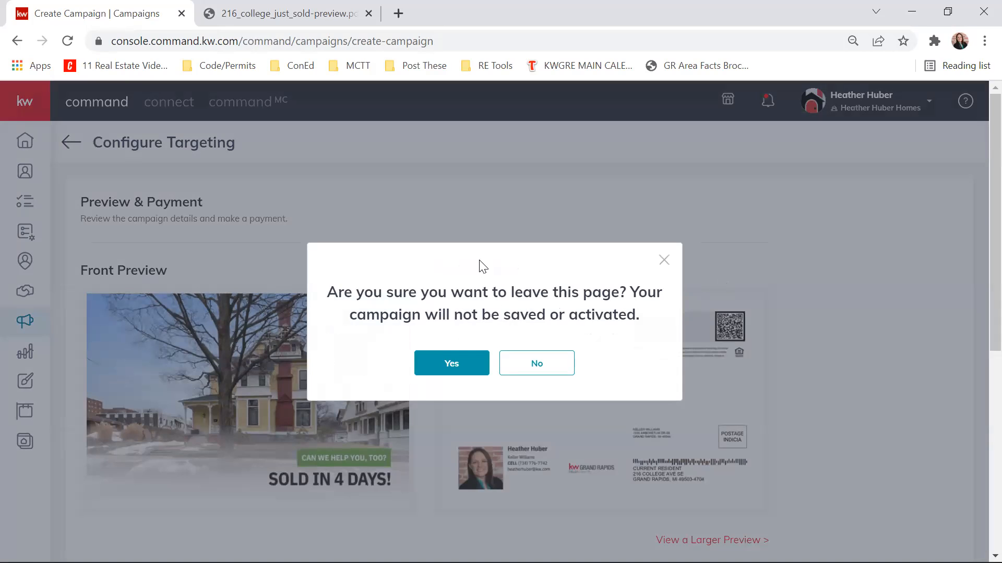
click(449, 371)
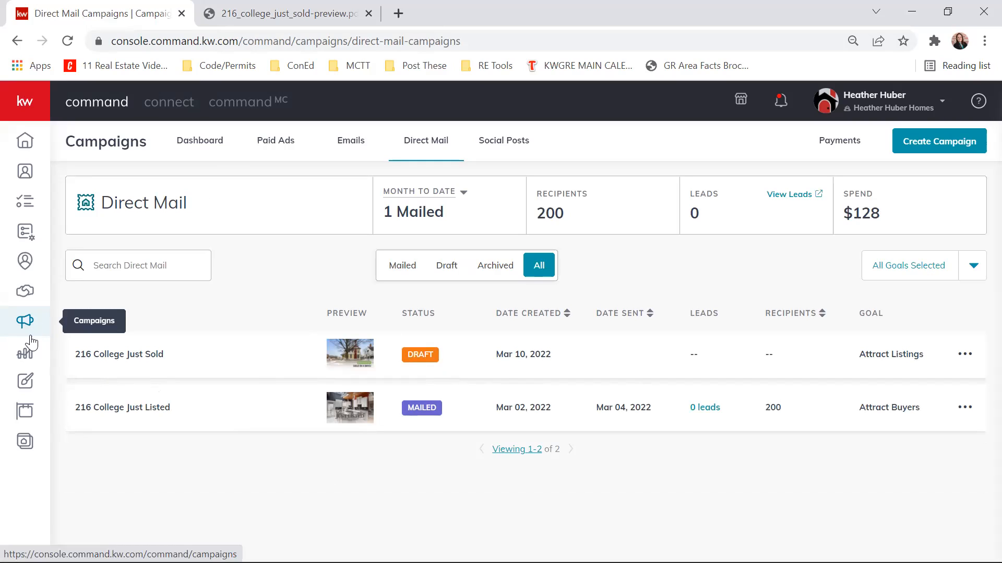
click(29, 389)
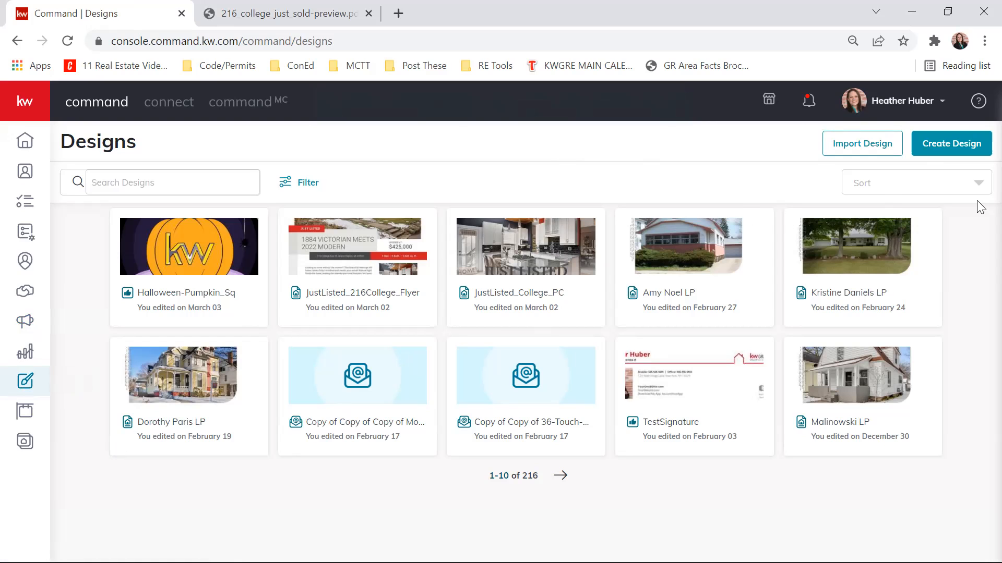
- Start a new Print design without importing photos and text from a listing
click(977, 144)
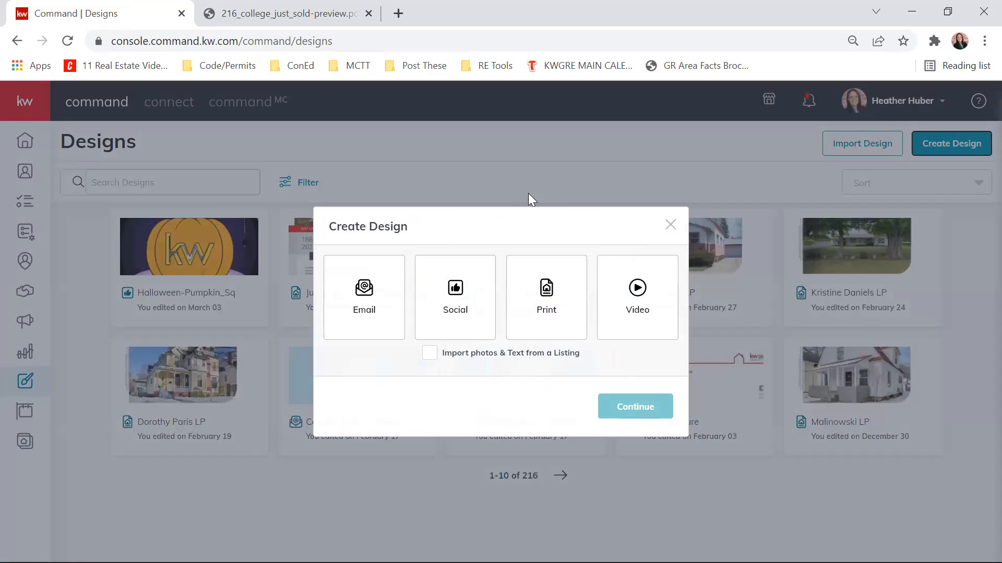
click(551, 314)
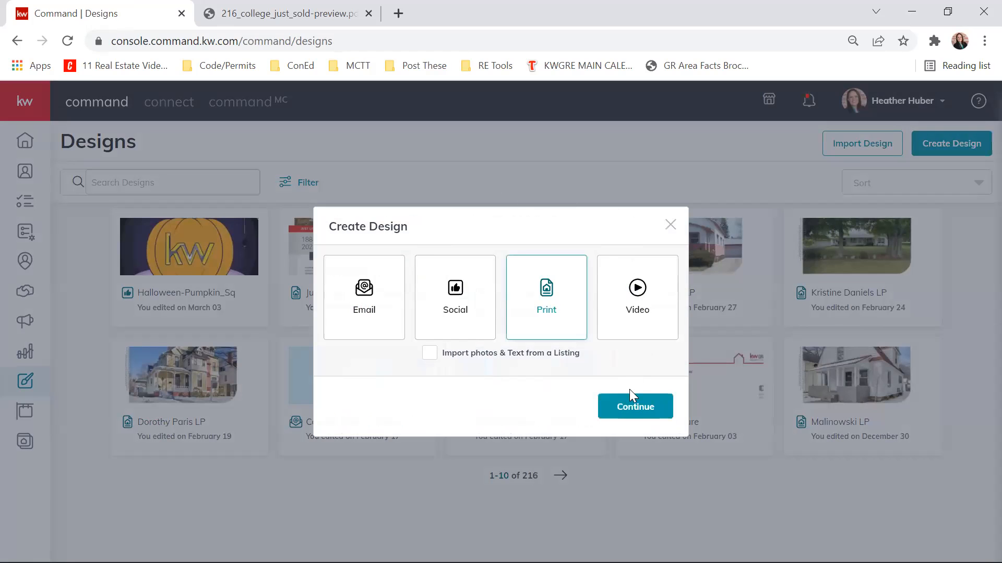
click(633, 410)
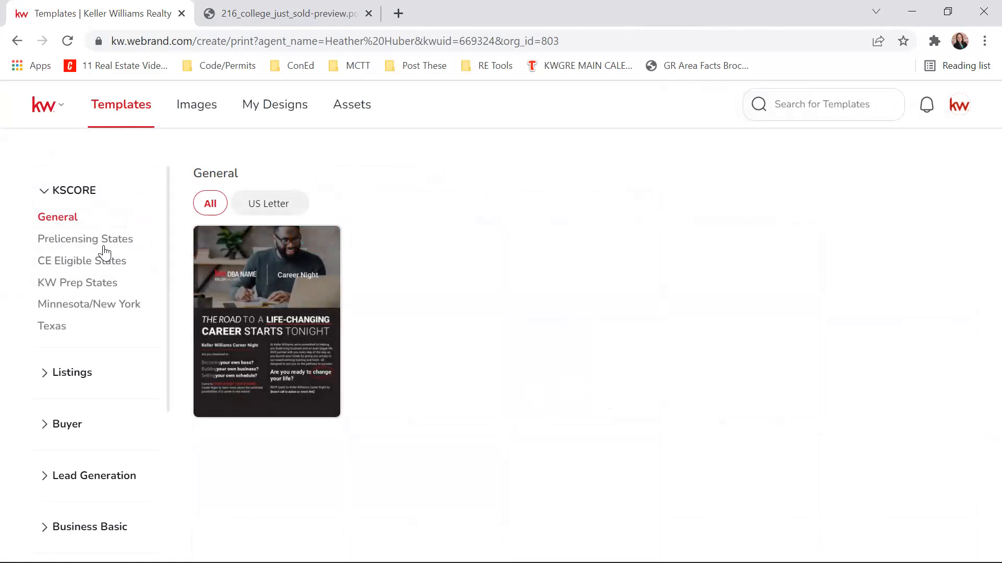
- Find the Just Sold listing templates in Standard Postcards format and use the 08_JustSold_PC template
click(43, 193)
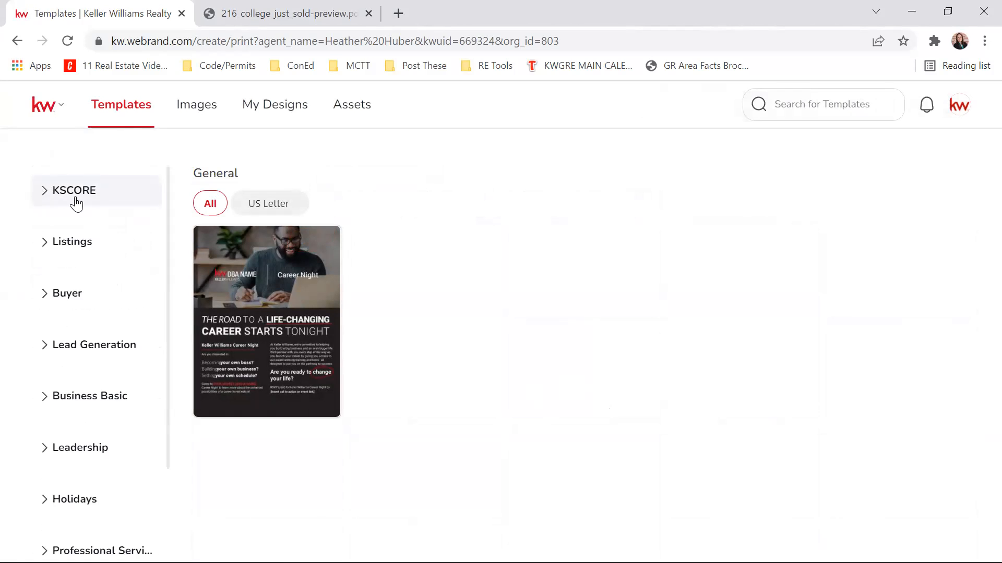
click(44, 248)
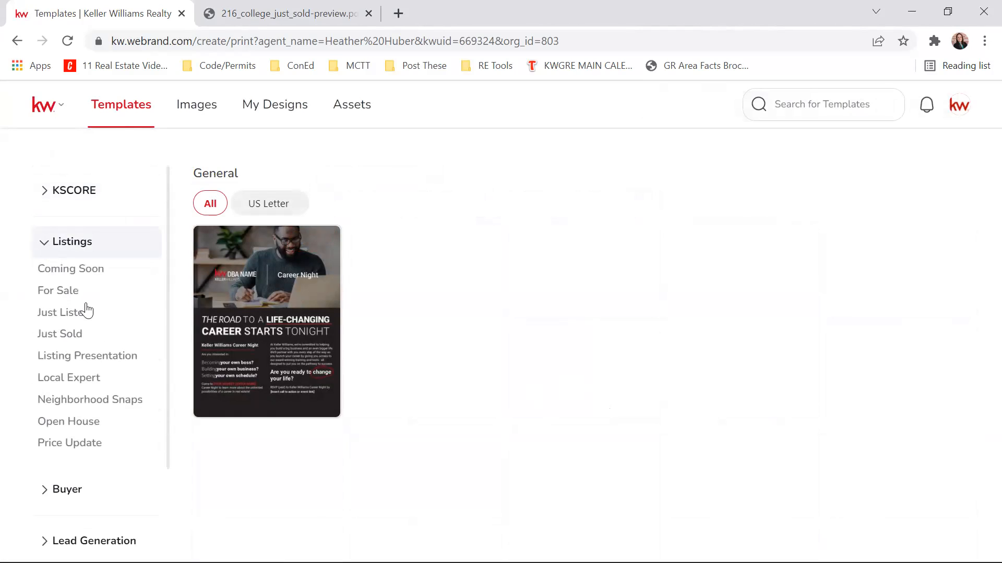
click(59, 337)
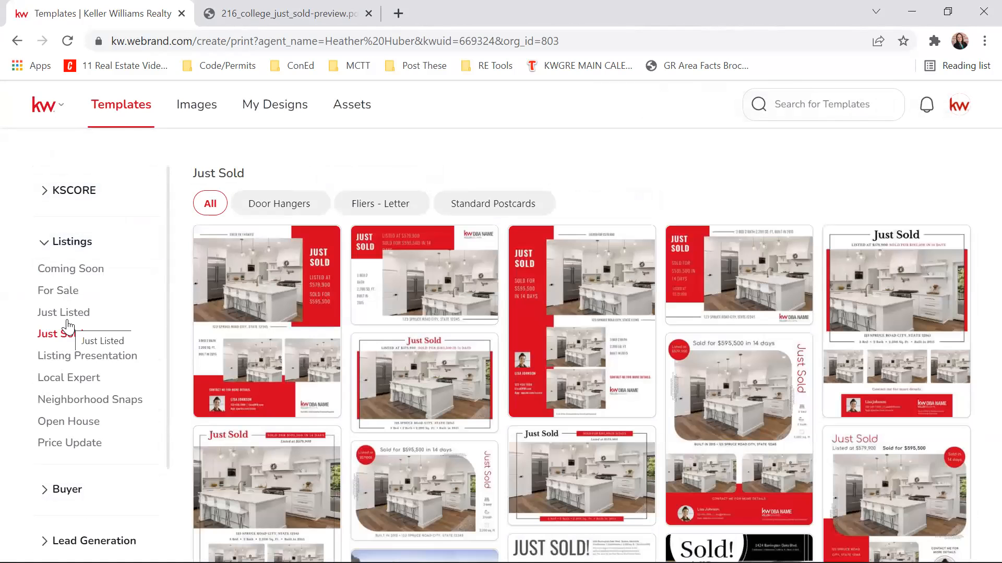
click(489, 209)
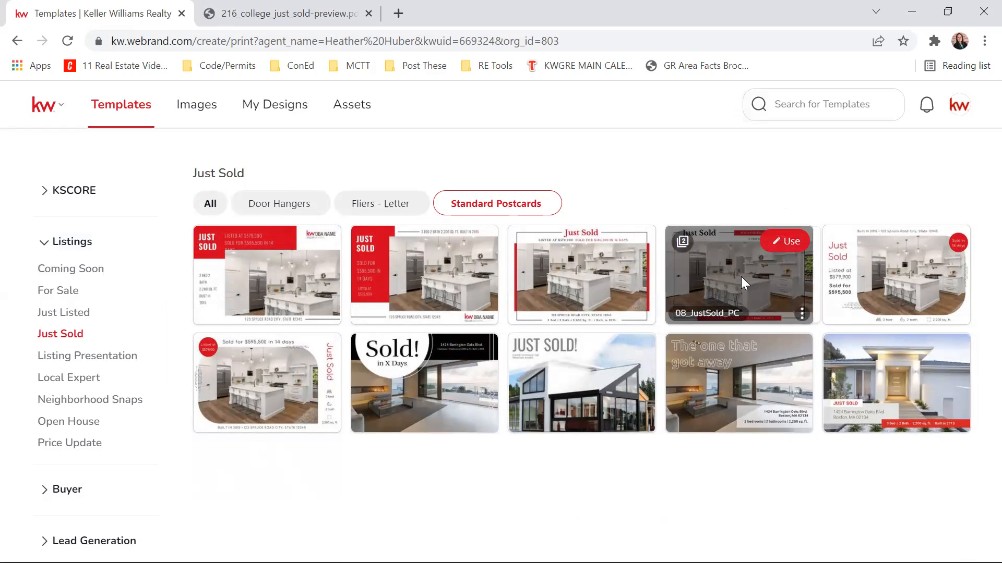
click(785, 244)
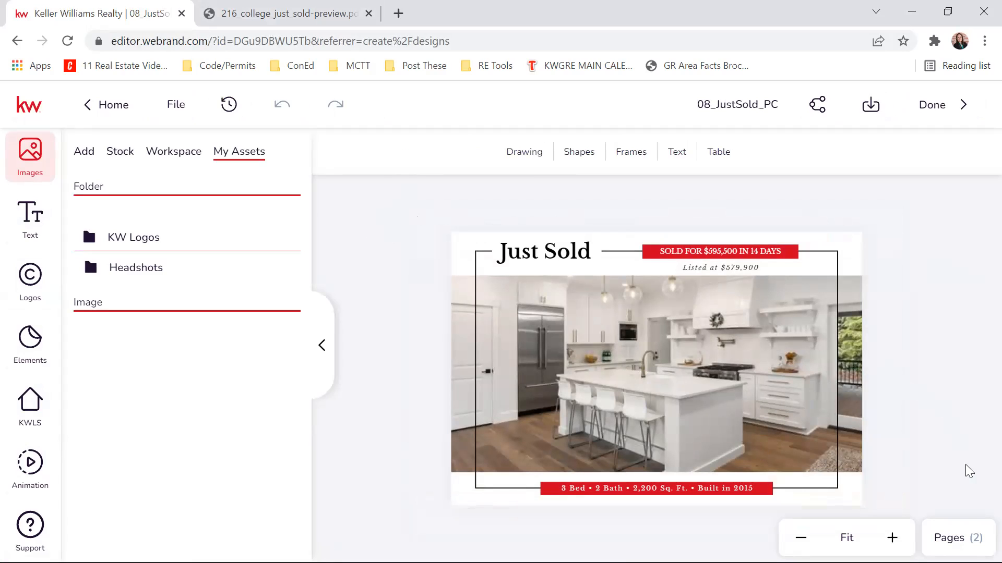
- On page 2 of the postcard, replace the placeholder headshot with the close-up agent photo from the Headshots folder
click(950, 538)
click(914, 386)
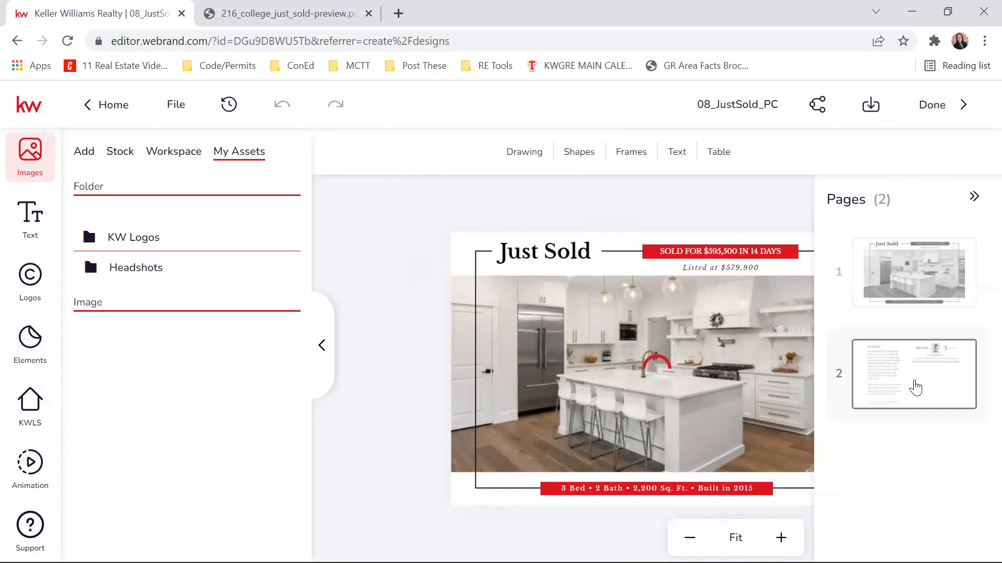
click(973, 196)
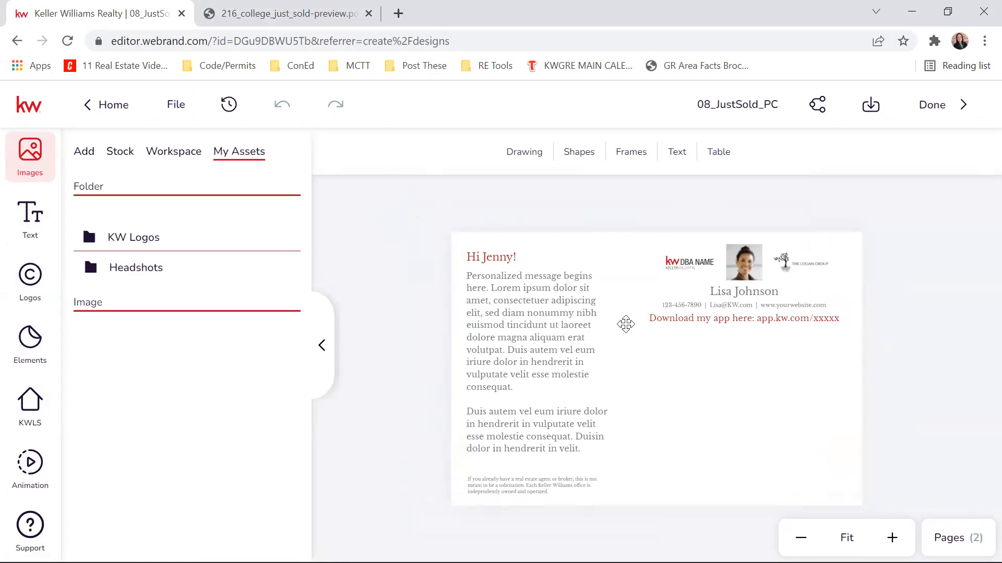
click(736, 251)
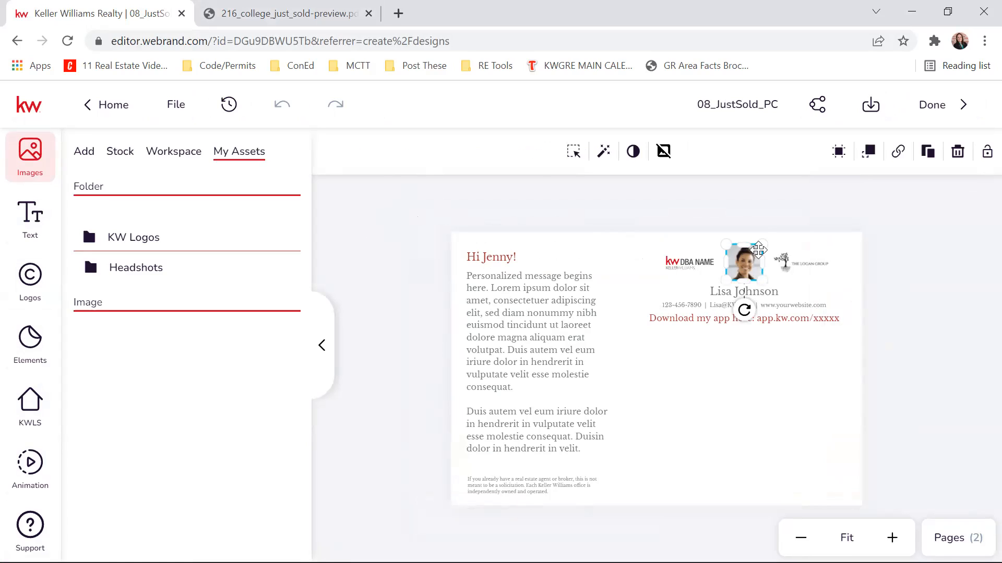
click(92, 267)
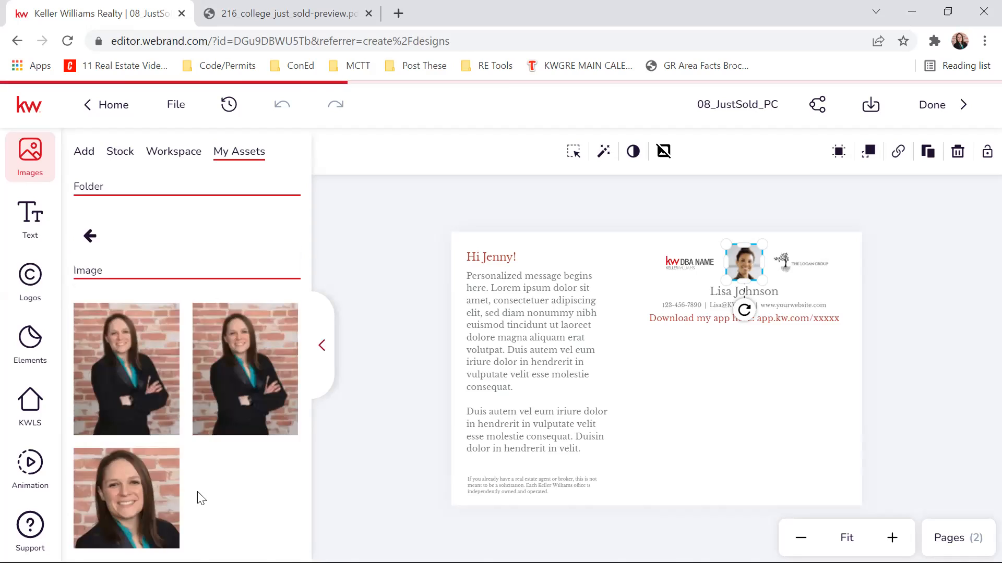
click(109, 469)
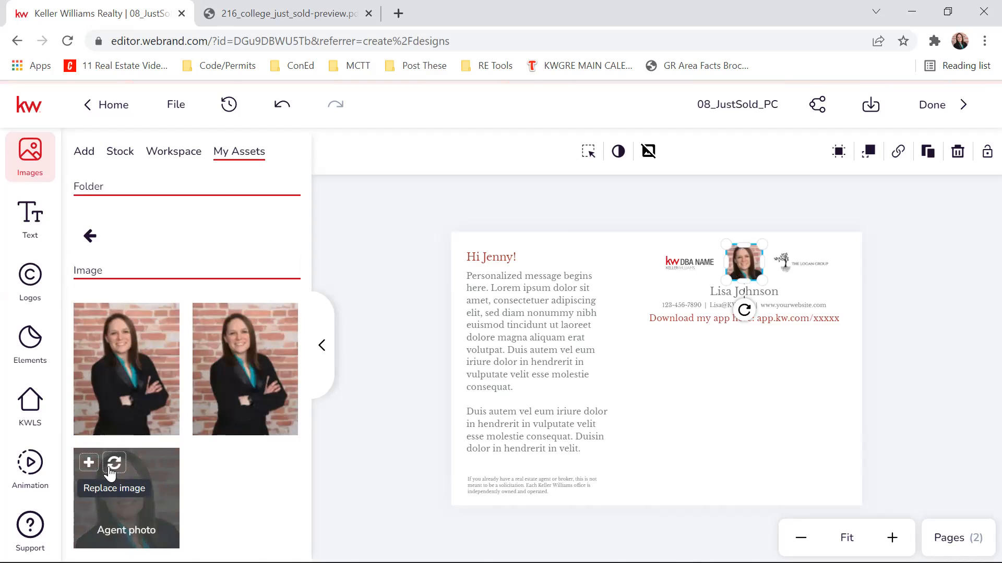
- Replace the word "consectetuer" in the back-page message with the sample text "hfdjlfhjklfdhjskalfhjkdlfhjskalf"
click(530, 340)
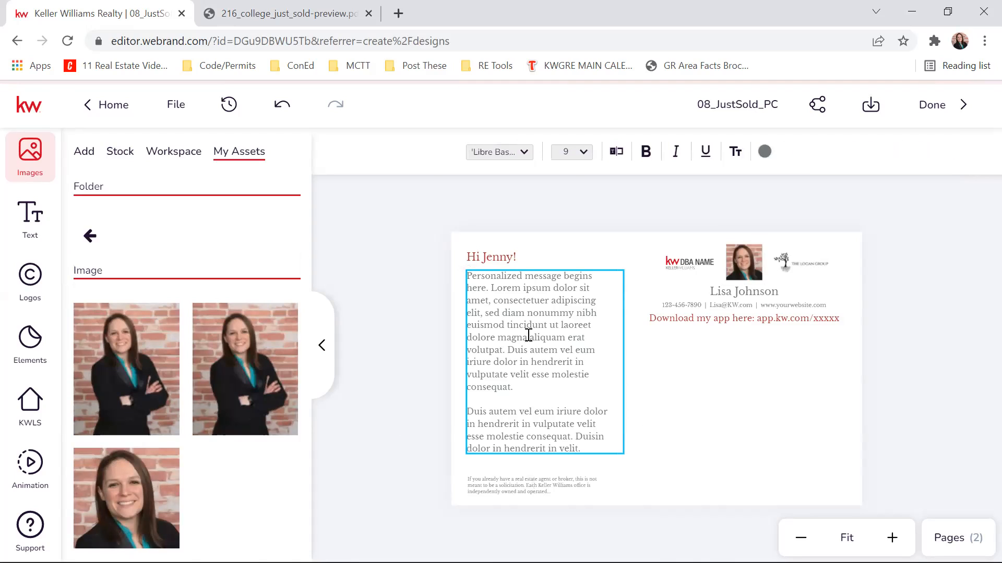
click(559, 349)
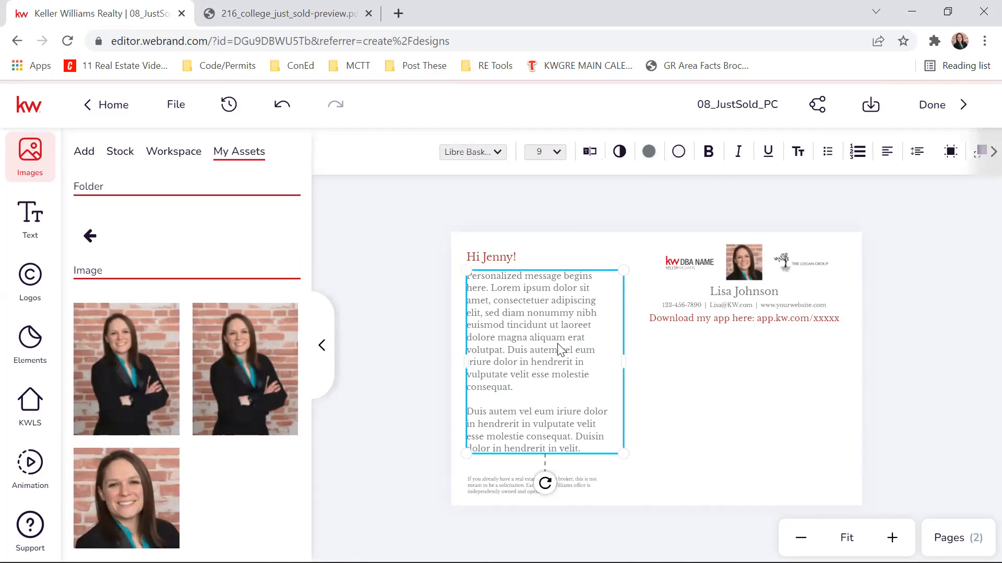
double_click(521, 300)
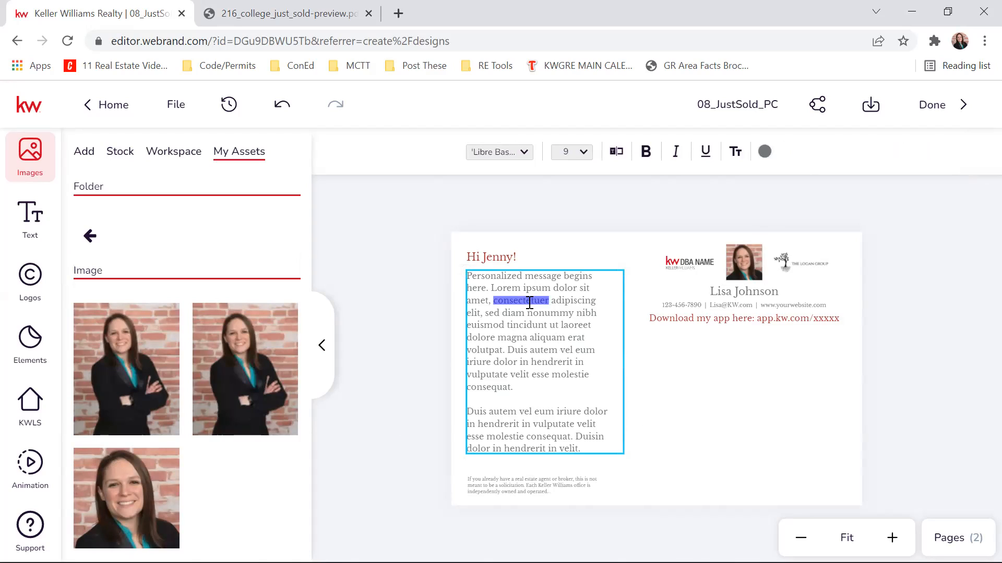
text(hfdjlfhjklfdhjskalfhjkdlfhjskalf)
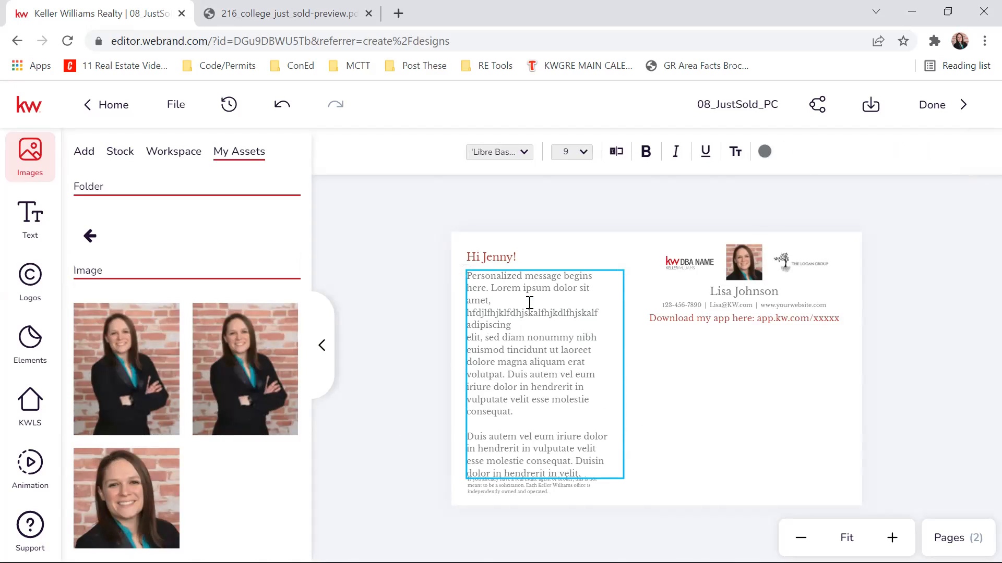
key(Escape)
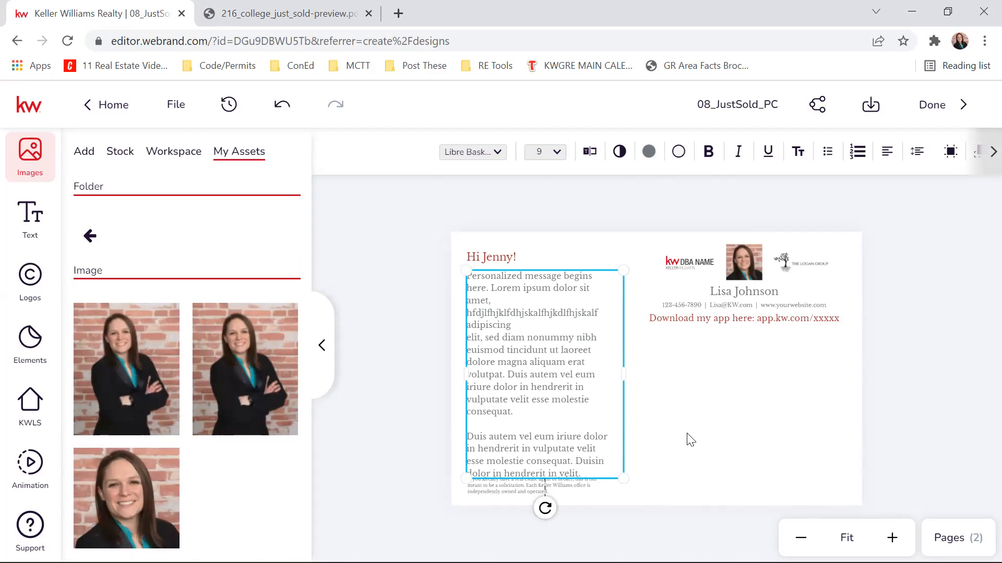
click(706, 372)
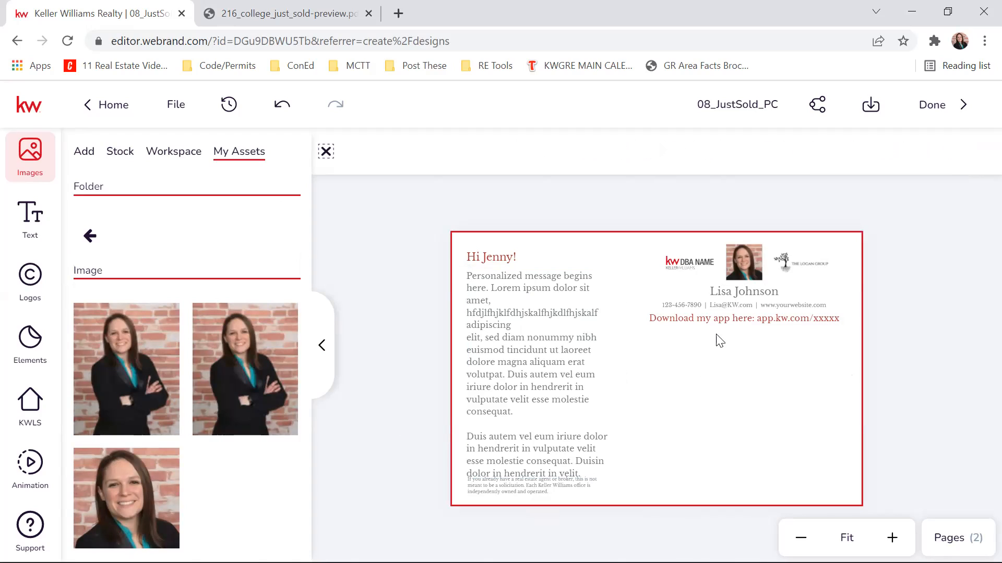
- Switch from the postcard's back to page 1, the front with the Just Sold headline
click(777, 317)
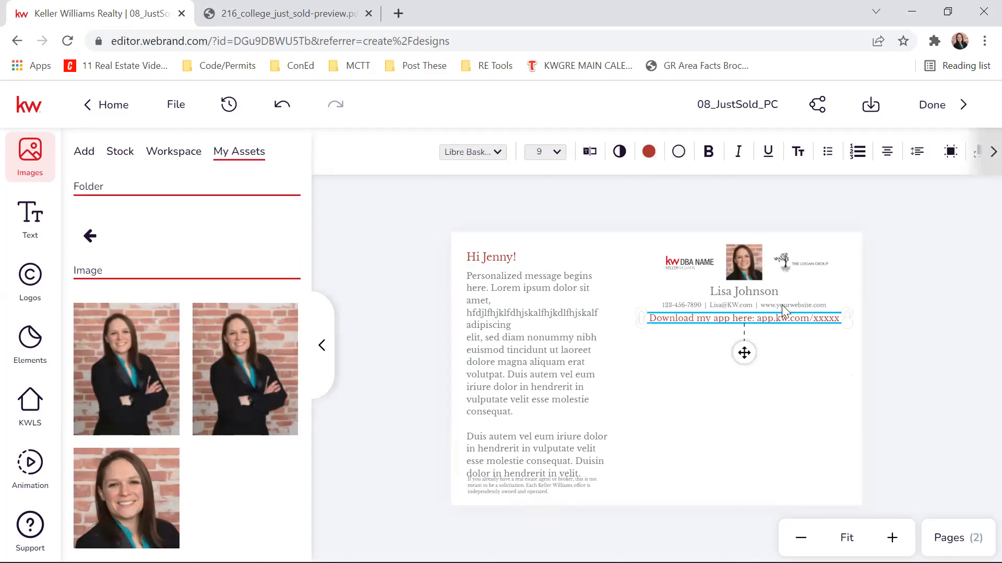
click(950, 538)
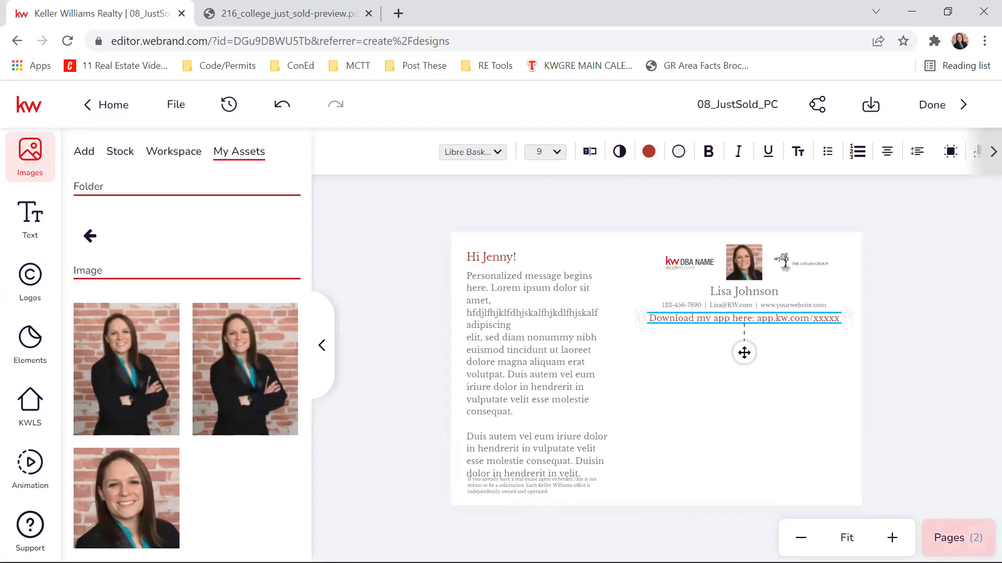
click(941, 267)
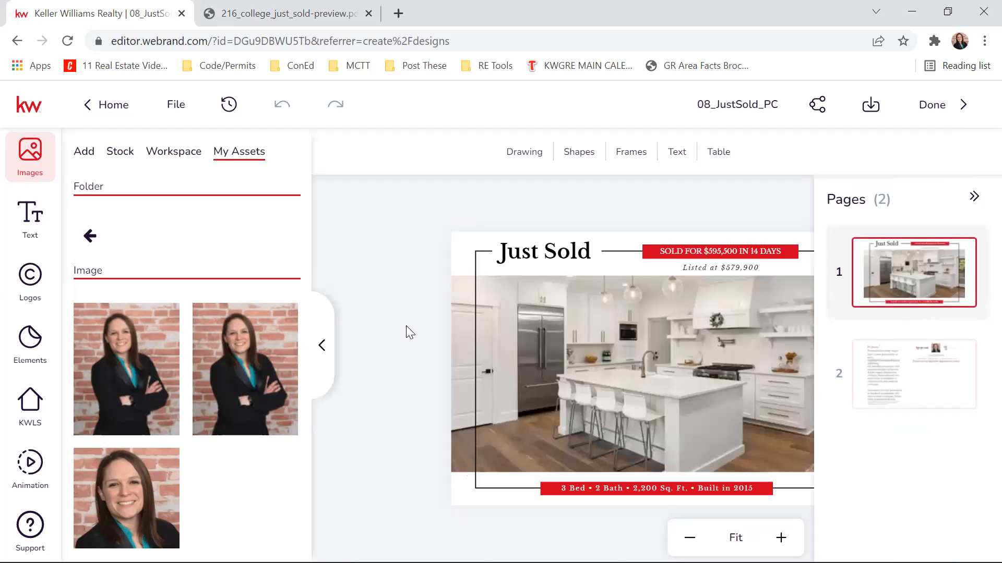
click(980, 205)
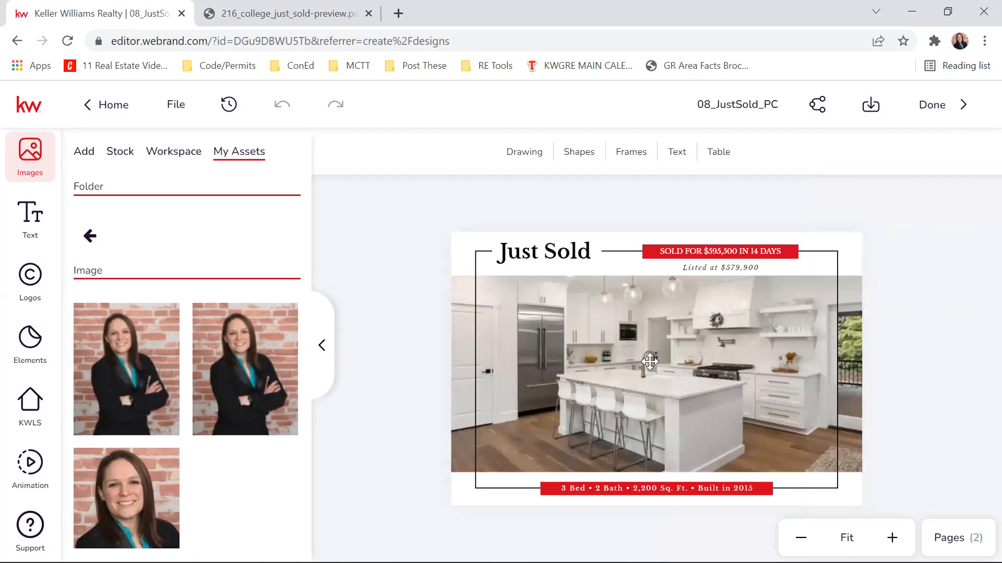
- Upload the exterior house photo IMG_1000 from the Paris folder and replace the kitchen photo on the postcard's front with it
click(632, 374)
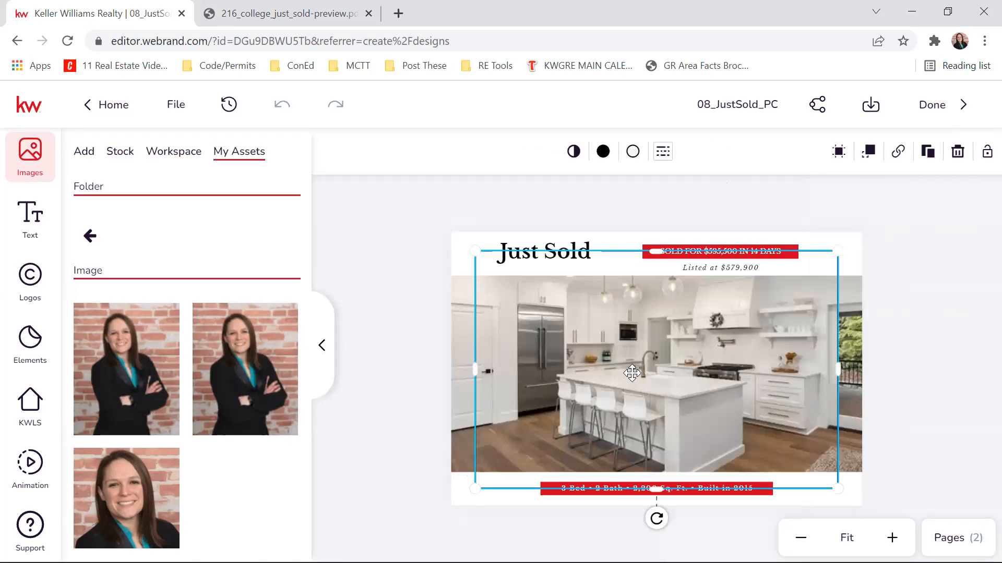
click(464, 390)
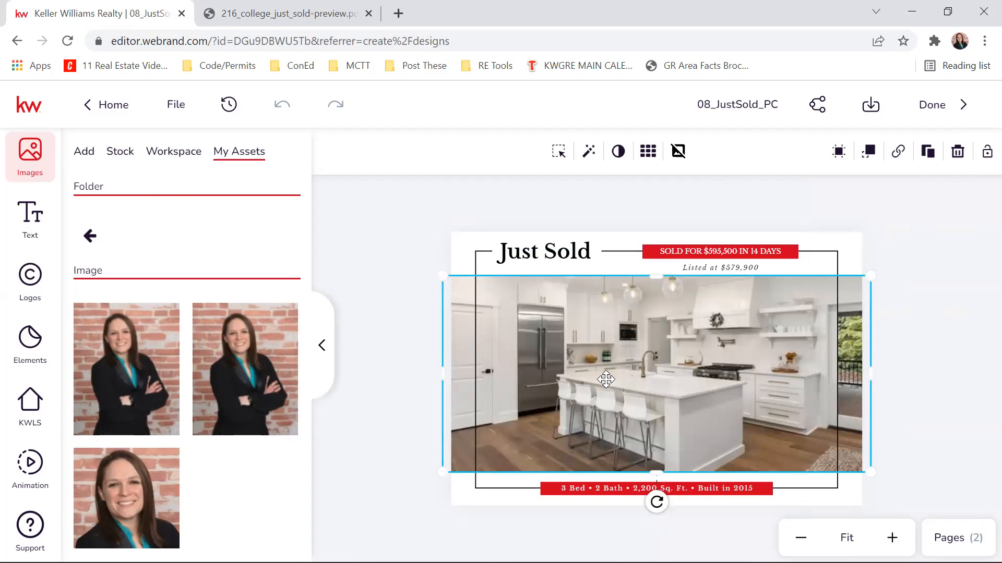
mouse_move(77, 392)
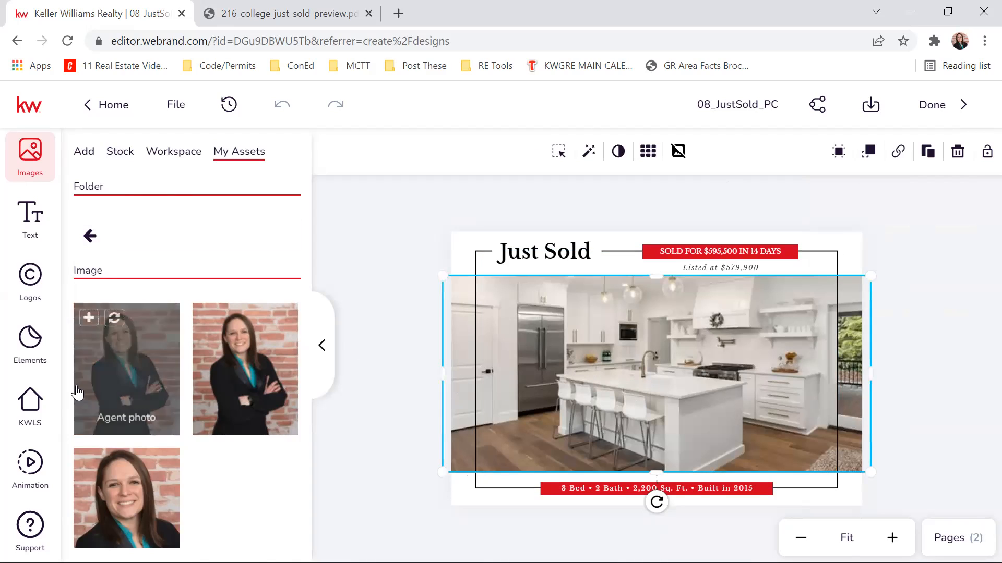
click(84, 152)
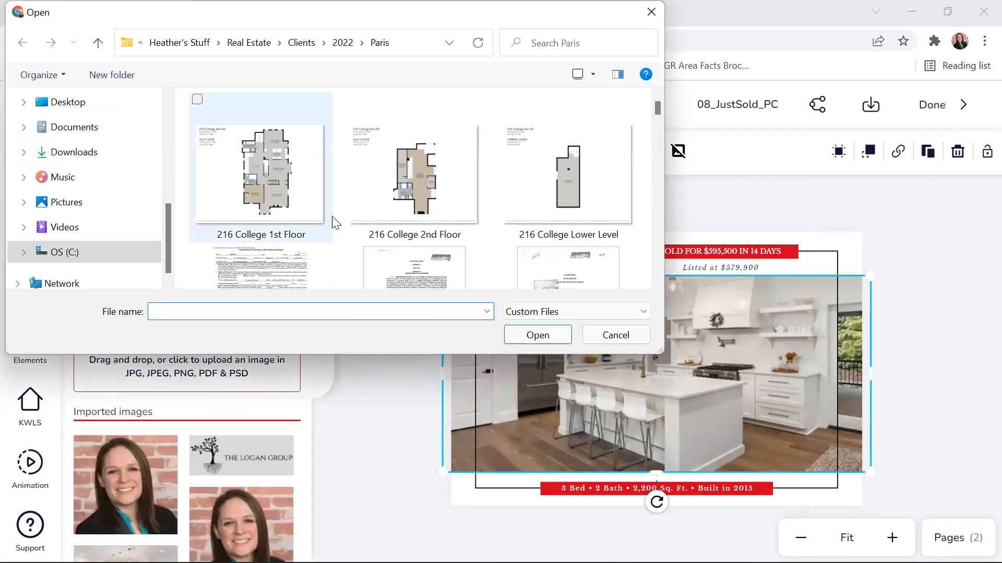
scroll(482, 173, down, 10)
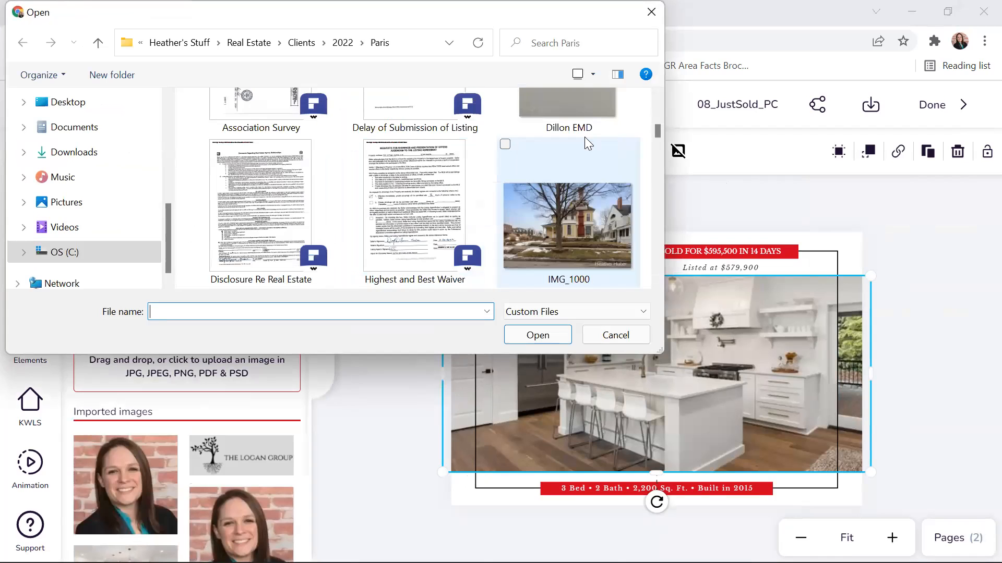
click(583, 149)
click(561, 336)
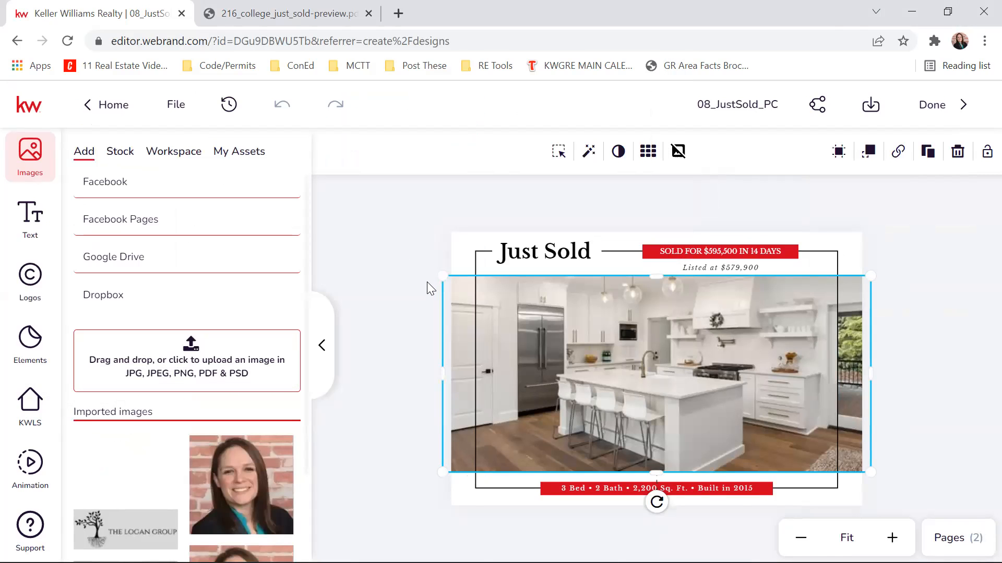
mouse_move(116, 478)
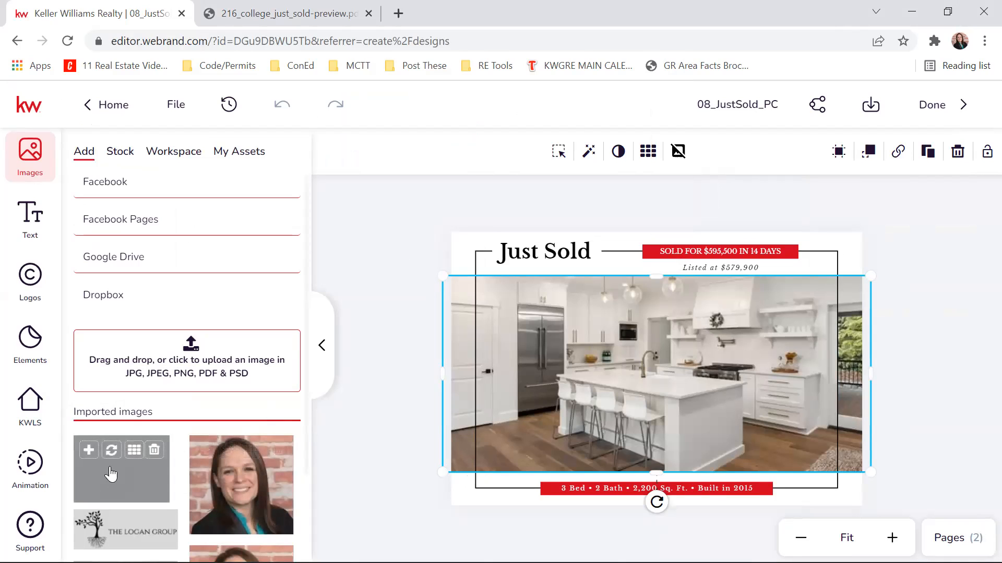
click(111, 452)
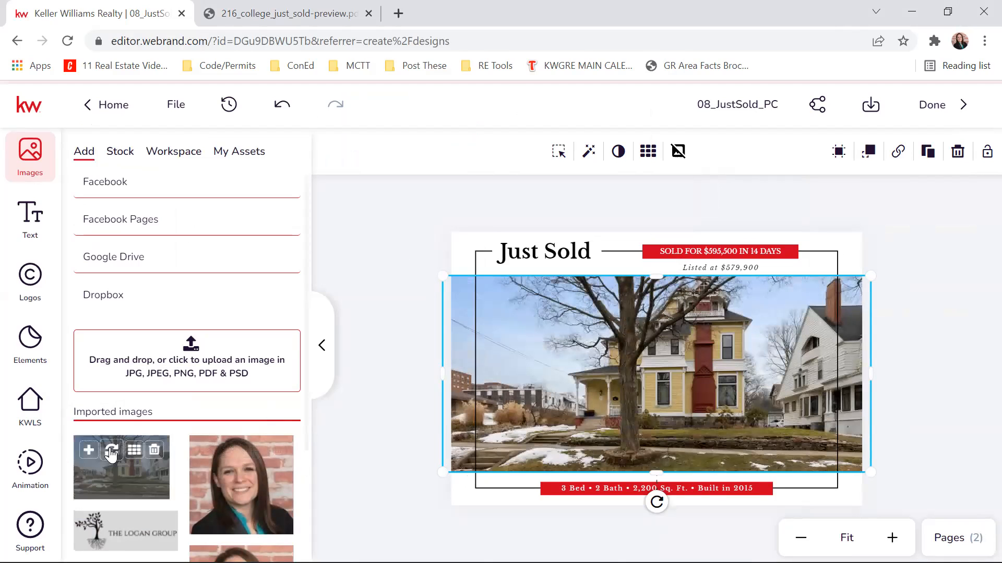
- Reposition the house photo downward within its frame so that more of the roof and chimney is shown
click(560, 155)
mouse_move(617, 343)
mouse_down()
mouse_move(620, 381)
mouse_move(659, 376)
mouse_up()
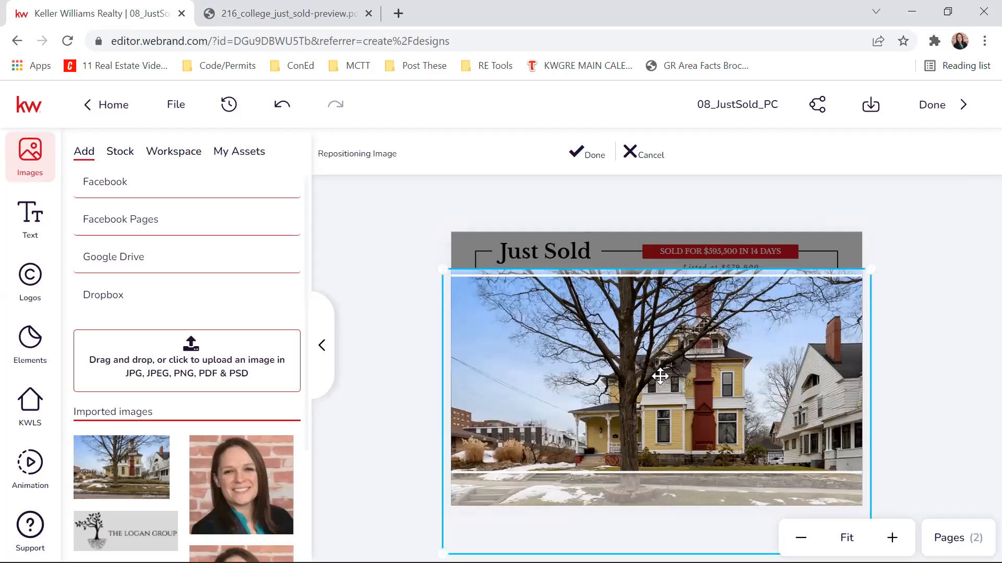
click(583, 153)
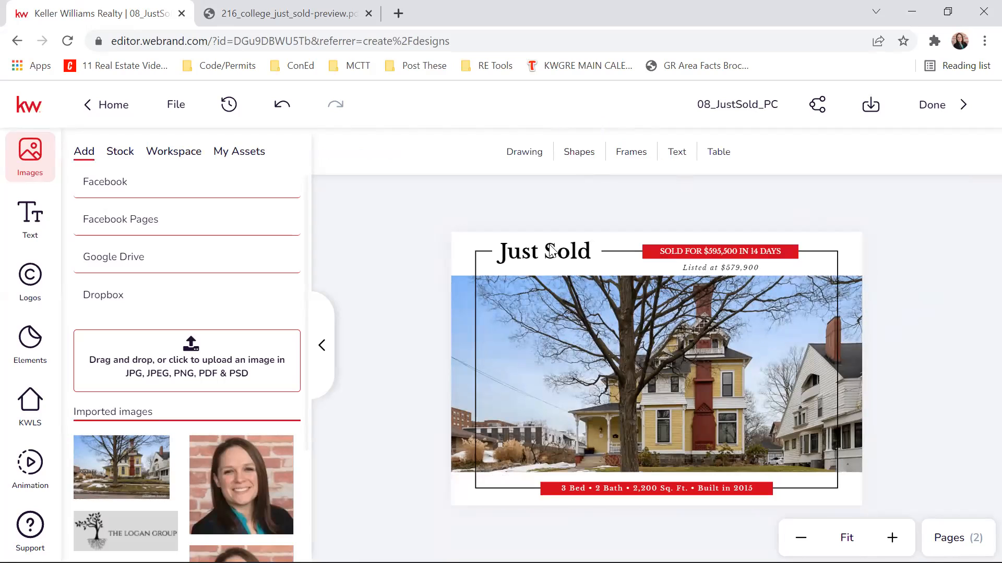
- Collapse the image library and deselect the sold-price banner text without editing it
double_click(744, 252)
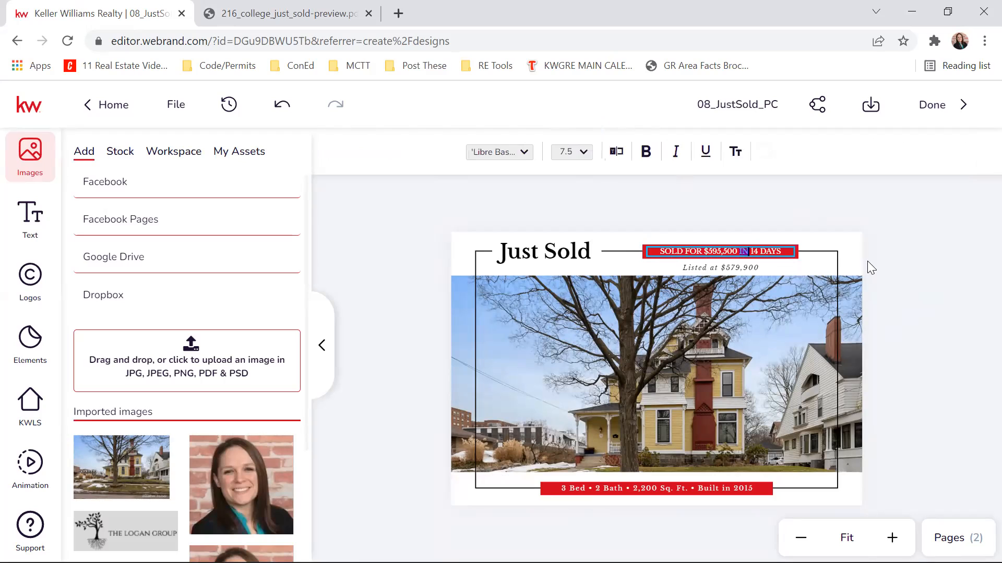
click(322, 345)
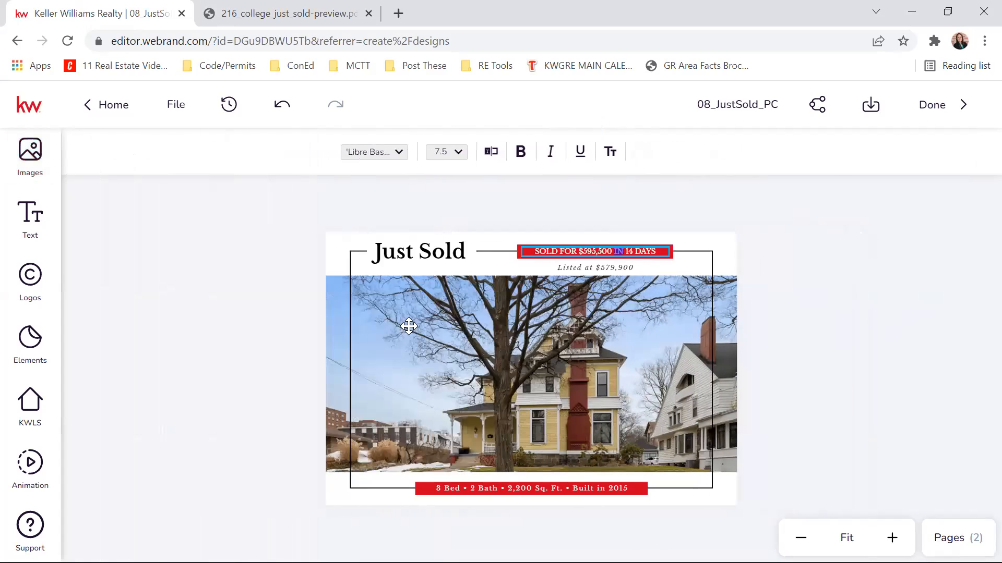
click(826, 299)
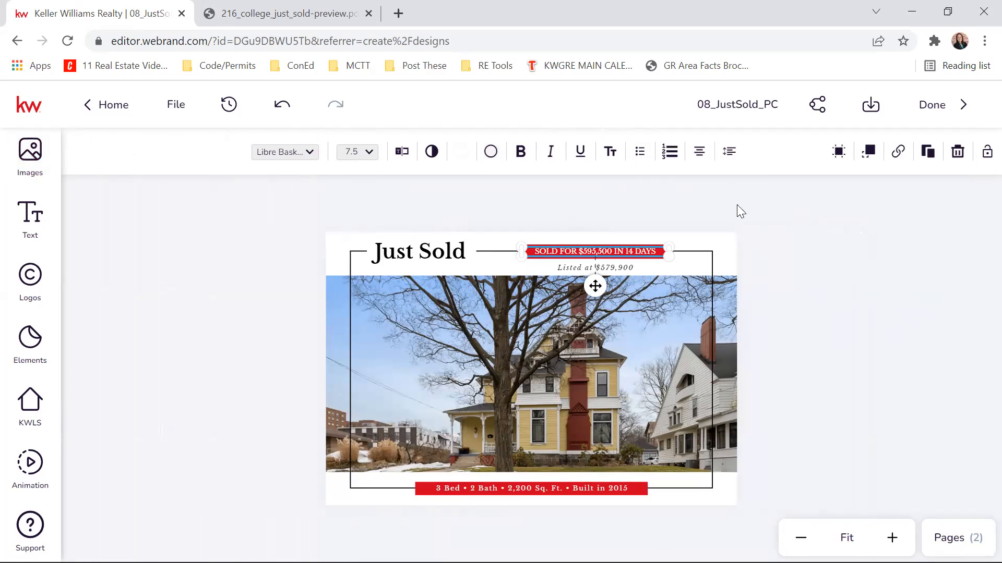
click(858, 325)
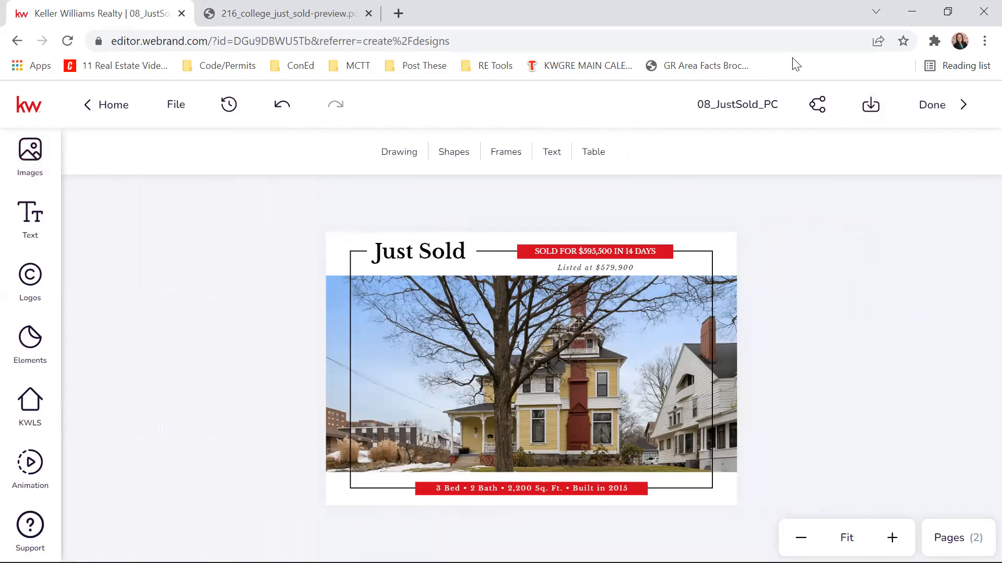
click(871, 110)
click(905, 256)
click(729, 106)
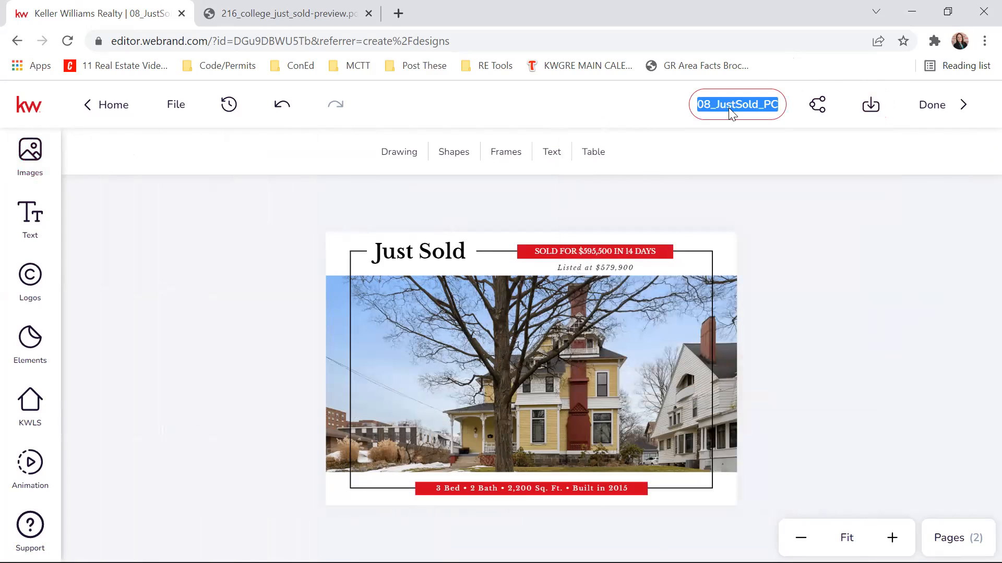
text(JustSold)
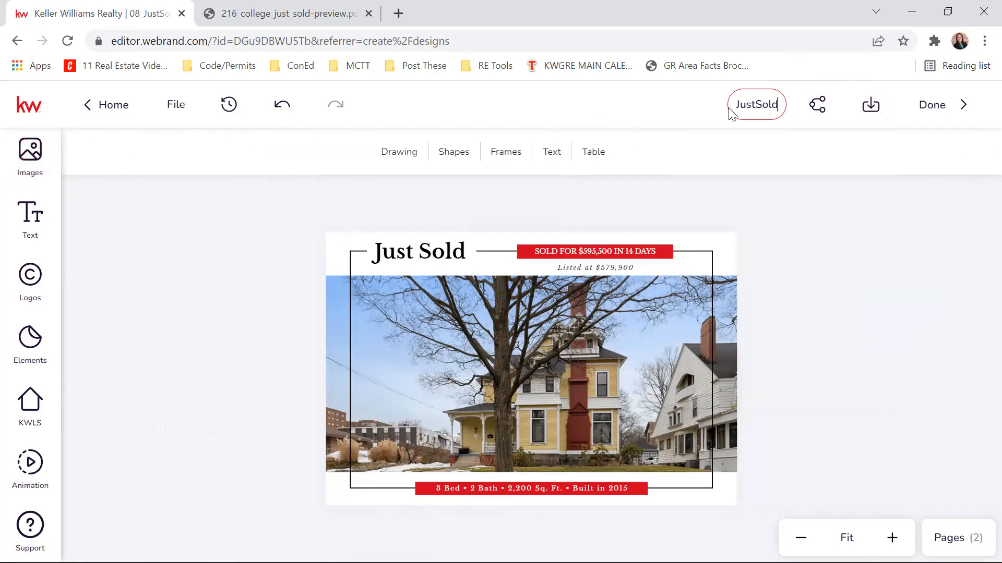
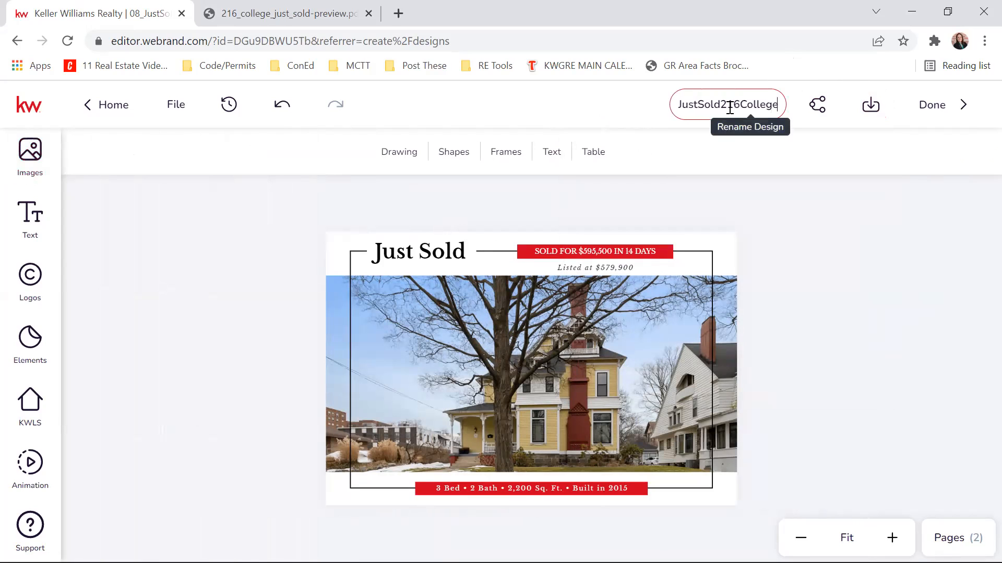
click(829, 219)
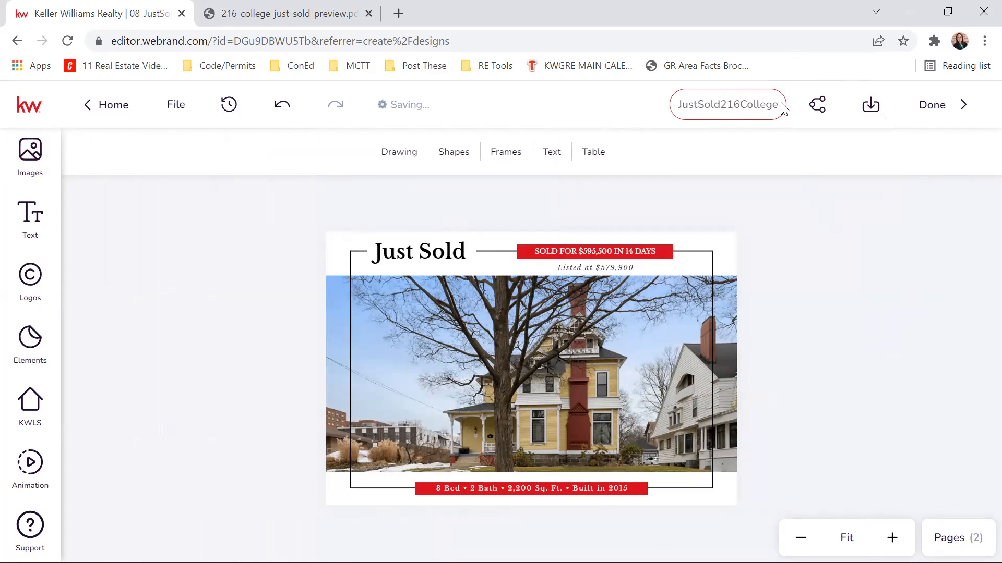
- Set up the design's download as PDF for Printing without crop marks and with a manual bleed of 0.125 in
click(876, 115)
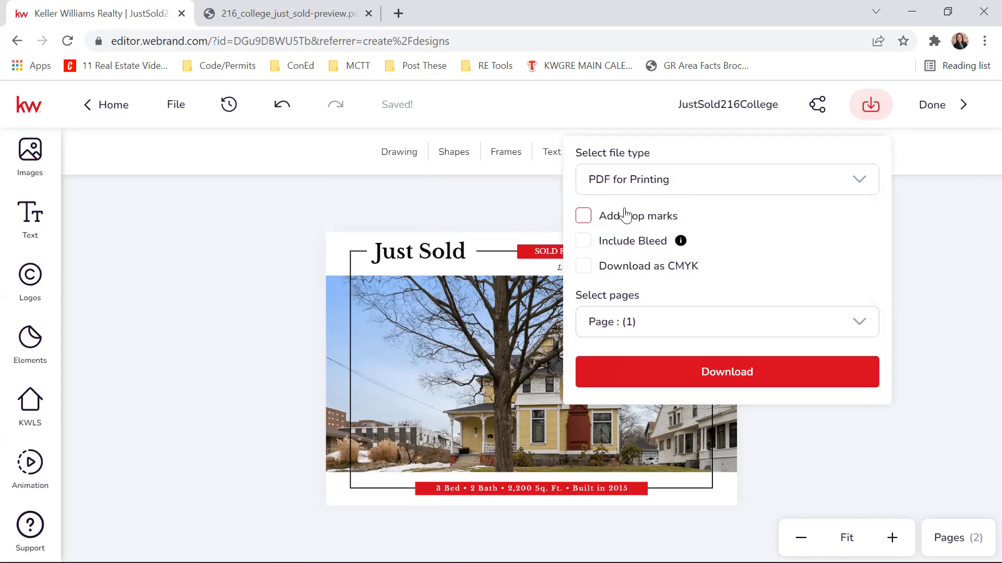
click(585, 221)
click(662, 182)
click(663, 182)
click(662, 182)
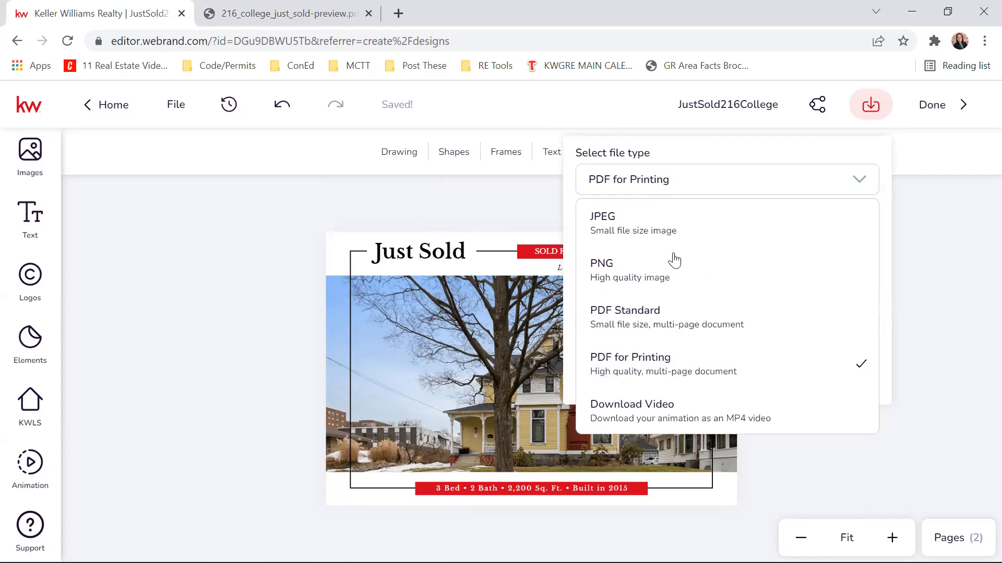
click(704, 377)
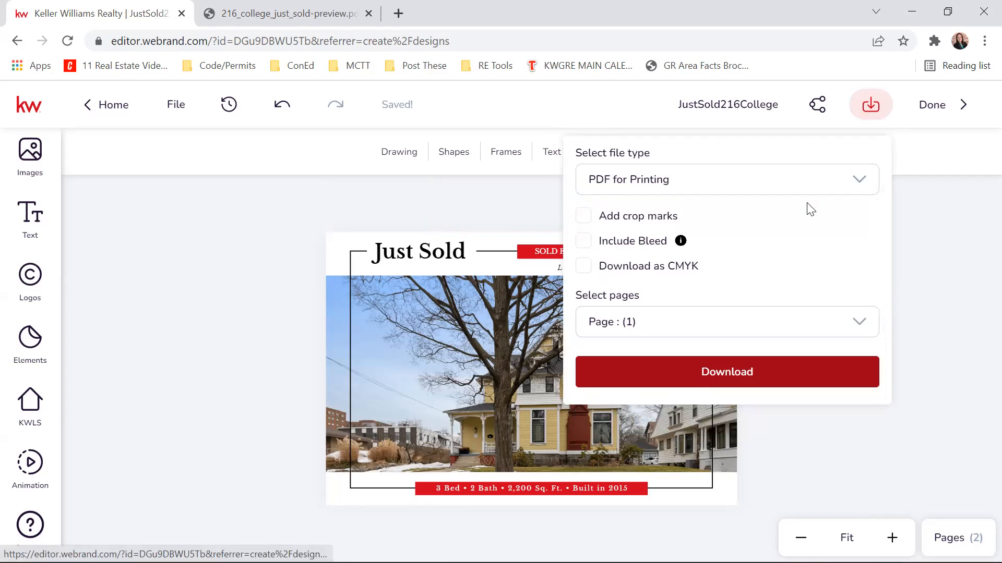
click(585, 242)
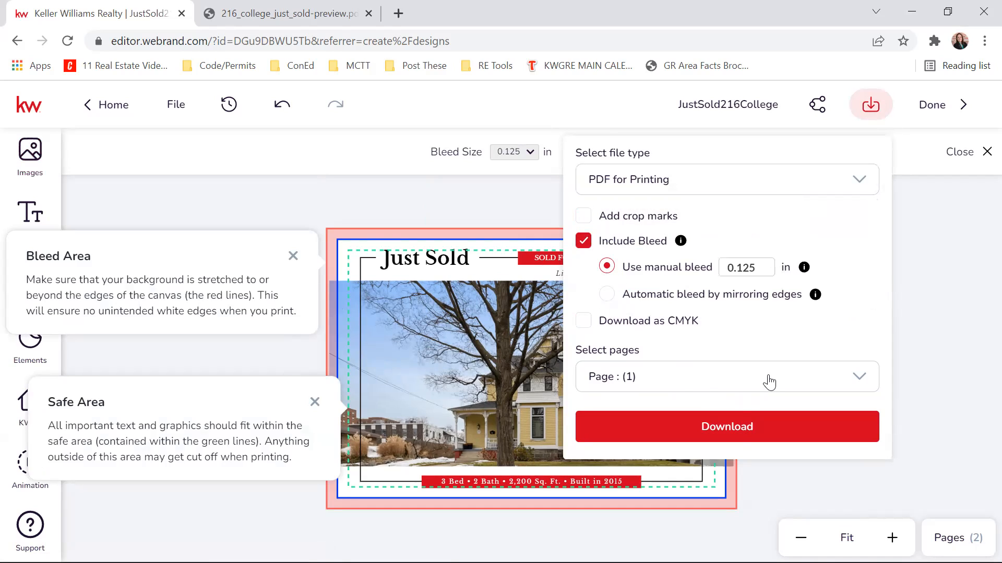
- Download only page 1 as the print PDF, with Download as CMYK turned off
click(671, 378)
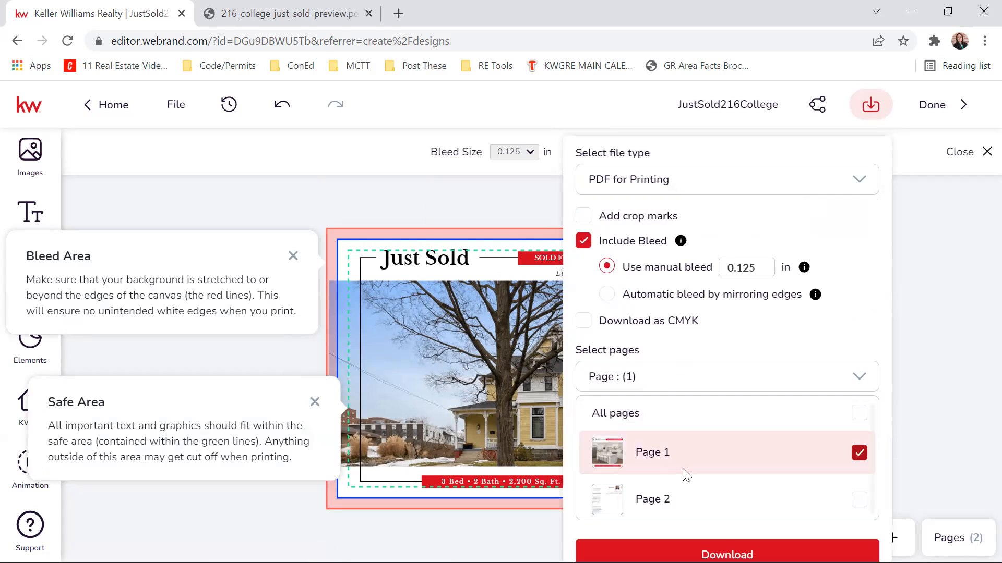
click(727, 455)
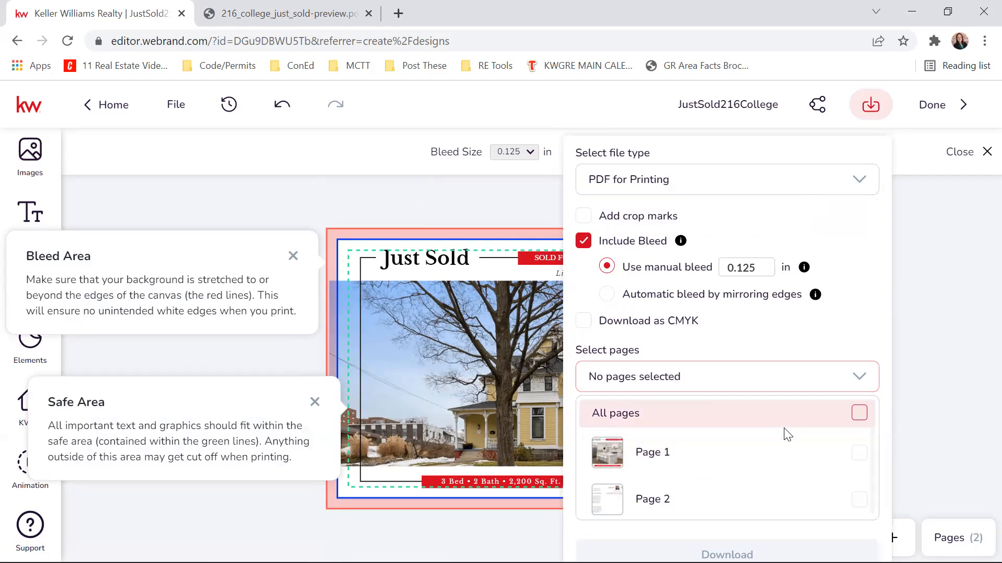
click(859, 453)
click(879, 326)
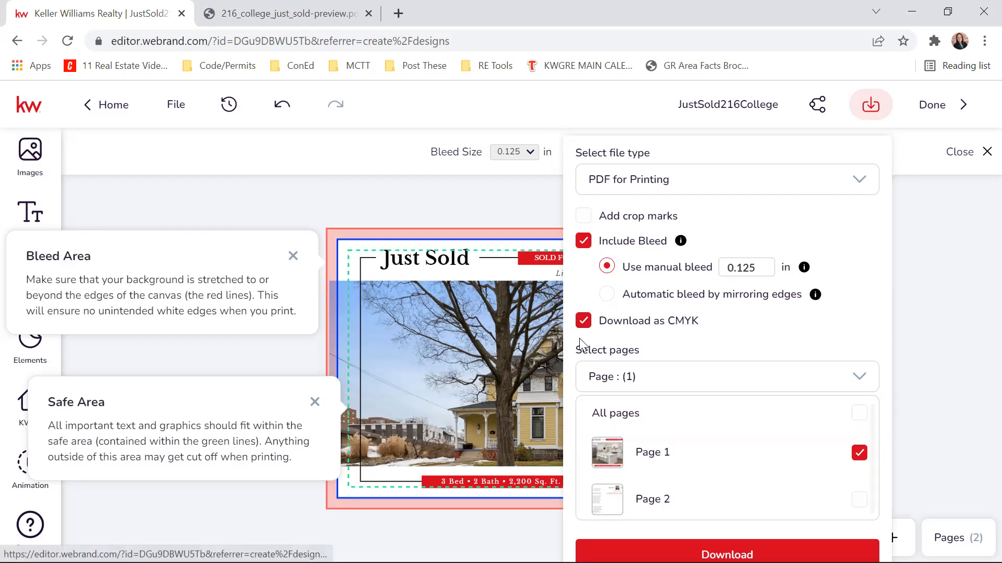
click(582, 323)
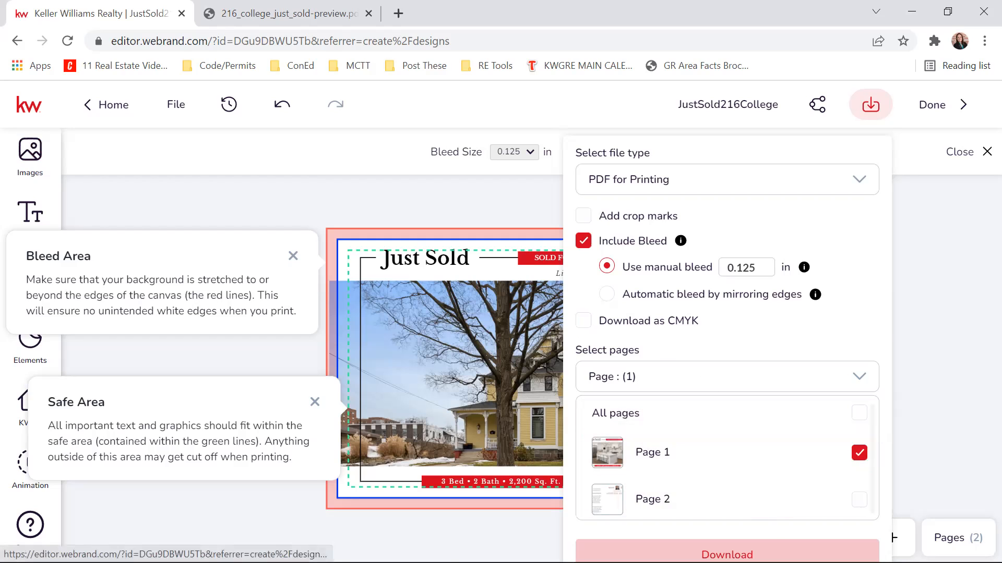
click(746, 554)
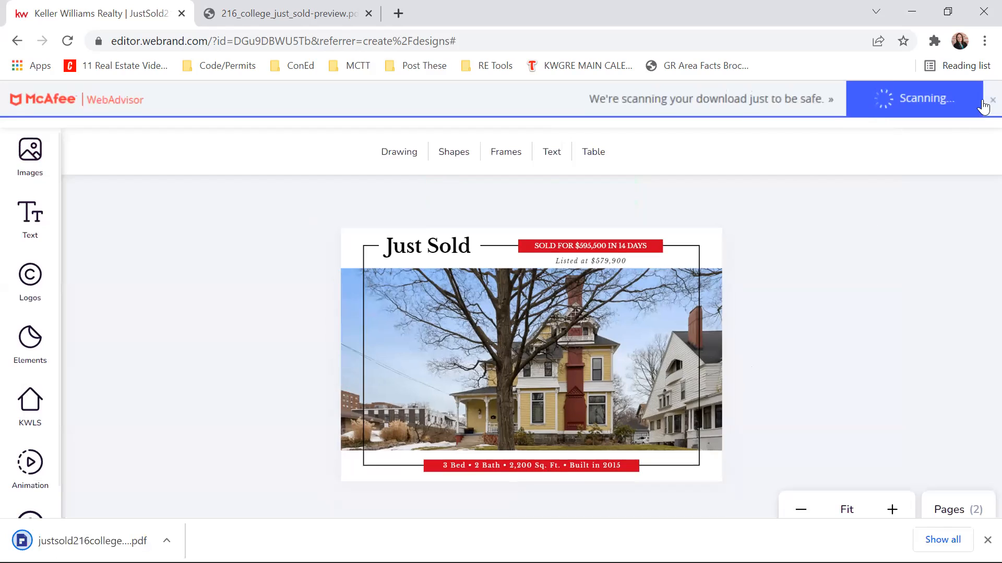
- Download only page 2 as a separate PDF for Printing with bleed included and Download as CMYK turned off
click(870, 104)
click(722, 386)
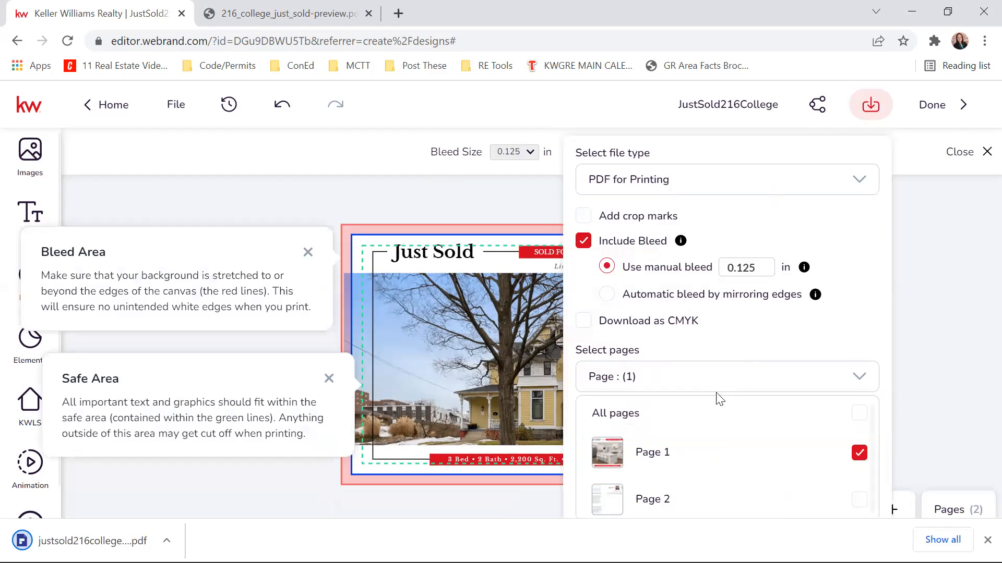
click(860, 453)
click(871, 321)
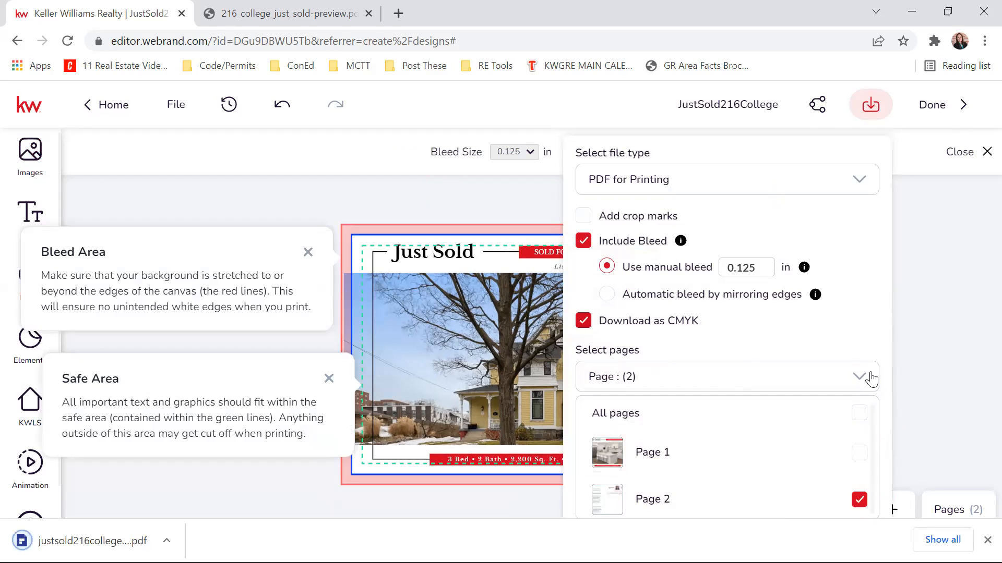
click(869, 377)
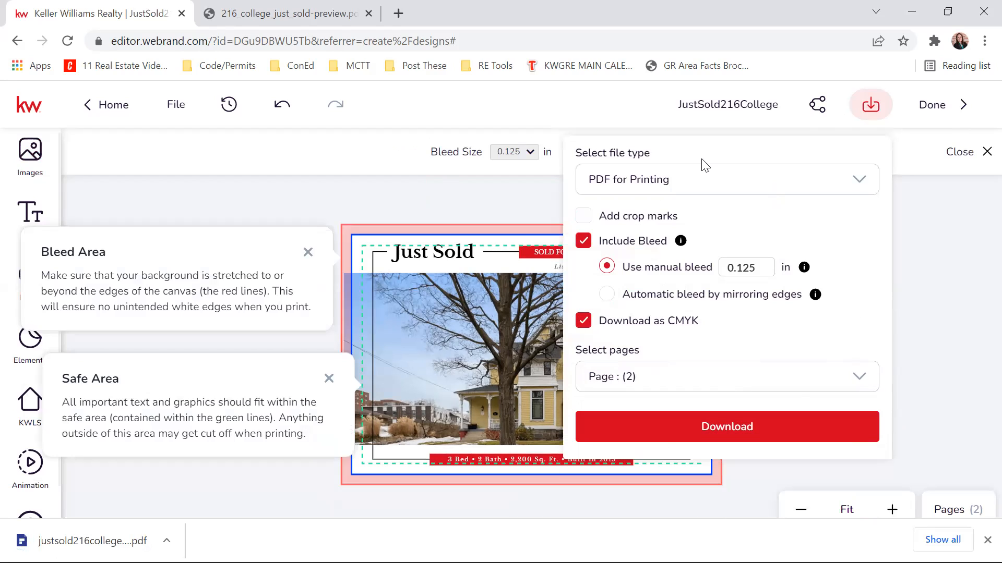
click(583, 321)
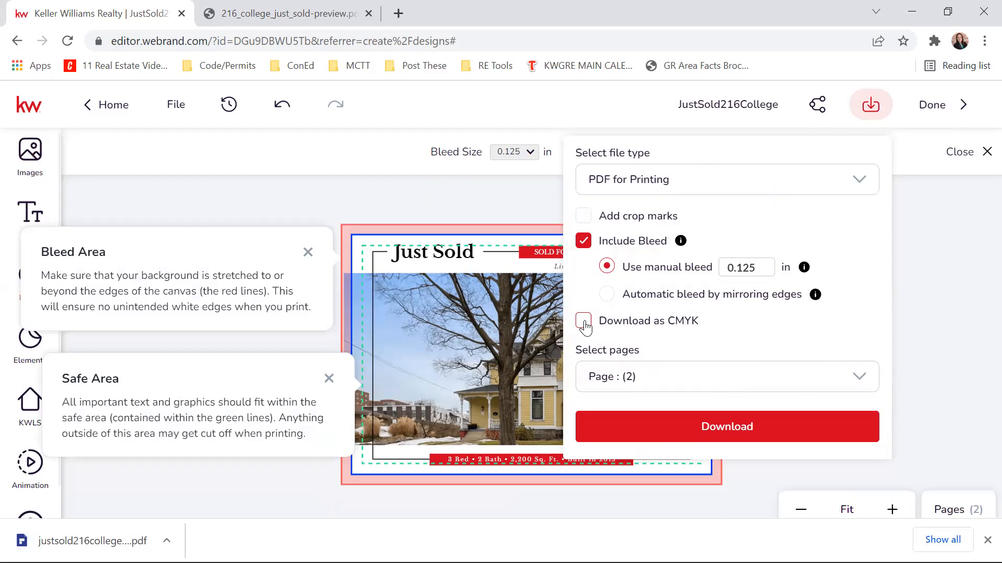
click(718, 415)
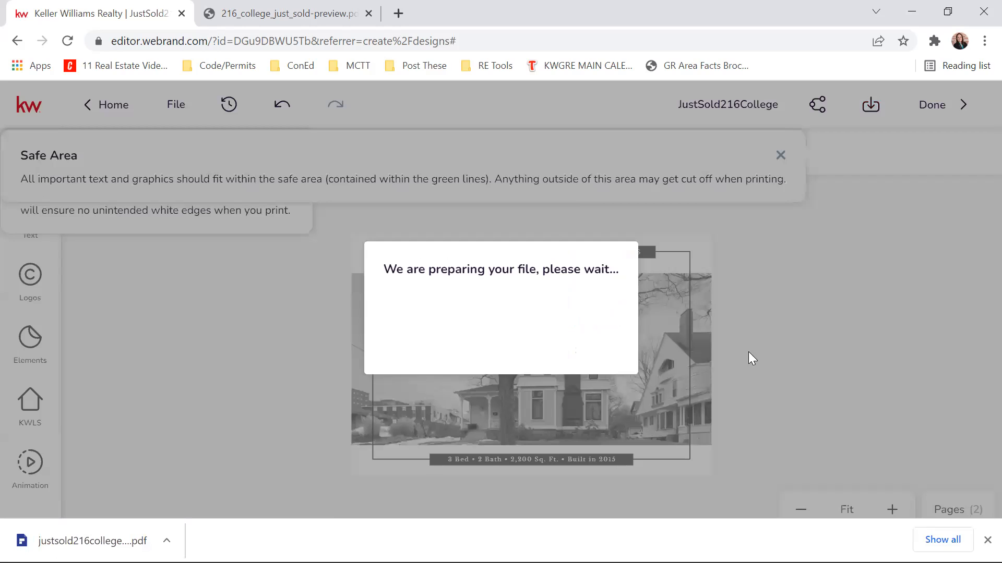
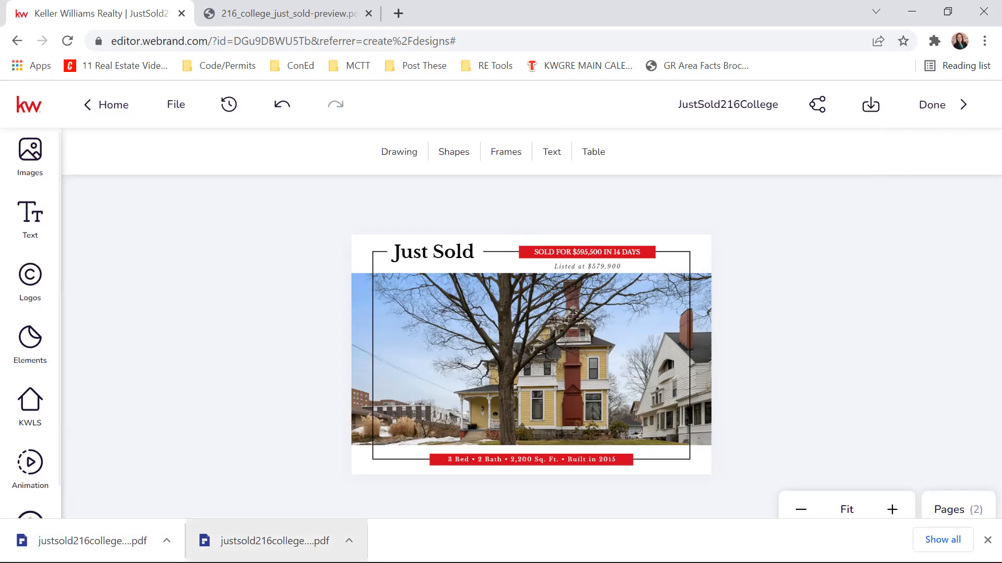
click(942, 113)
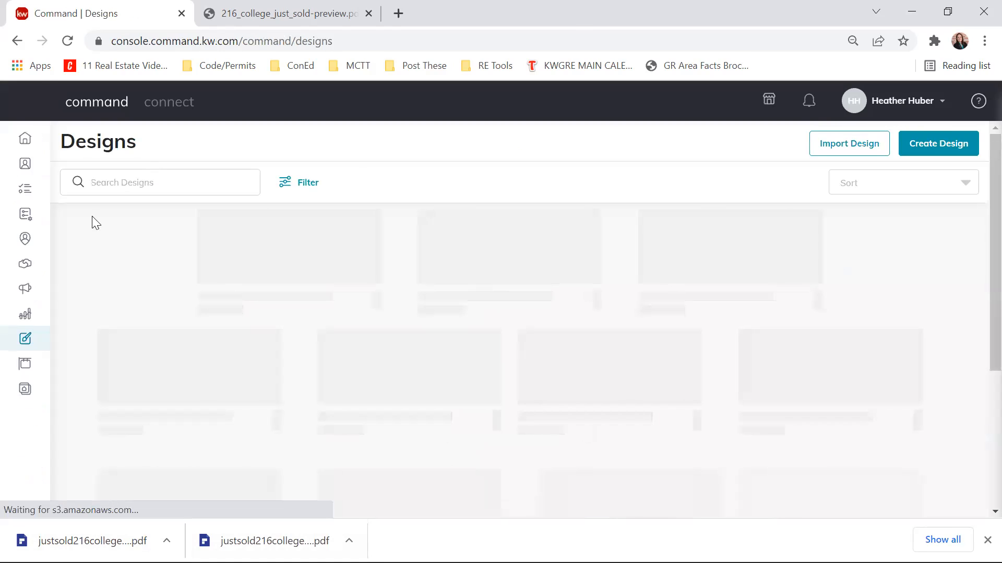
click(25, 290)
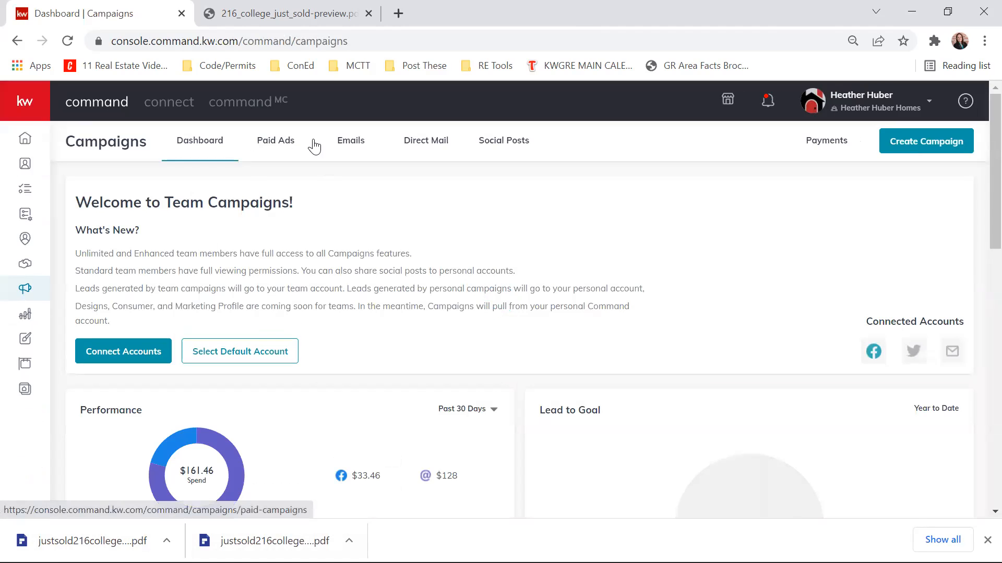
click(428, 141)
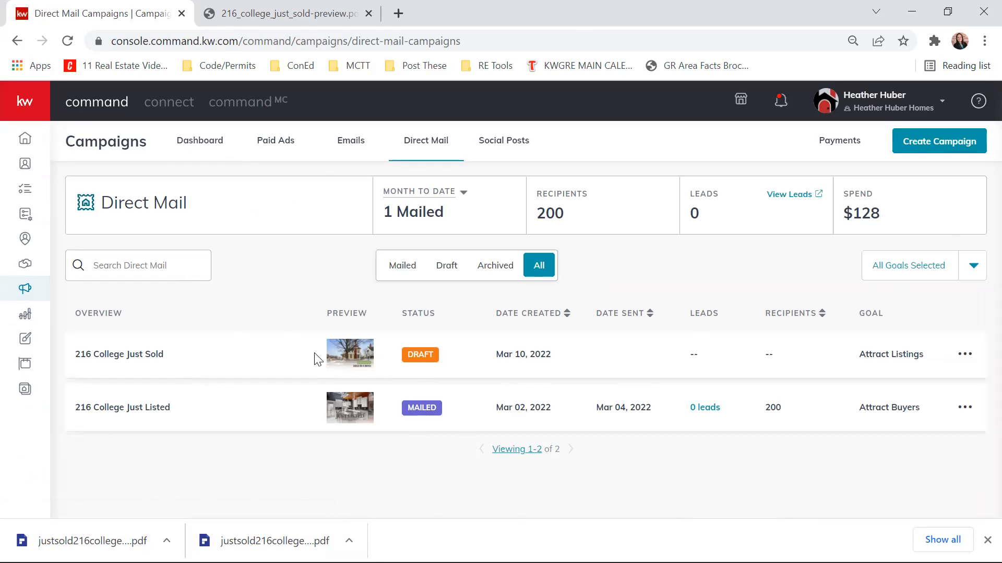
click(965, 354)
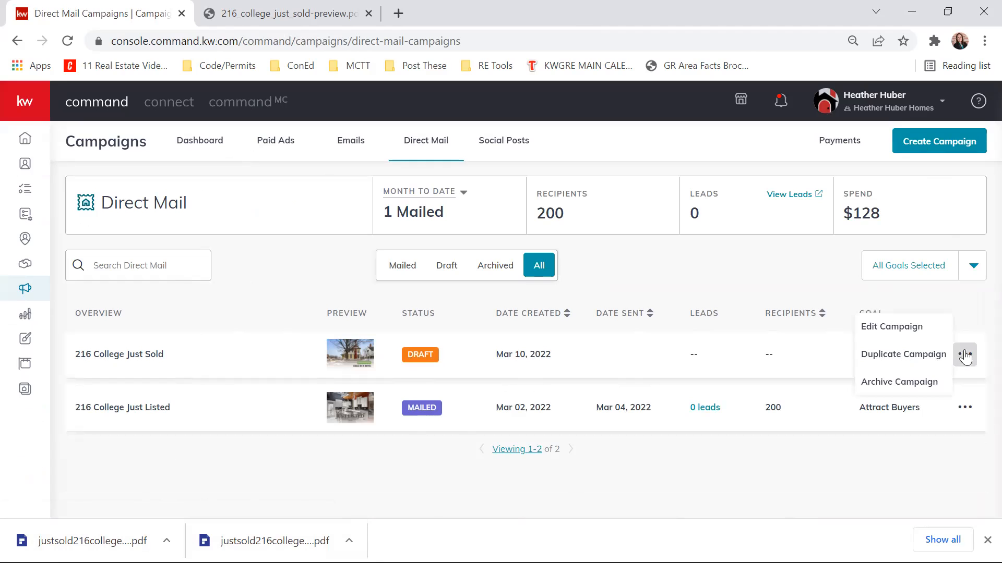
click(917, 330)
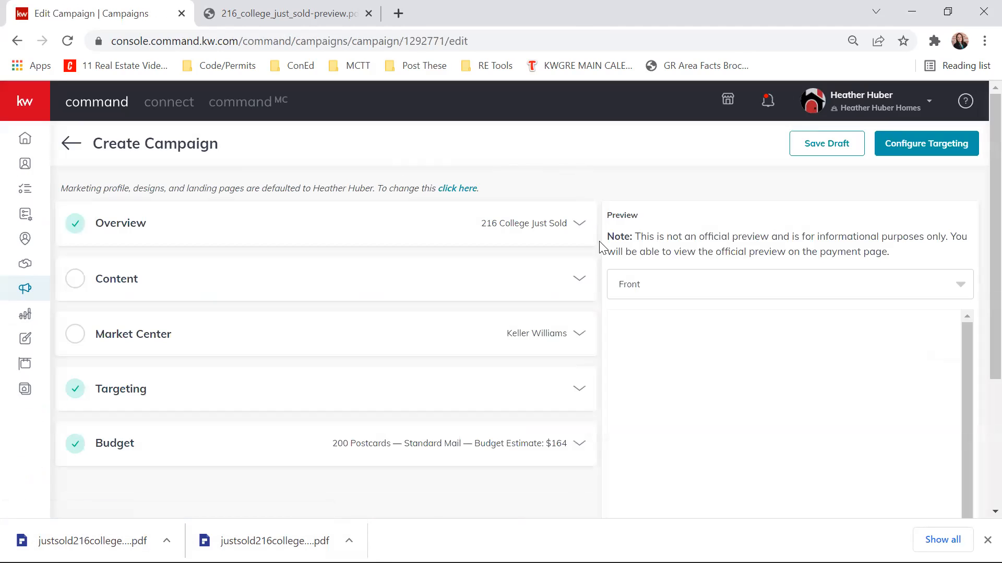
- Switch the campaign's content to Upload Design and add the downloaded page 1 PDF as the FRONT
click(575, 279)
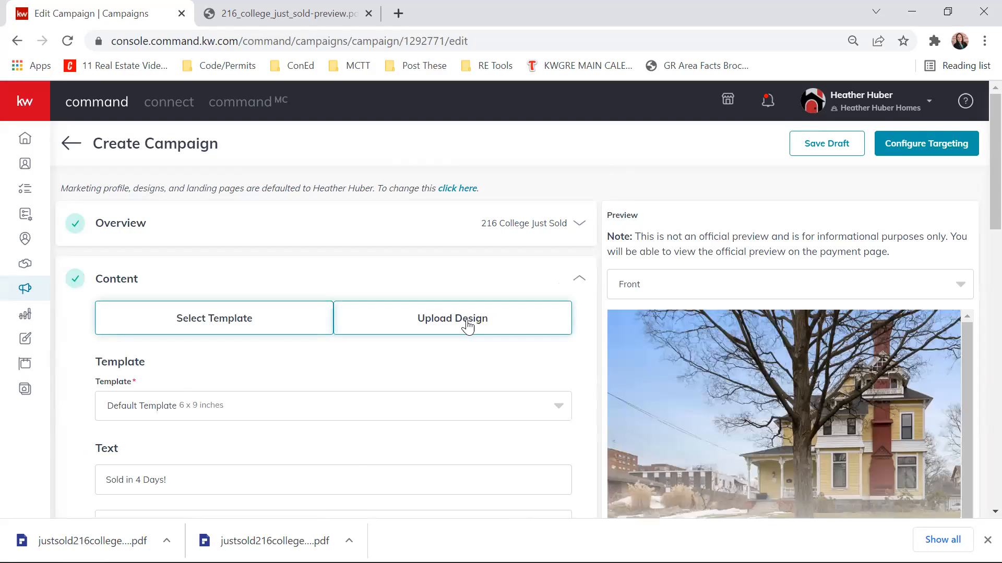
click(468, 320)
scroll(516, 248, down, 4)
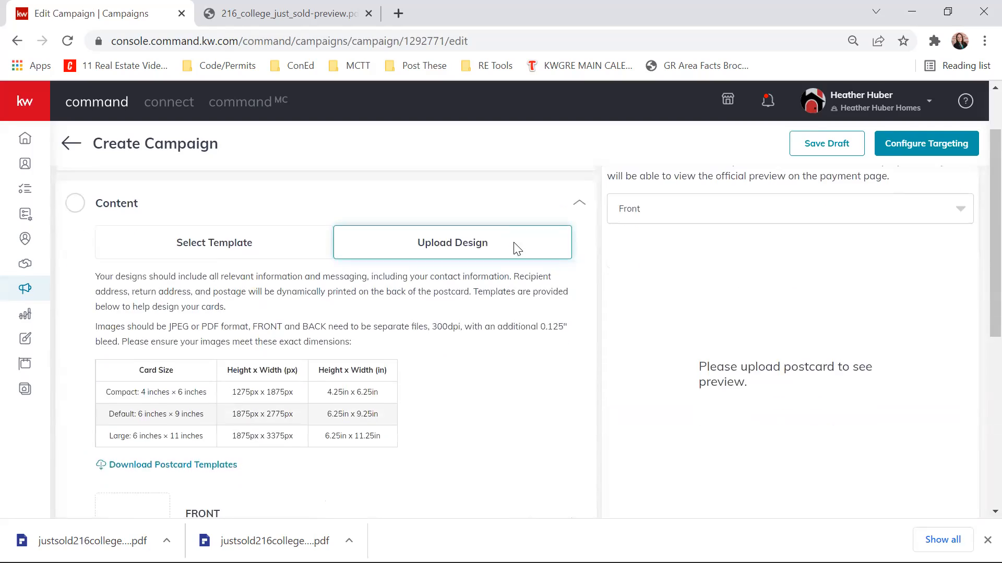
scroll(515, 249, down, 1)
scroll(516, 248, up, 1)
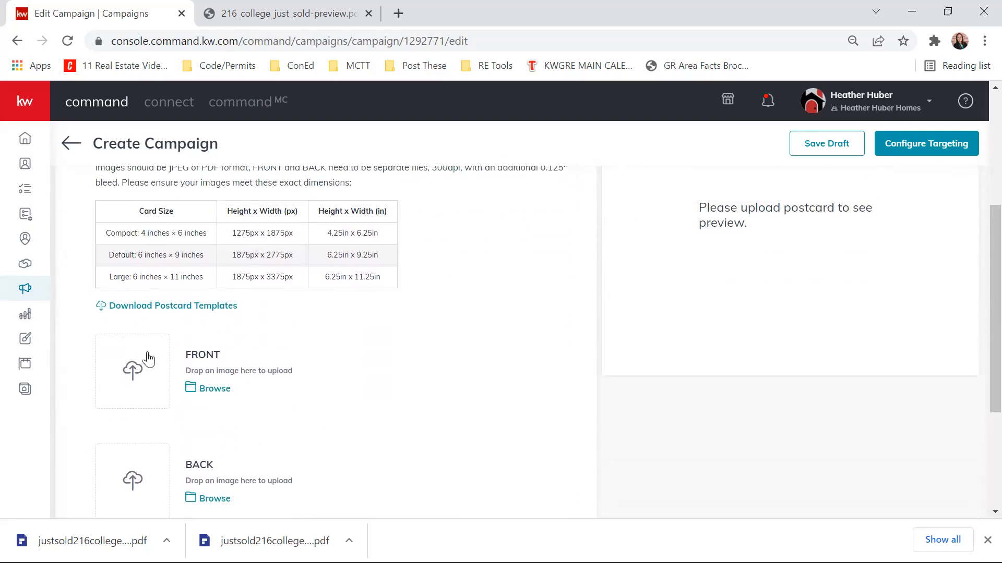
scroll(412, 352, down, 3)
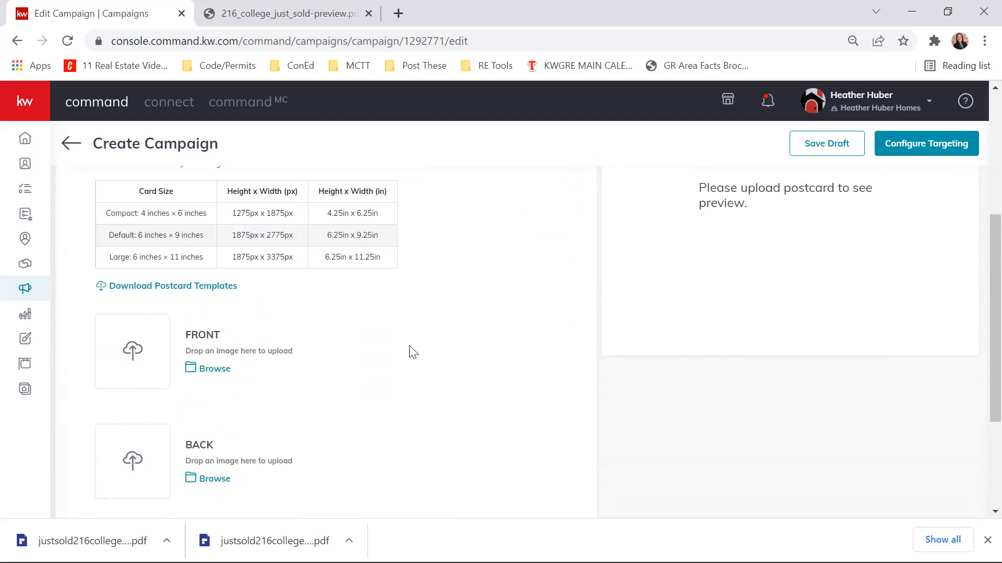
scroll(406, 345, up, 6)
scroll(404, 347, down, 3)
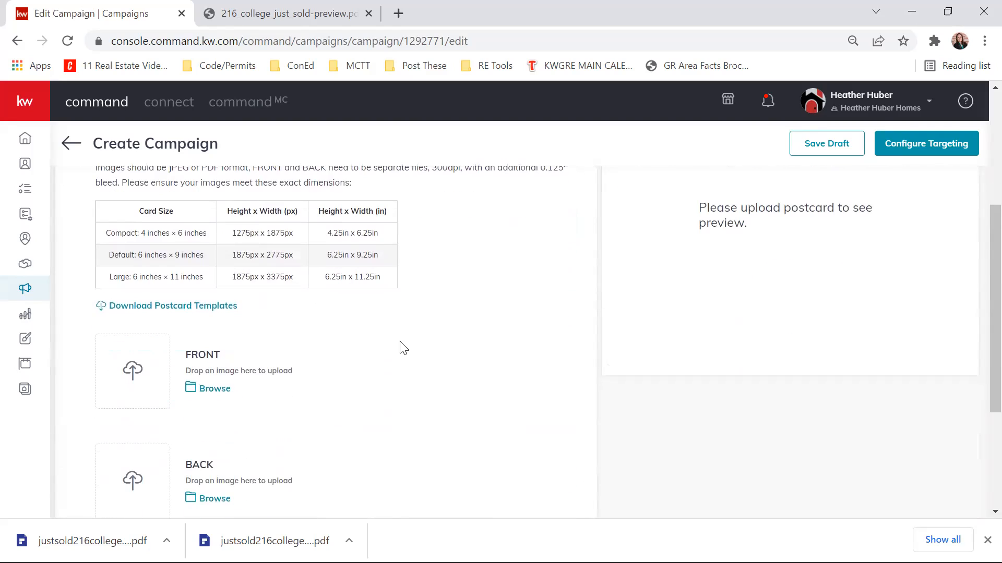
drag(276, 537, 147, 351)
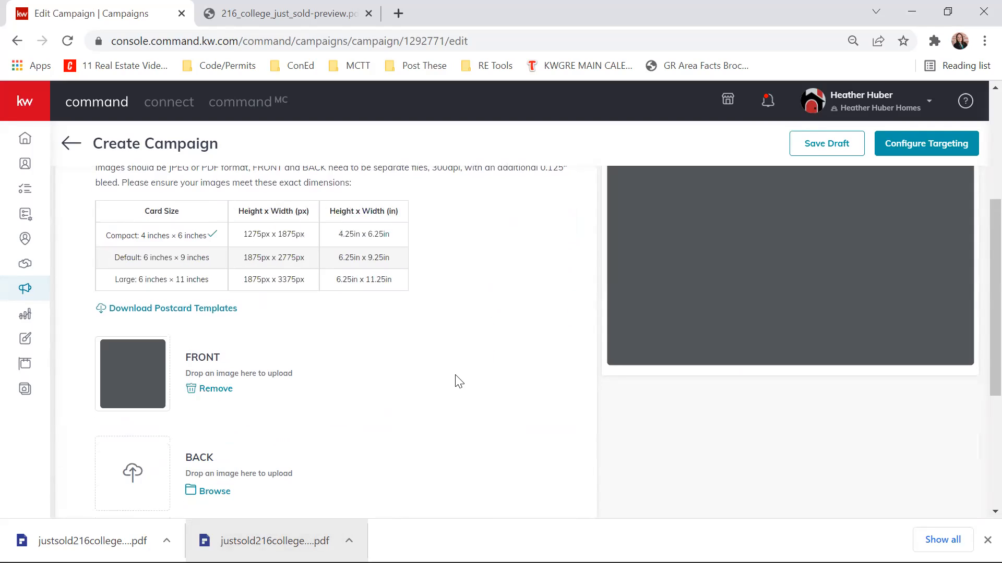
- Add the downloaded page 2 PDF as the postcard's BACK and dismiss the browser's download bar
scroll(419, 347, down, 2)
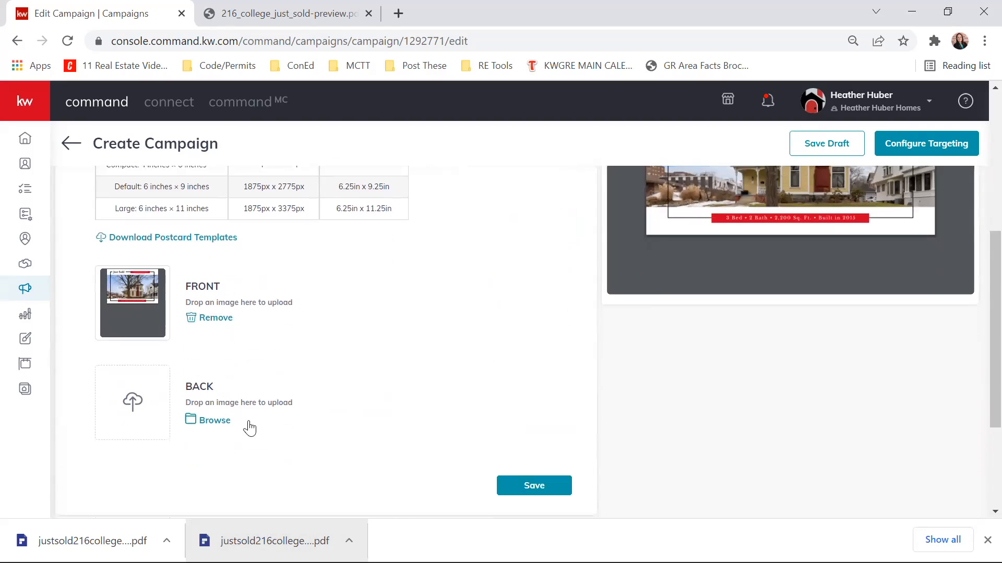
drag(98, 532, 125, 385)
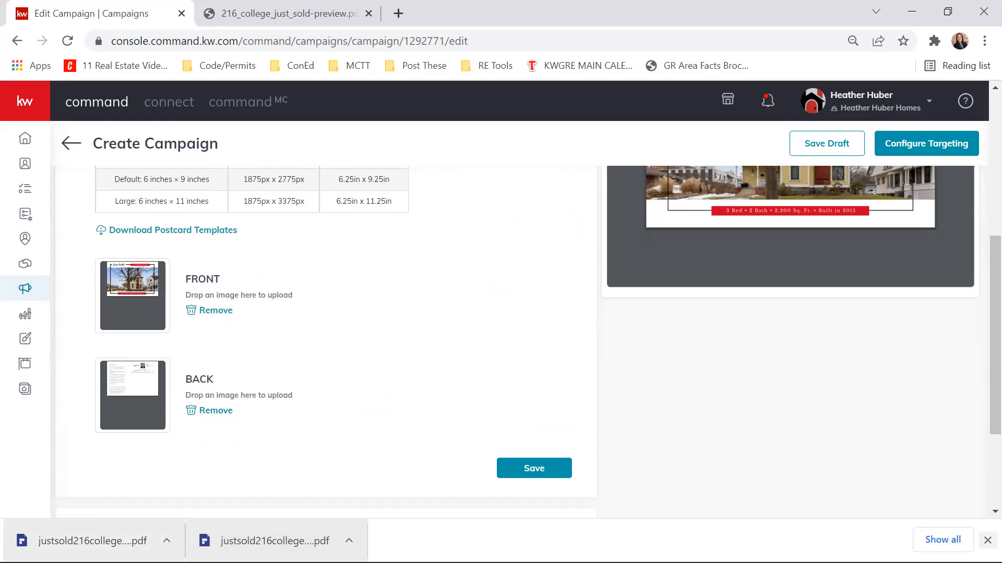
click(987, 540)
- Check the uploaded postcard in the campaign preview, first the Front and then the Back
scroll(883, 420, up, 3)
scroll(883, 416, up, 3)
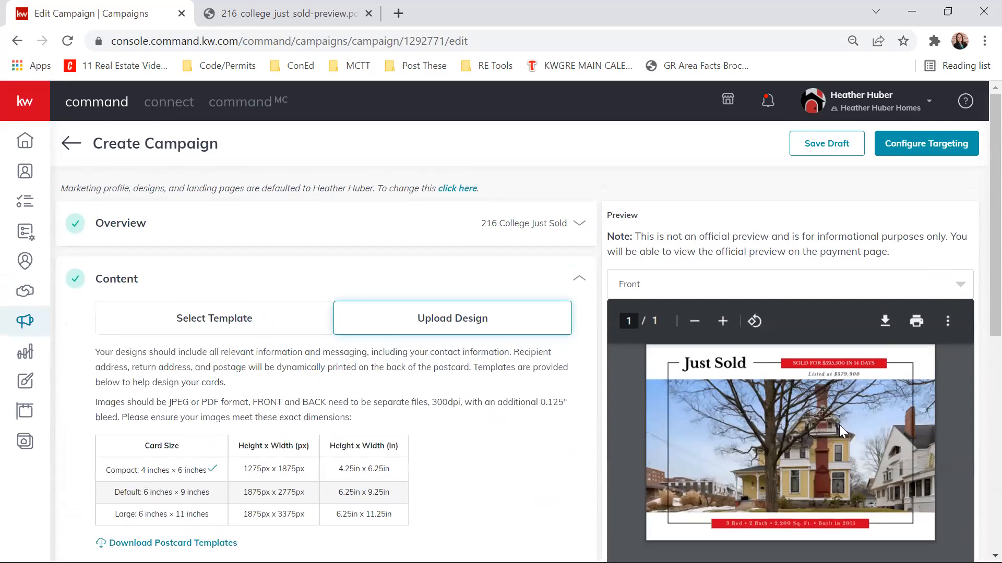
scroll(777, 454, down, 3)
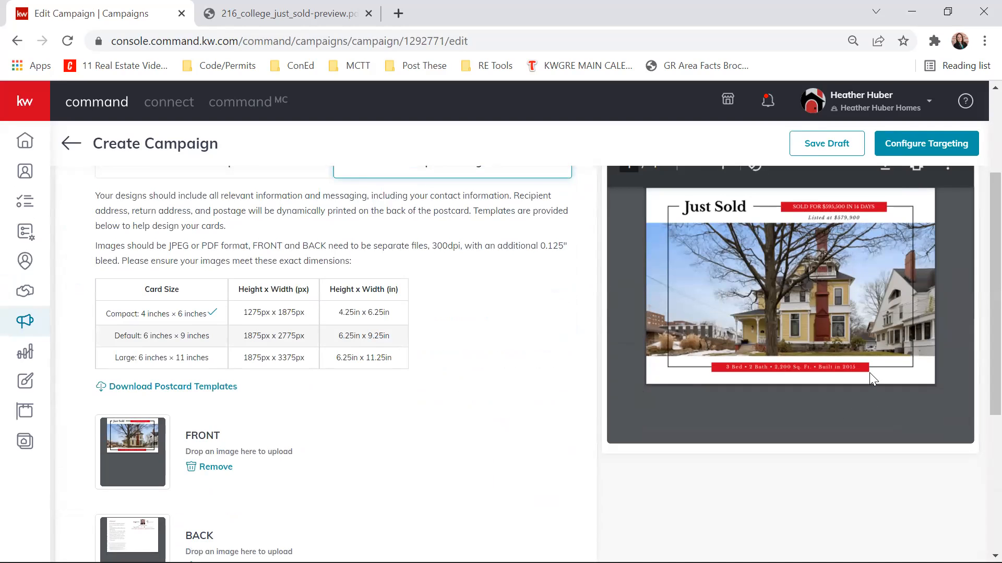
scroll(894, 335, up, 3)
click(806, 290)
click(723, 344)
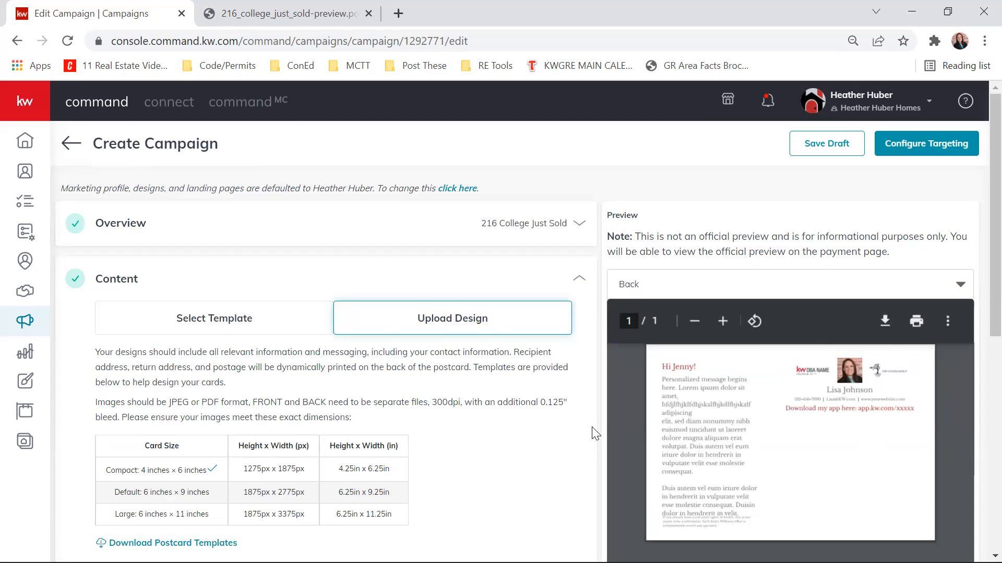
- Save the campaign's Content section with the uploaded front and back designs
scroll(608, 383, down, 1)
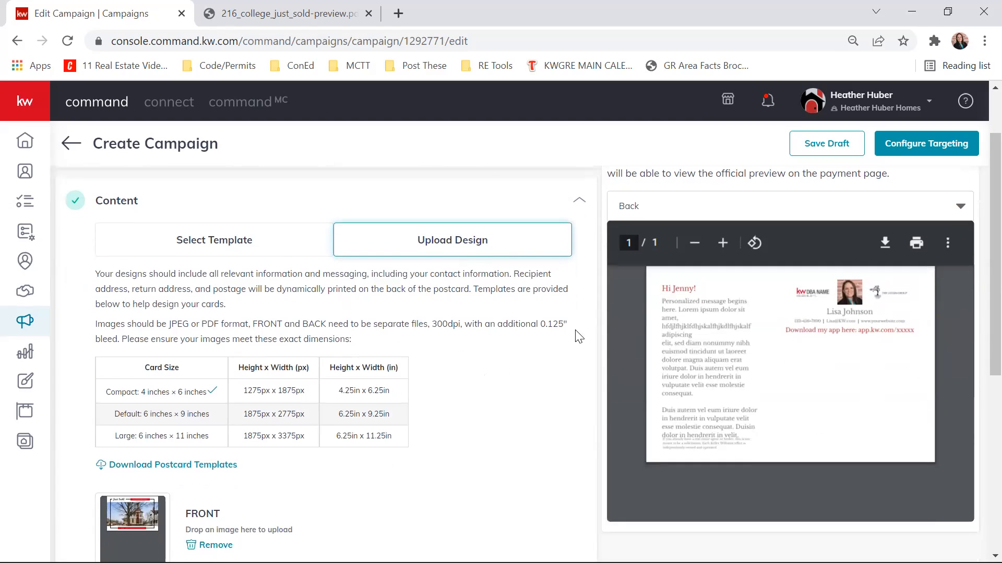
scroll(578, 337, down, 6)
click(519, 395)
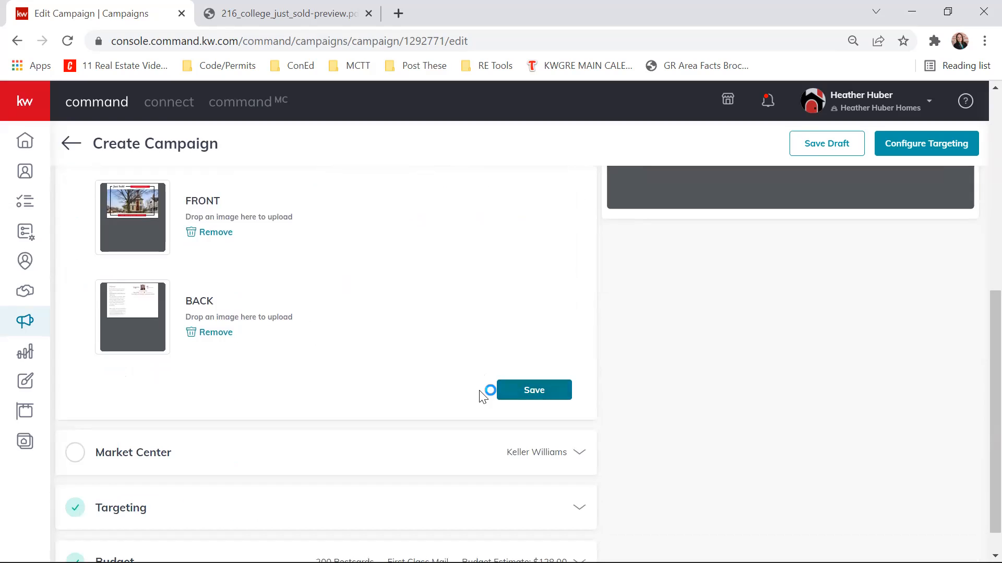
scroll(450, 296, up, 1)
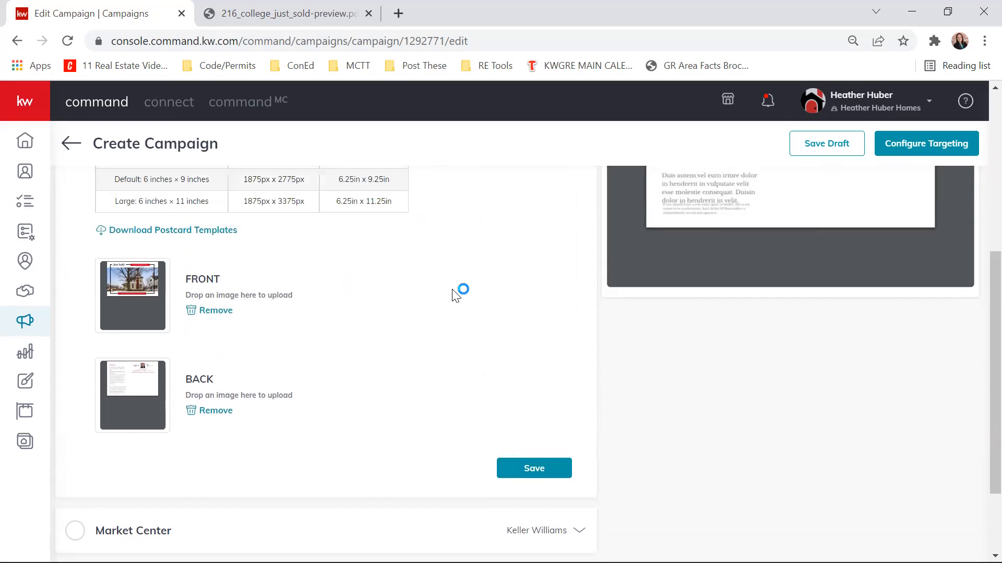
scroll(454, 295, up, 6)
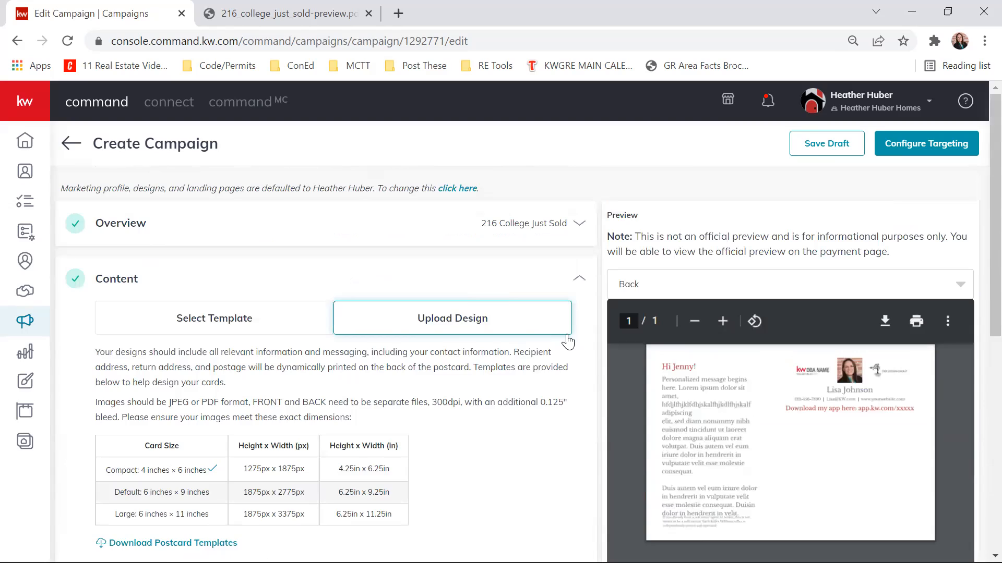
scroll(561, 332, down, 2)
scroll(574, 397, down, 4)
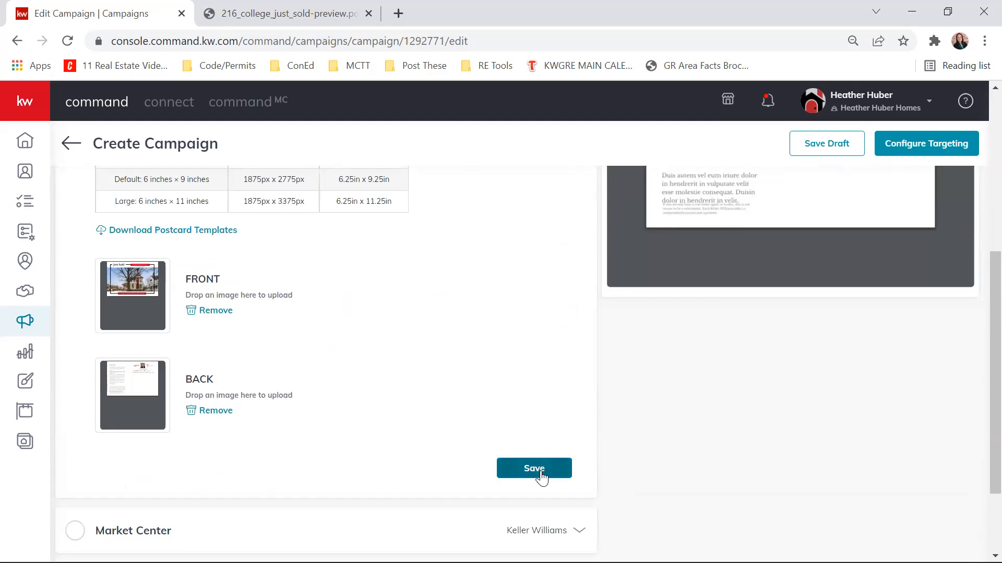
scroll(577, 406, up, 6)
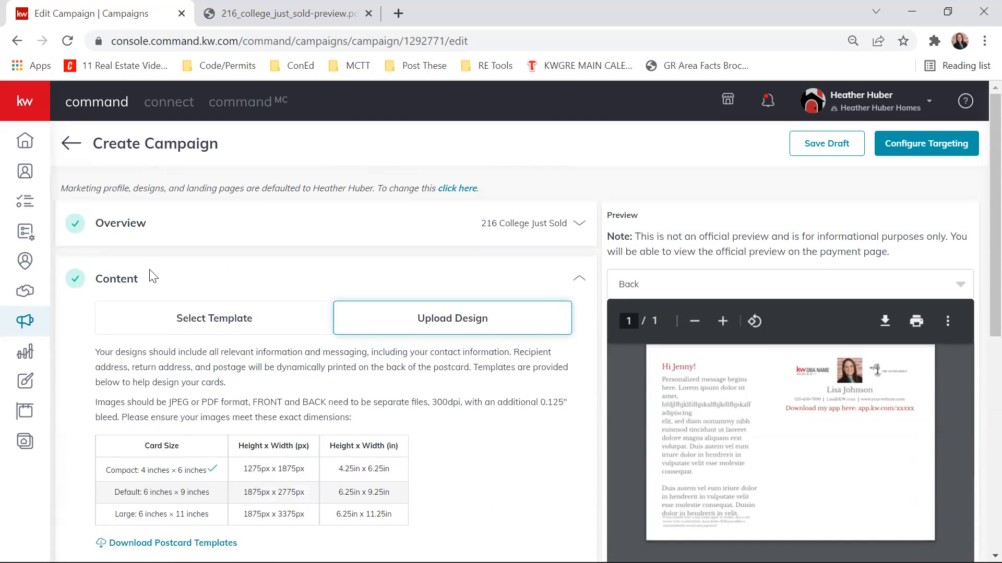
scroll(501, 264, down, 7)
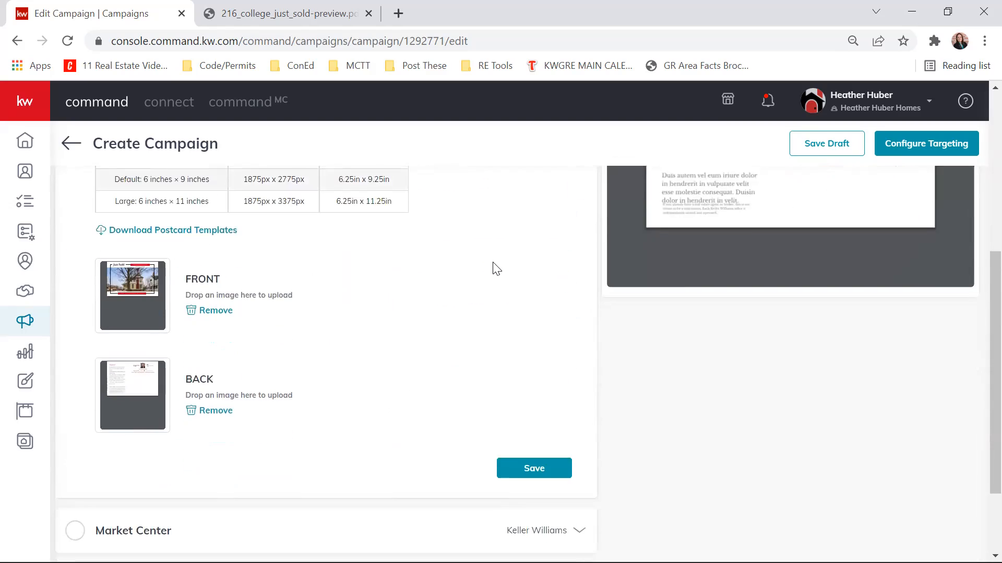
- Review the Market Center details of the campaign and save that section
click(577, 453)
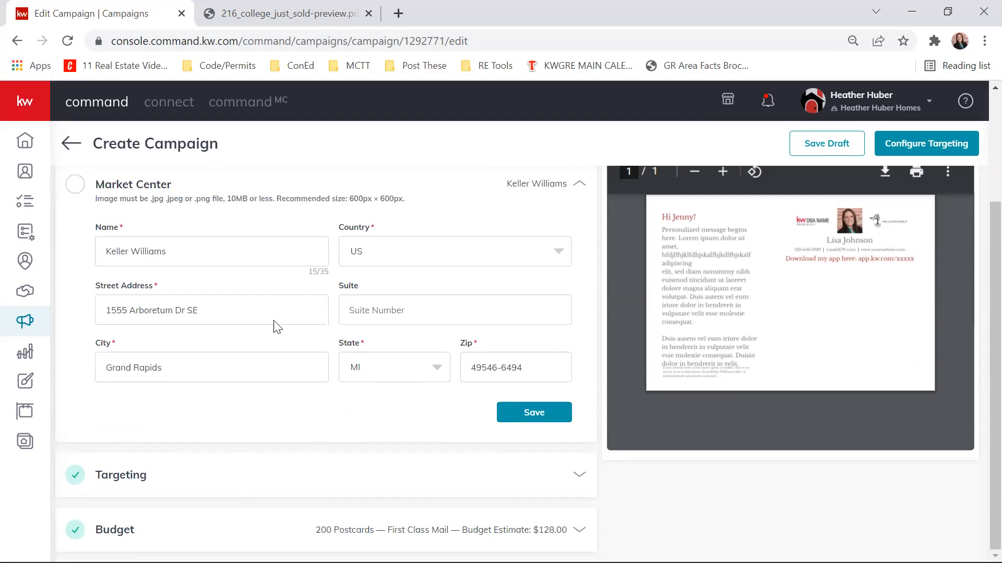
click(550, 414)
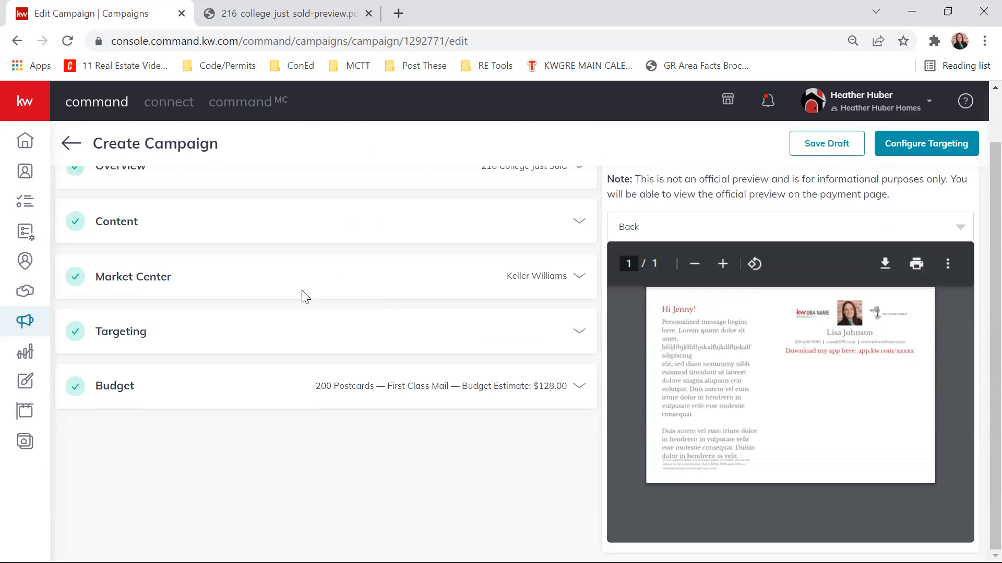
scroll(440, 465, up, 1)
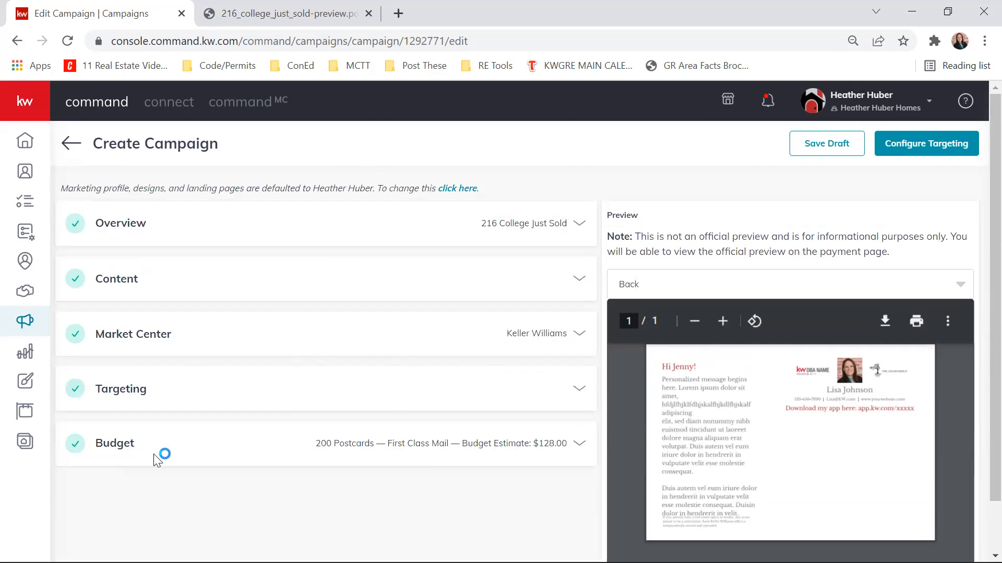
scroll(264, 324, down, 1)
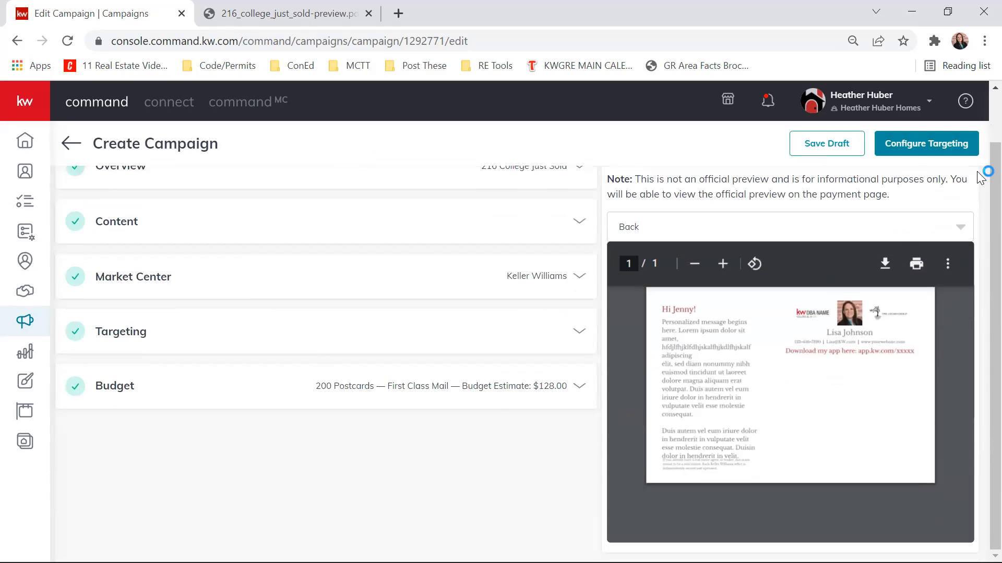
- Reopen the campaign's Content section and switch it back to Select Template, declining the use of a low resolution image
click(578, 224)
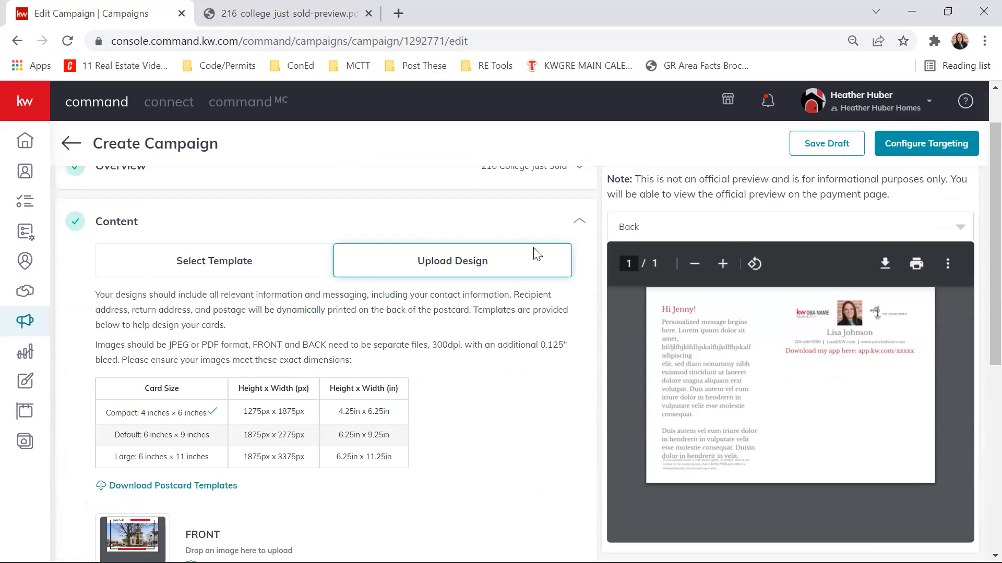
scroll(555, 246, down, 5)
scroll(458, 252, up, 5)
scroll(493, 378, down, 1)
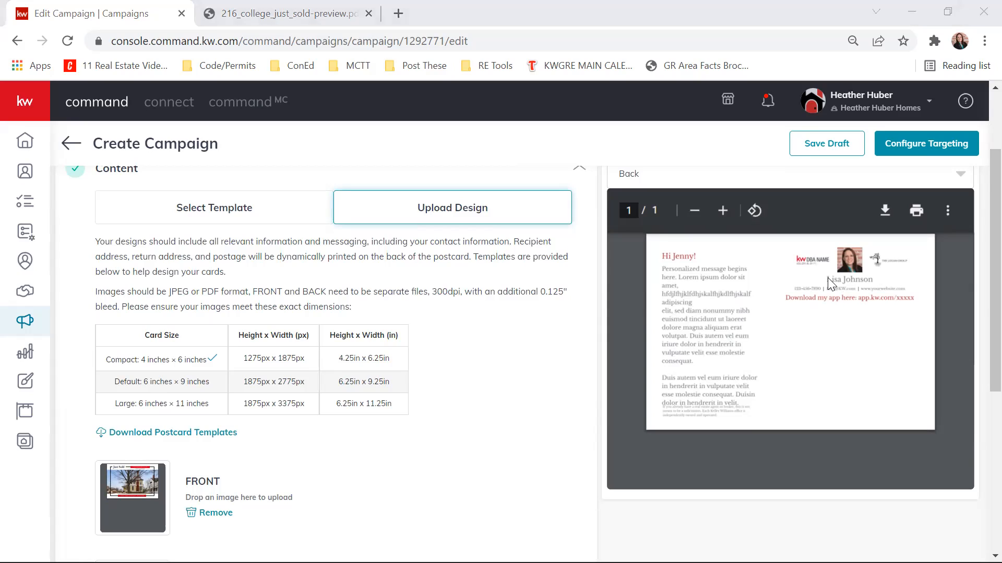
click(791, 517)
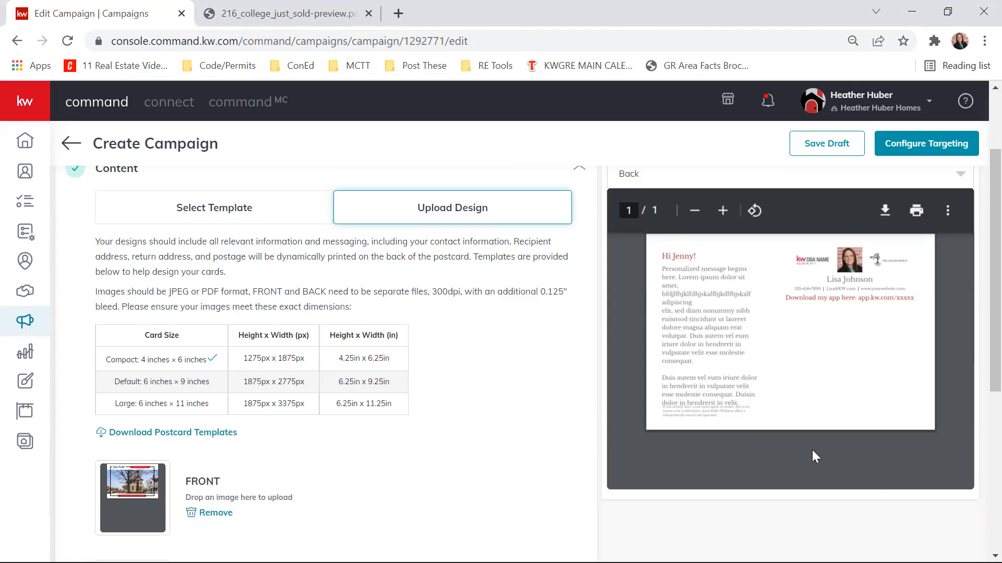
click(214, 203)
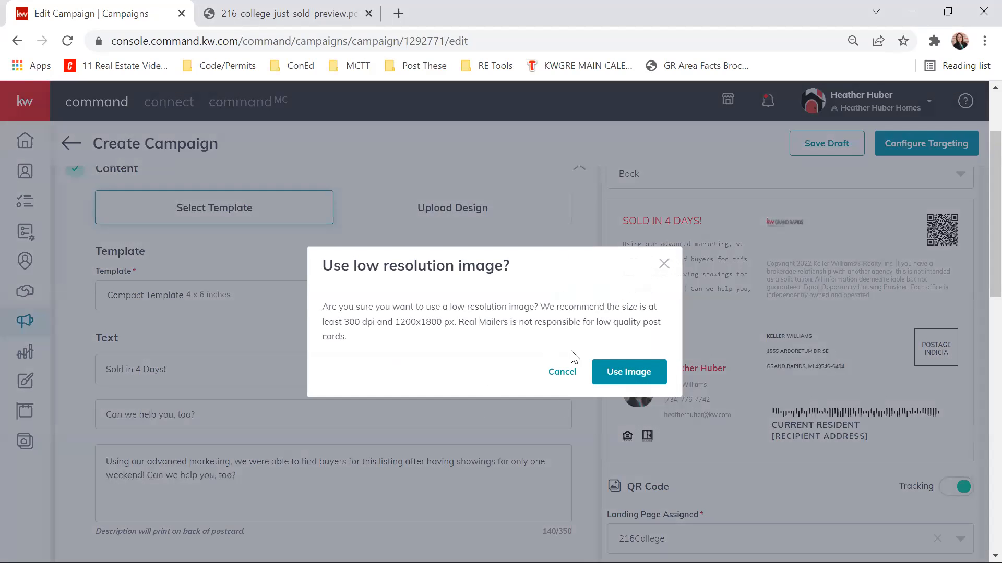
click(563, 373)
scroll(604, 267, down, 10)
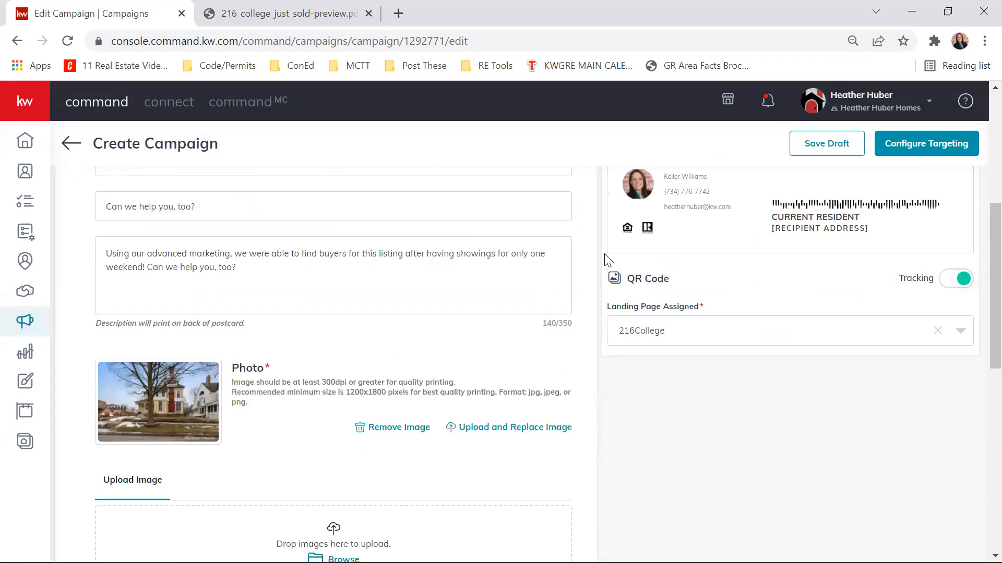
- Leave the campaign editor without saving the campaign and return to the Direct Mail campaigns overview
scroll(593, 271, up, 13)
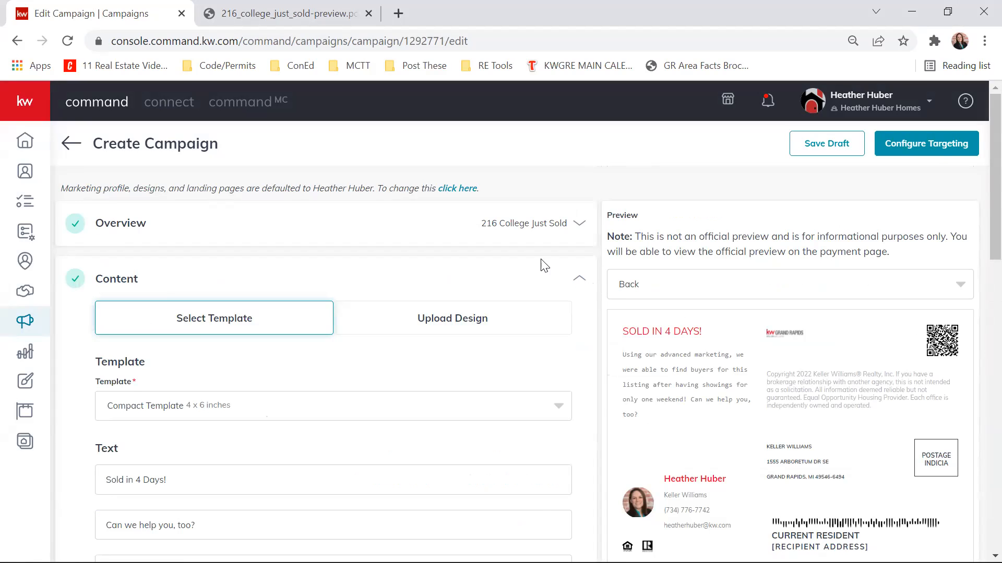
click(71, 143)
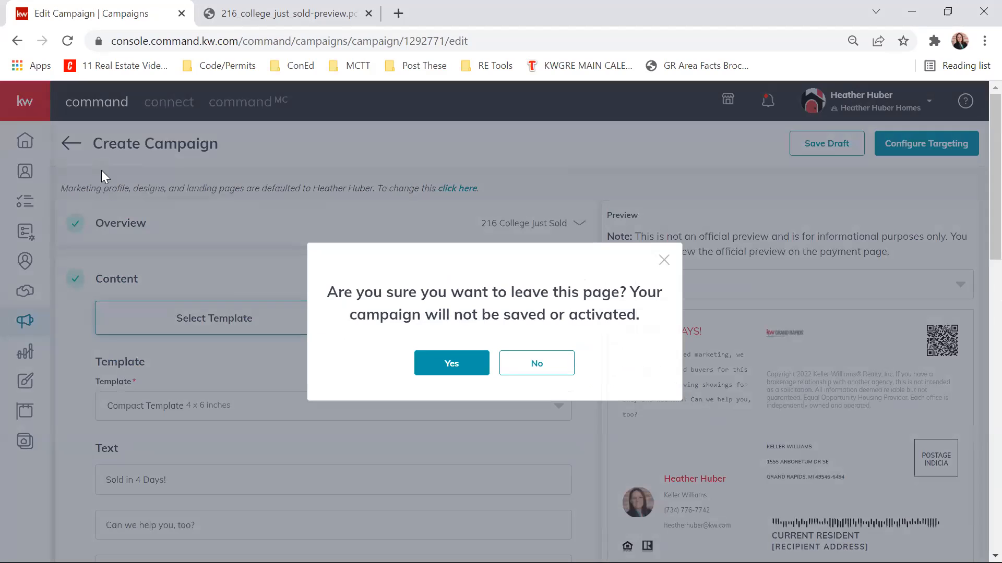
click(450, 364)
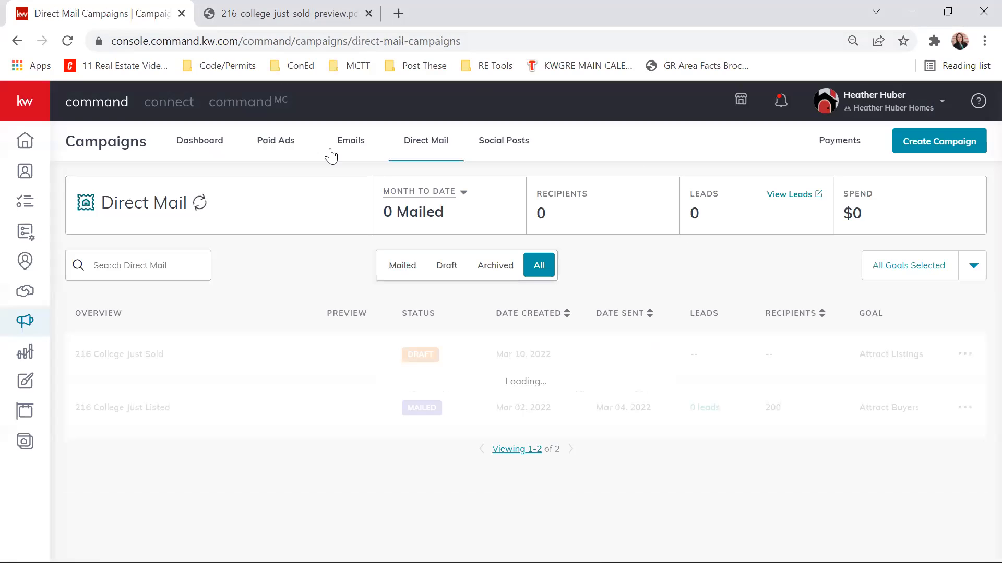
- Open the email campaigns overview and set its reporting period to Lifetime
click(348, 149)
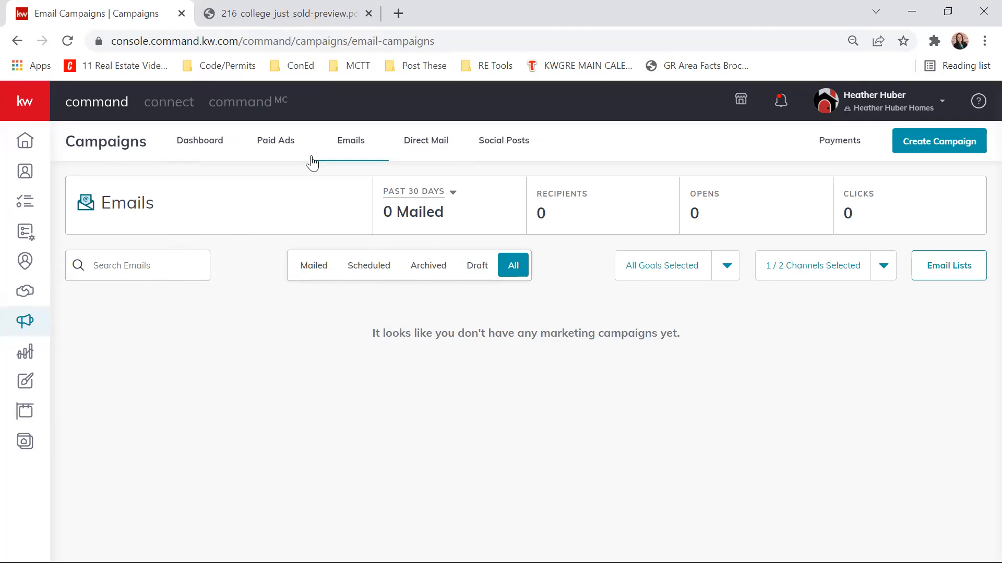
click(418, 149)
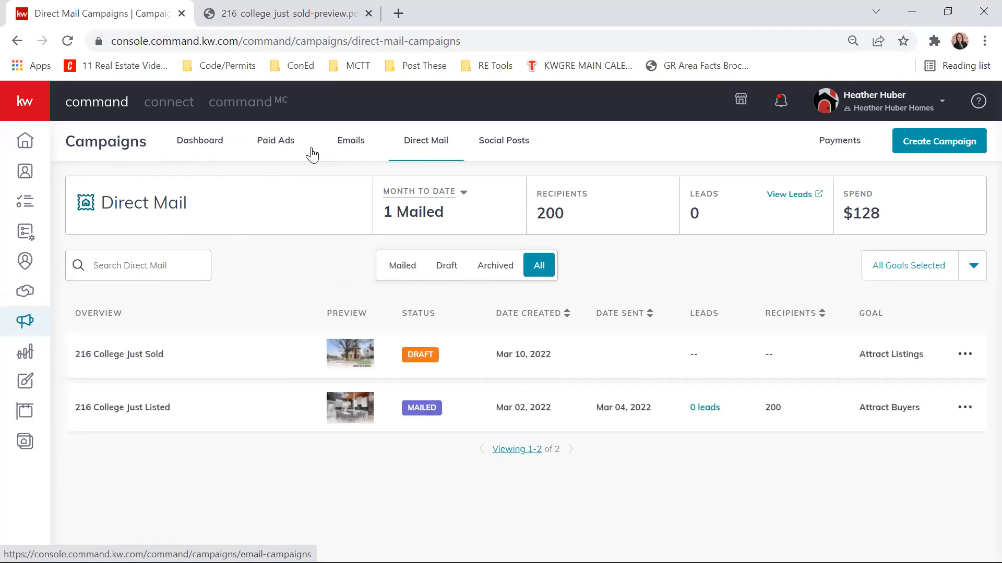
click(343, 149)
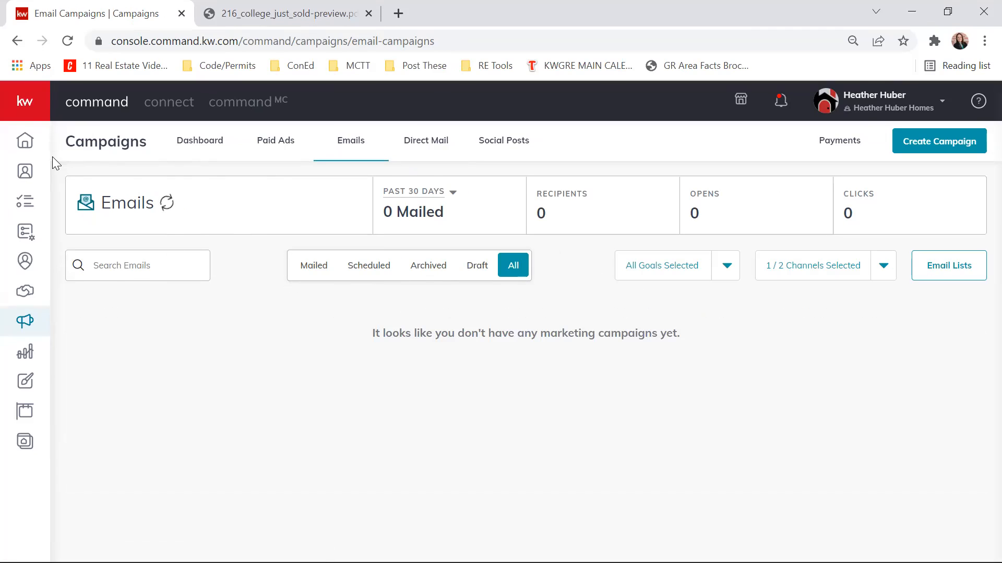
click(452, 194)
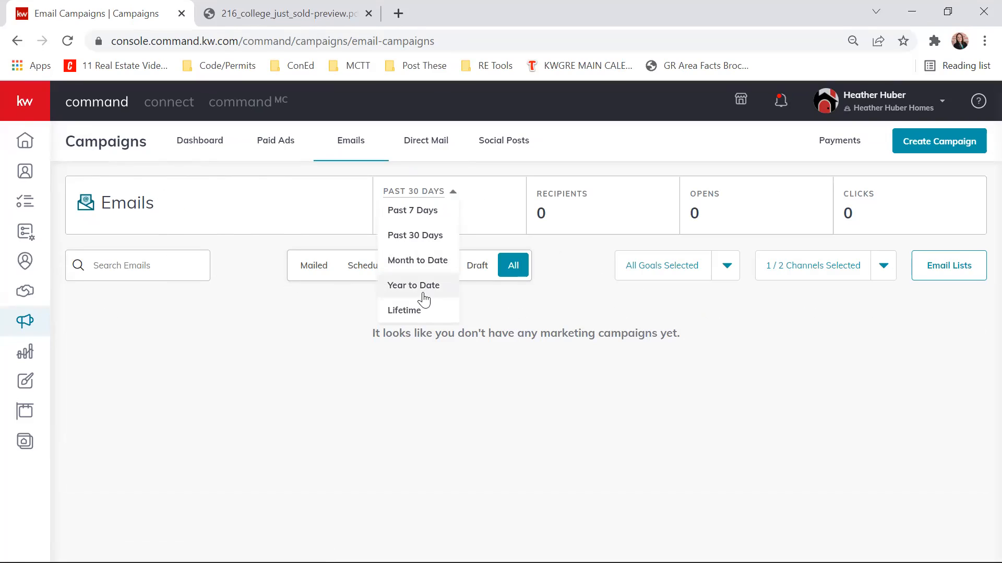
click(413, 326)
click(453, 194)
click(420, 313)
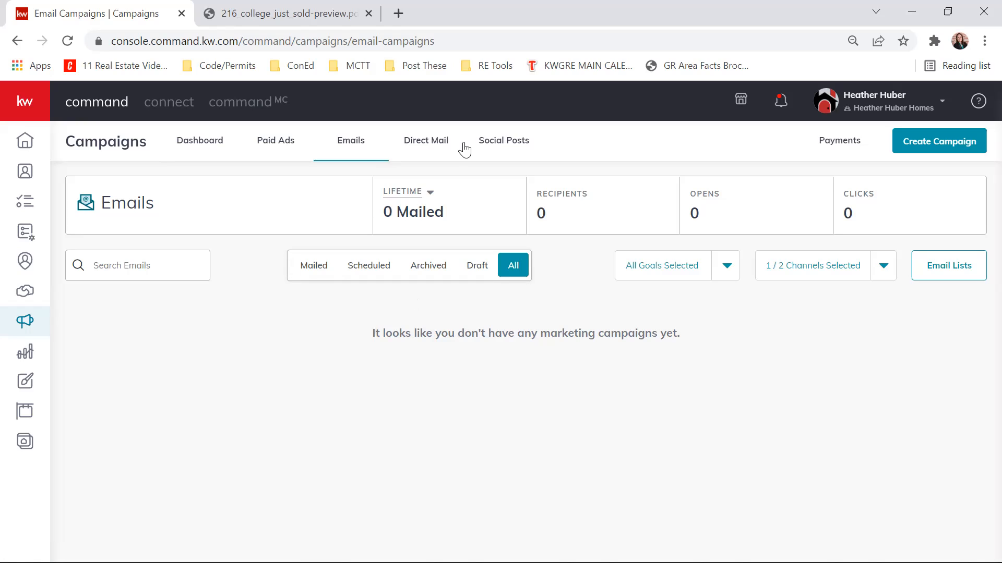
- Check the email campaigns by status, going through Mailed, Scheduled, Archived and Draft
click(315, 268)
click(376, 274)
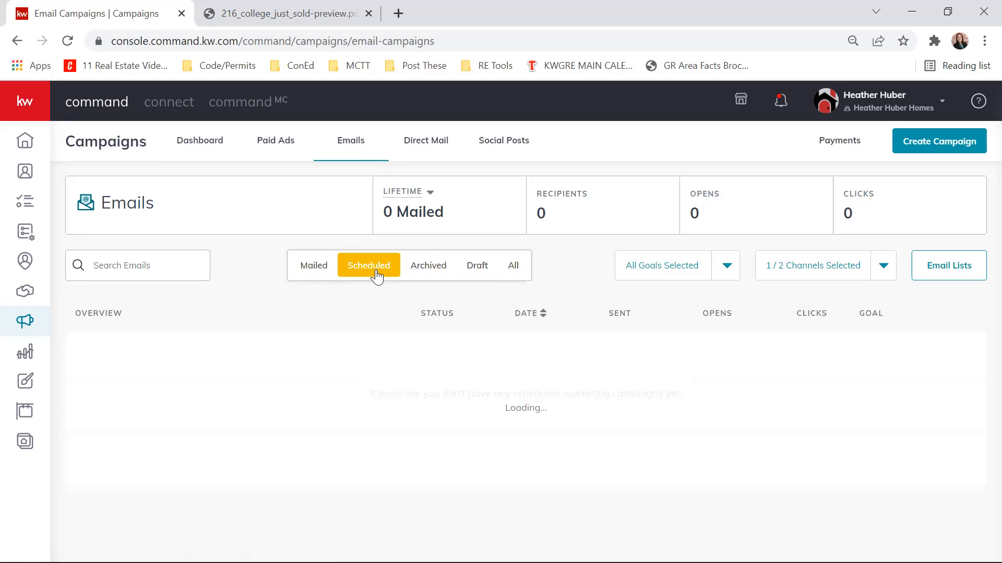
click(429, 270)
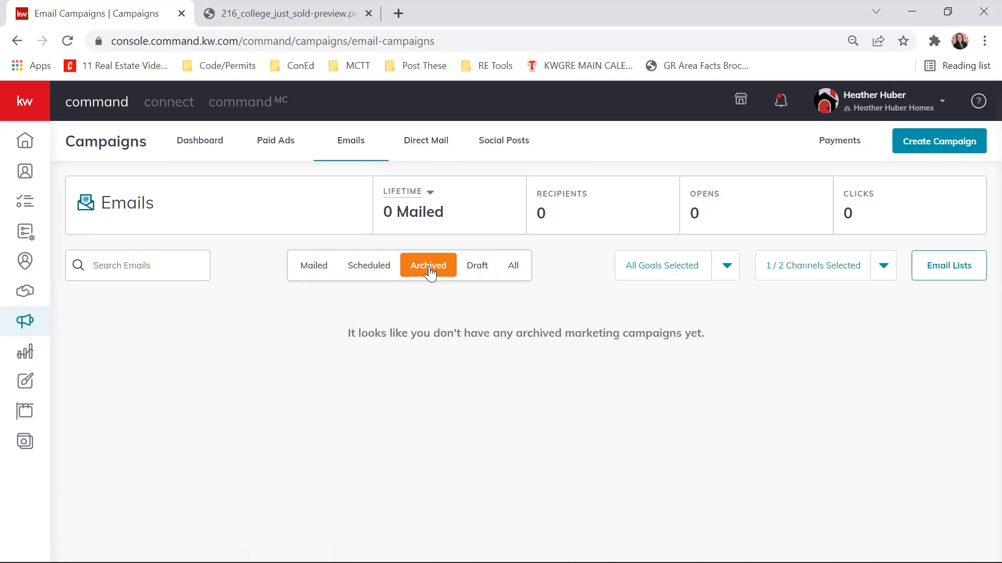
click(474, 267)
right_click(474, 267)
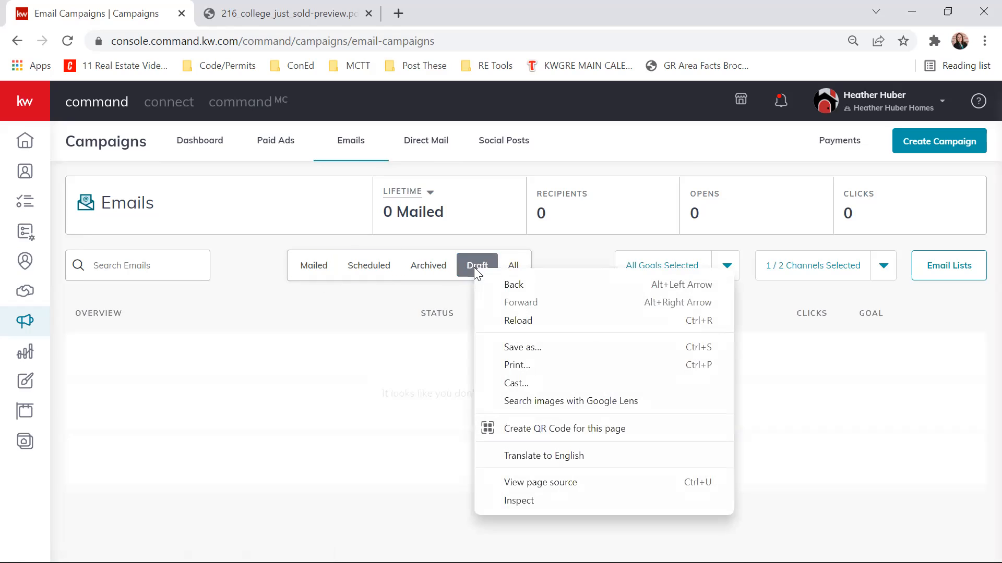
click(572, 249)
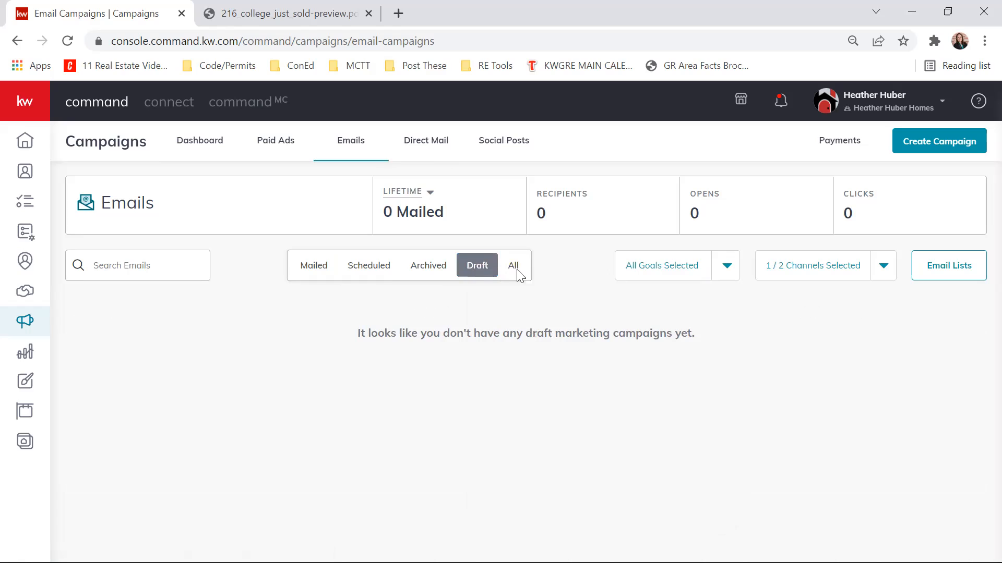
- Examine the goal and channel filter options of the email campaigns without changing them
click(725, 266)
scroll(694, 326, down, 2)
scroll(687, 360, up, 3)
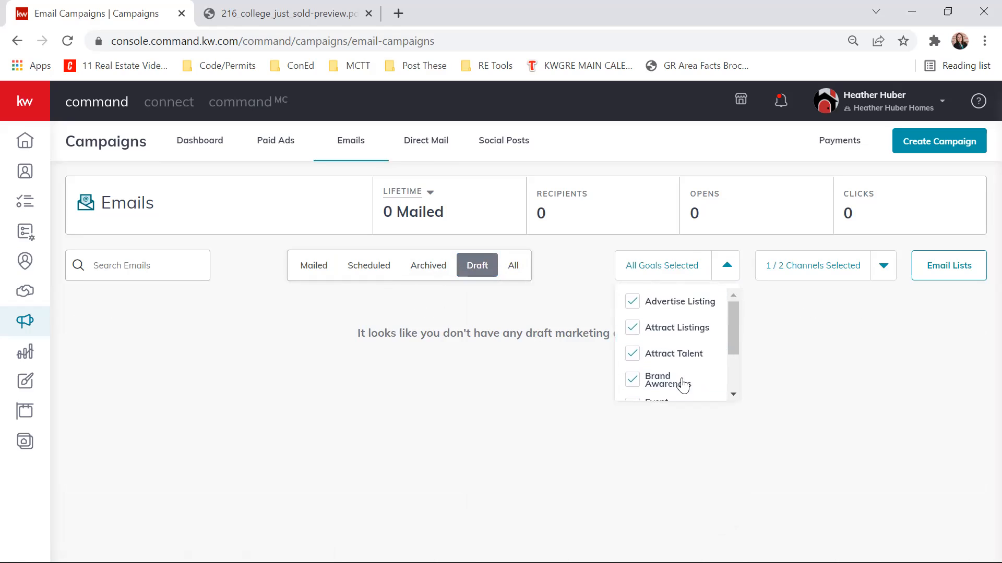
scroll(653, 306, down, 2)
scroll(644, 323, up, 3)
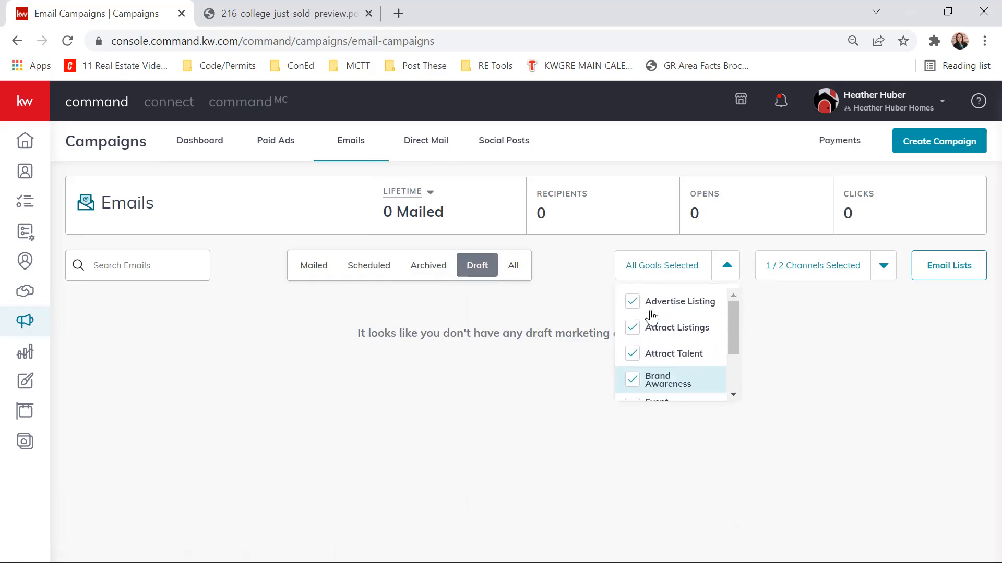
click(604, 333)
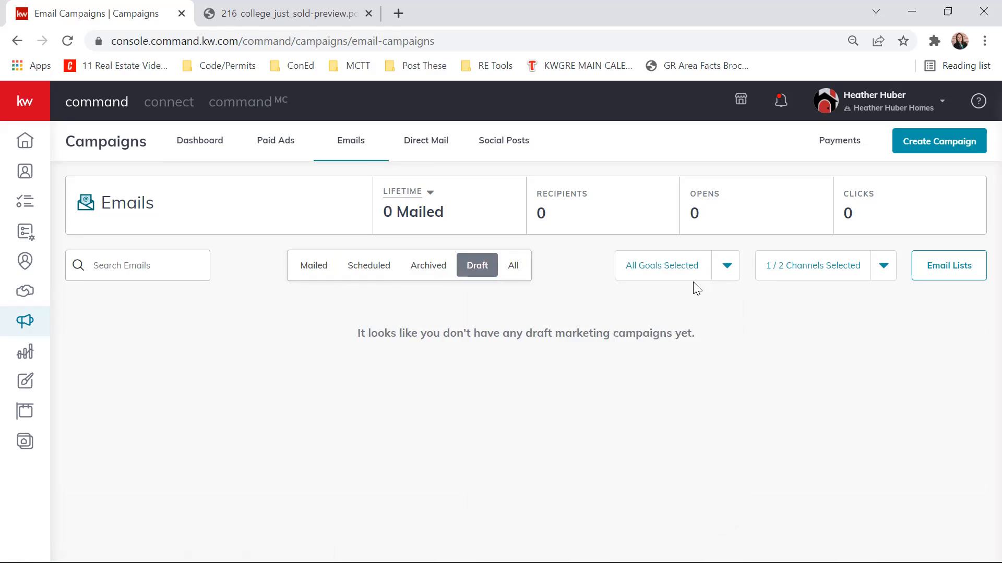
click(883, 266)
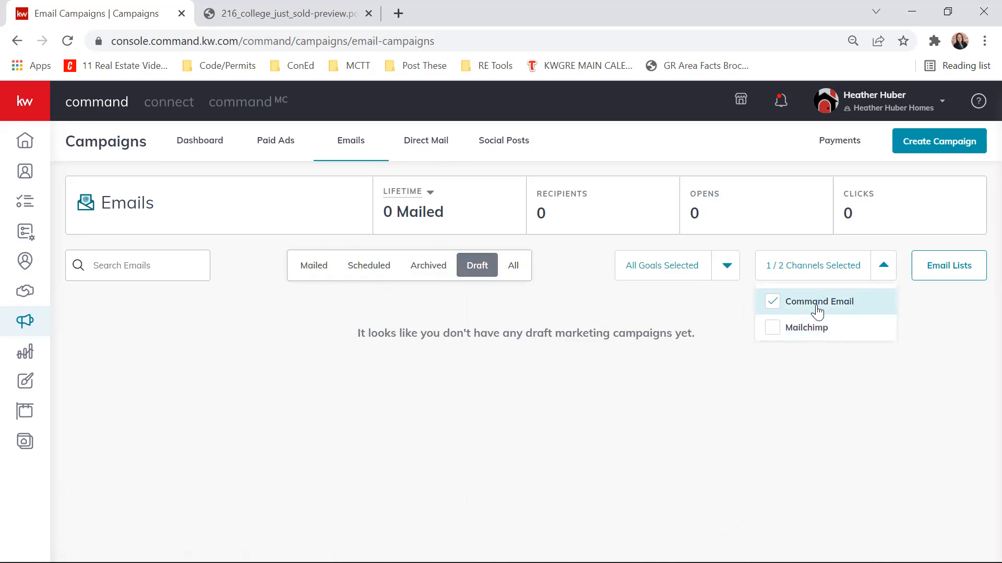
click(605, 322)
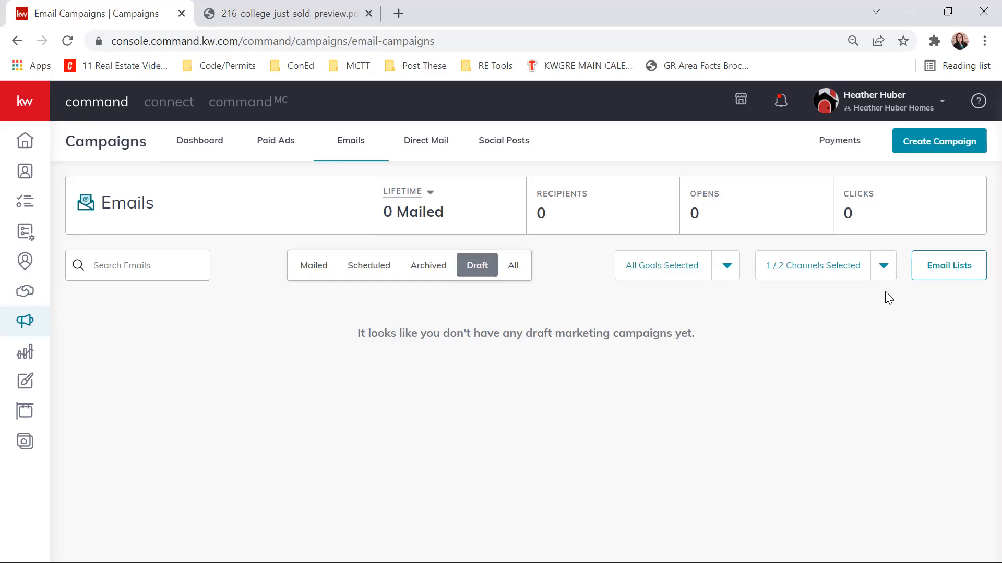
- Open the email lists page and start creating a new list
click(957, 272)
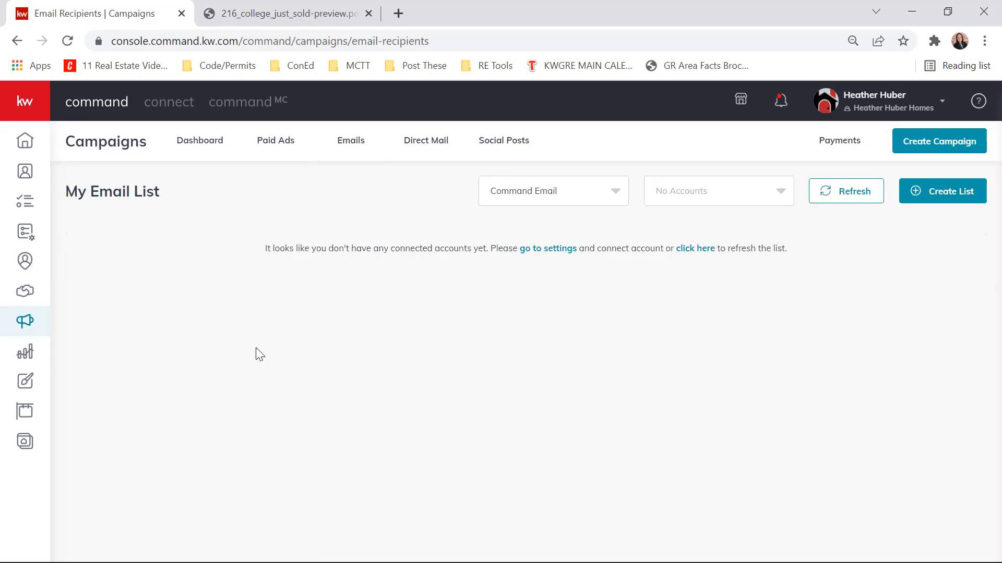
click(272, 233)
drag(67, 197, 201, 201)
click(201, 201)
click(934, 205)
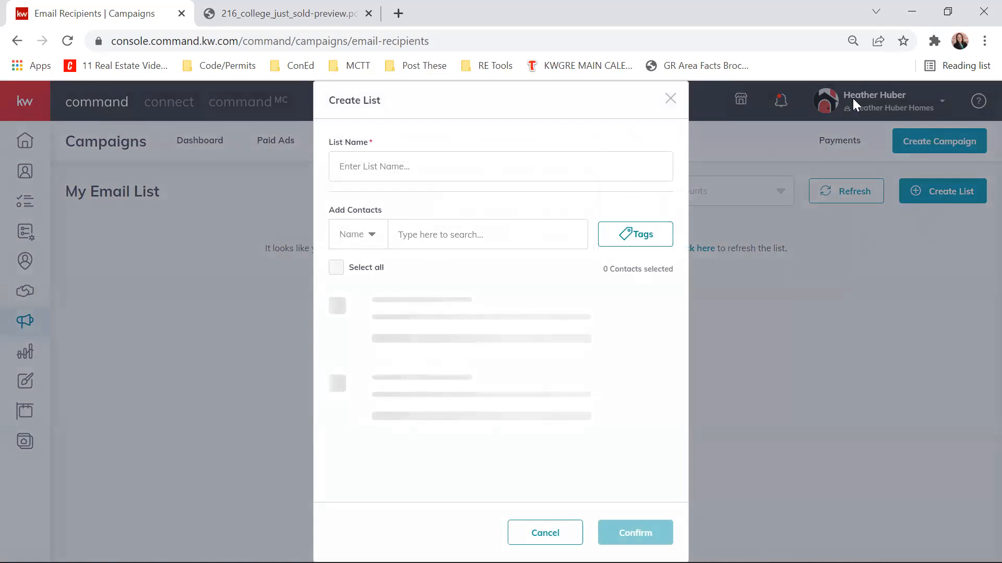
- Try to find contacts for the new list by searching contact names for "previous"
click(493, 239)
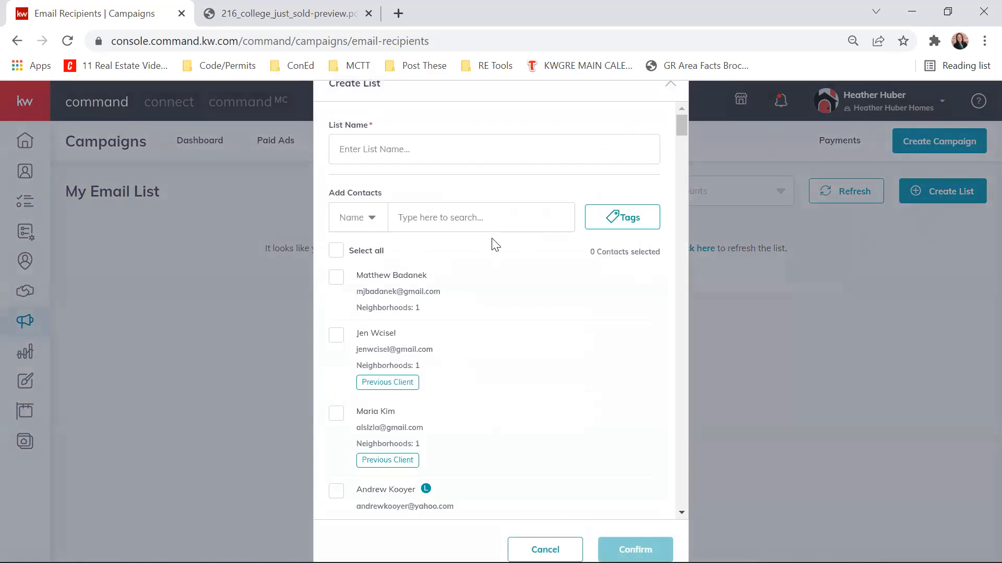
text(previous)
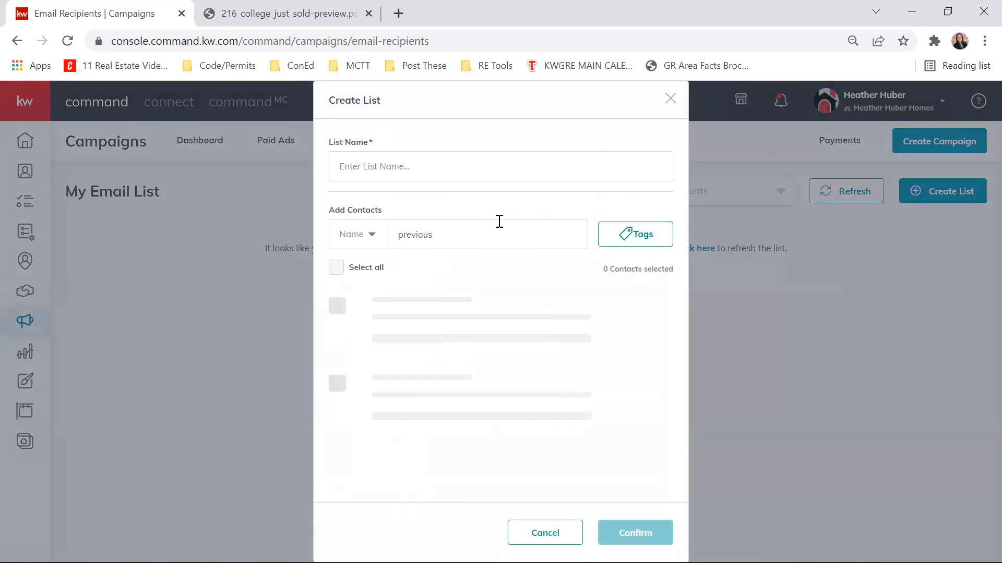
key(BackSpace)
key(BackSpace)
key(BackSpace)
key(BackSpace)
key(BackSpace)
key(BackSpace)
key(BackSpace)
key(BackSpace)
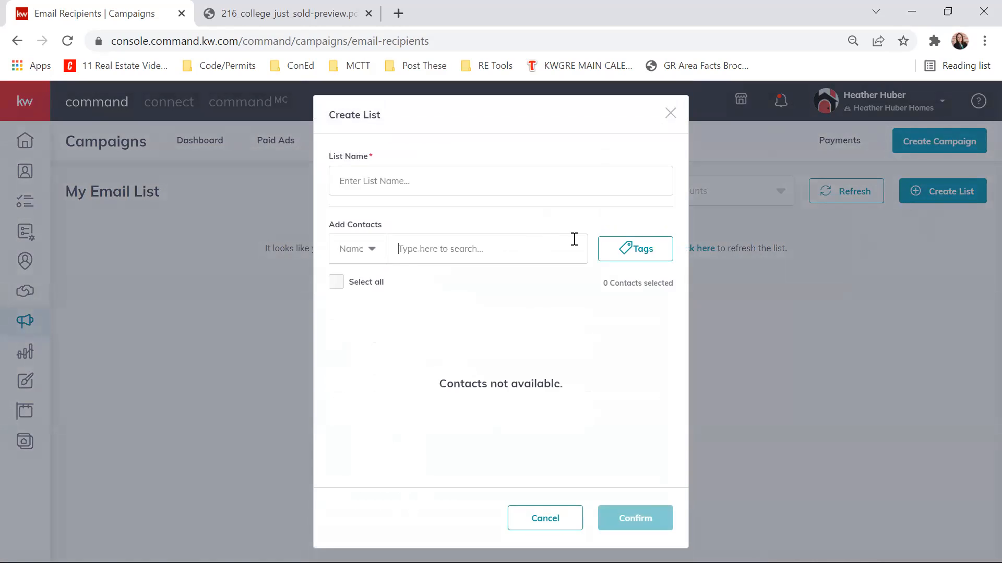
- Filter the list's available contacts by the "previous client" tag
click(640, 249)
scroll(636, 281, down, 5)
scroll(635, 281, up, 3)
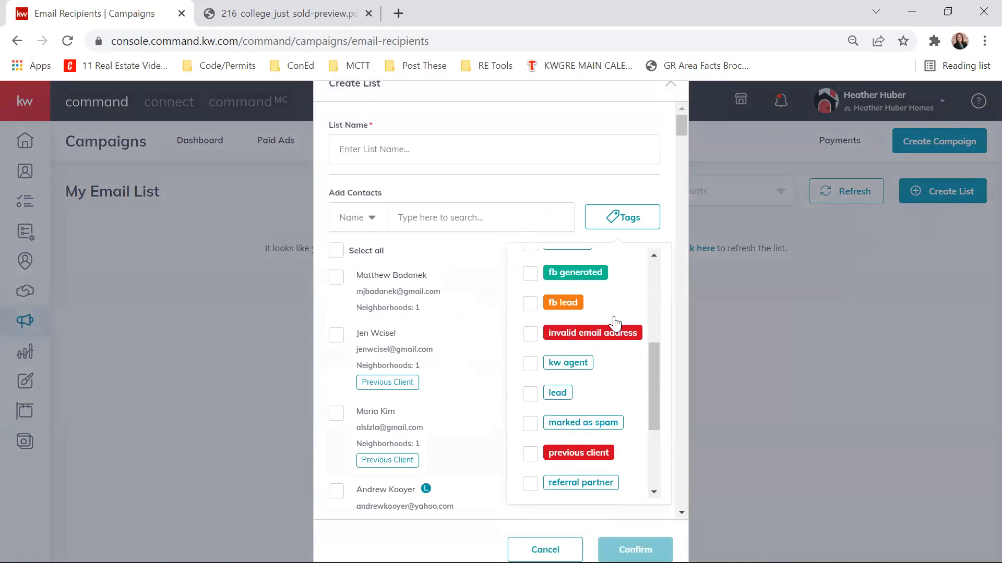
click(544, 454)
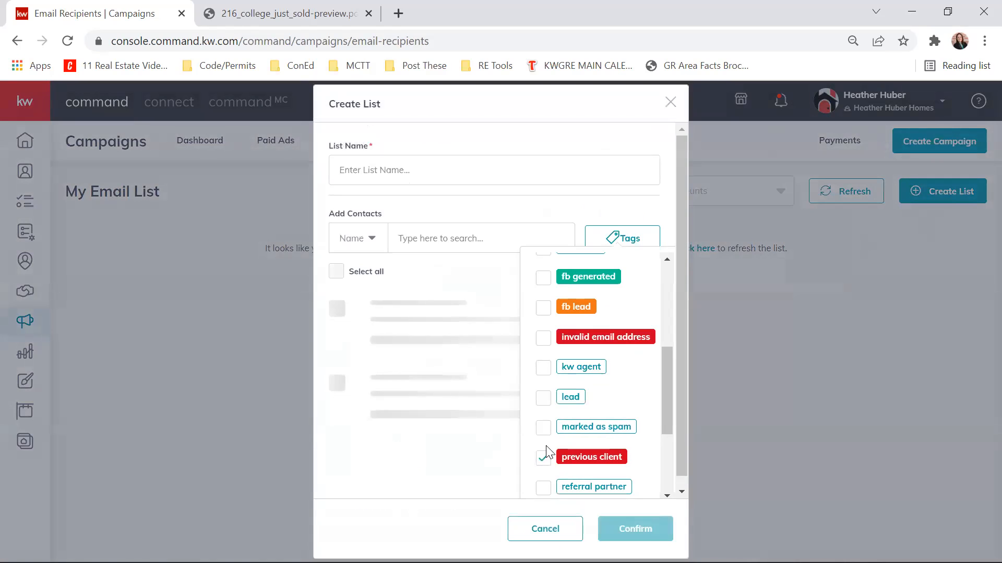
click(654, 213)
- Review the tagged contacts and select all of them for the list
scroll(495, 313, down, 5)
scroll(469, 407, up, 5)
scroll(454, 420, down, 5)
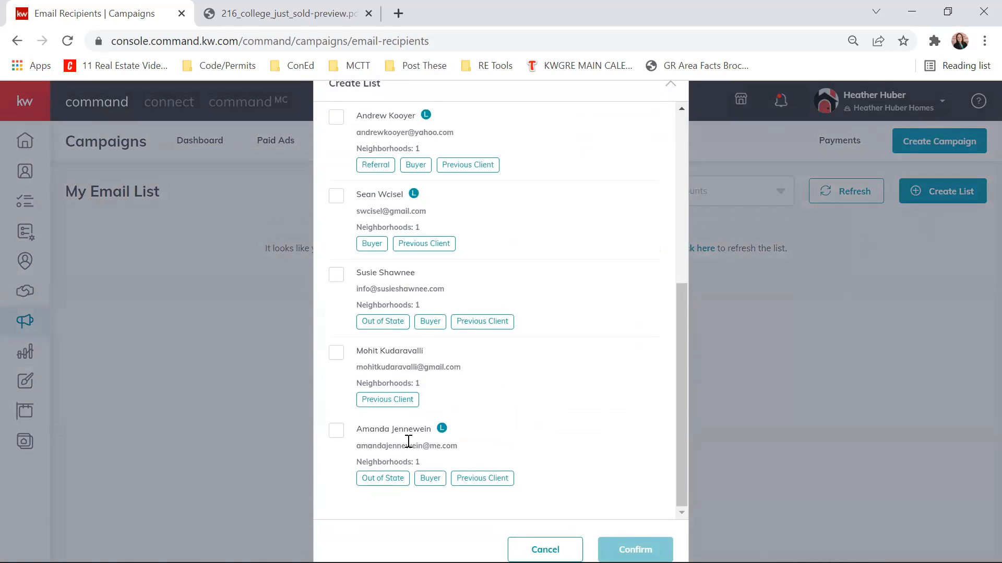
scroll(408, 442, up, 10)
click(337, 278)
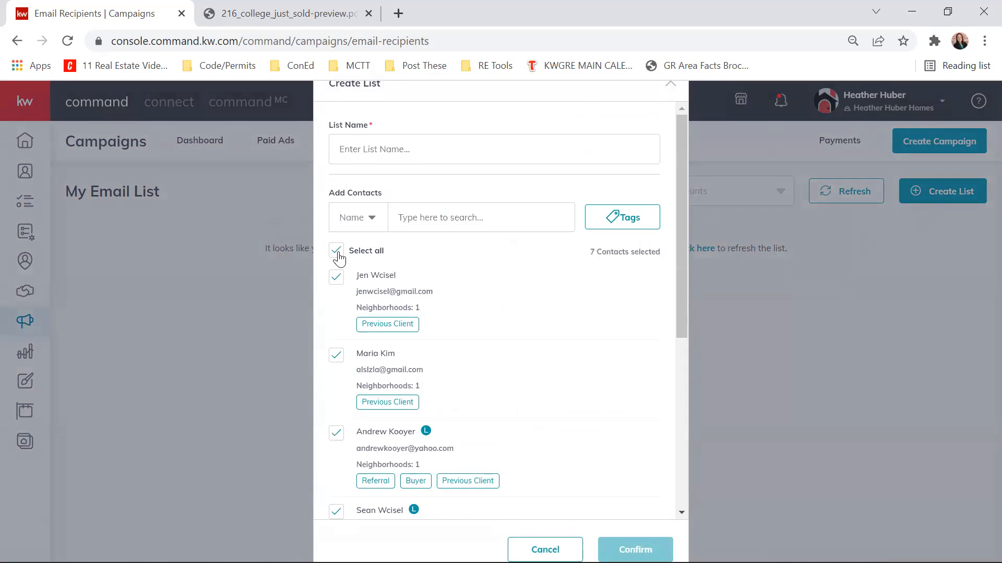
- Name the list "Previous Clients" and confirm its creation
click(431, 154)
text(Previous Clients)
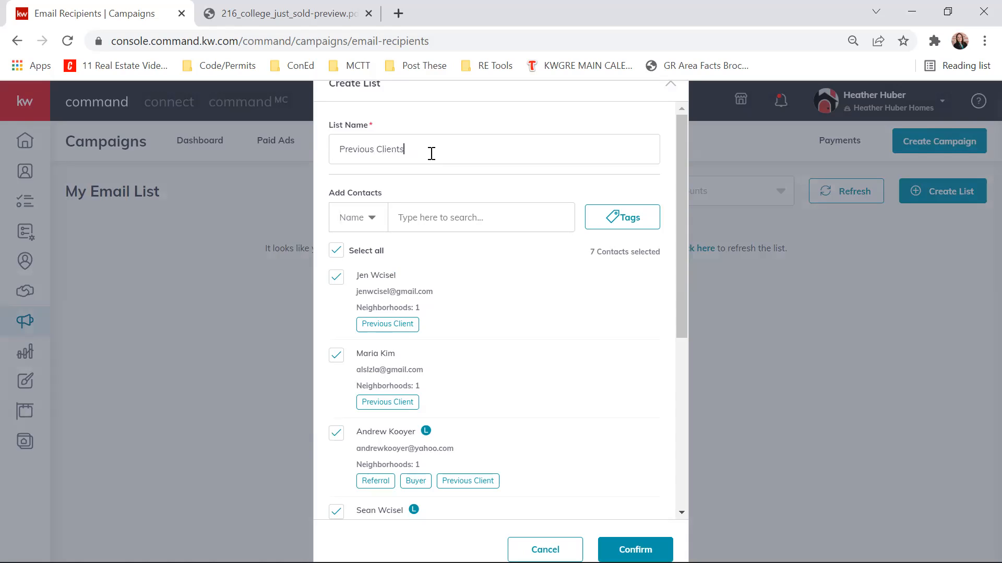
click(667, 540)
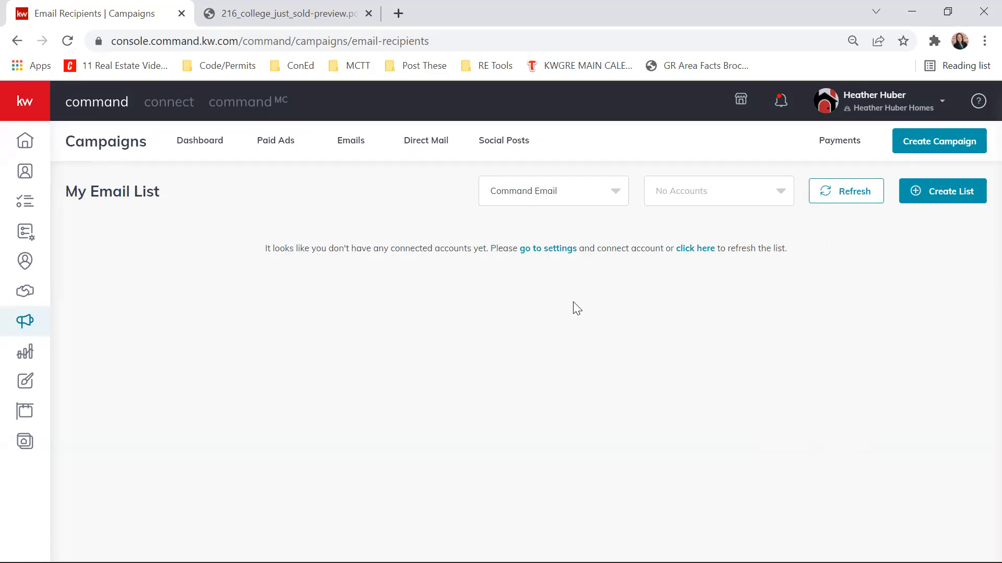
- Open the connected applications settings and check the connection status of Command Email and Mailchimp under Email Services
click(560, 249)
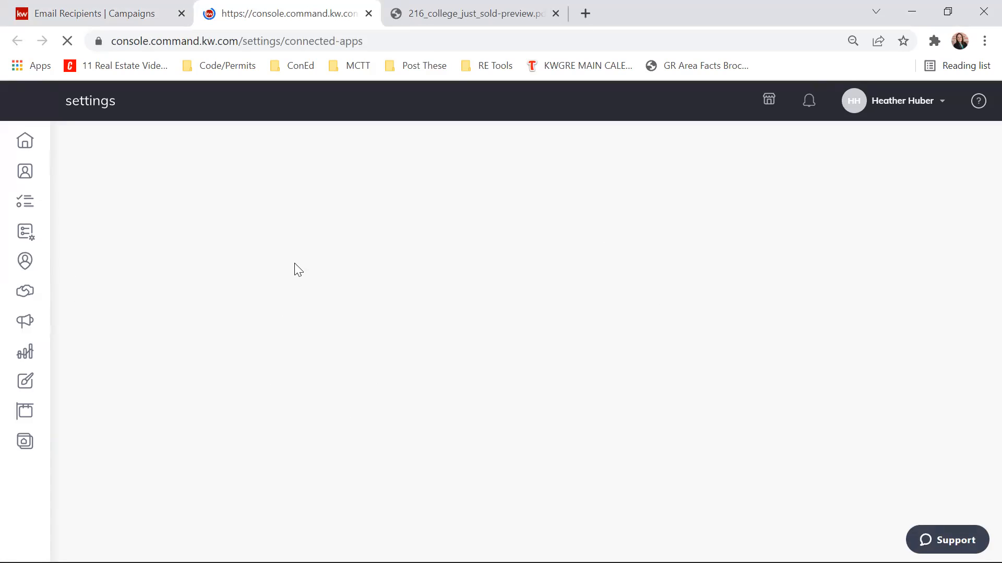
click(101, 13)
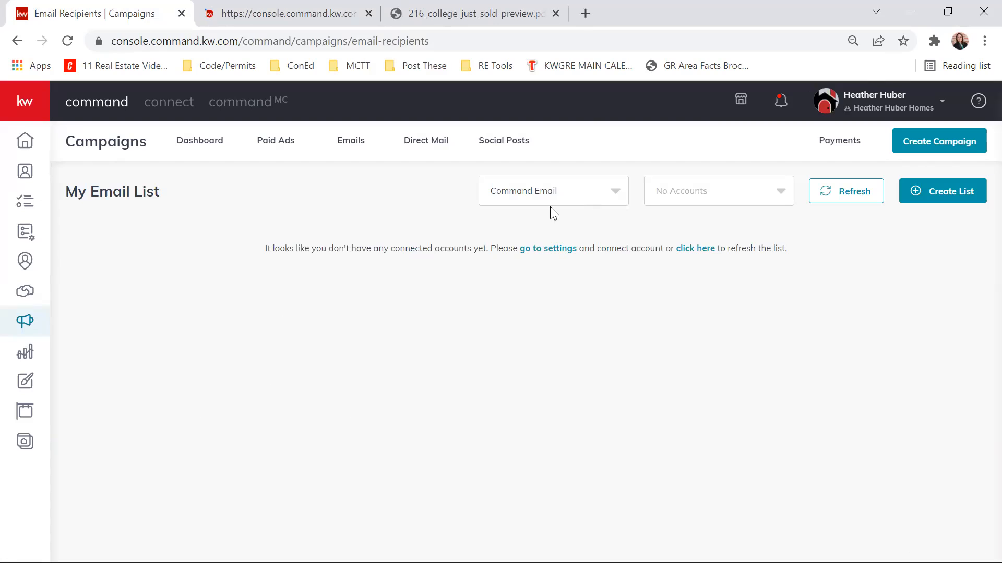
click(943, 110)
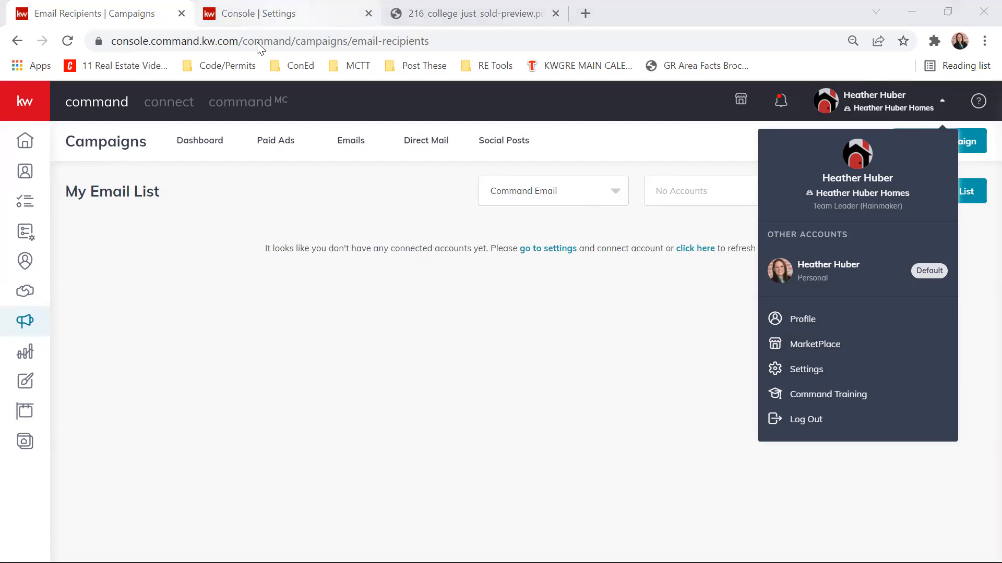
click(262, 20)
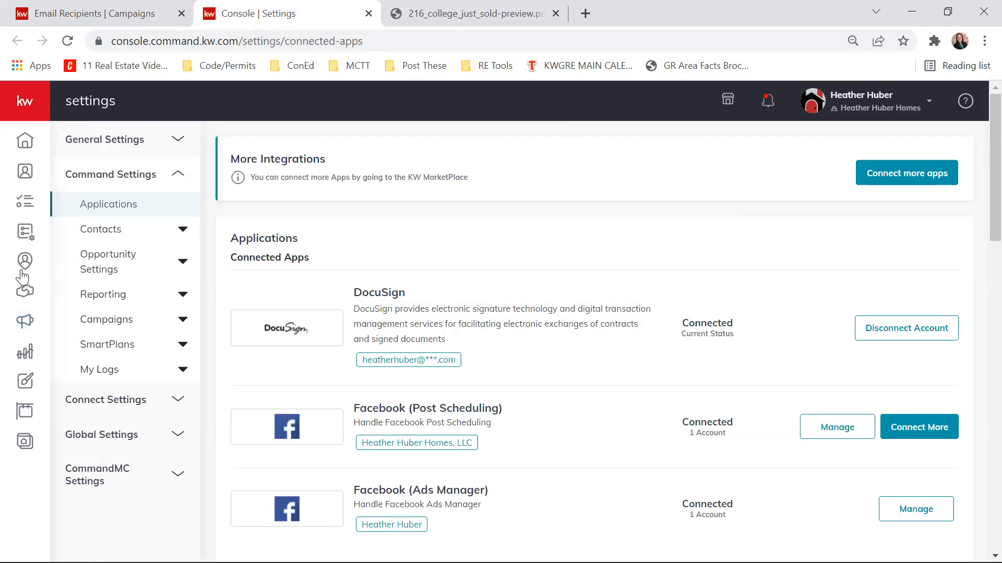
scroll(586, 243, down, 5)
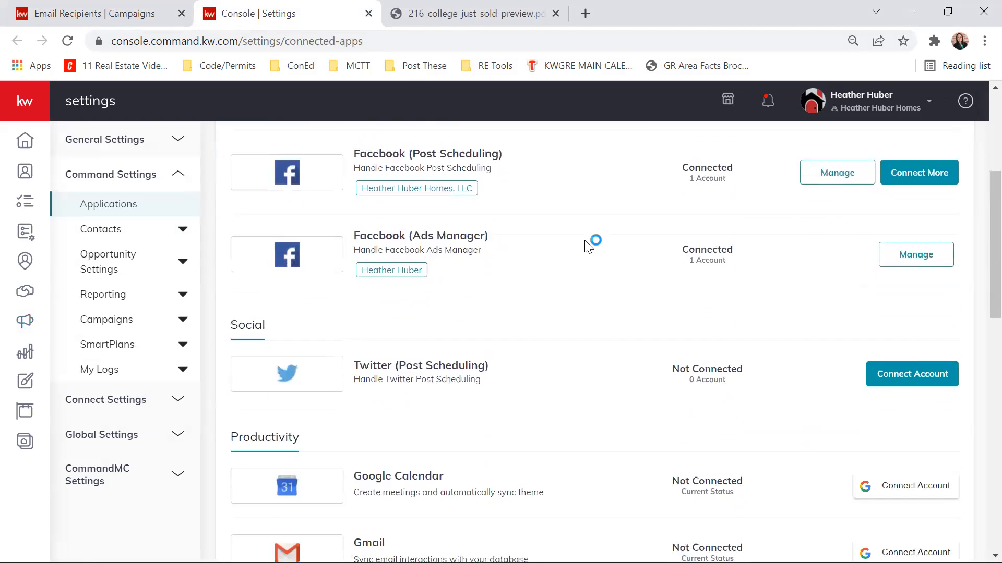
scroll(588, 246, down, 10)
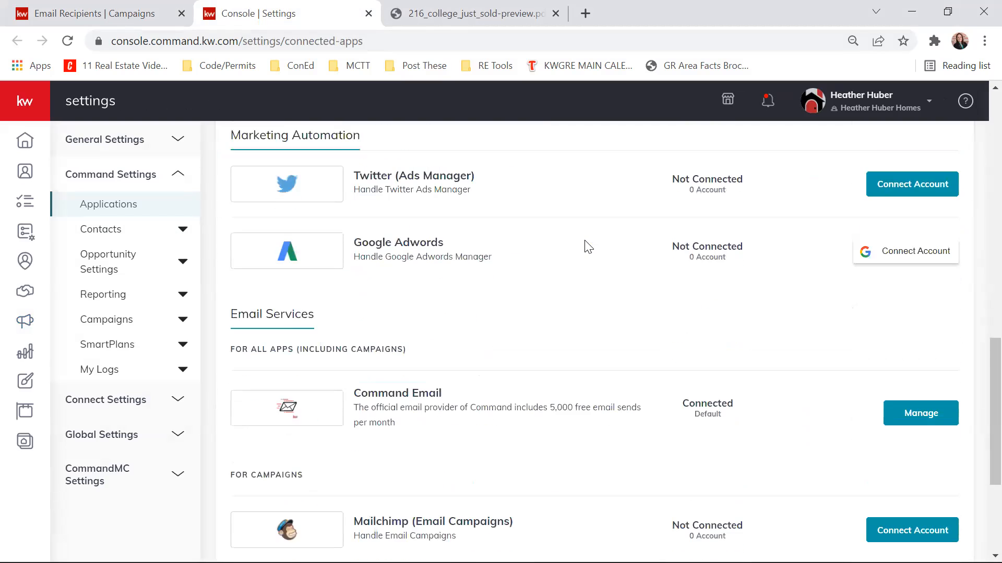
scroll(588, 246, down, 1)
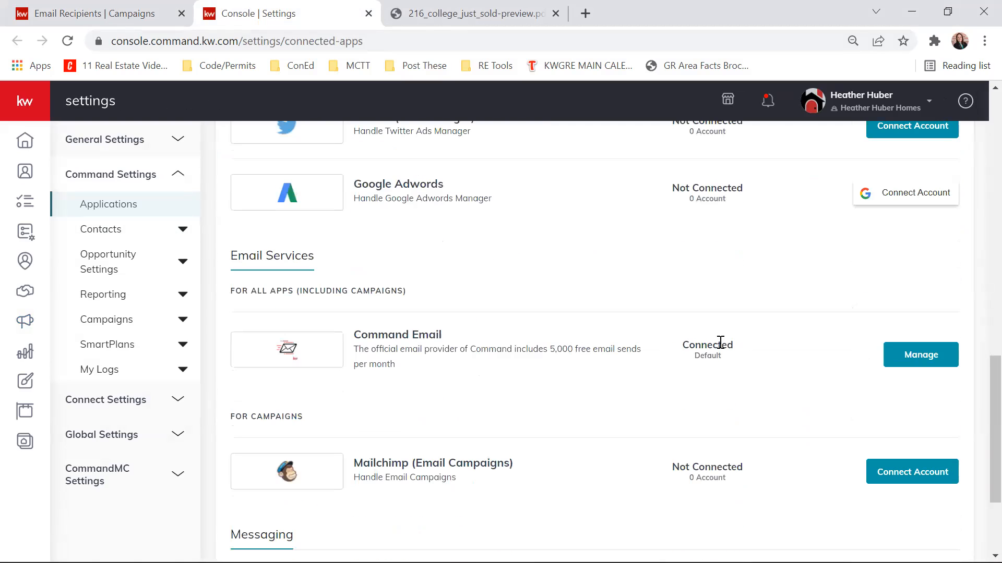
- Open the Command Email configuration and examine the sender name and available reply-to email choices
scroll(720, 342, down, 3)
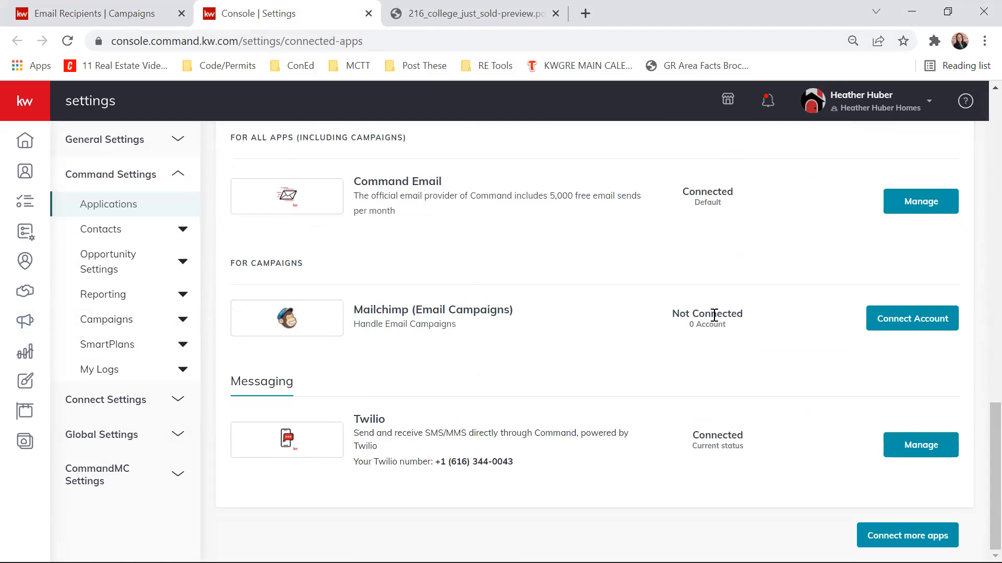
scroll(928, 285, up, 2)
click(914, 279)
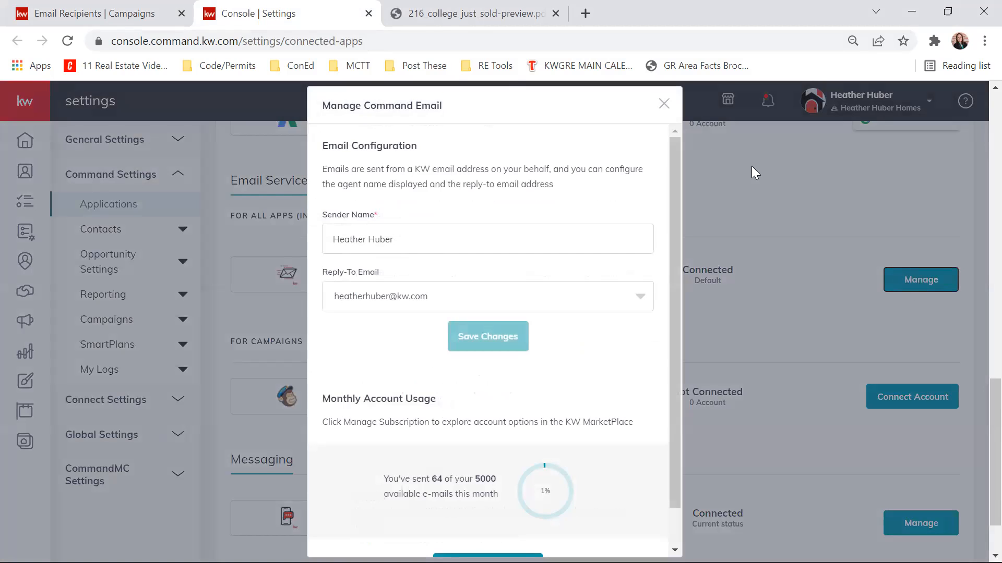
scroll(613, 164, down, 1)
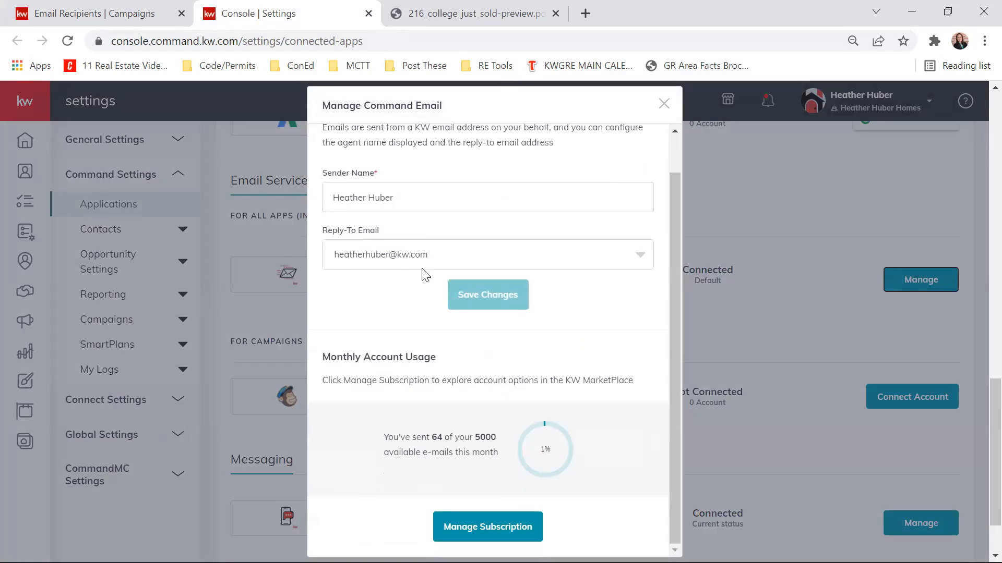
click(427, 196)
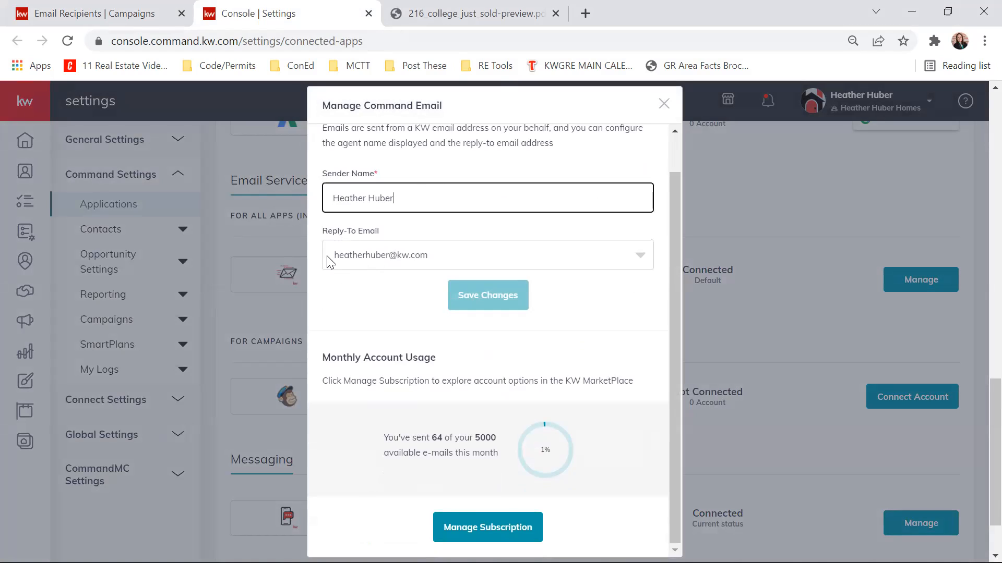
click(422, 261)
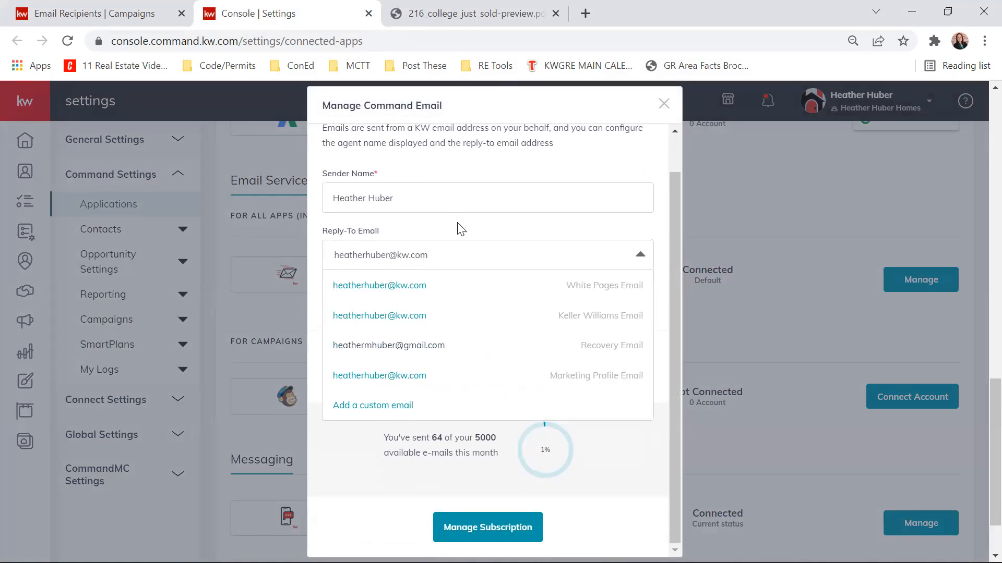
click(452, 235)
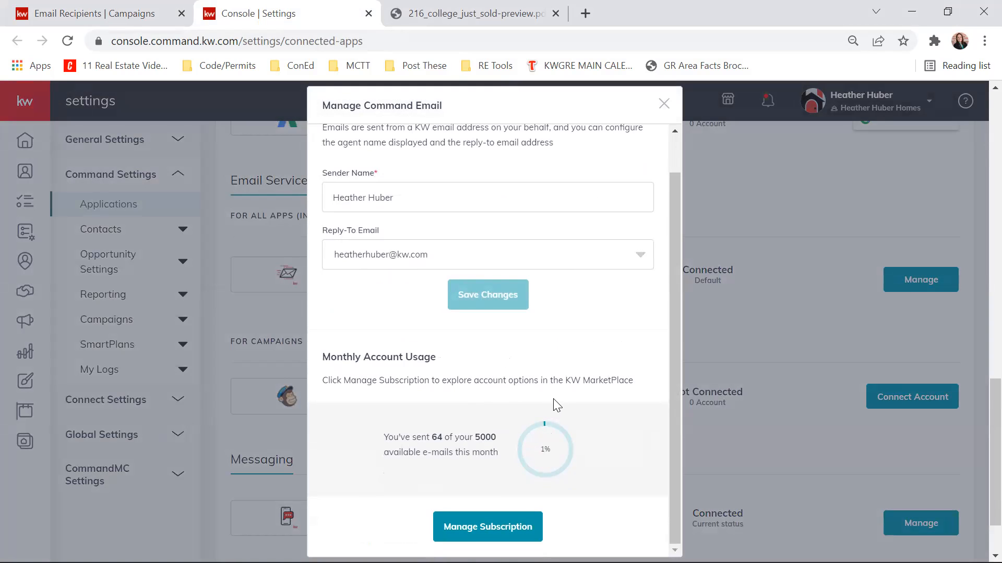
- Check the monthly email usage for Command Email and close its configuration
scroll(554, 404, up, 8)
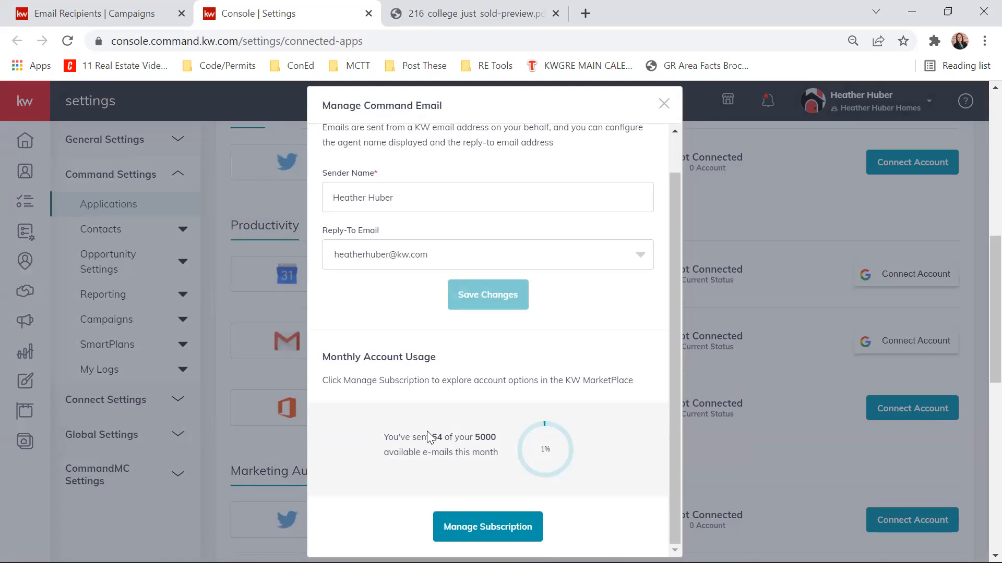
scroll(450, 425, up, 2)
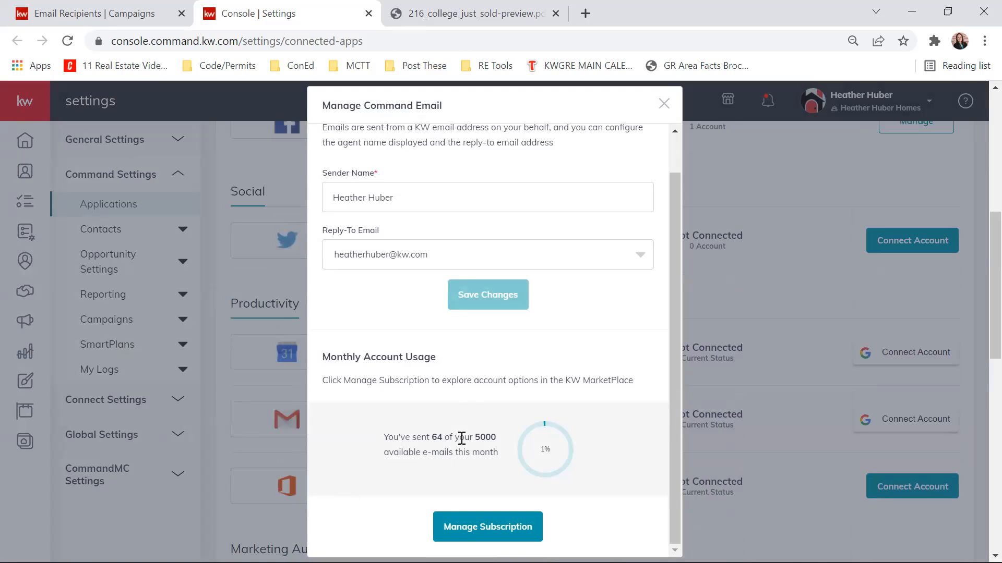
scroll(419, 468, down, 3)
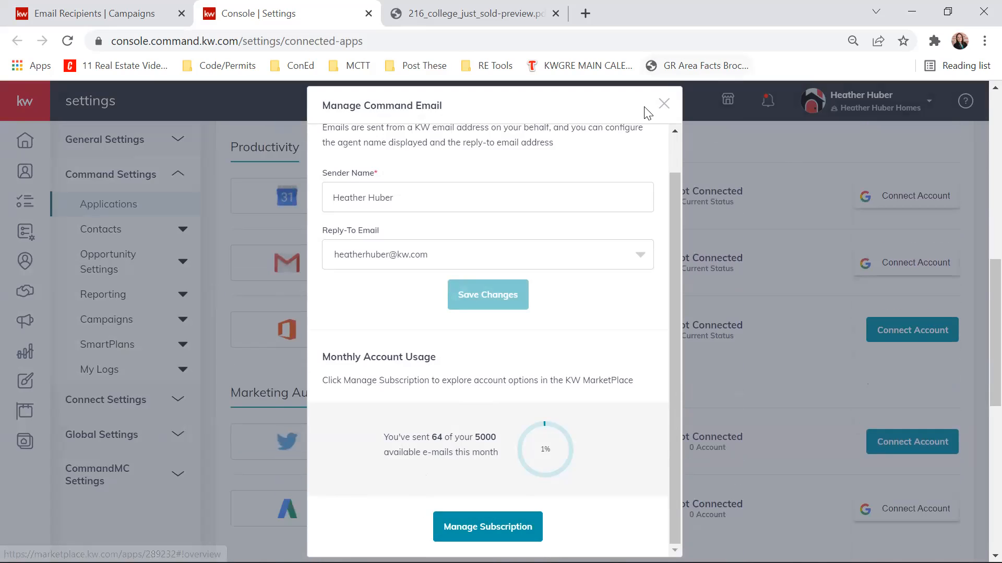
click(662, 104)
- Return to the My Email List page, dismiss the open account menu and refresh the list
click(107, 11)
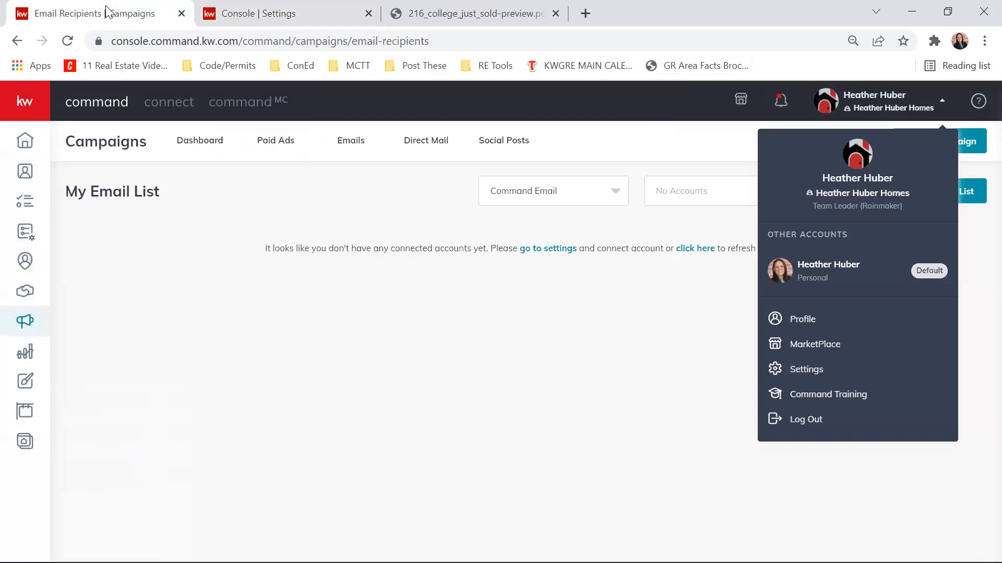
click(579, 305)
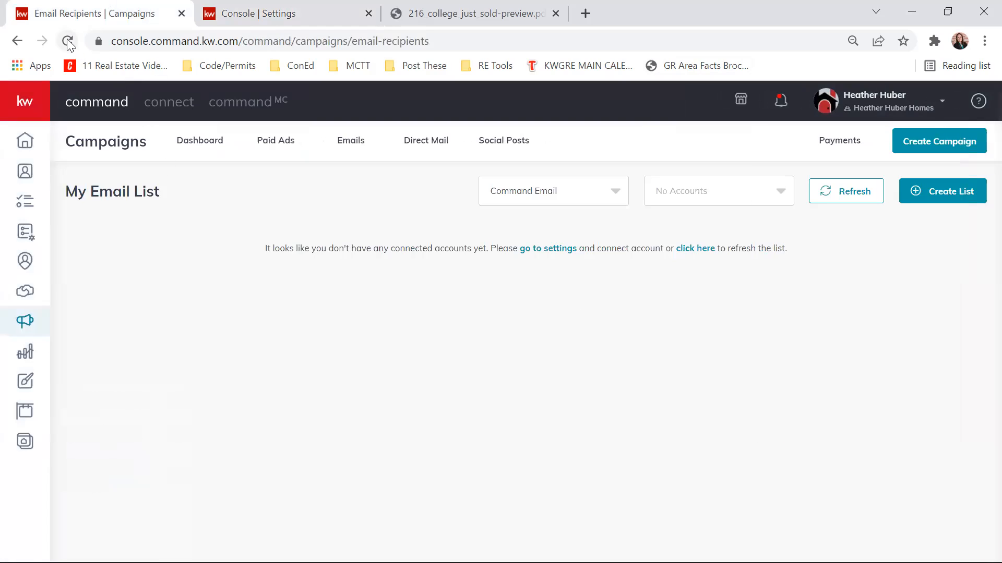
click(705, 250)
- Start a new email campaign and review its goals and the services it can run on
click(944, 146)
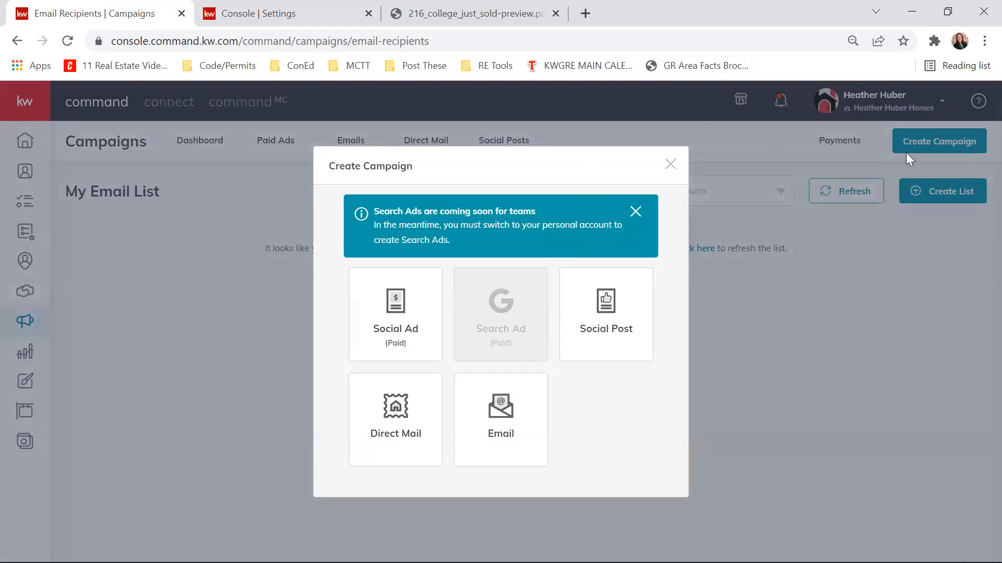
click(669, 163)
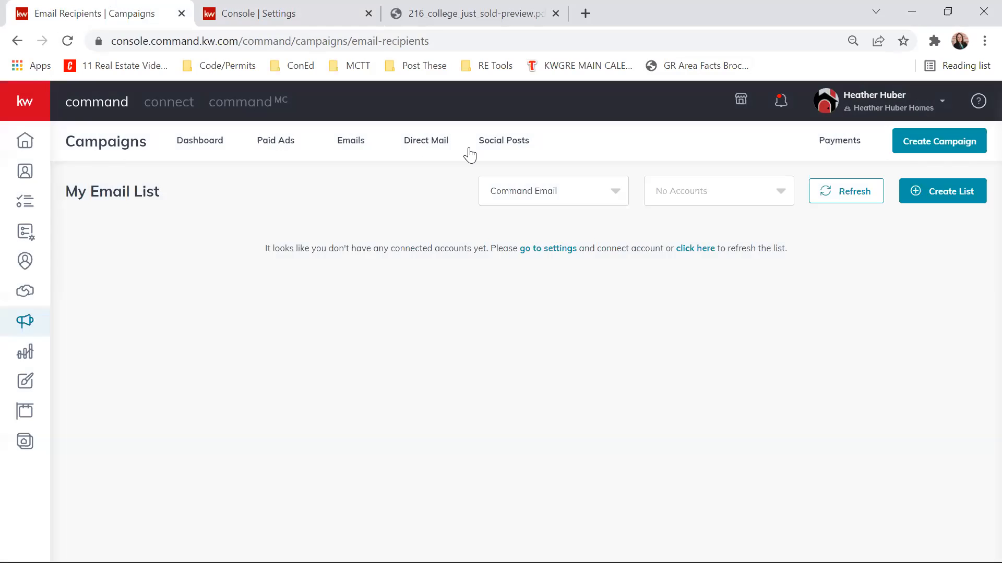
click(954, 139)
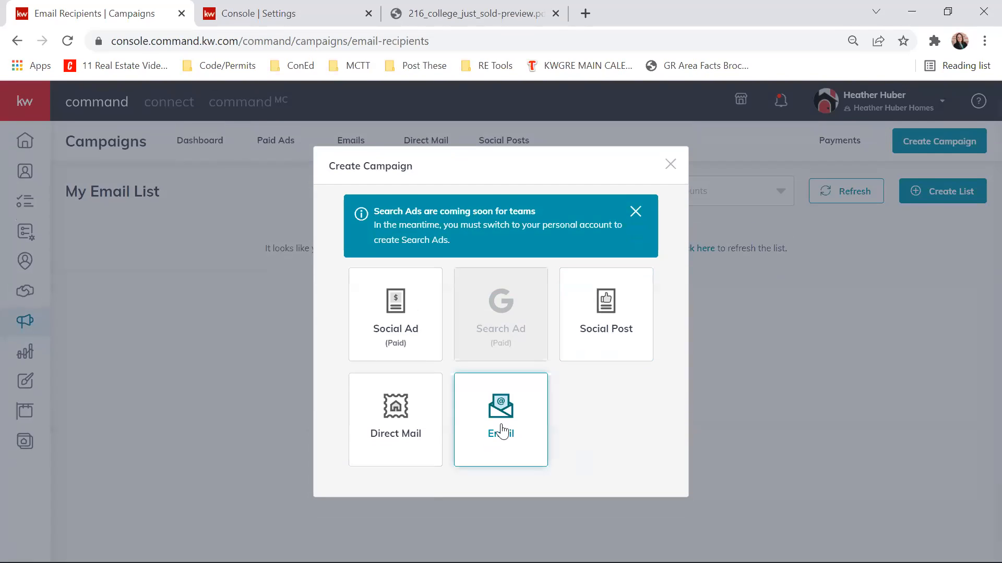
click(501, 425)
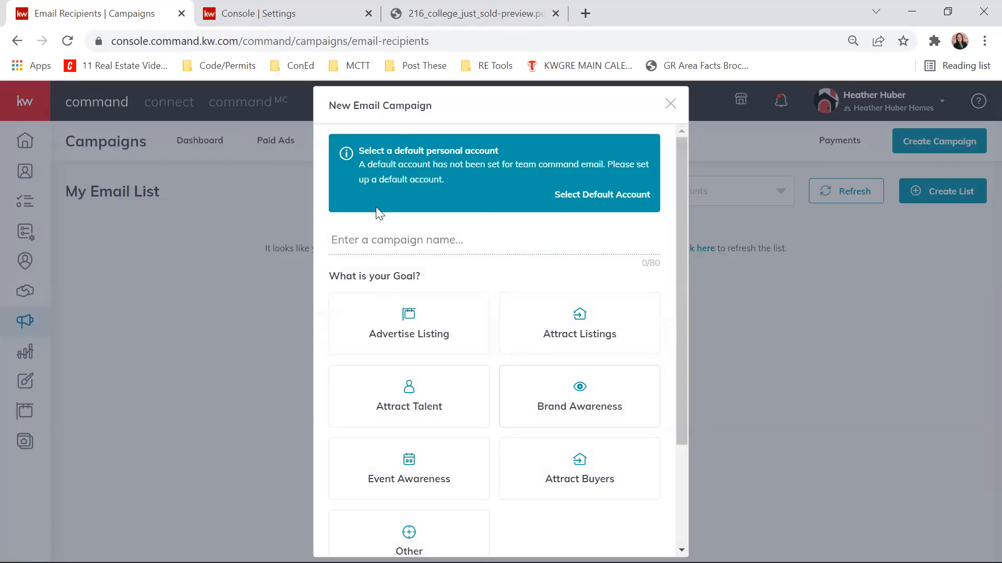
scroll(425, 371, down, 2)
scroll(443, 353, up, 3)
scroll(553, 314, down, 3)
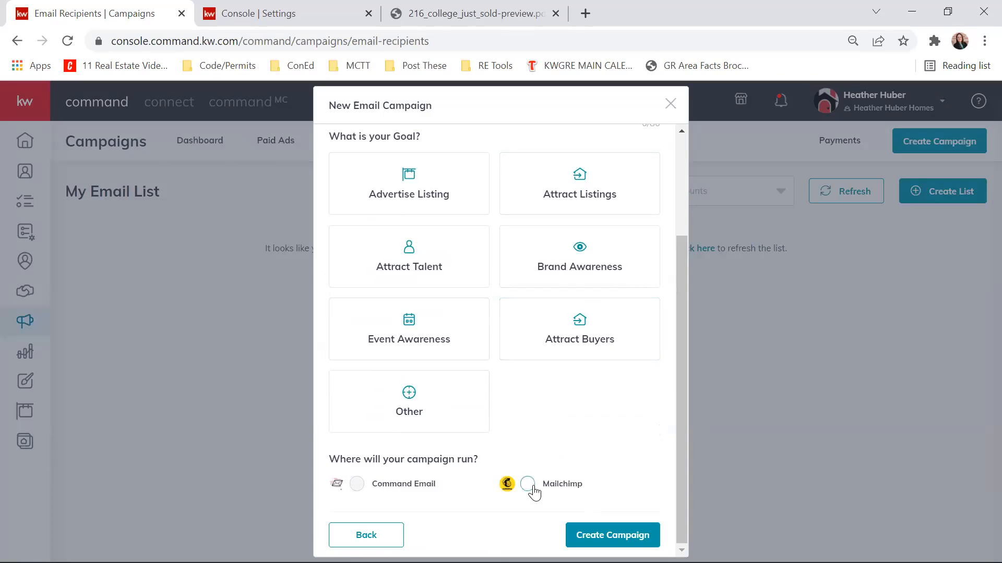
scroll(465, 418, up, 3)
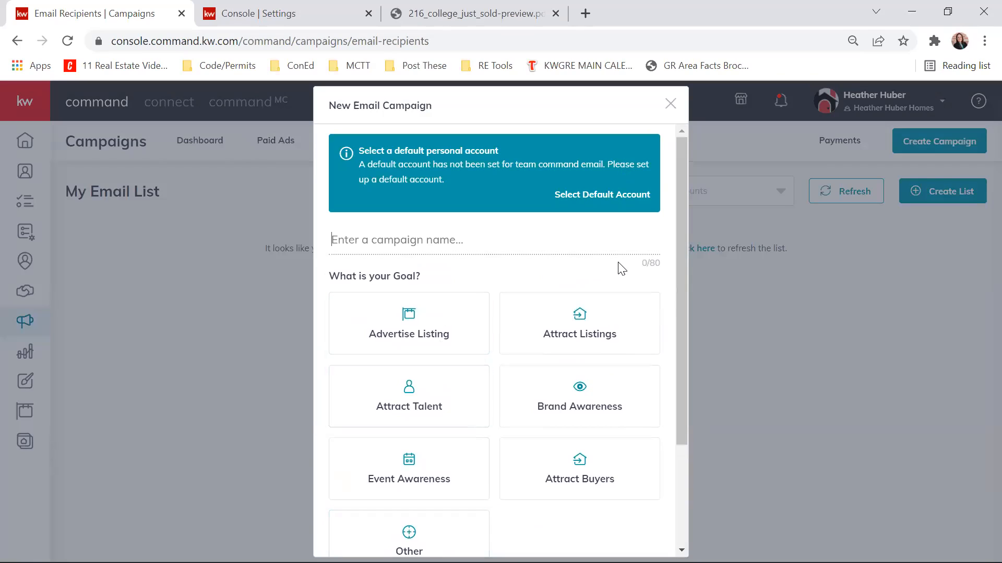
- Name the campaign "Test Run", set its goal to Other and try to choose Mailchimp as its service
text(Test Run)
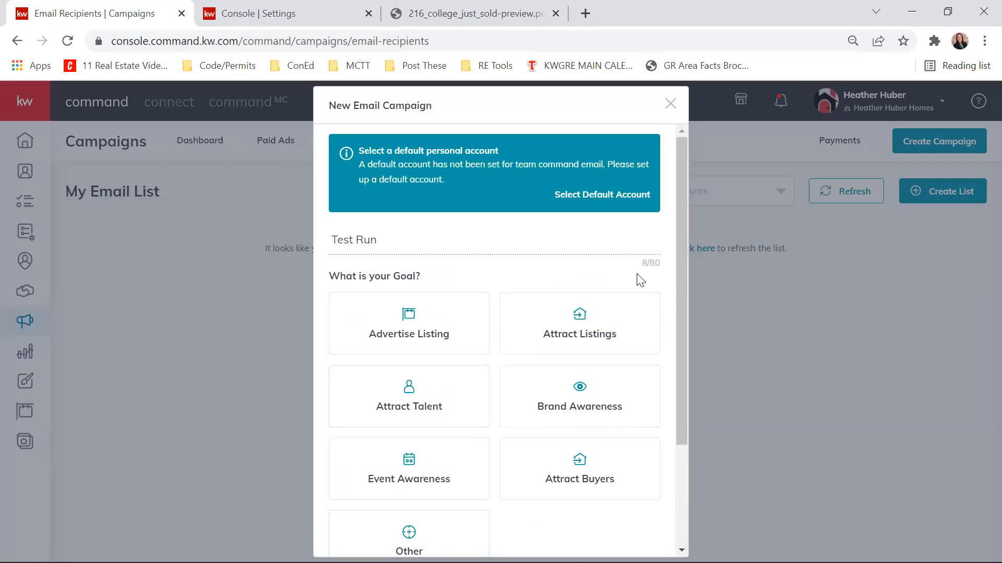
scroll(527, 289, down, 3)
click(403, 411)
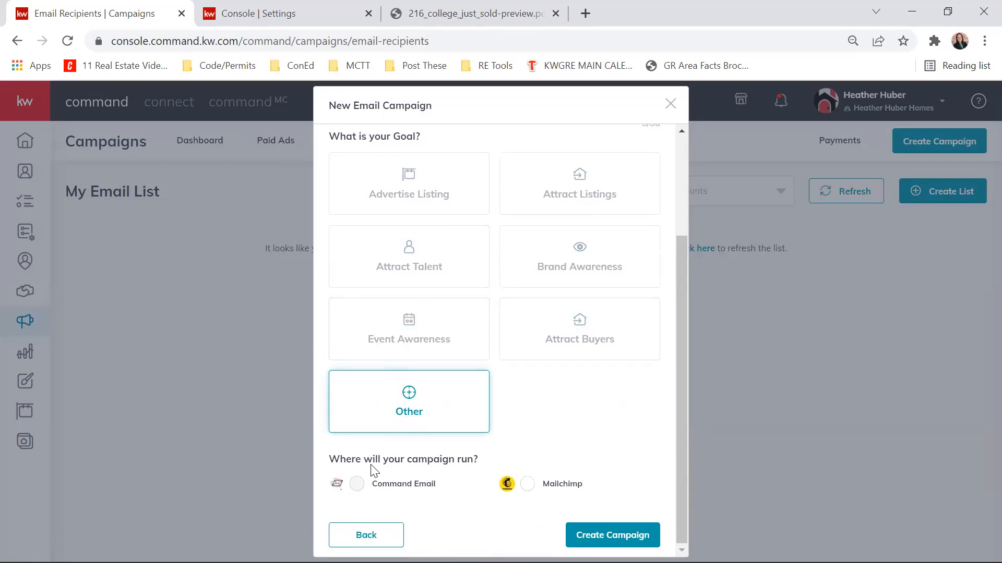
click(528, 486)
scroll(555, 404, up, 1)
scroll(555, 403, up, 3)
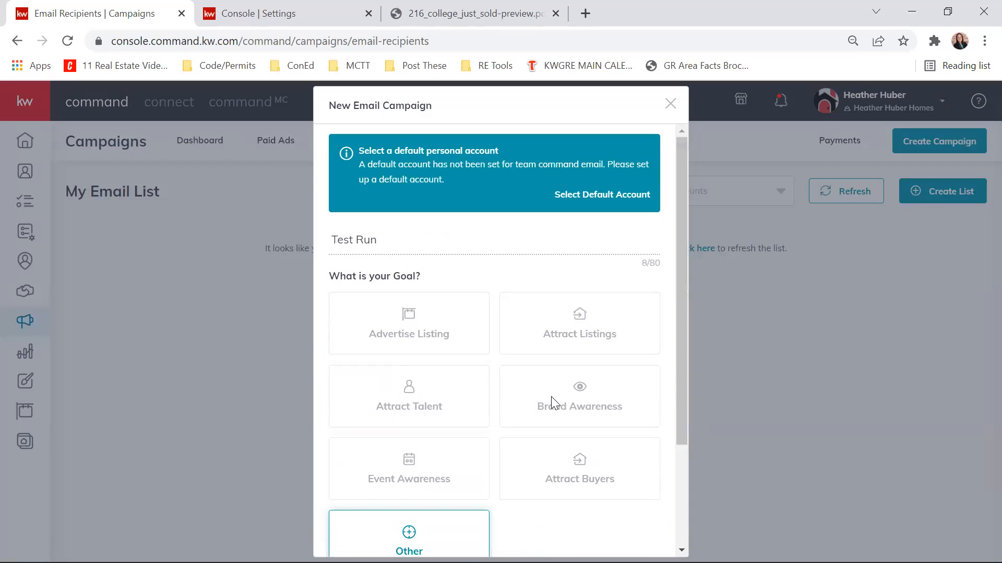
scroll(552, 403, down, 3)
scroll(552, 404, up, 3)
- Follow the campaign's default account selection to the application settings and review the Command Email configuration
click(566, 194)
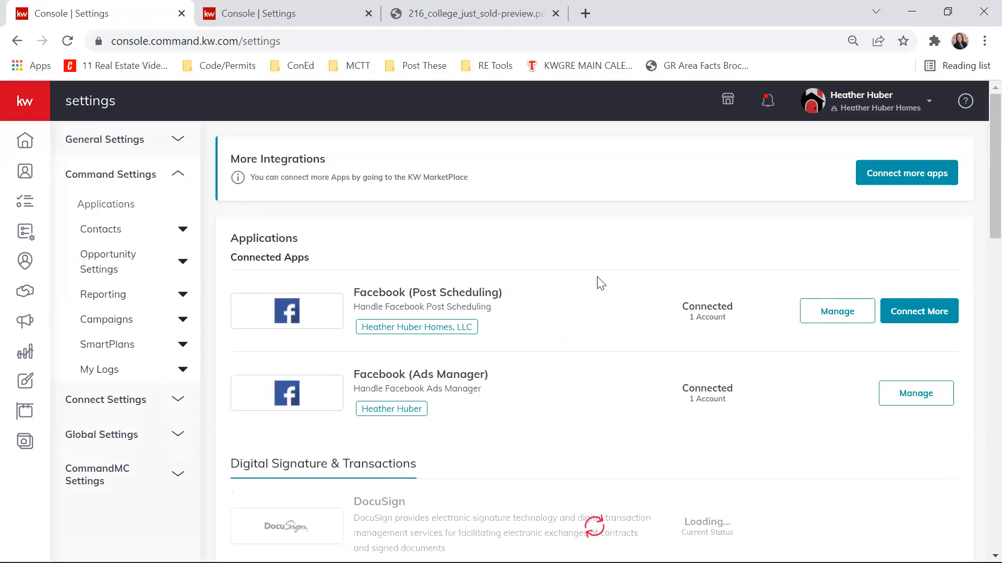
scroll(608, 277, down, 4)
scroll(608, 277, down, 10)
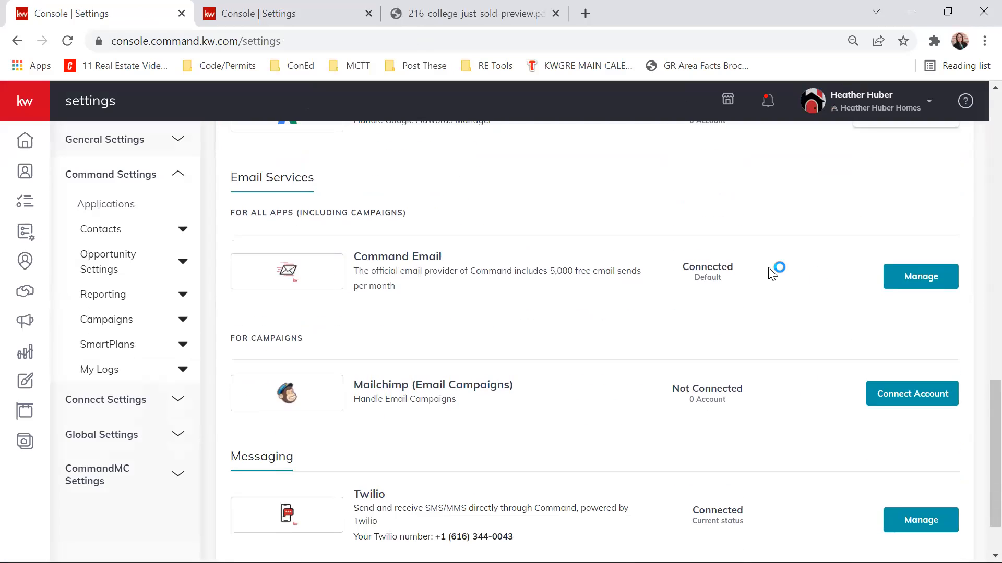
click(944, 275)
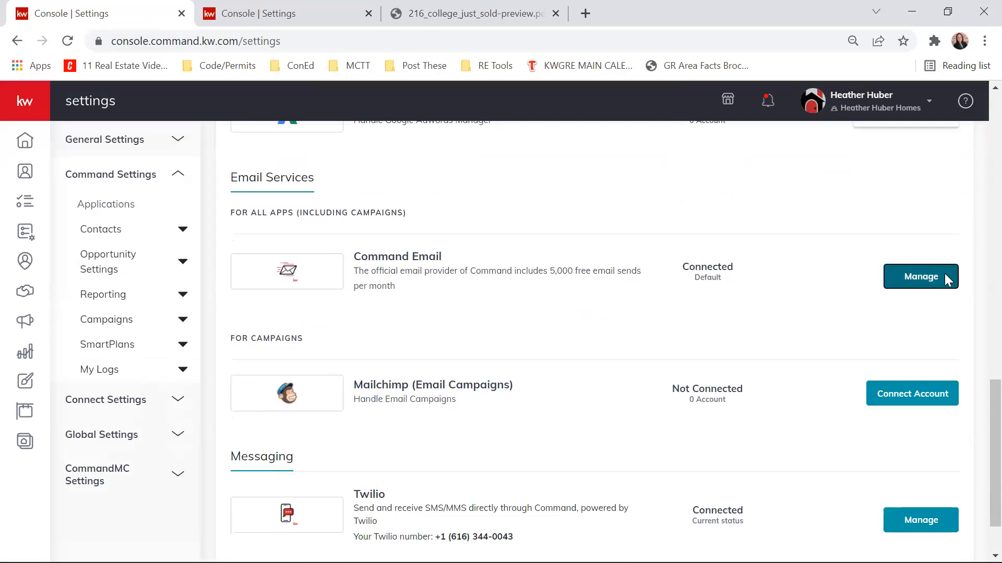
scroll(547, 261, down, 2)
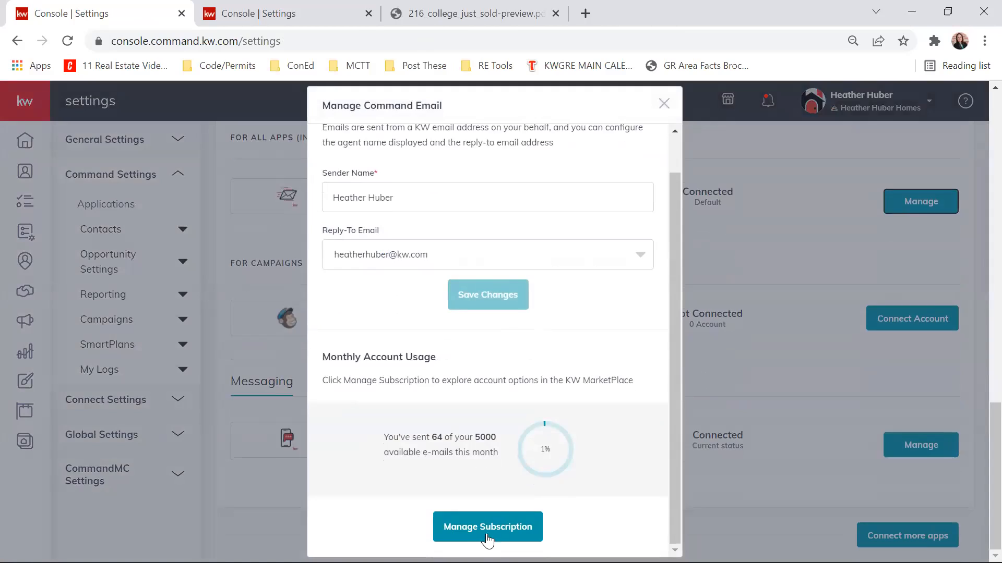
- Open the Command Email subscription page in the marketplace and examine its features, available plans and monthly prices
click(482, 532)
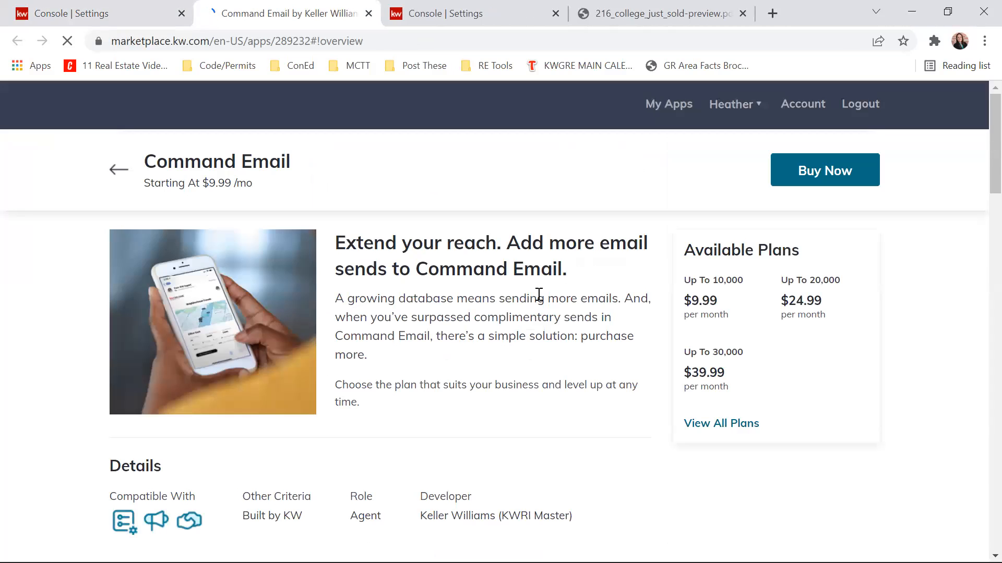
scroll(553, 285, down, 3)
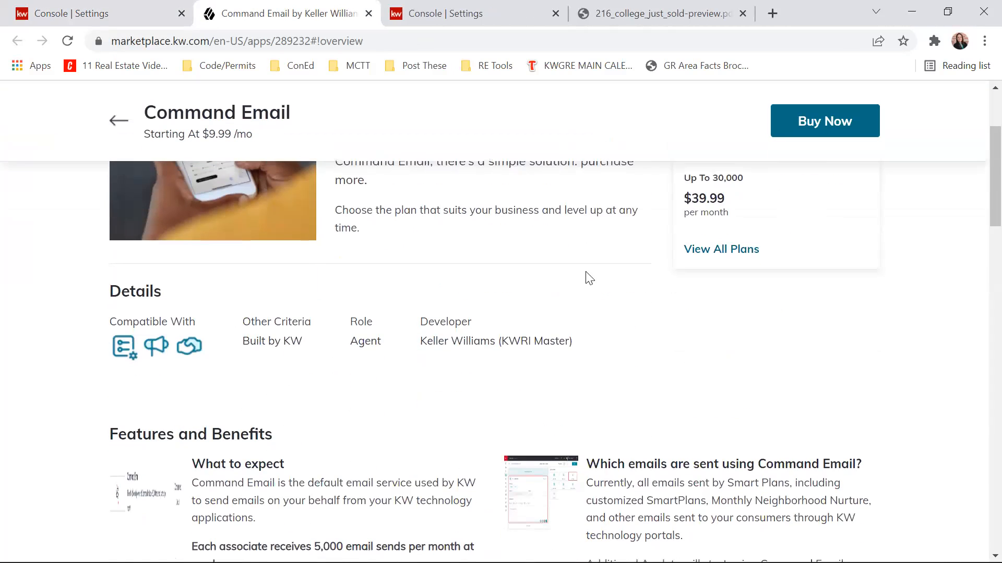
scroll(978, 317, down, 3)
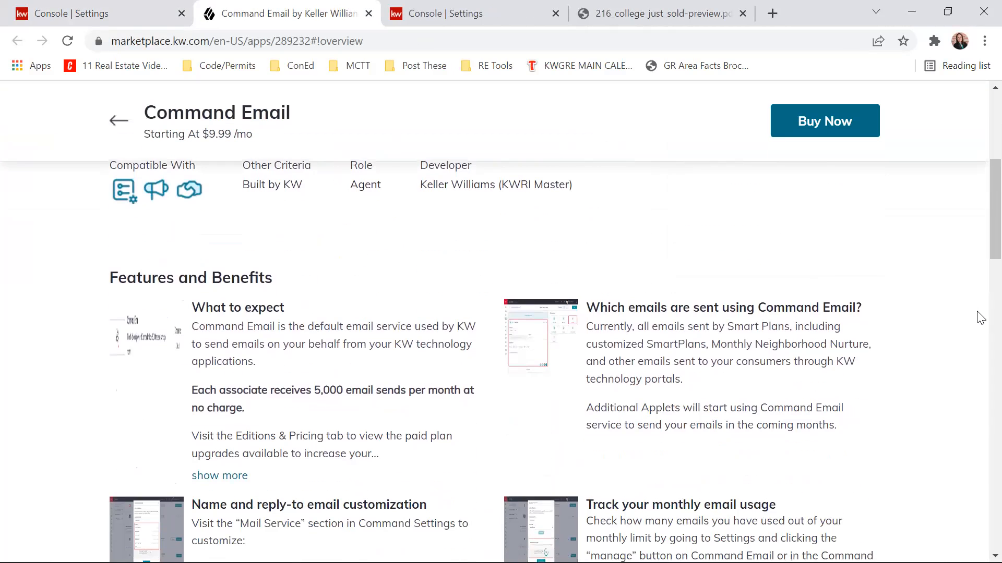
scroll(980, 317, down, 10)
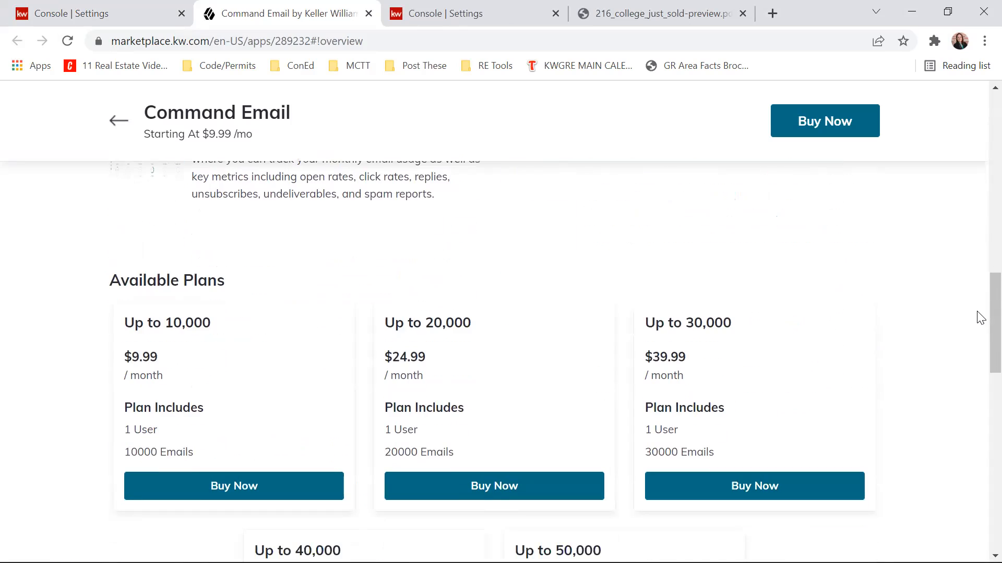
scroll(980, 317, down, 6)
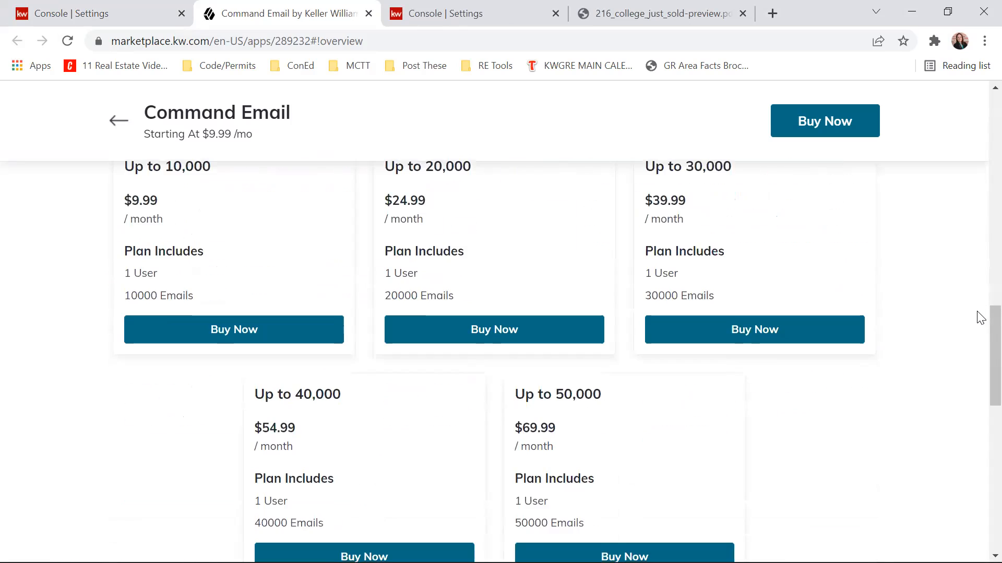
scroll(980, 318, down, 9)
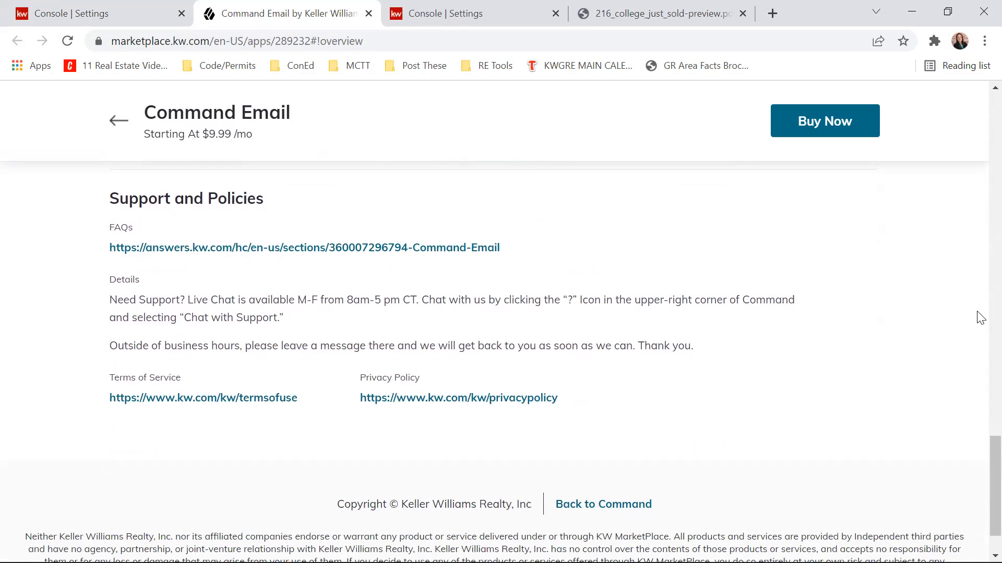
scroll(980, 317, up, 12)
scroll(979, 317, up, 11)
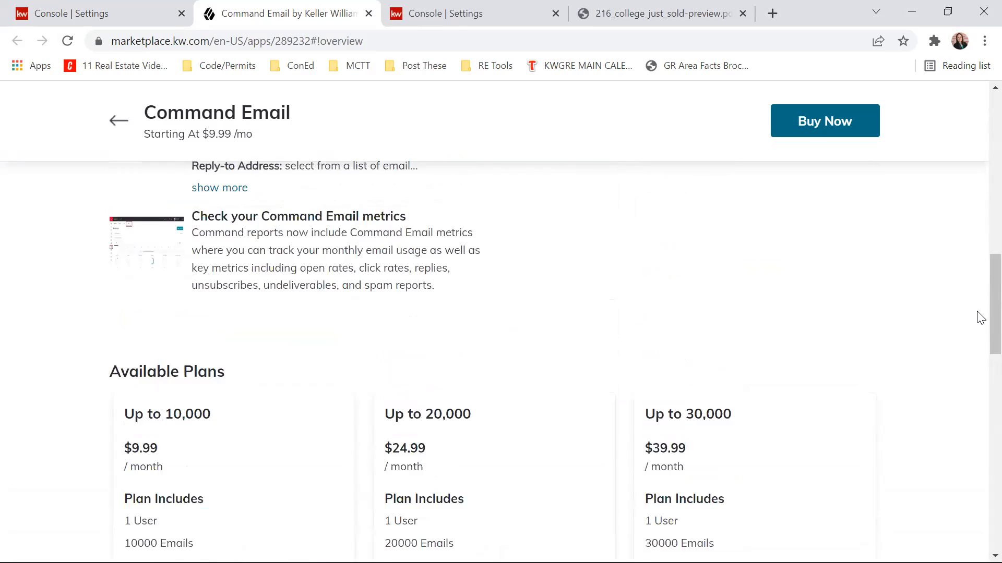
scroll(980, 317, up, 5)
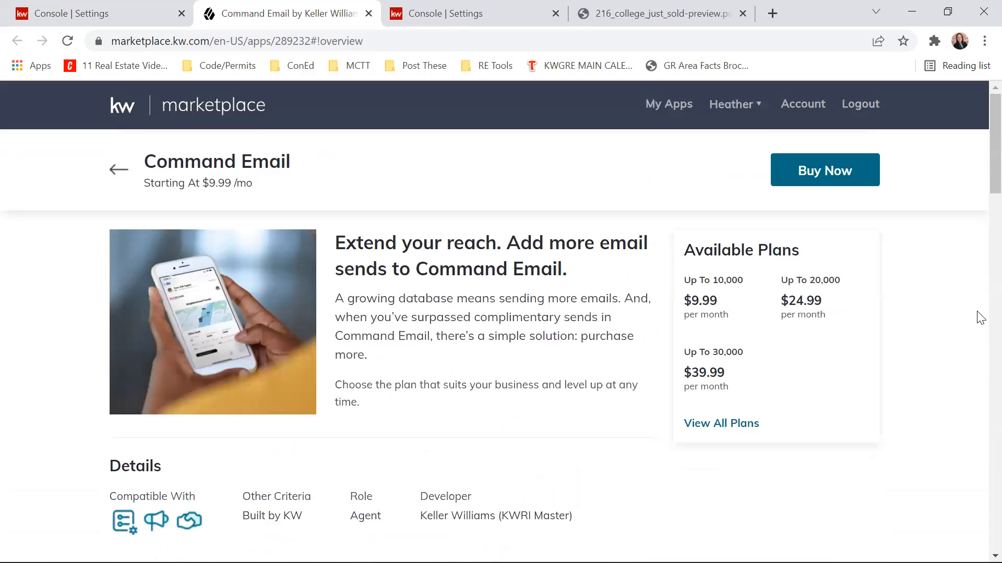
- Close the Command Email configuration in the settings, switch from the team to the personal account and check its email services
click(3, 3)
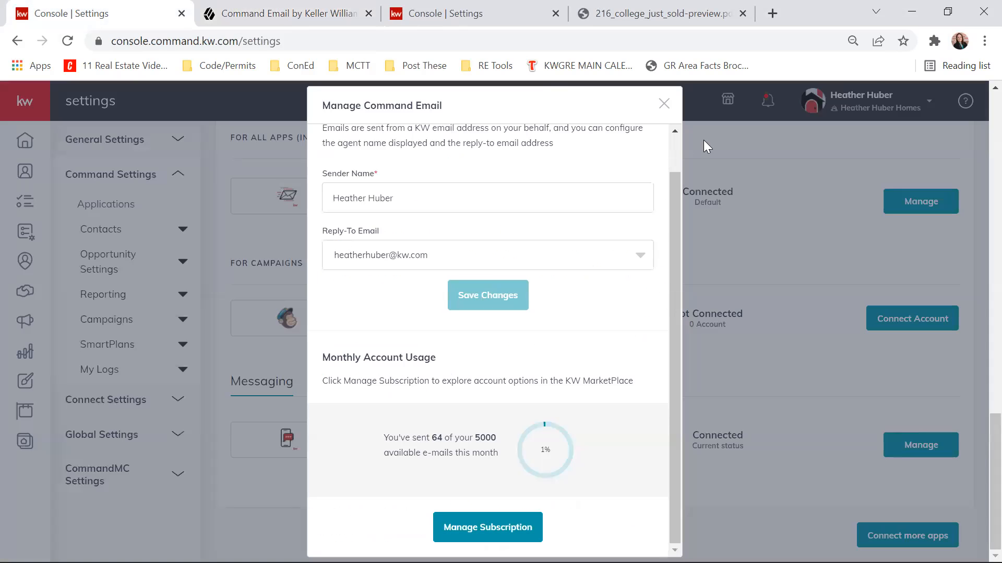
click(663, 104)
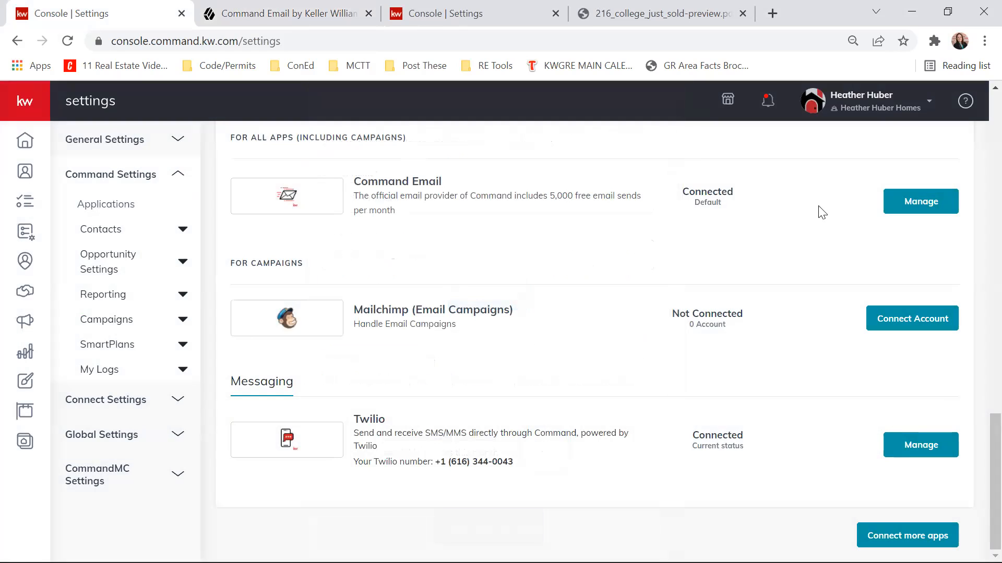
click(911, 103)
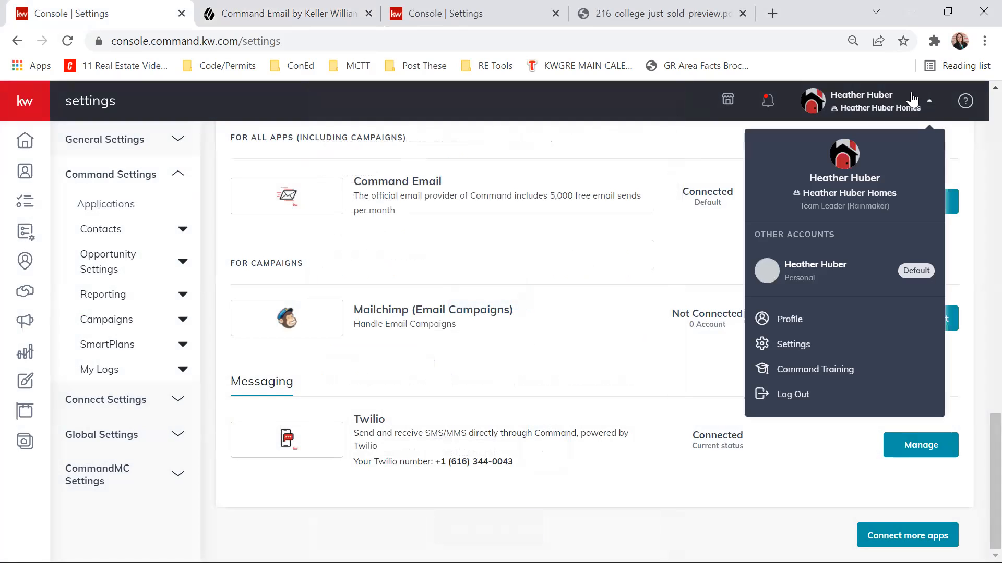
click(821, 278)
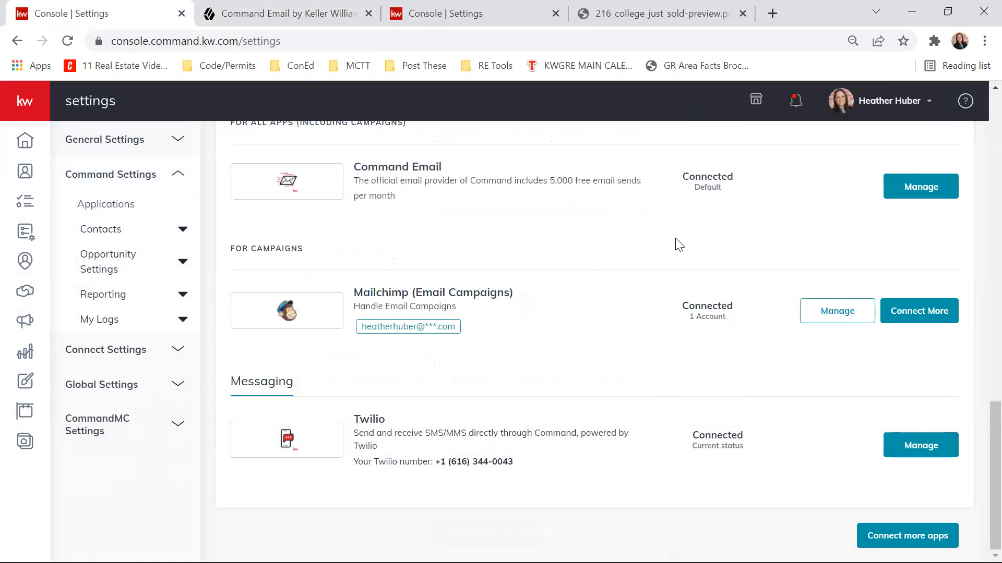
scroll(574, 339, up, 2)
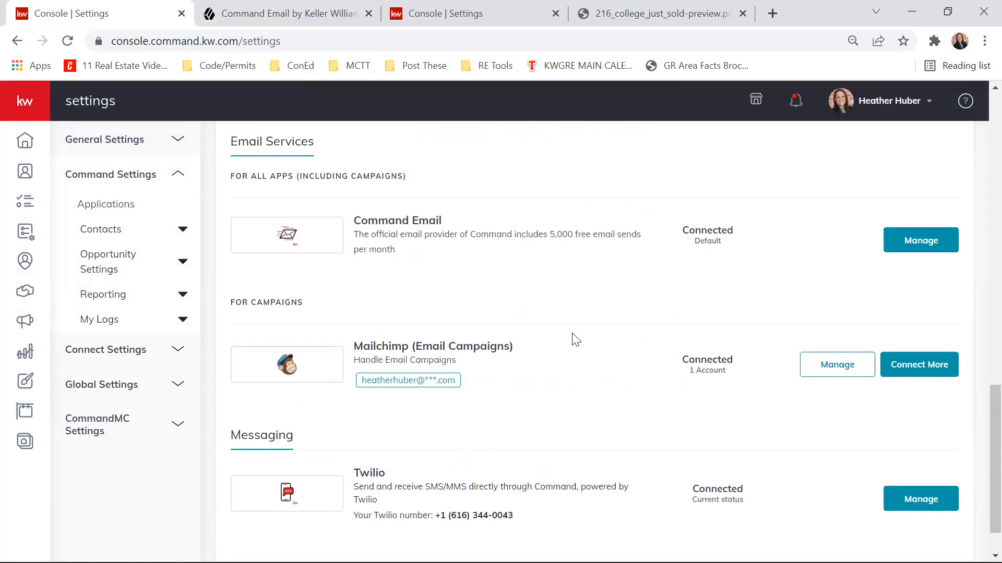
scroll(490, 284, down, 10)
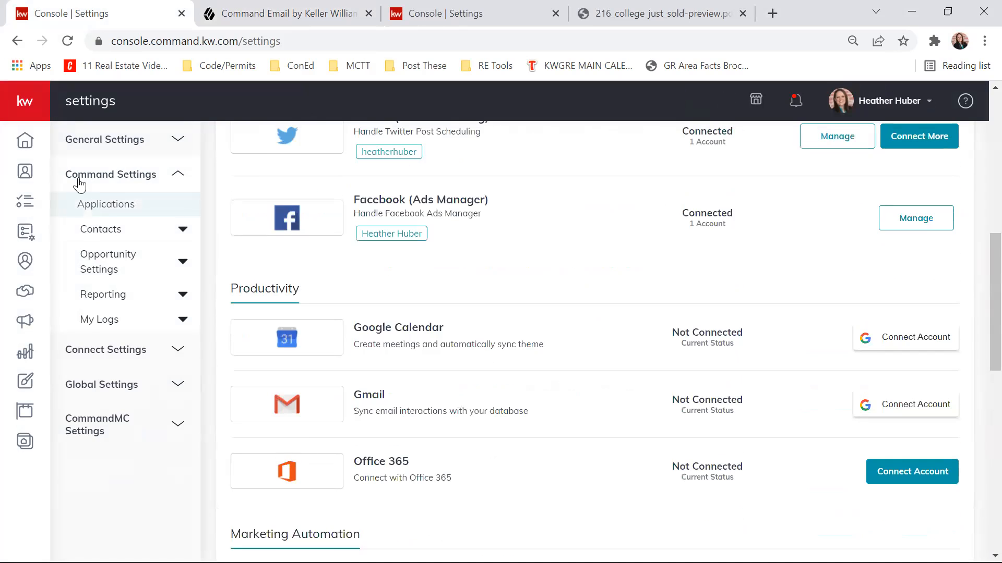
- Create an email campaign named "Test Run" with the goal Other, running on Command Email
click(23, 330)
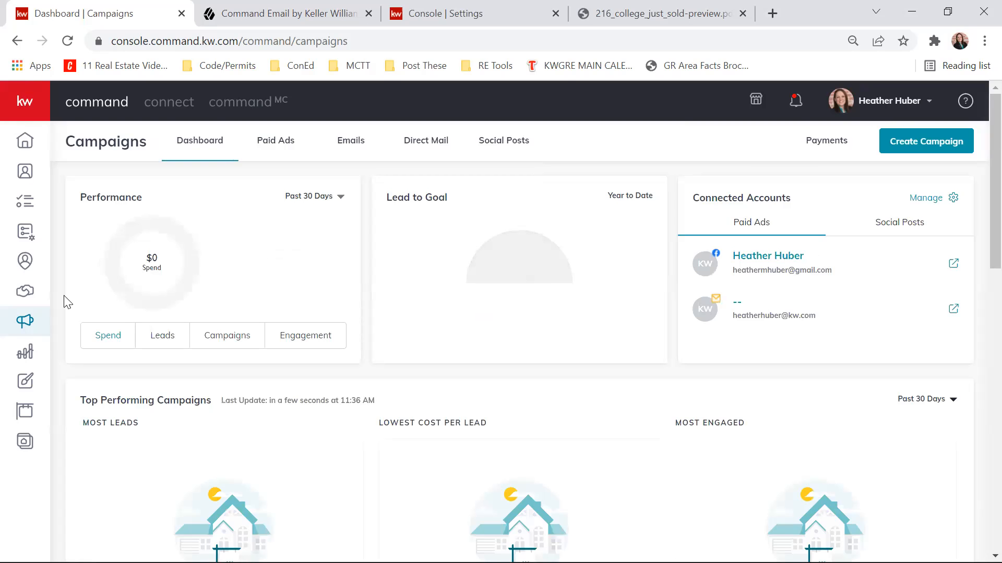
click(924, 145)
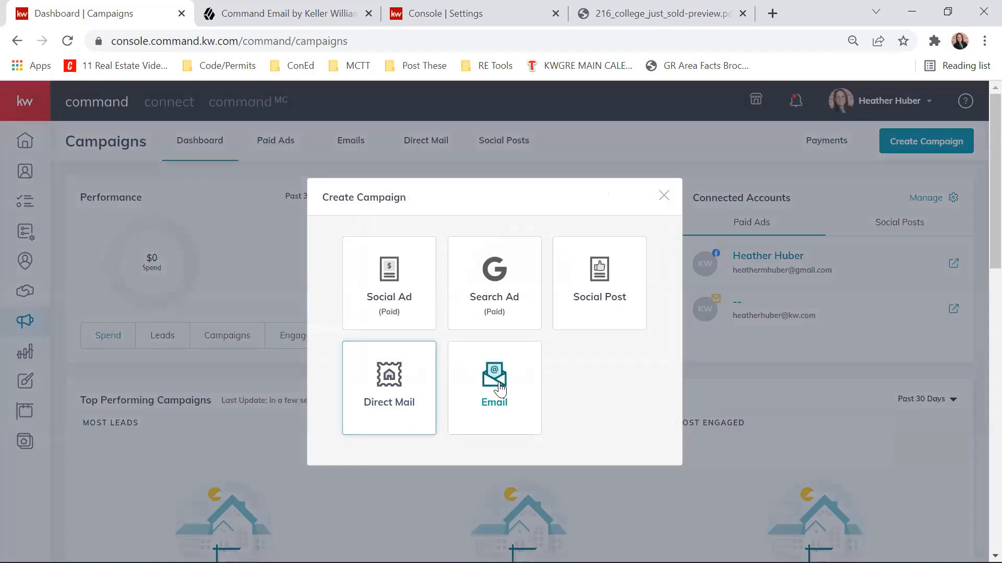
text(Test Run)
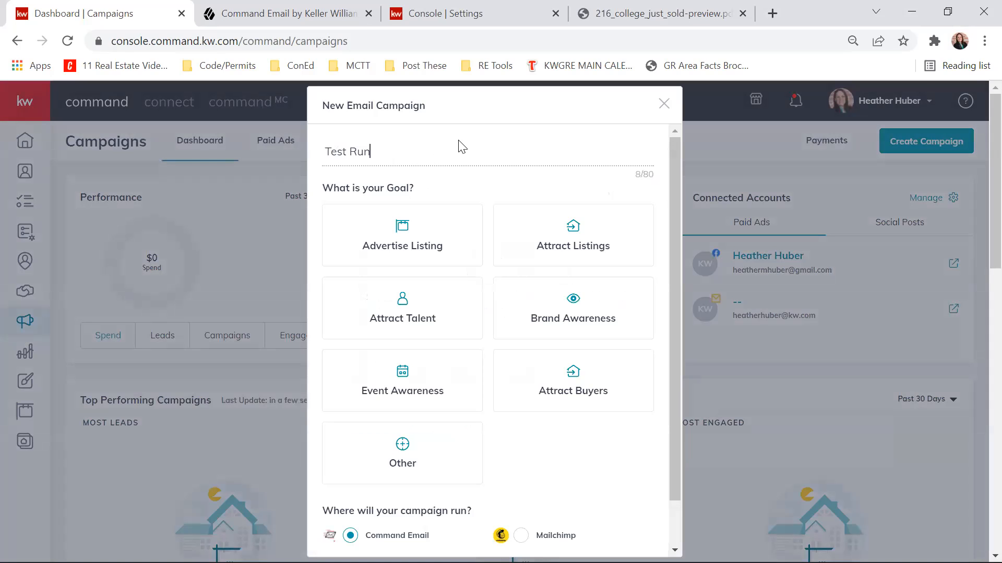
click(403, 474)
scroll(381, 443, down, 1)
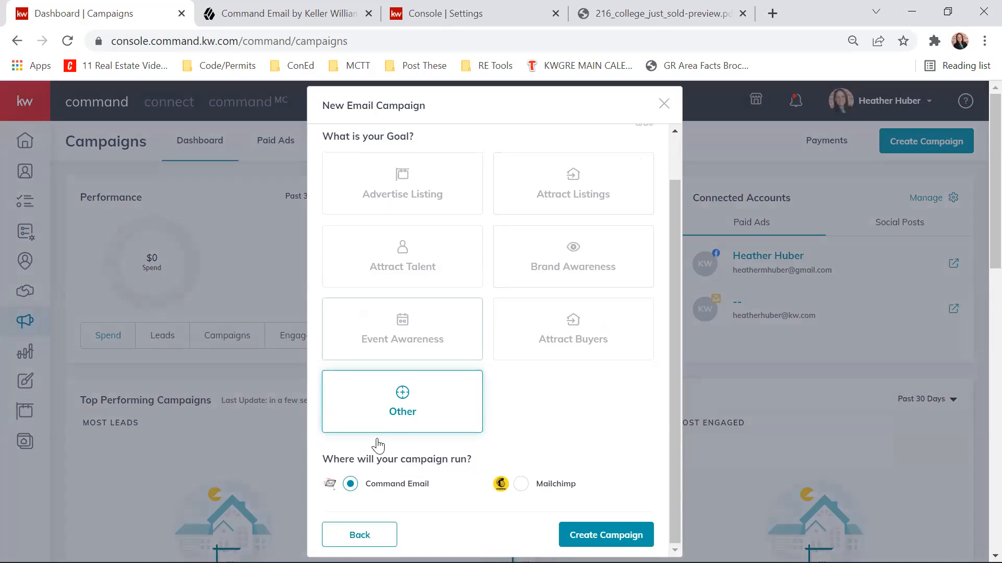
click(613, 533)
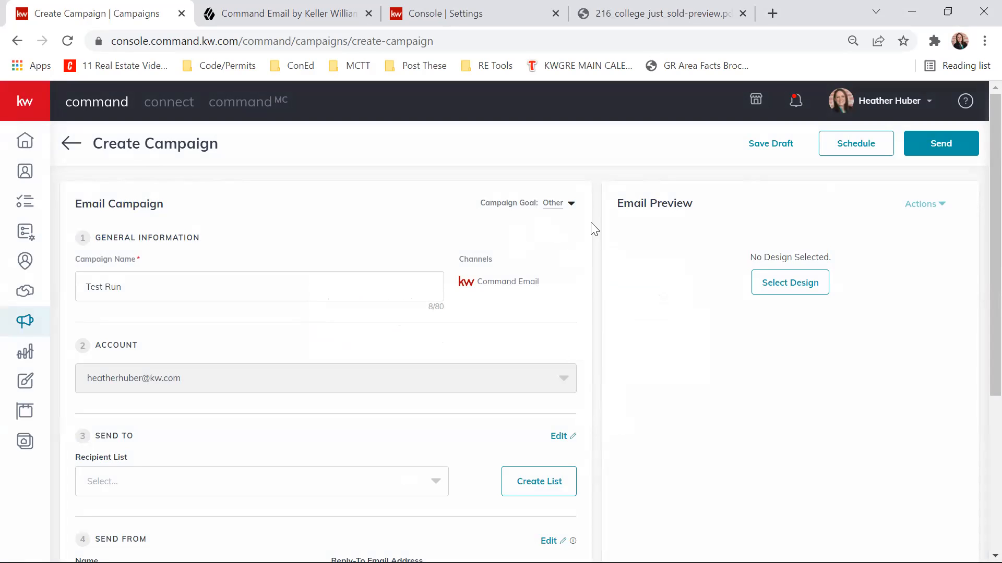
- Review the campaign's general information and account, and choose Previous Clients as the recipient list
scroll(592, 228, down, 5)
scroll(595, 331, up, 5)
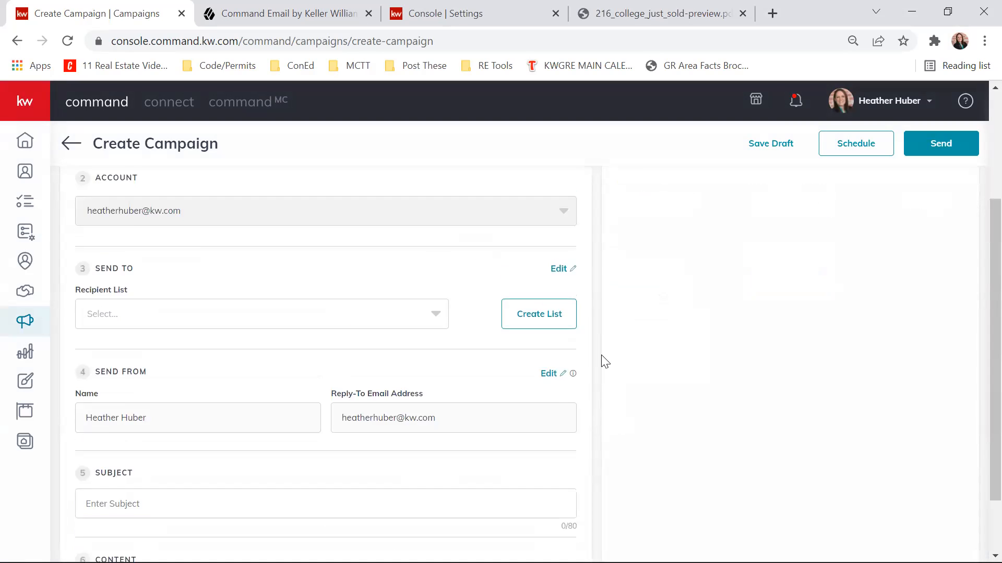
drag(86, 287, 128, 287)
click(132, 287)
scroll(249, 282, down, 3)
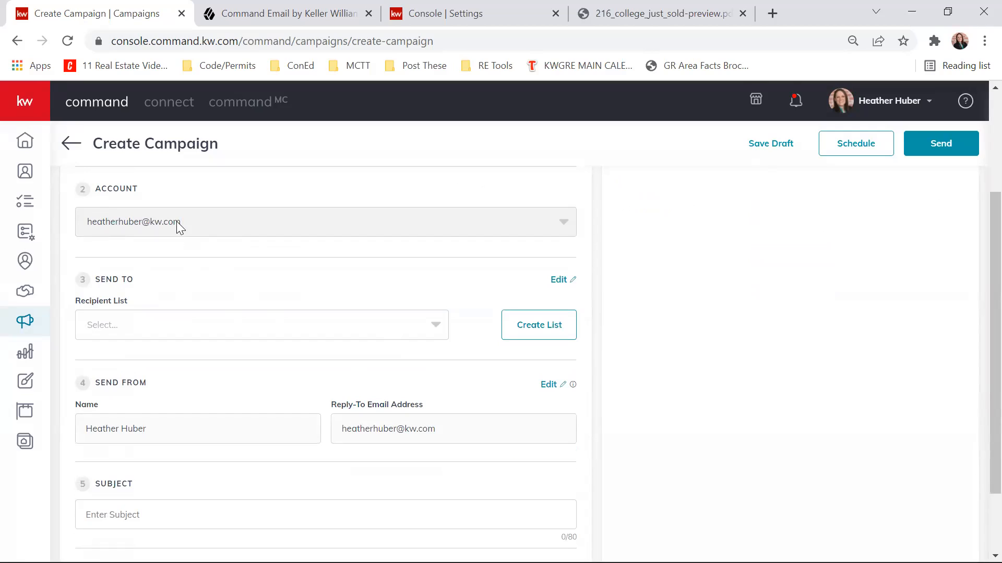
click(268, 325)
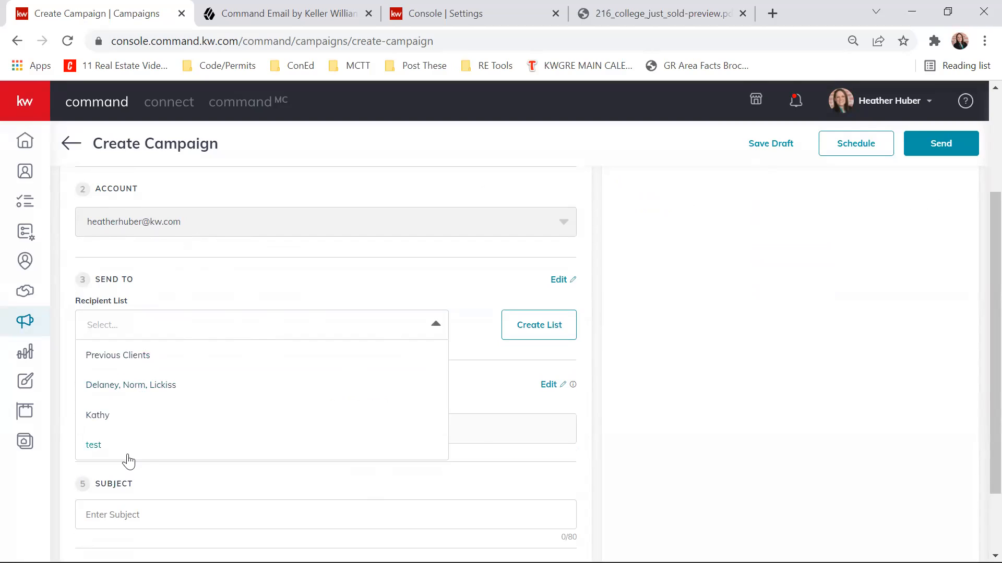
click(148, 292)
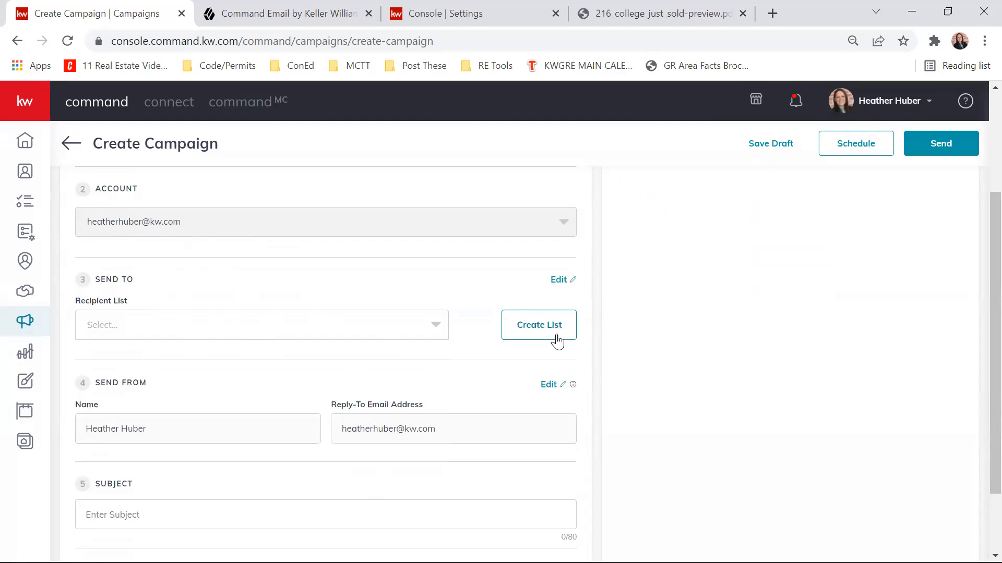
click(250, 330)
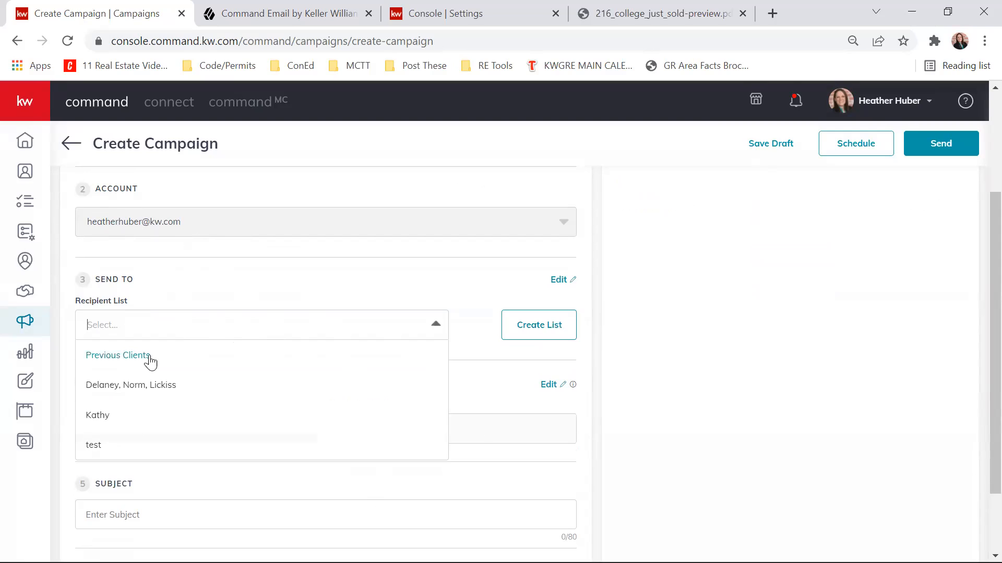
click(143, 360)
- Open the Previous Clients list for editing, look through its selected contacts and close it without changes
right_click(554, 280)
click(517, 277)
click(556, 281)
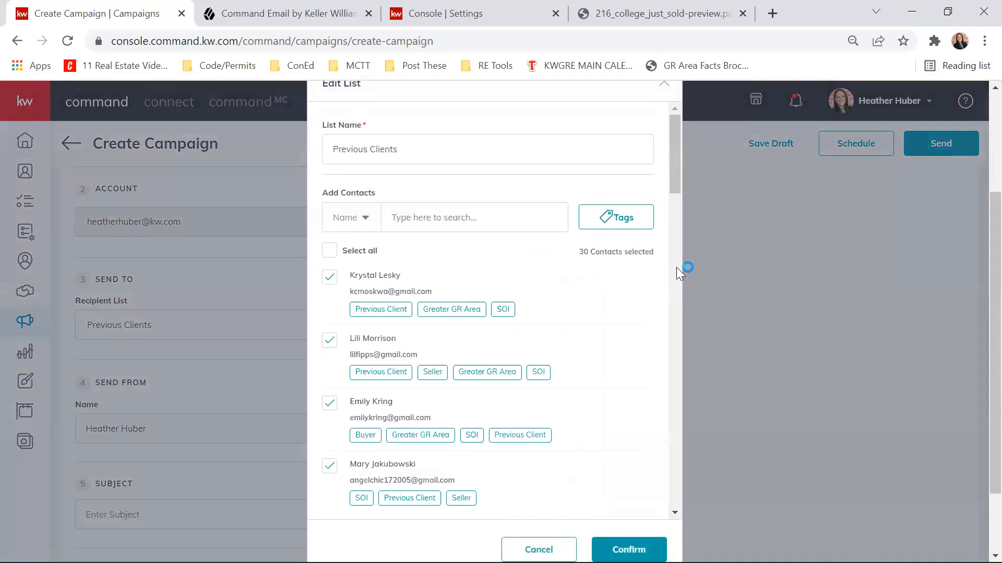
scroll(435, 252, down, 15)
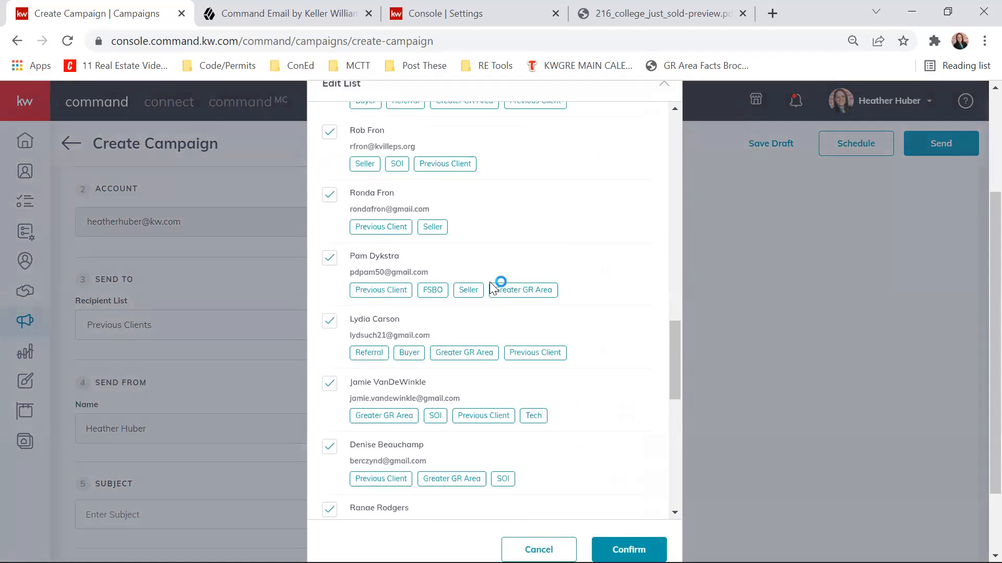
scroll(527, 352, down, 5)
scroll(536, 351, up, 20)
scroll(543, 239, up, 3)
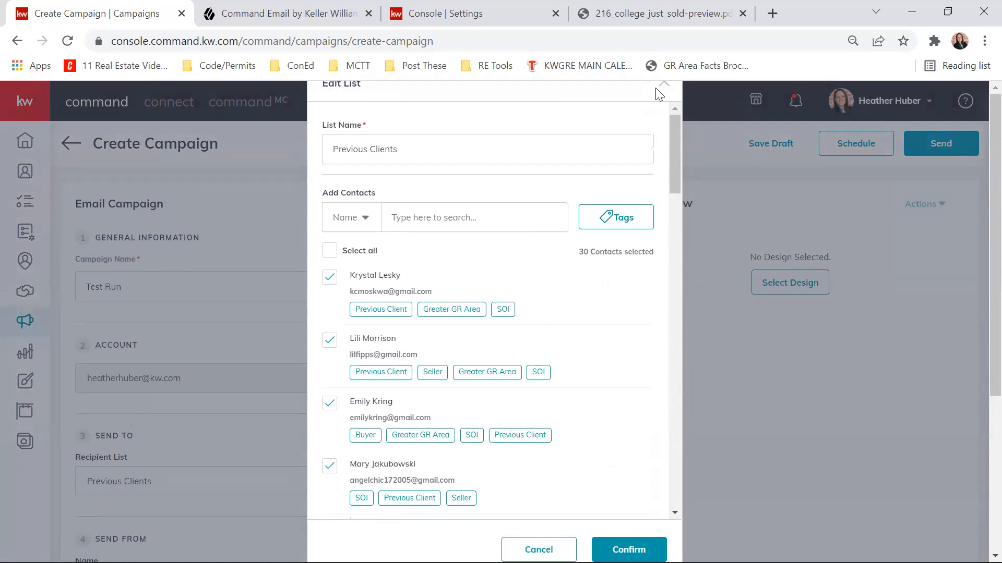
click(666, 89)
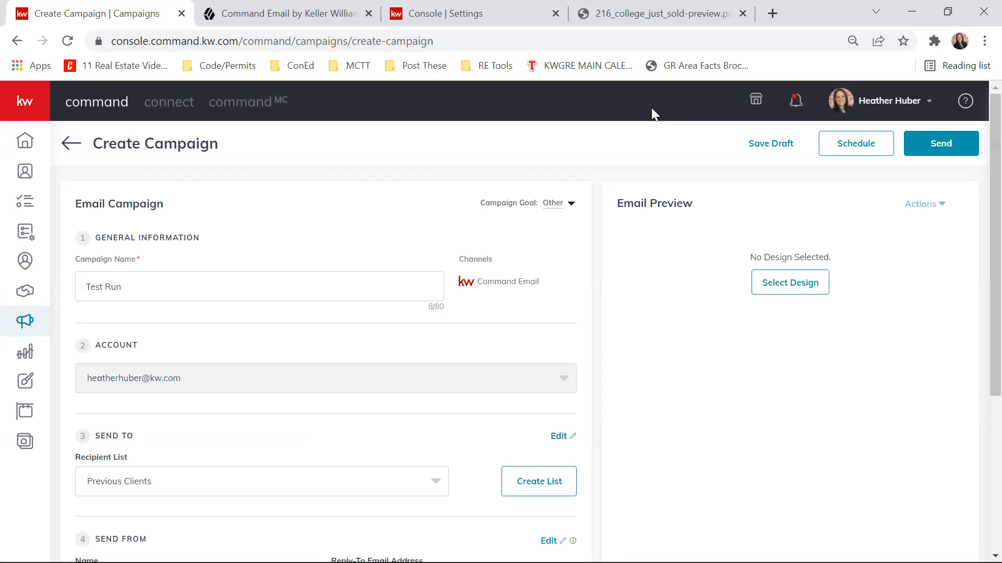
- Check the campaign's sender details and enter "Happy Thursday!" as the email subject
scroll(624, 273, down, 2)
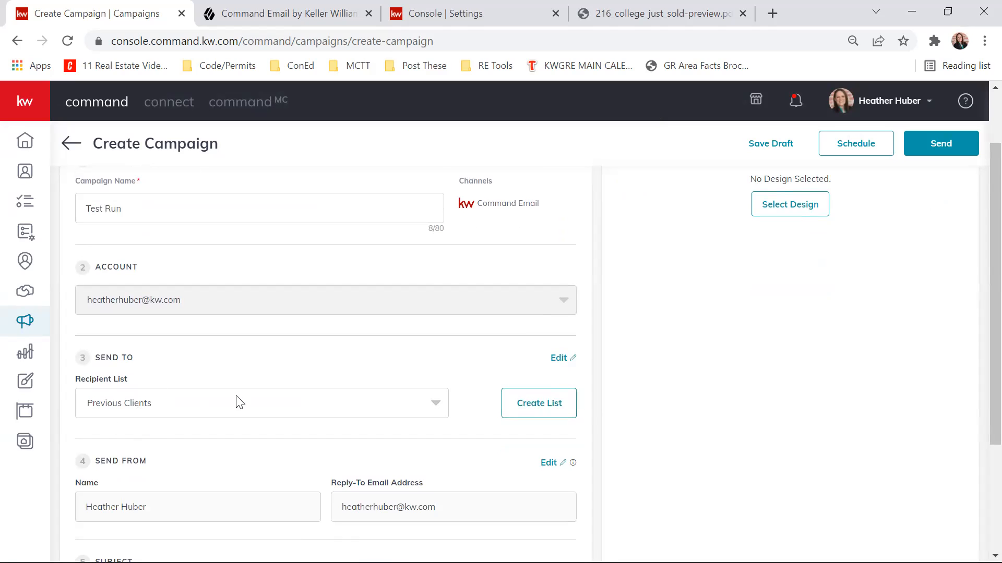
scroll(94, 346, down, 1)
scroll(112, 331, down, 1)
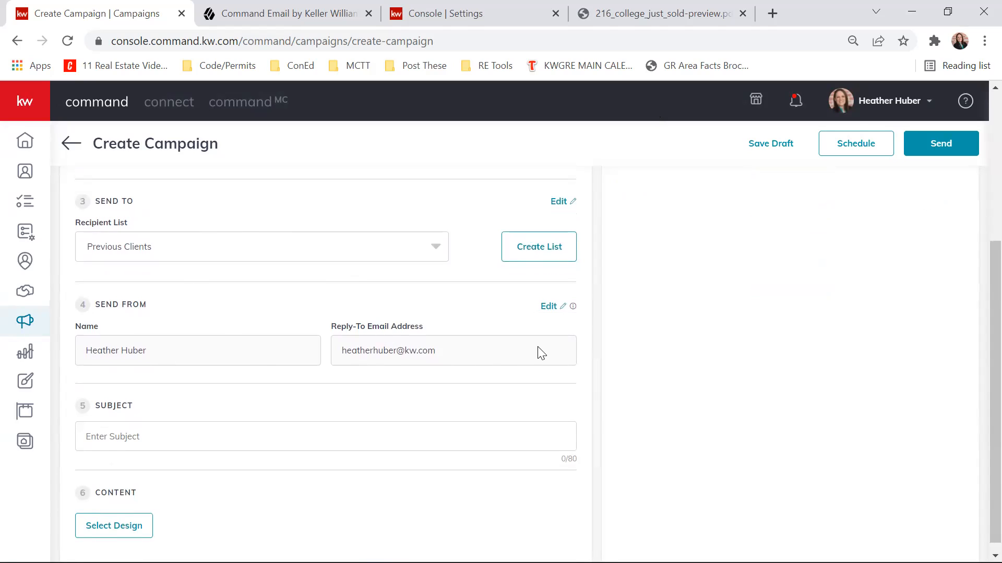
scroll(541, 354, down, 1)
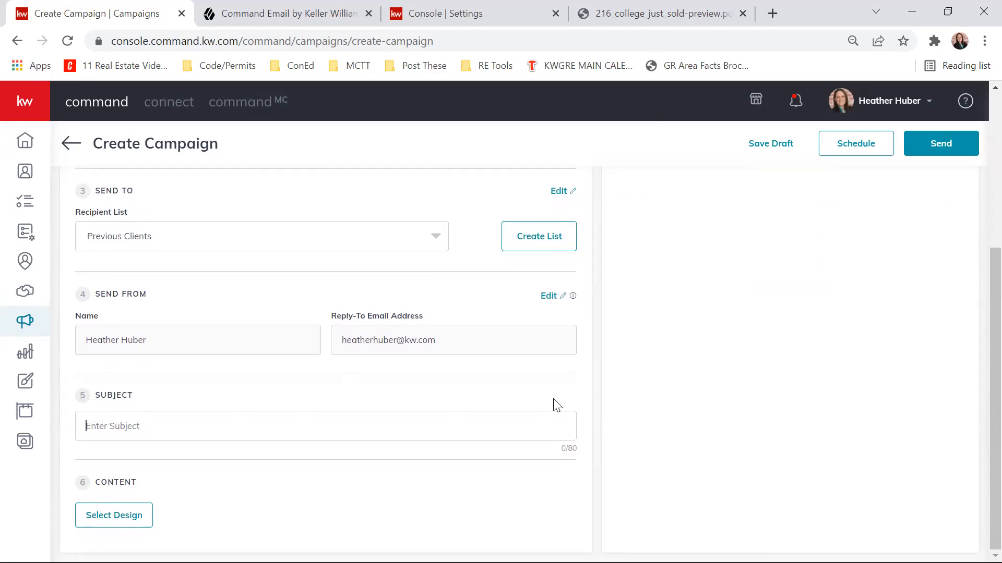
text(Hapy)
double_click(595, 375)
scroll(595, 380, up, 4)
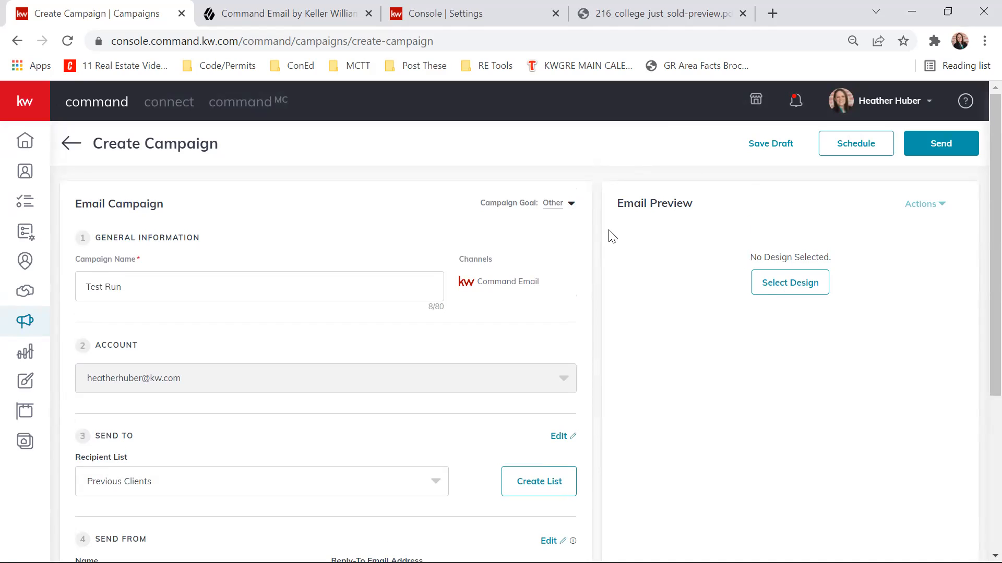
- Open the design selection for the email content and browse the saved designs in My Templates
scroll(631, 217, down, 5)
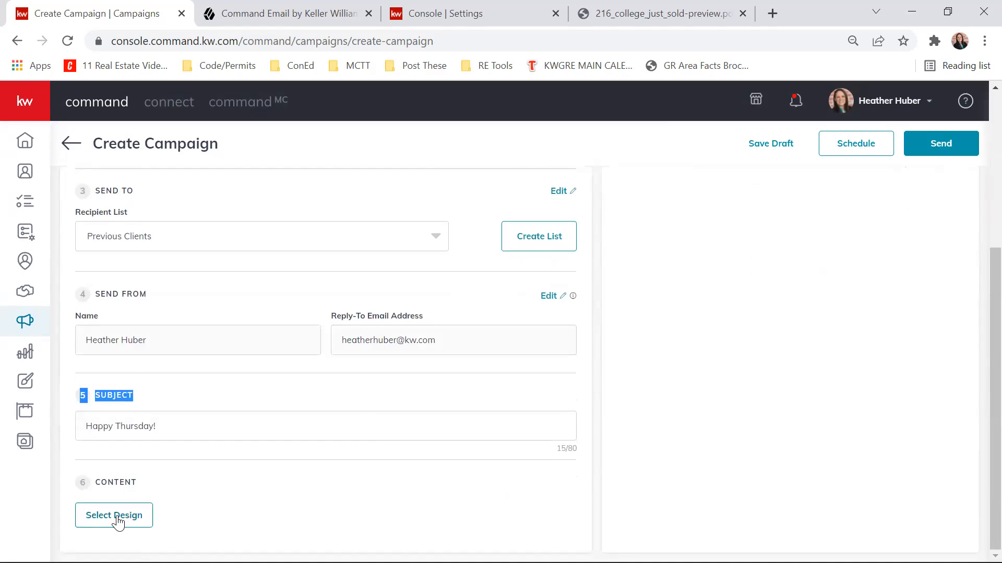
click(117, 518)
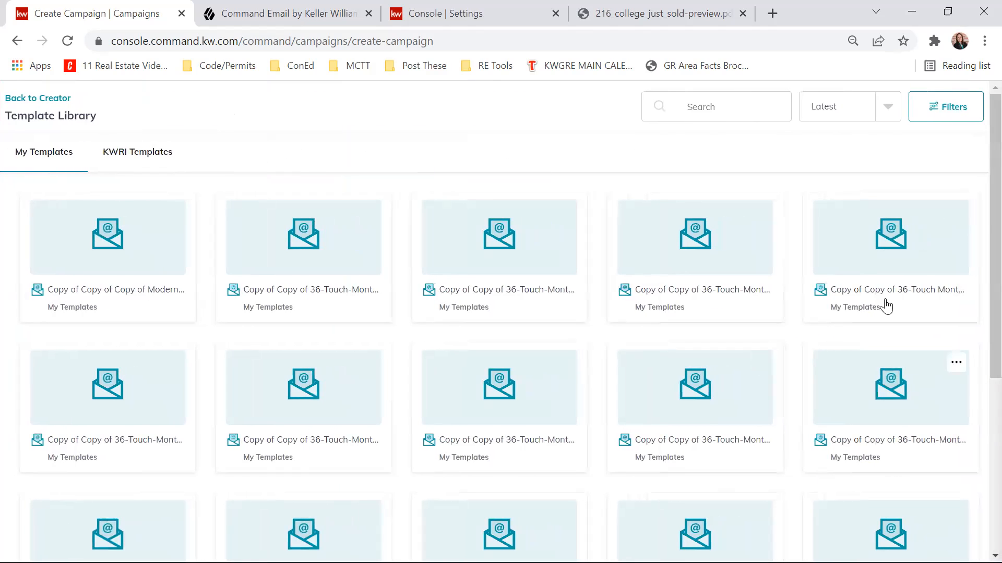
scroll(684, 371, down, 5)
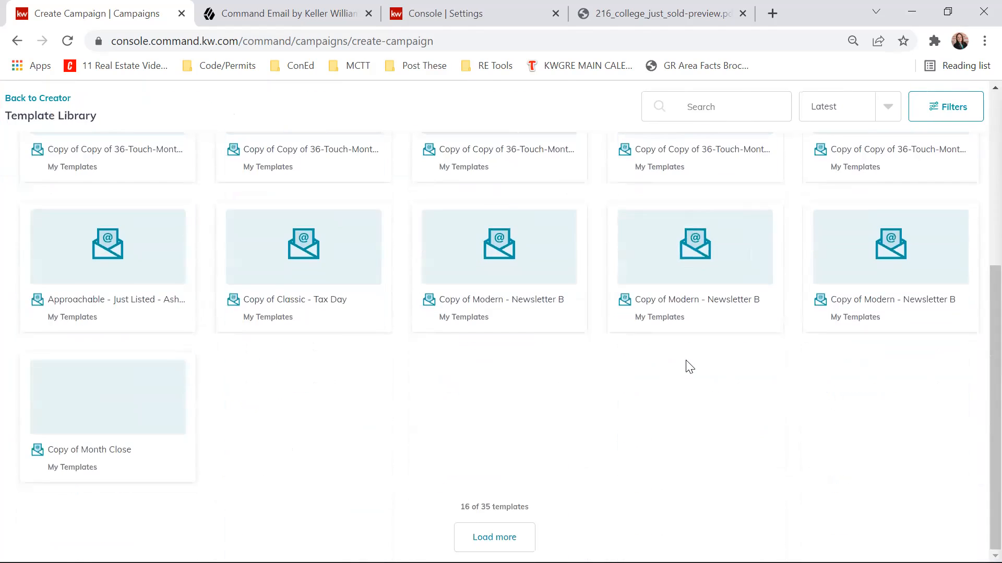
scroll(686, 363, up, 6)
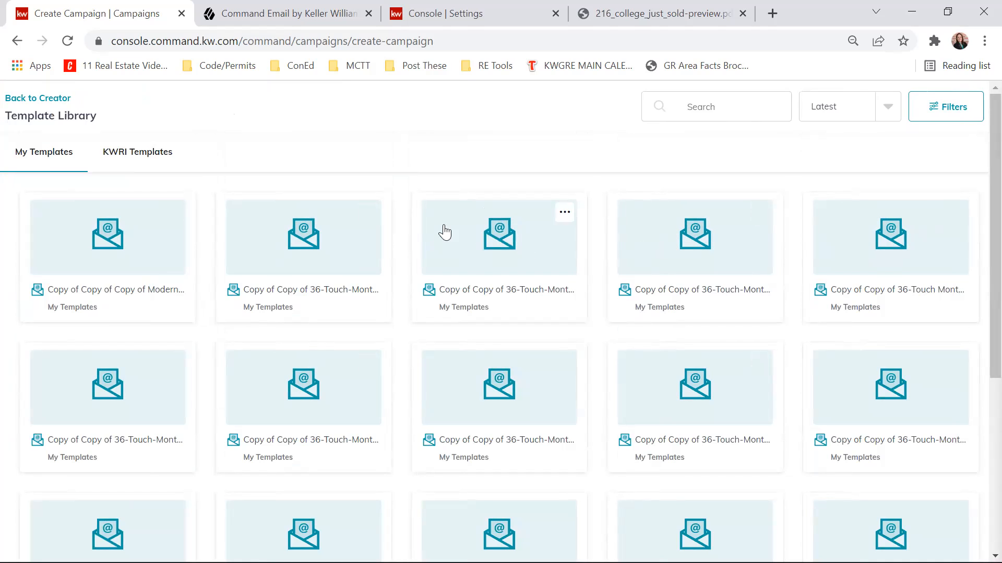
scroll(445, 232, down, 5)
scroll(444, 232, up, 5)
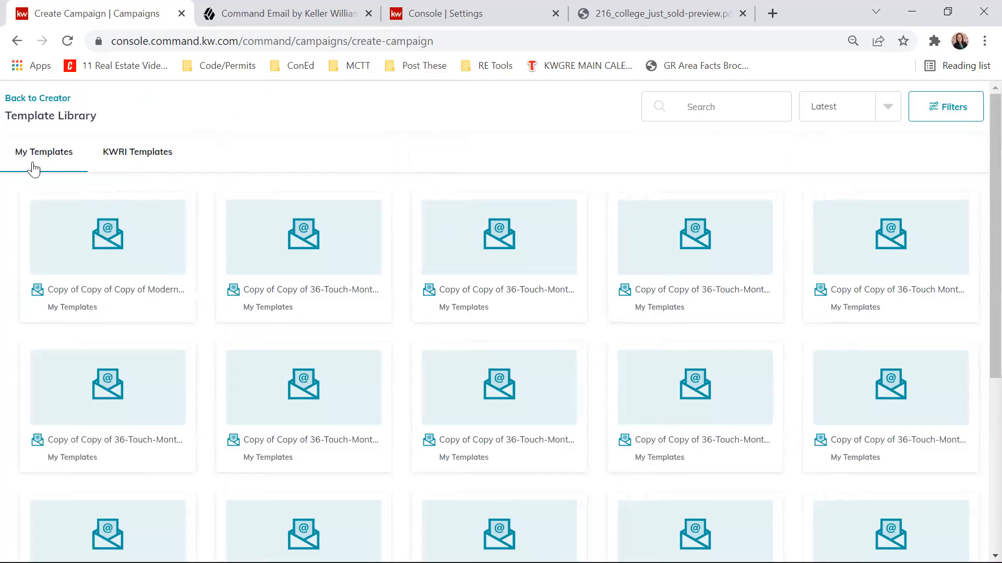
- Switch the template library to KWRI Templates, load more of them and examine the available email designs
click(129, 155)
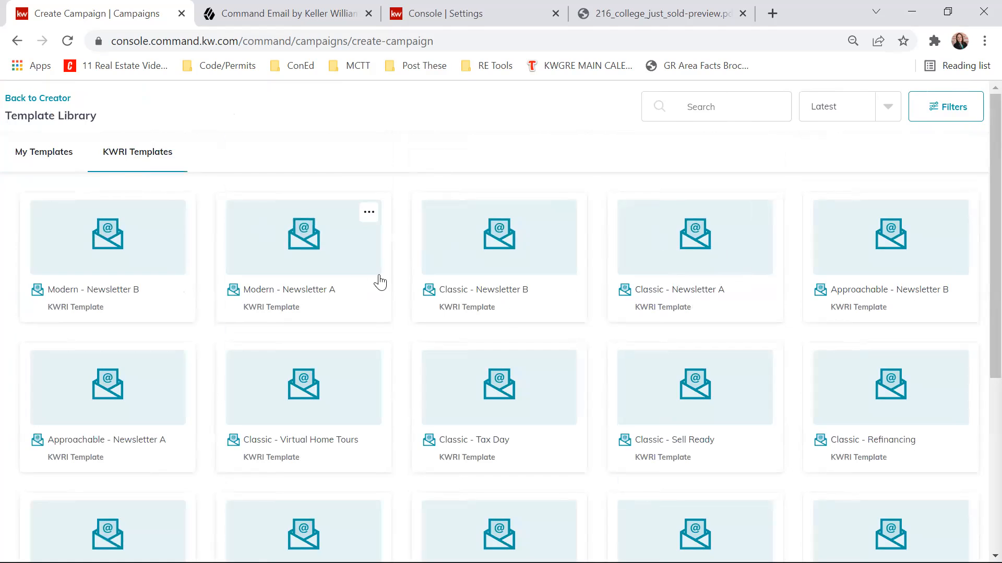
scroll(381, 281, down, 4)
scroll(764, 344, down, 1)
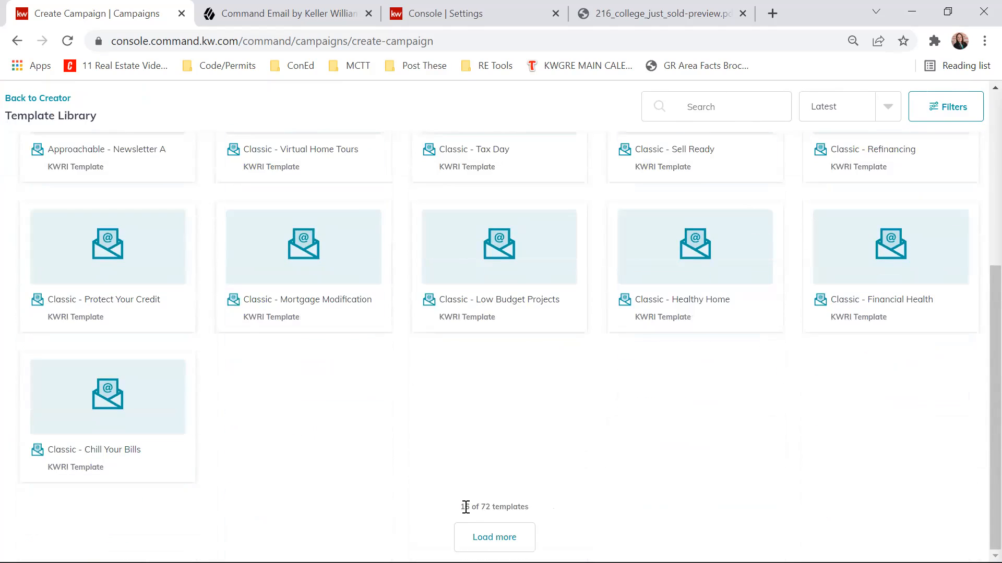
click(494, 537)
scroll(545, 418, down, 3)
scroll(542, 400, down, 6)
click(494, 537)
scroll(535, 415, down, 9)
scroll(524, 481, up, 9)
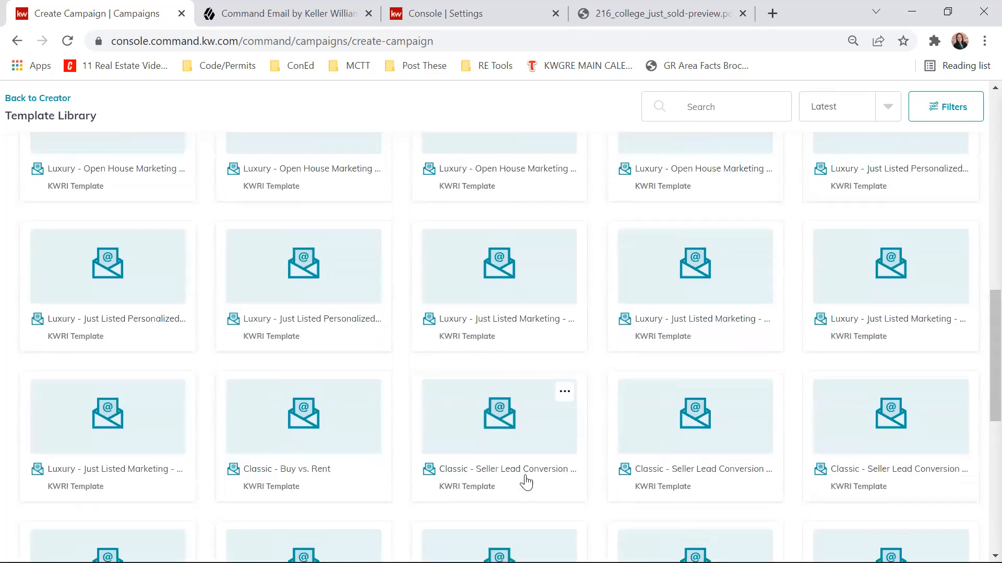
scroll(526, 483, up, 15)
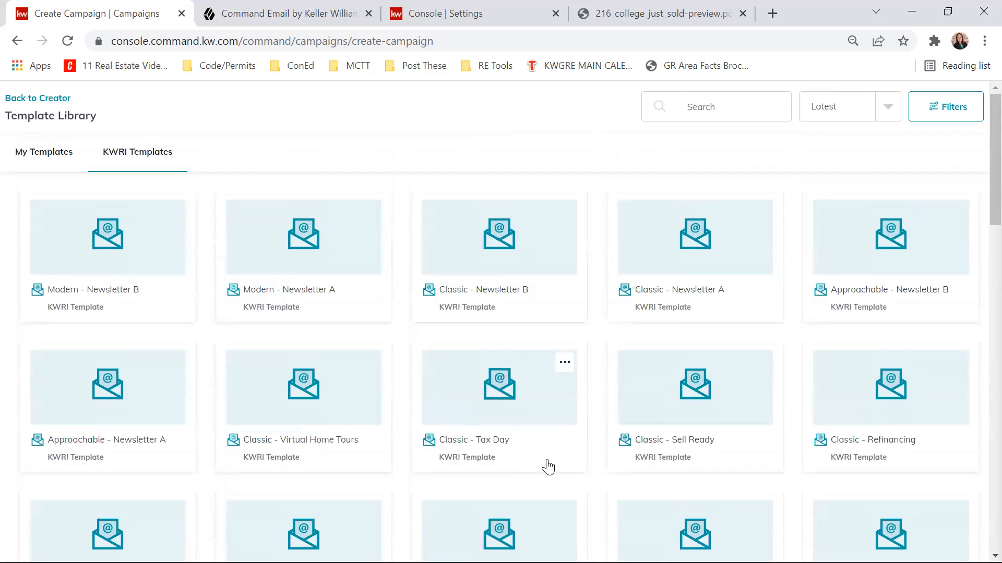
scroll(495, 302, down, 2)
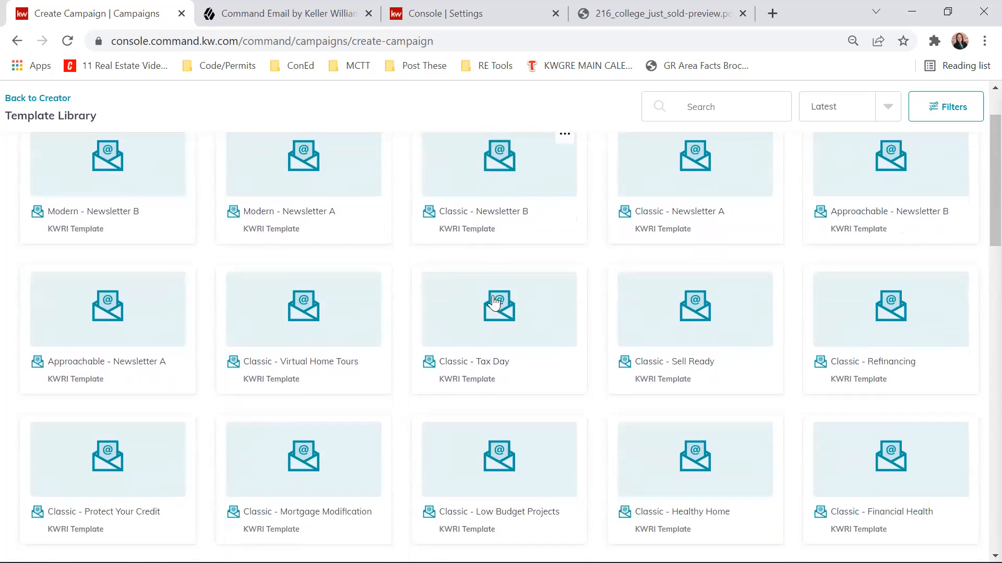
scroll(501, 334, down, 2)
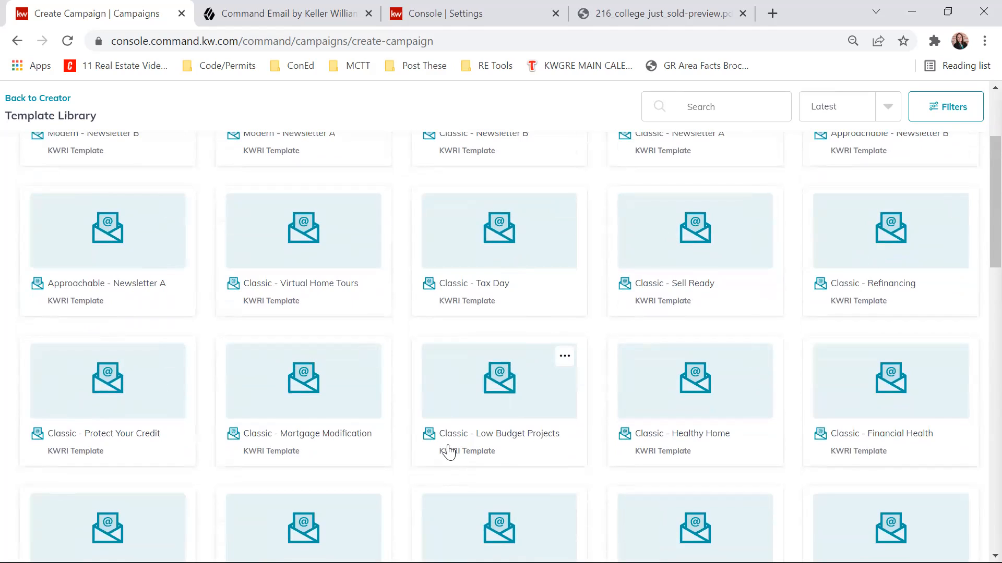
- Open the "Classic - Low Budget Projects" template in the email editor and look through its content down to the footer
click(503, 411)
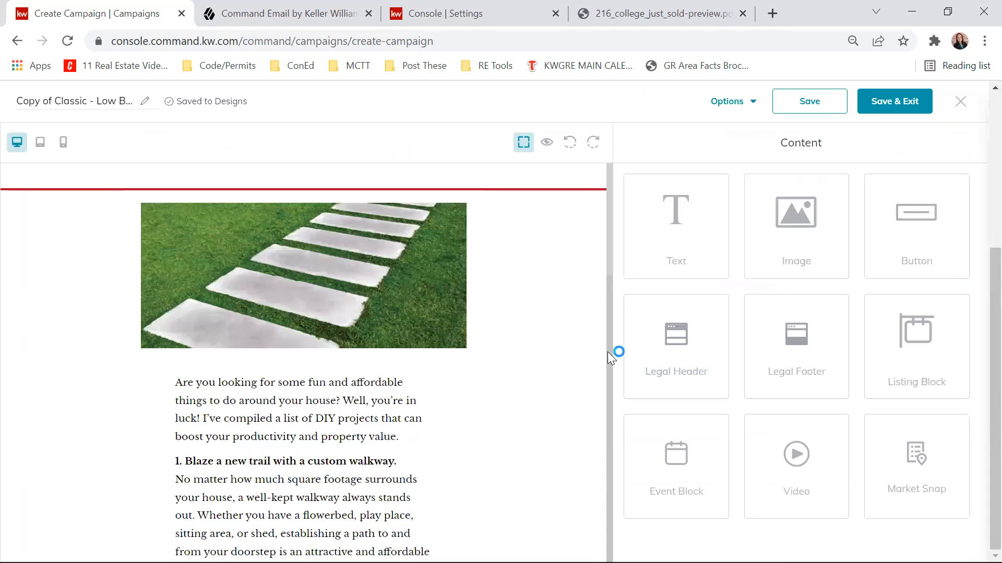
scroll(470, 271, down, 3)
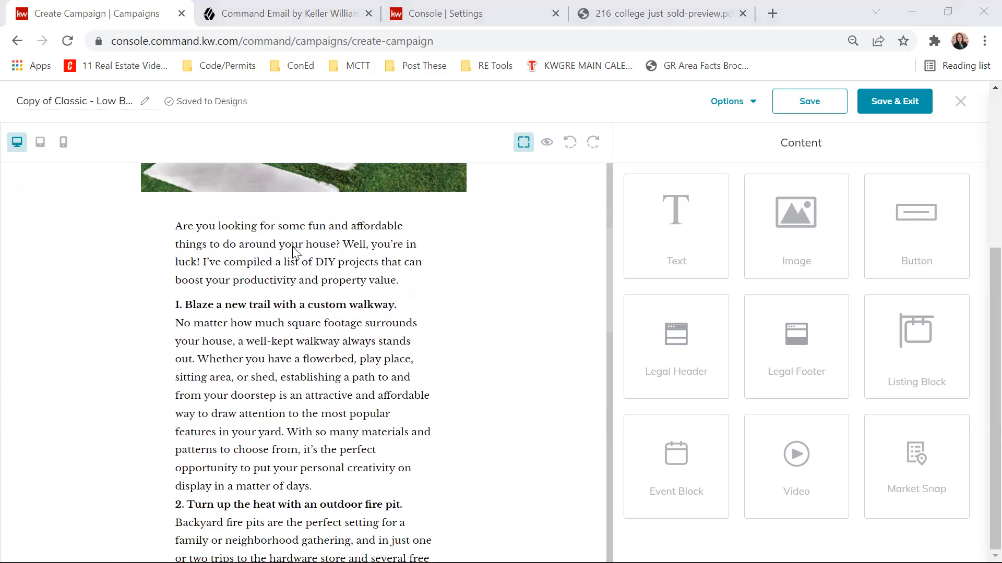
scroll(294, 254, down, 6)
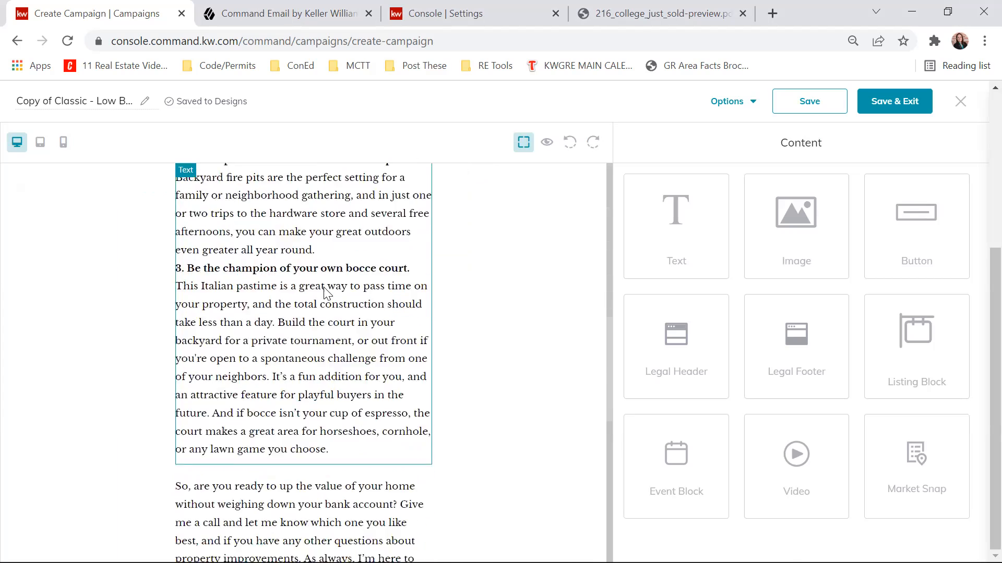
scroll(326, 292, down, 6)
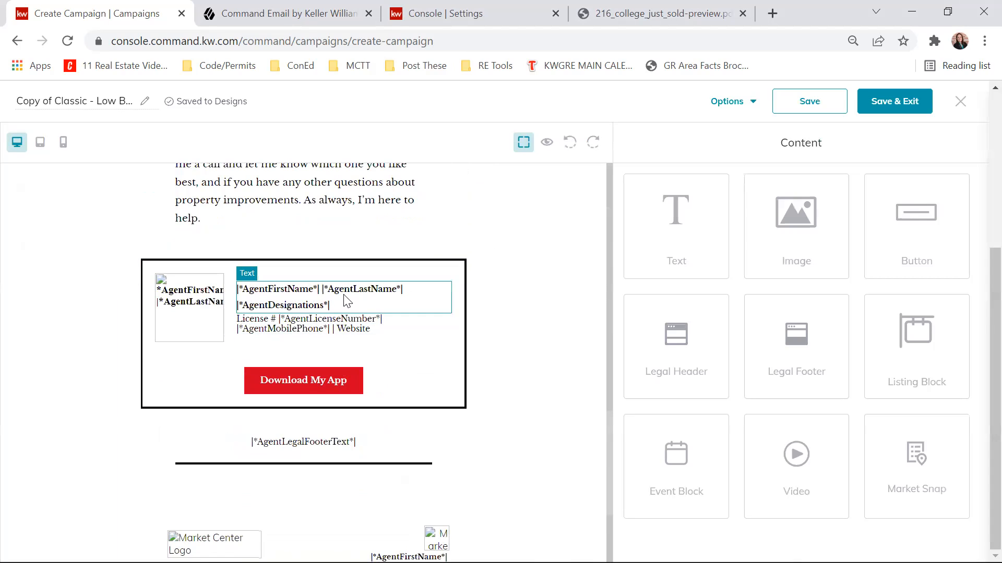
scroll(186, 329, down, 4)
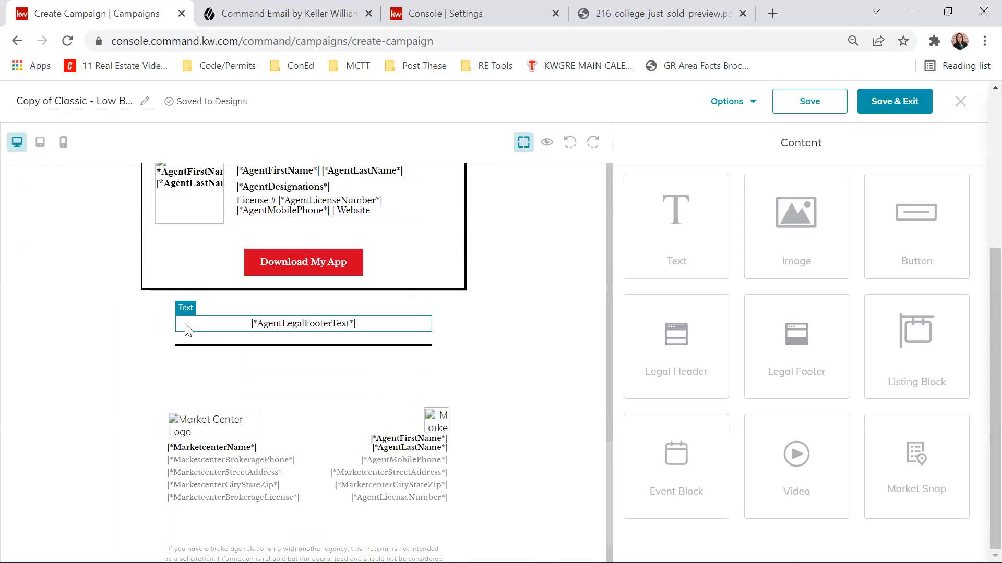
scroll(132, 358, up, 3)
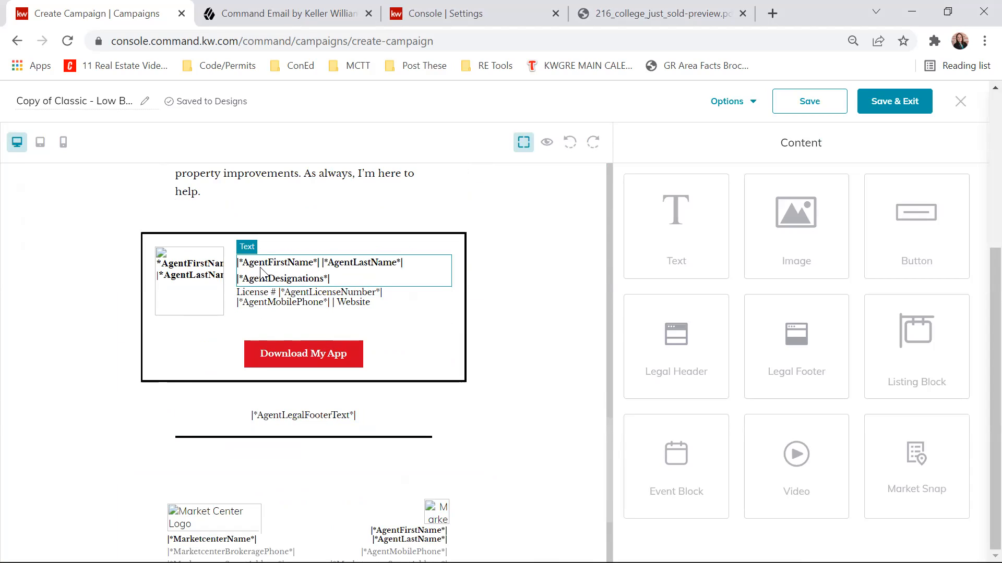
- Preview the email in desktop view and check the logo, body text, agent card and footer
click(547, 145)
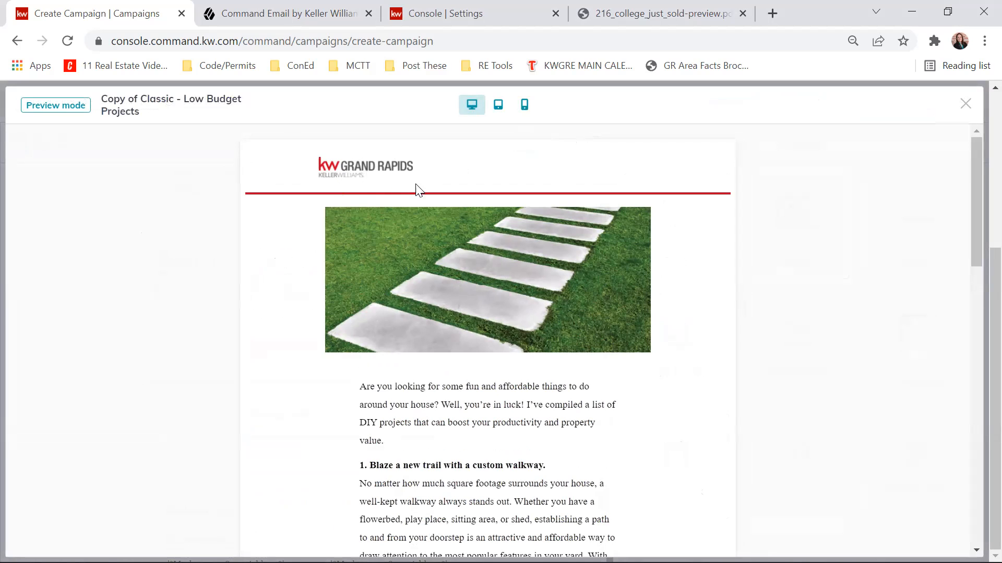
scroll(567, 269, down, 20)
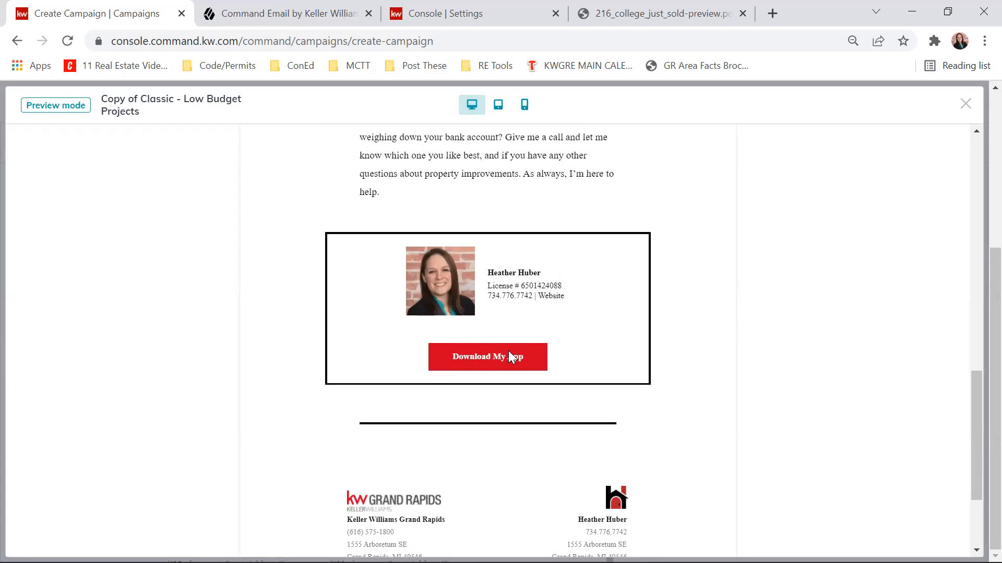
scroll(440, 260, down, 3)
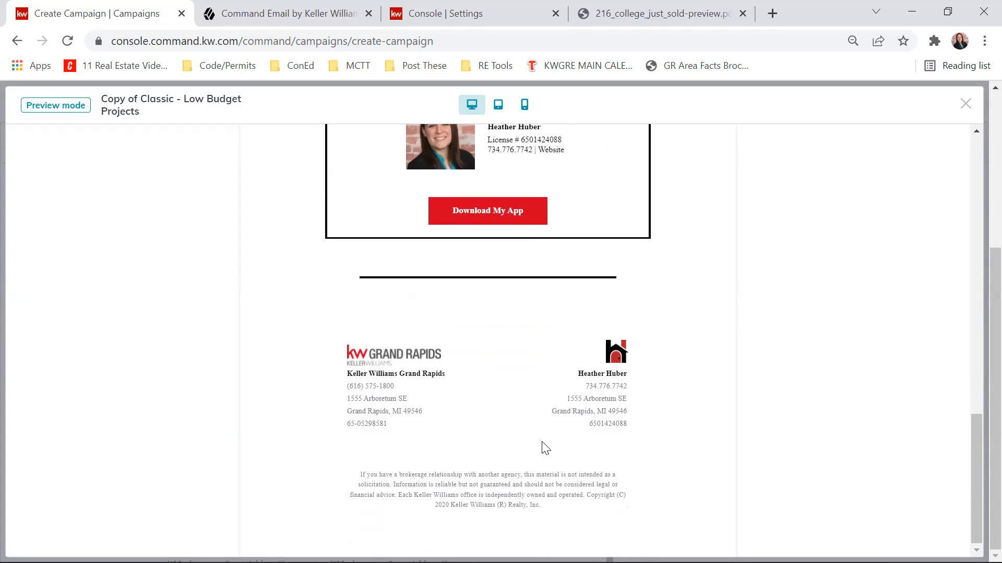
scroll(545, 448, up, 20)
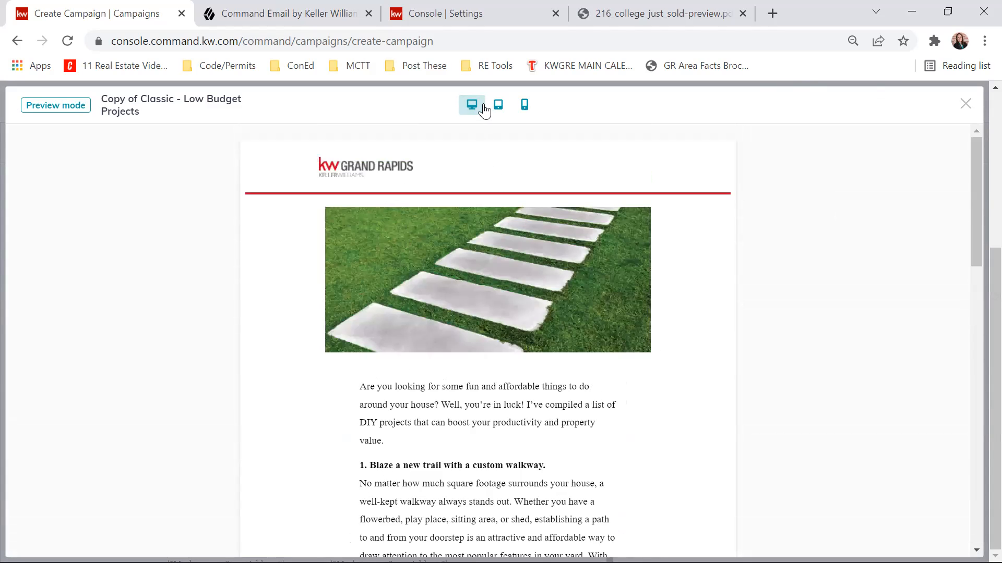
- Check the email's tablet and phone previews, reading through the phone version, and close the preview
click(503, 107)
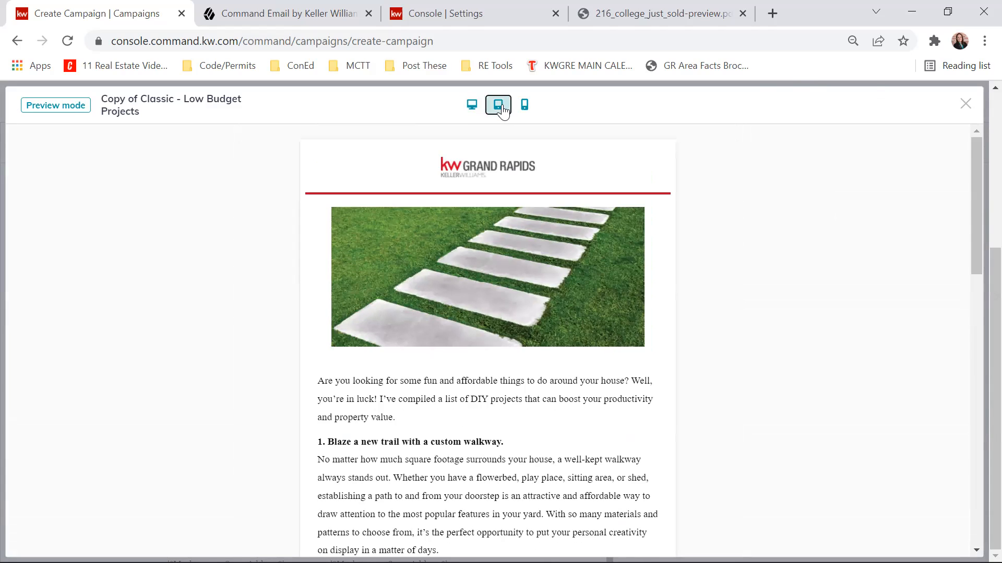
click(525, 106)
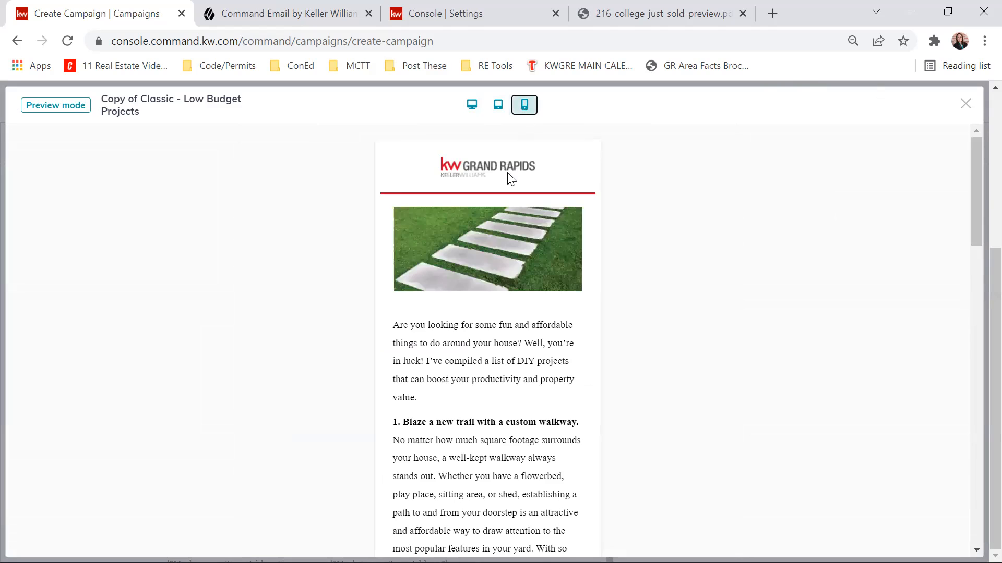
scroll(510, 177, down, 15)
scroll(510, 242, down, 7)
scroll(514, 249, up, 10)
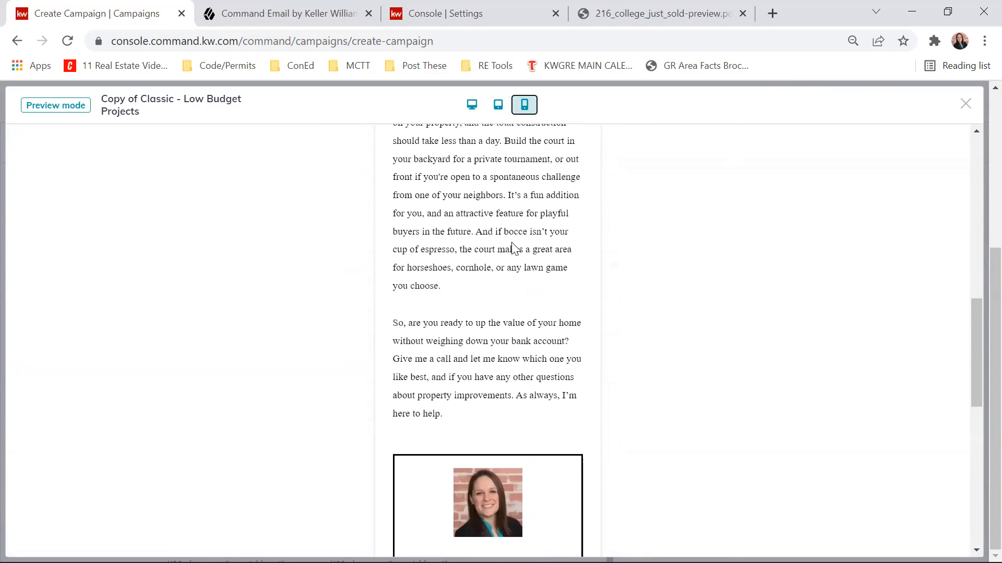
scroll(512, 243, up, 12)
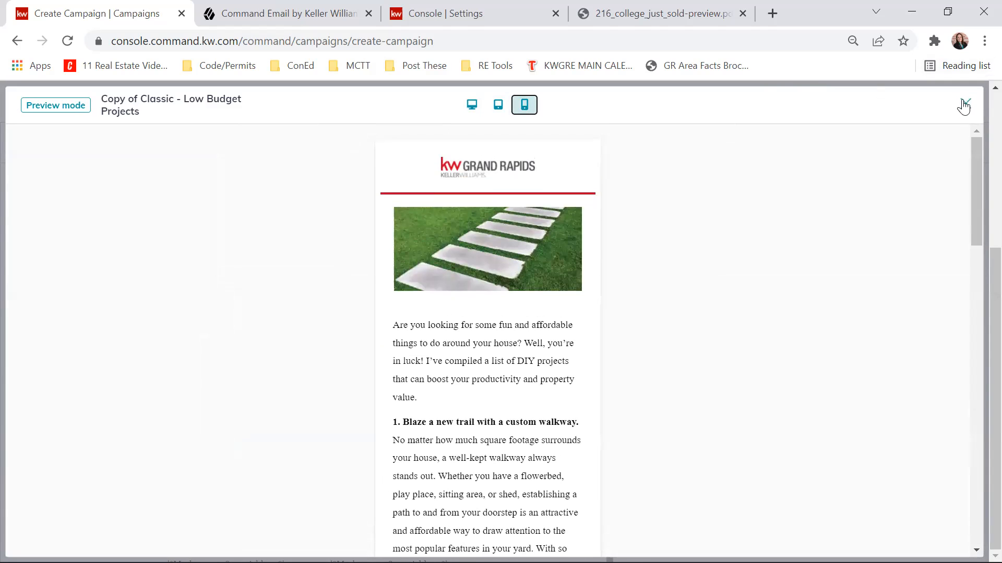
click(964, 106)
- Add a text block directly above the stepping-stone walkway image
scroll(339, 345, down, 1)
scroll(340, 345, up, 15)
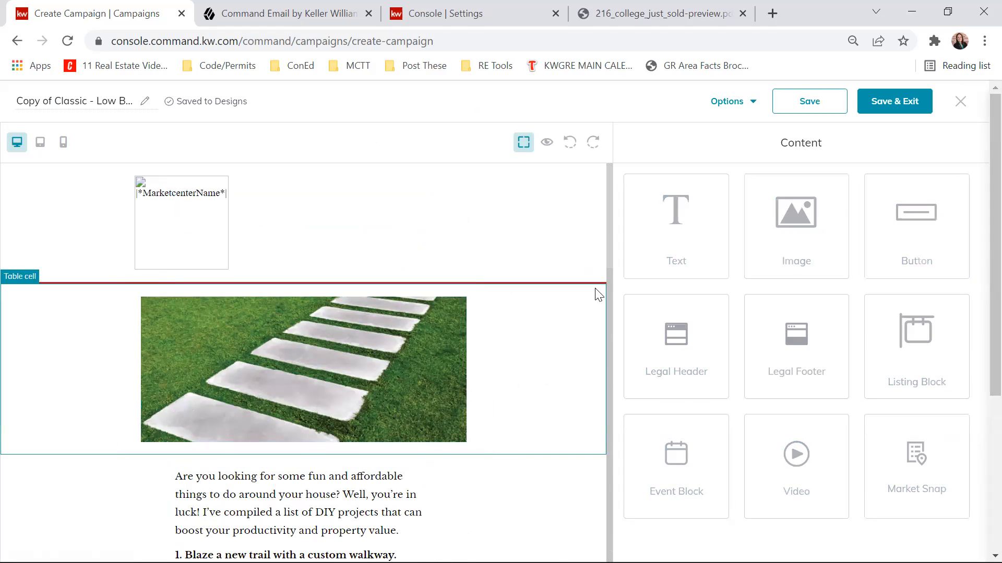
drag(721, 254, 302, 452)
drag(282, 456, 251, 287)
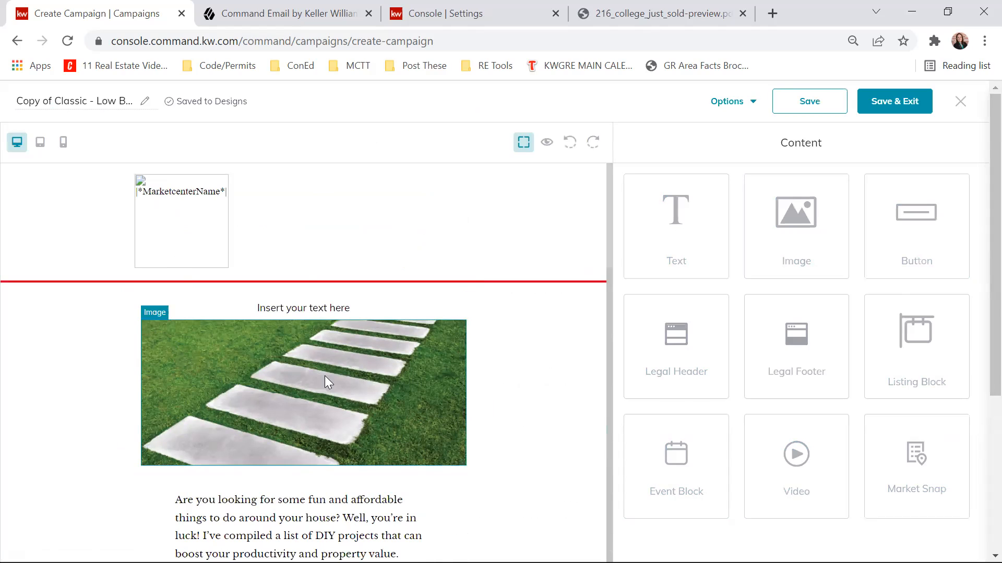
- Replace the new block's placeholder text with "Look at these nice pavers!" and look at the font and size options
click(309, 307)
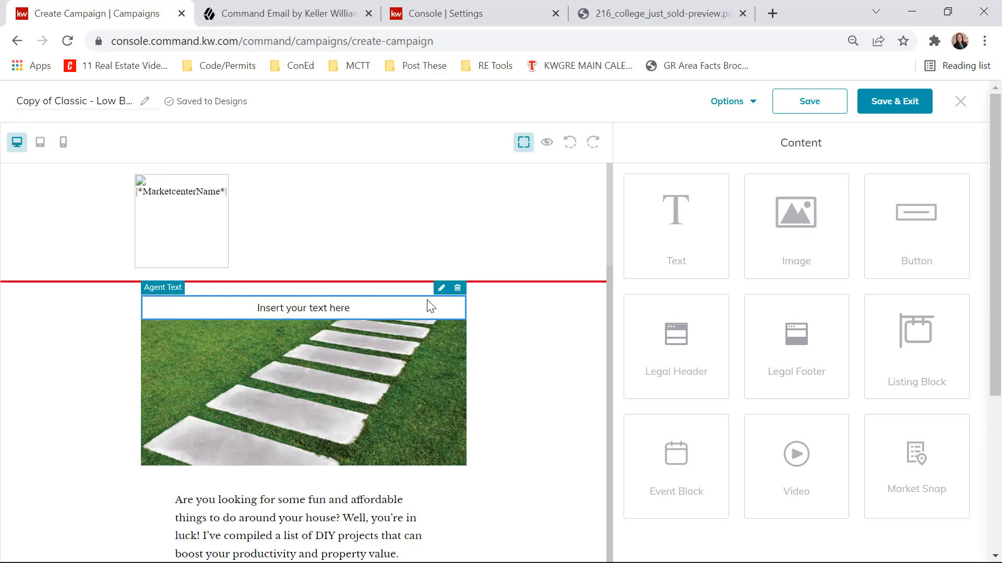
click(442, 289)
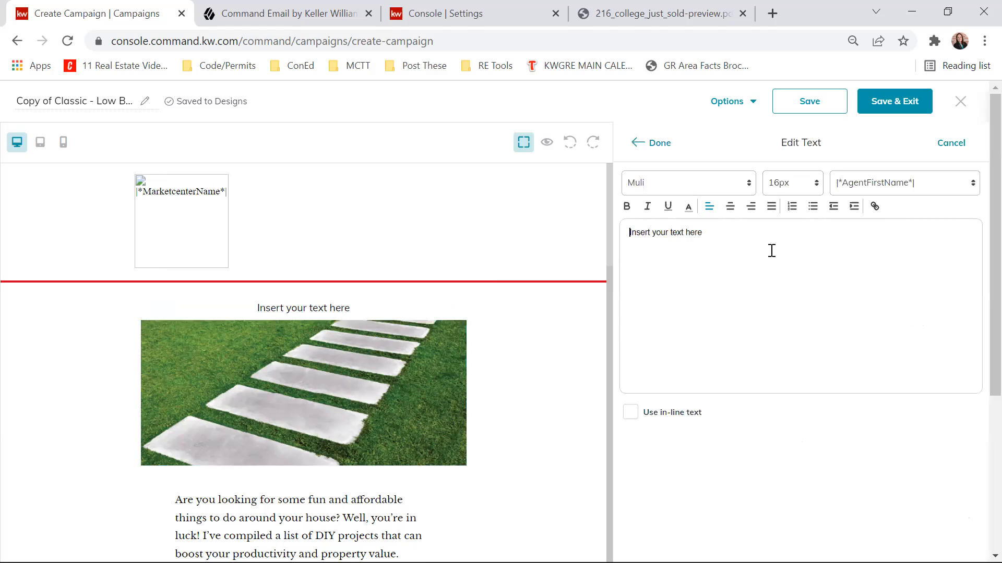
drag(771, 239, 585, 232)
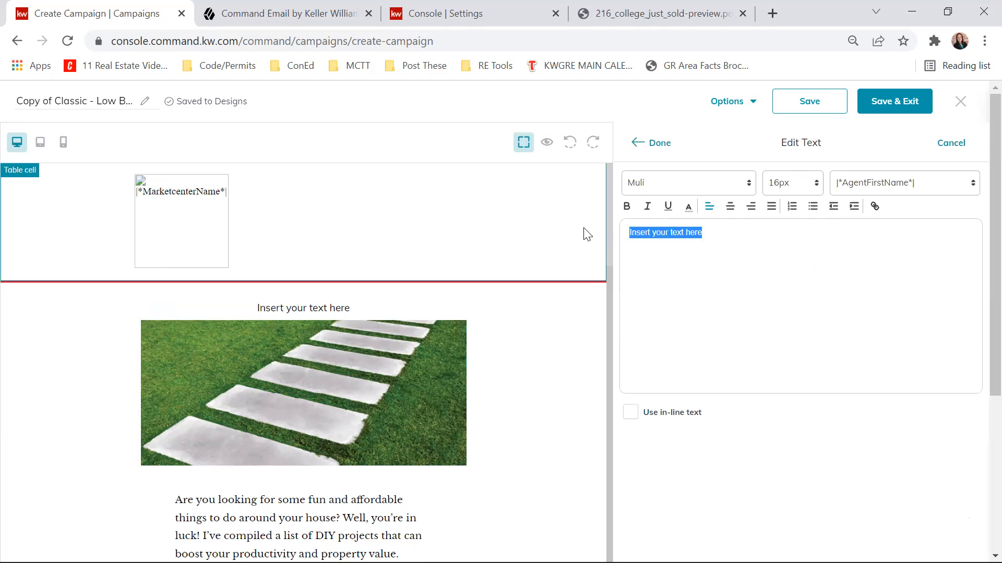
text(4)
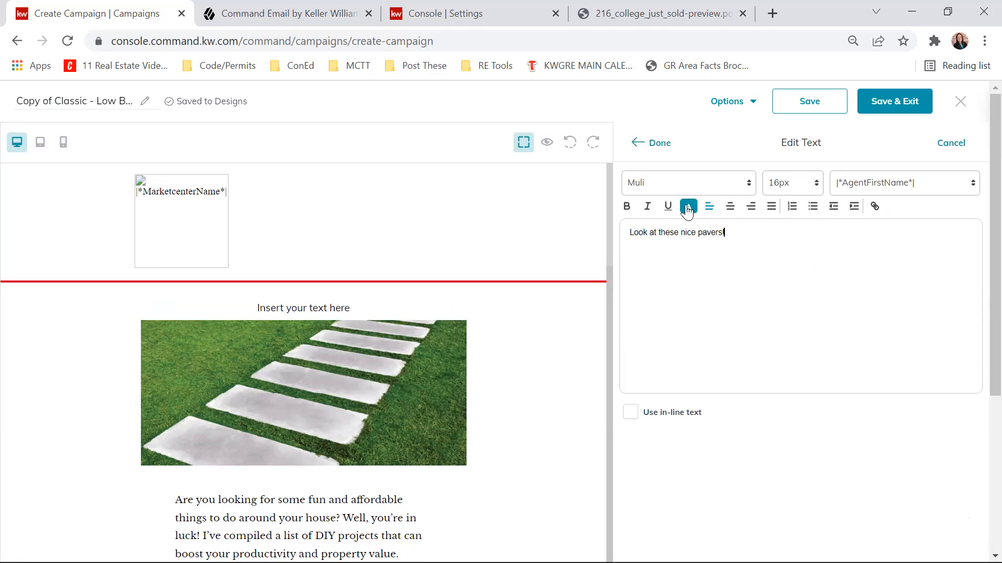
click(745, 186)
click(745, 187)
click(813, 186)
click(813, 185)
- Insert the |*ContactFirstName*| merge field after the pavers text and apply the text edit
click(924, 193)
scroll(922, 240, down, 5)
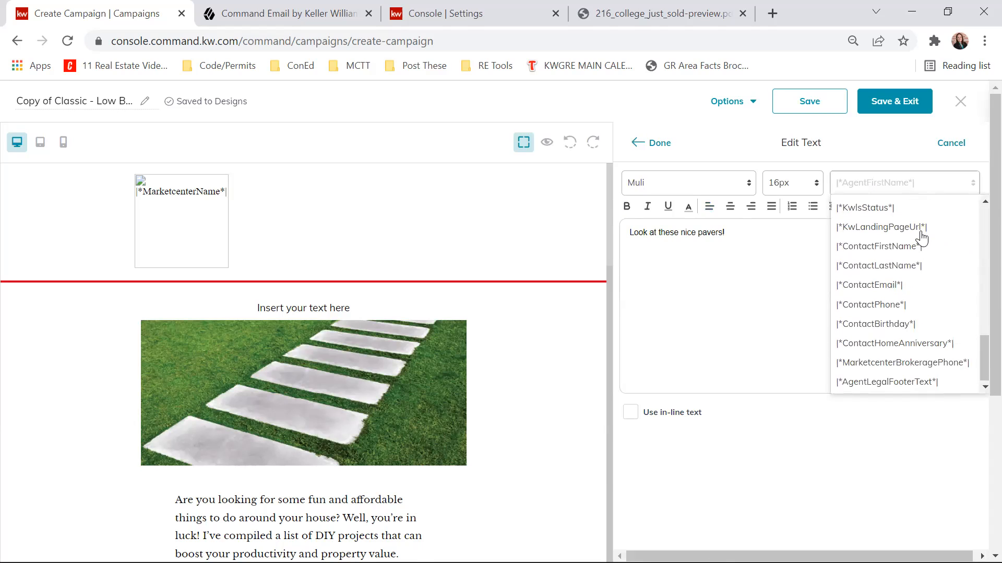
scroll(923, 308, up, 5)
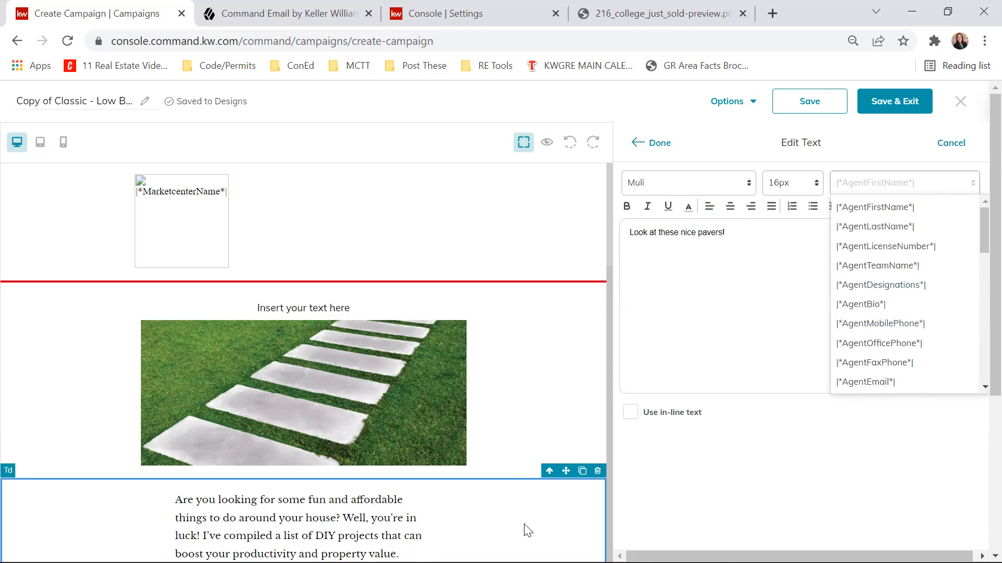
scroll(518, 326, down, 20)
scroll(502, 305, up, 3)
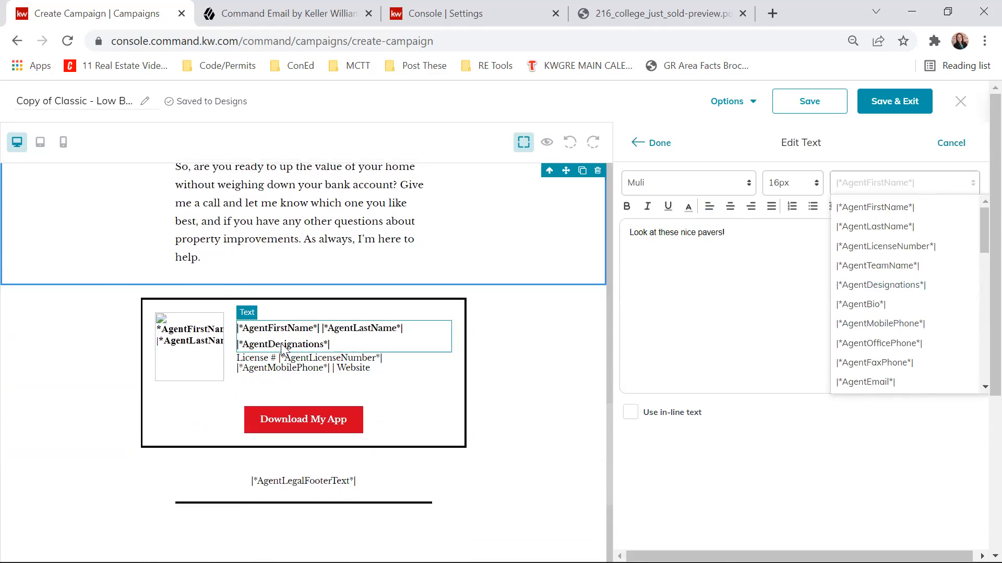
scroll(433, 370, up, 15)
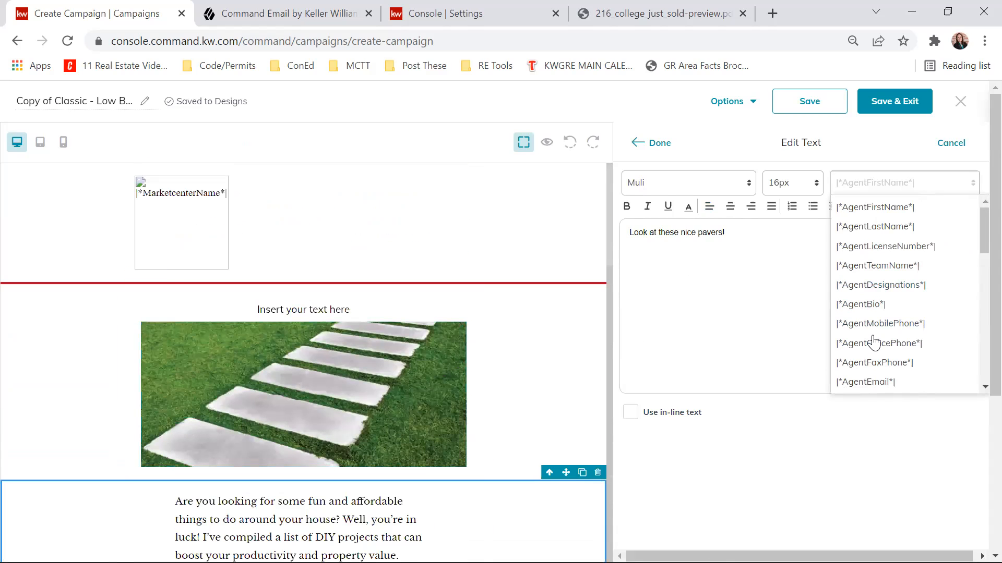
scroll(856, 245, down, 5)
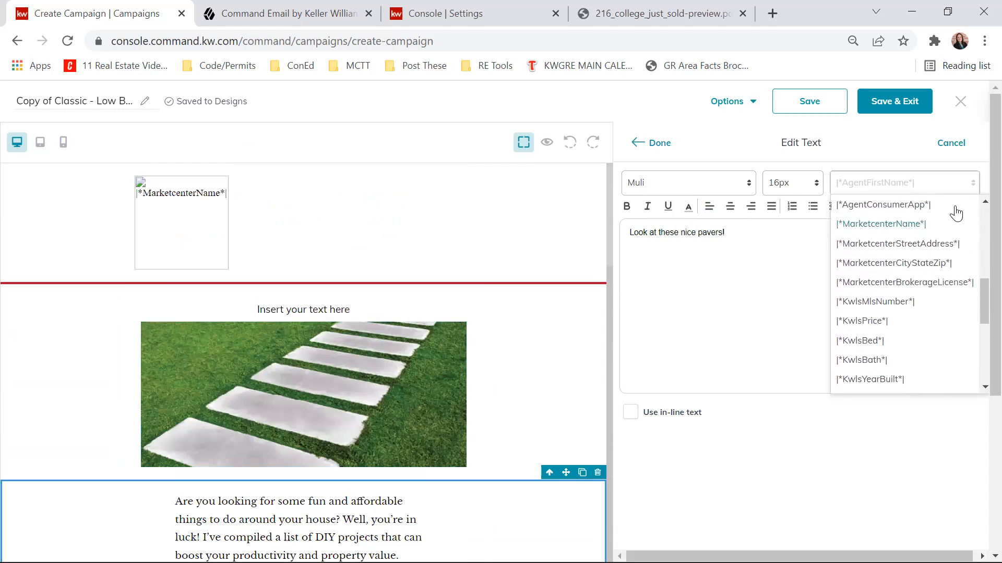
drag(977, 293, 977, 355)
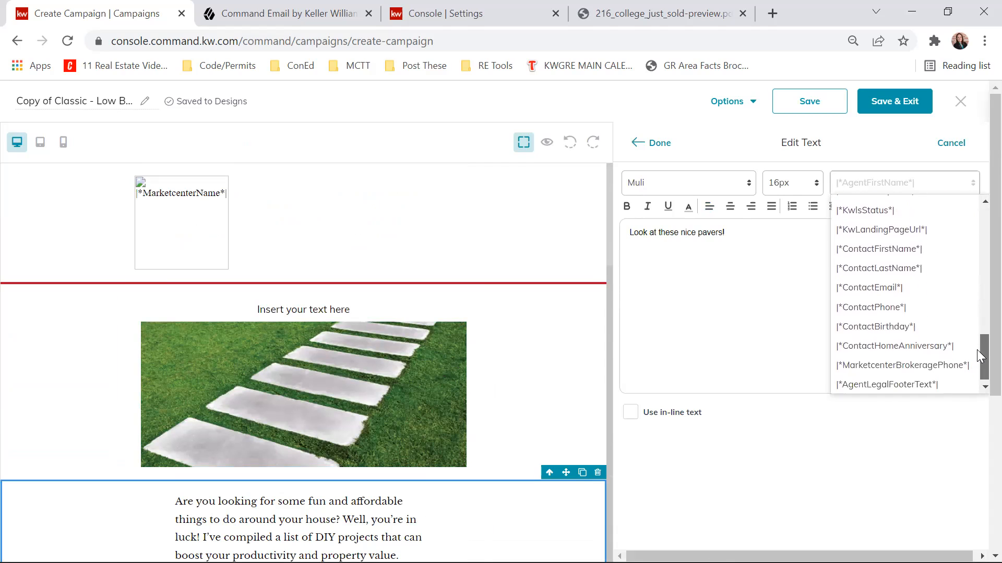
click(889, 250)
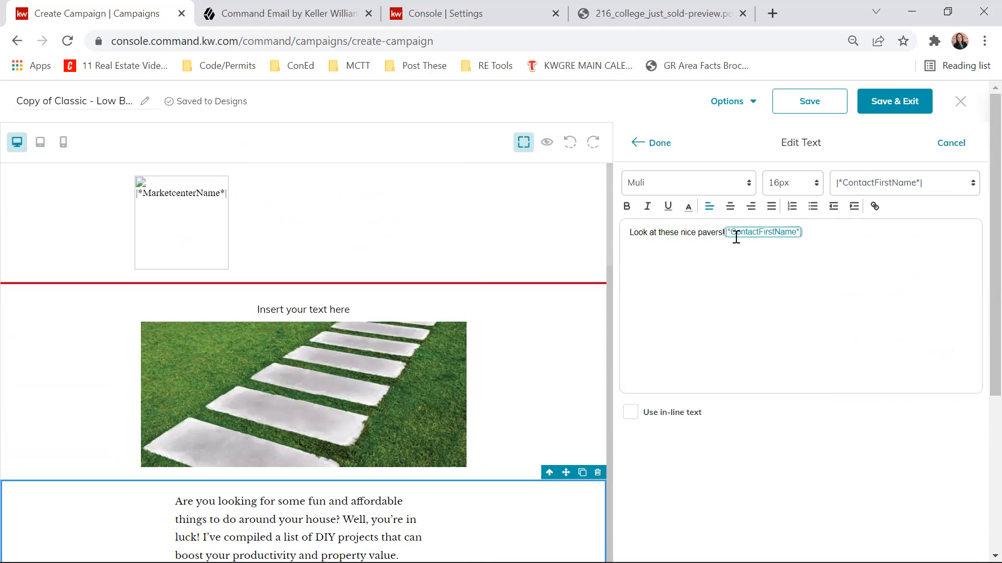
click(651, 145)
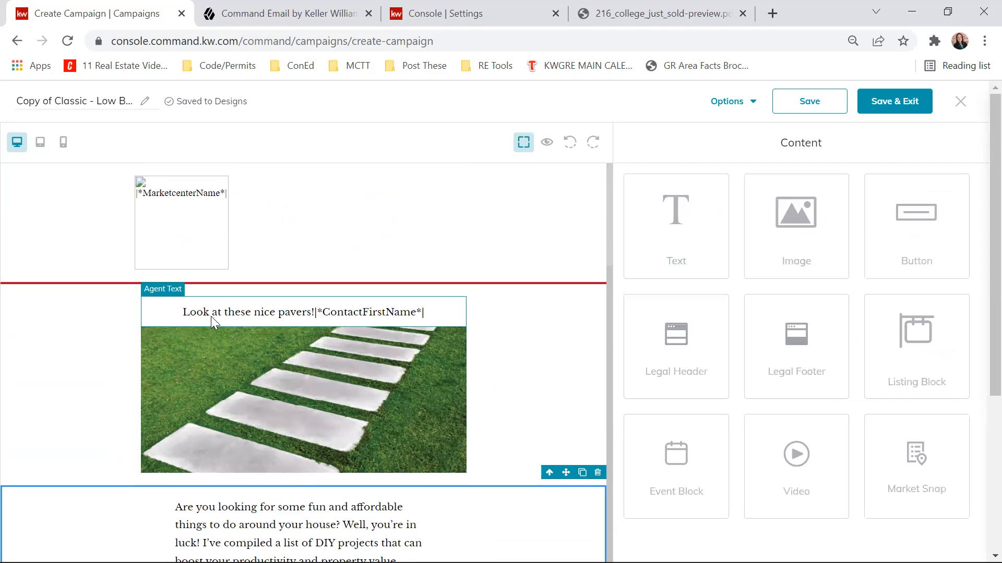
- Preview the email as two different contacts to check the first-name merge field, look through the message and close the preview
click(547, 142)
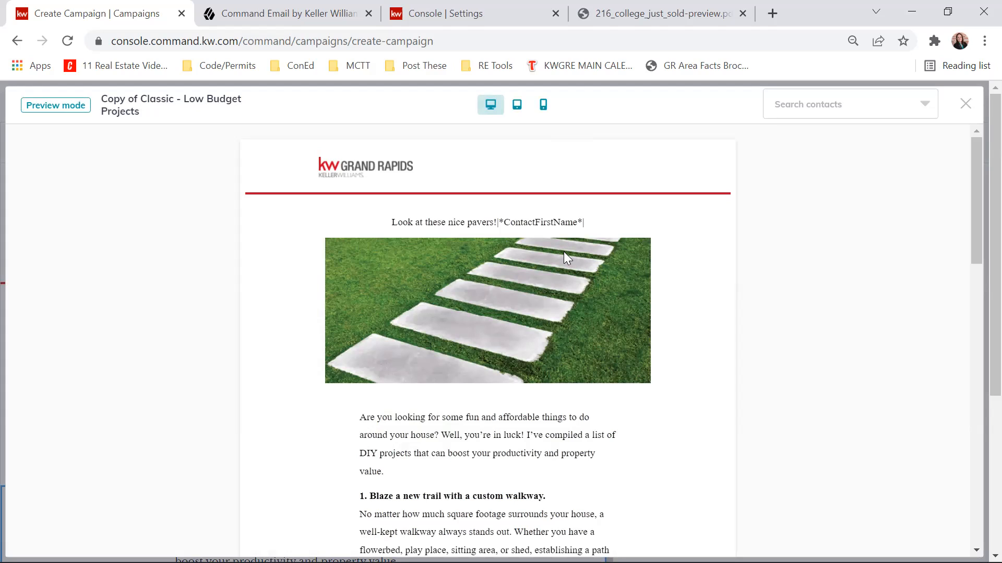
click(901, 111)
click(818, 141)
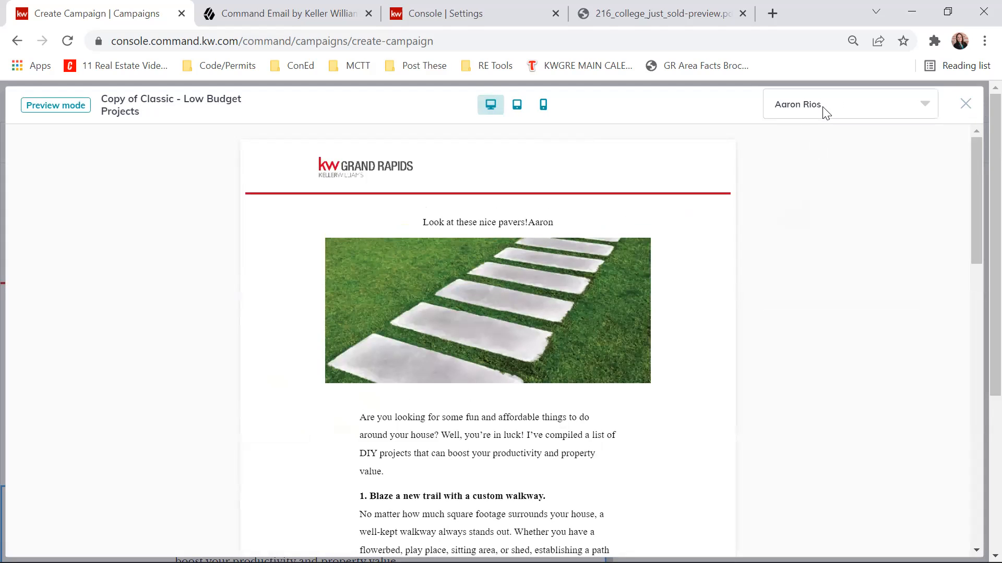
click(826, 111)
scroll(832, 219, down, 10)
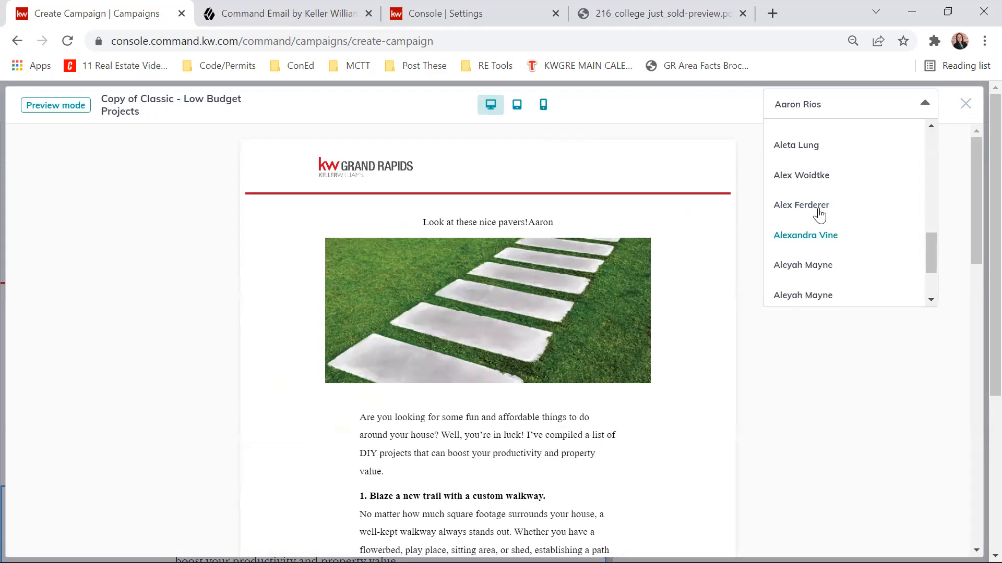
click(818, 209)
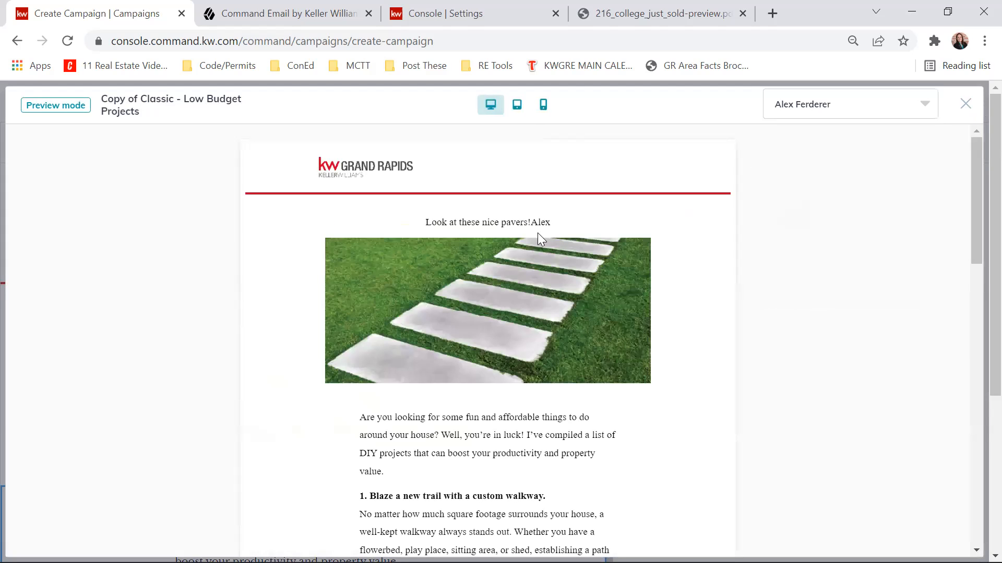
scroll(599, 249, down, 15)
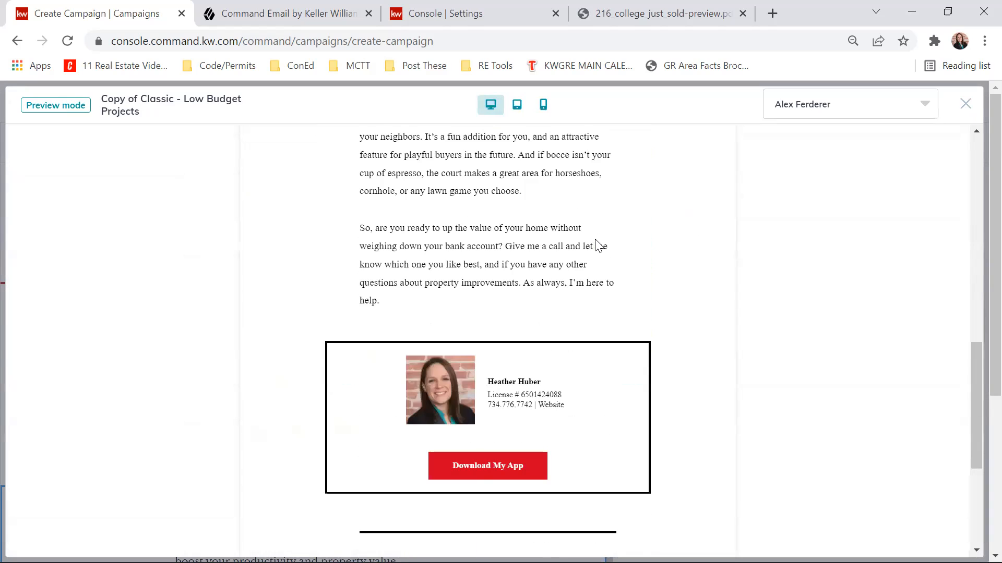
scroll(598, 250, up, 13)
scroll(592, 249, up, 2)
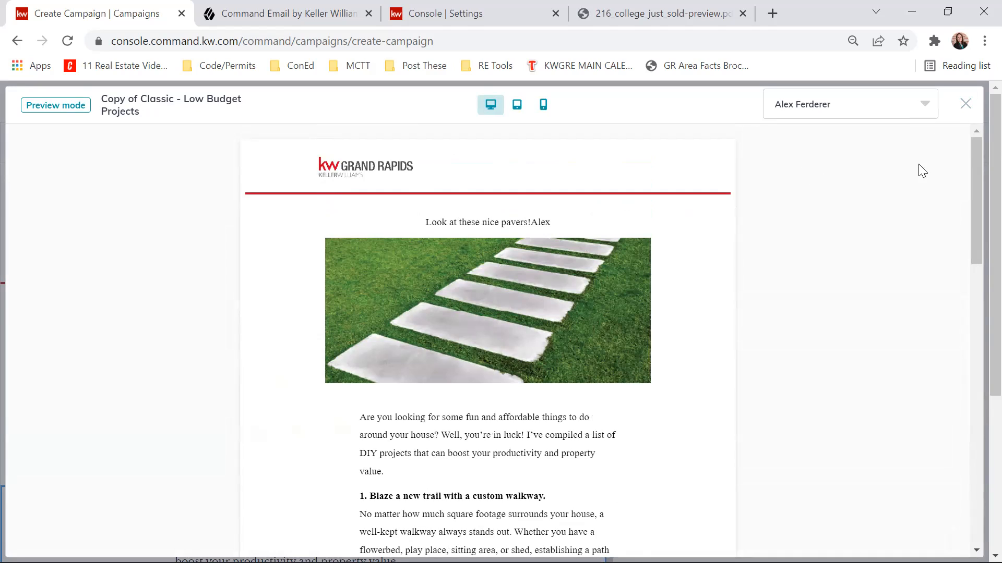
click(965, 104)
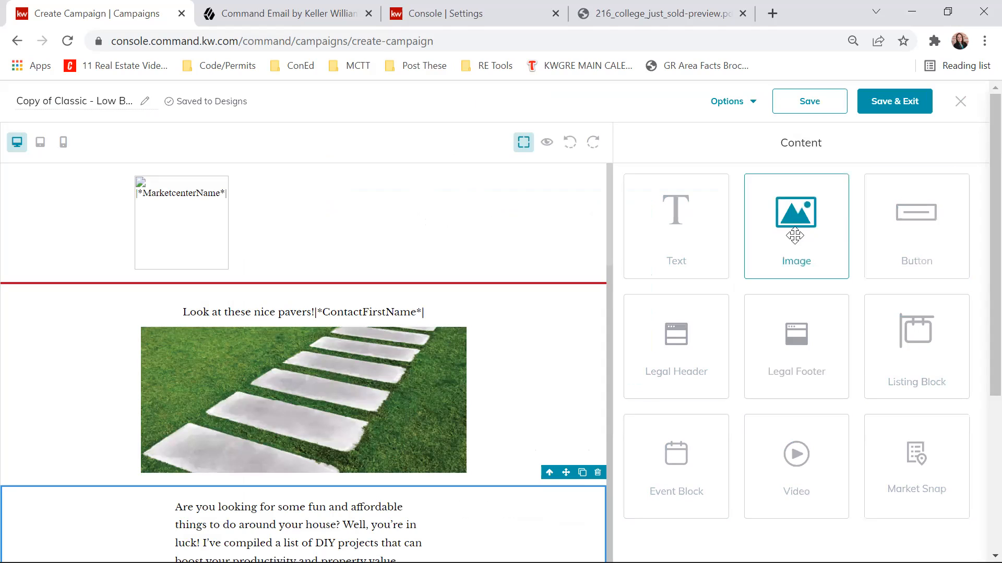
- Look through the walkway image's replace, alt text, link, size, border radius and position options, and close its settings
click(292, 410)
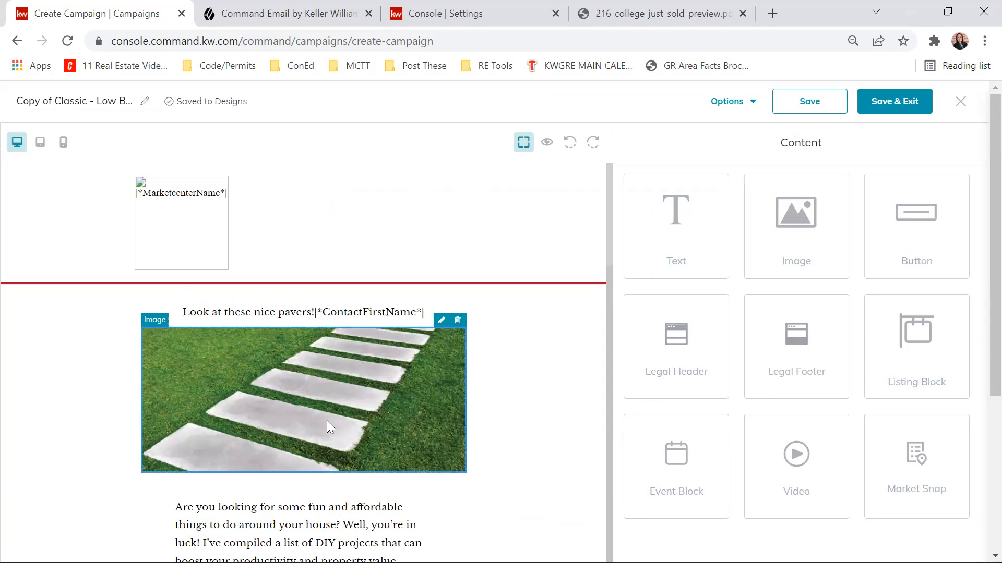
click(441, 321)
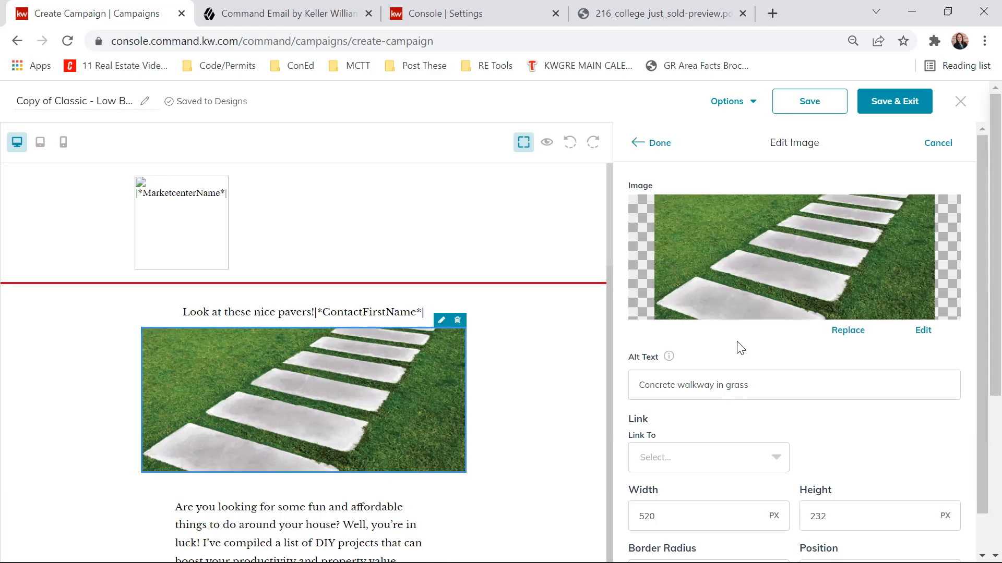
scroll(952, 321, down, 4)
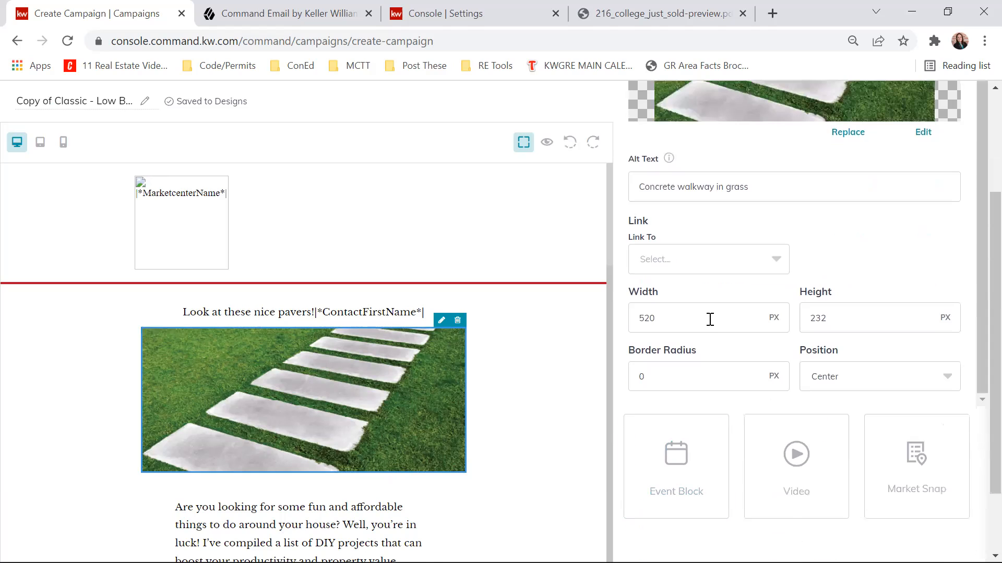
scroll(868, 313, up, 1)
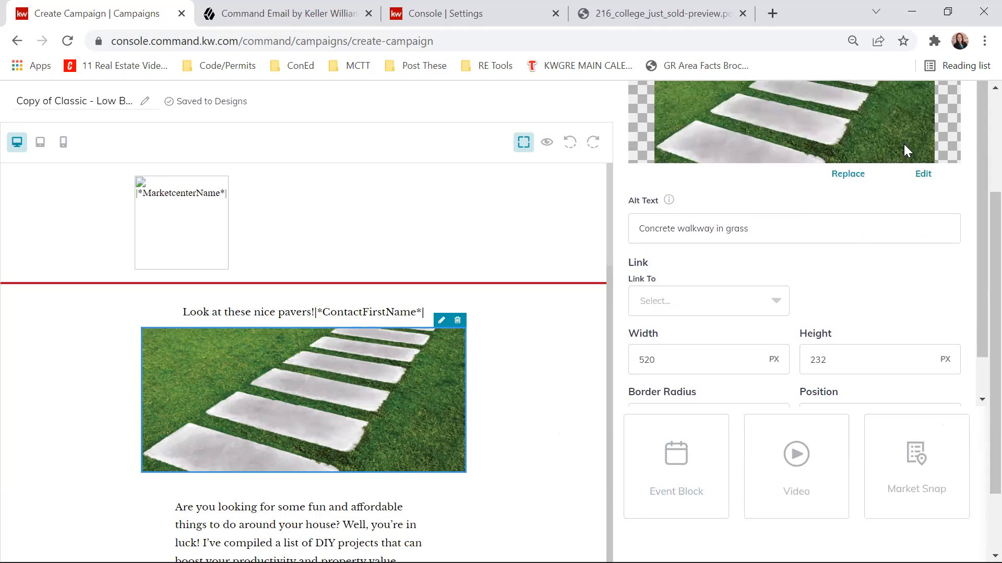
scroll(811, 309, up, 3)
scroll(877, 244, down, 1)
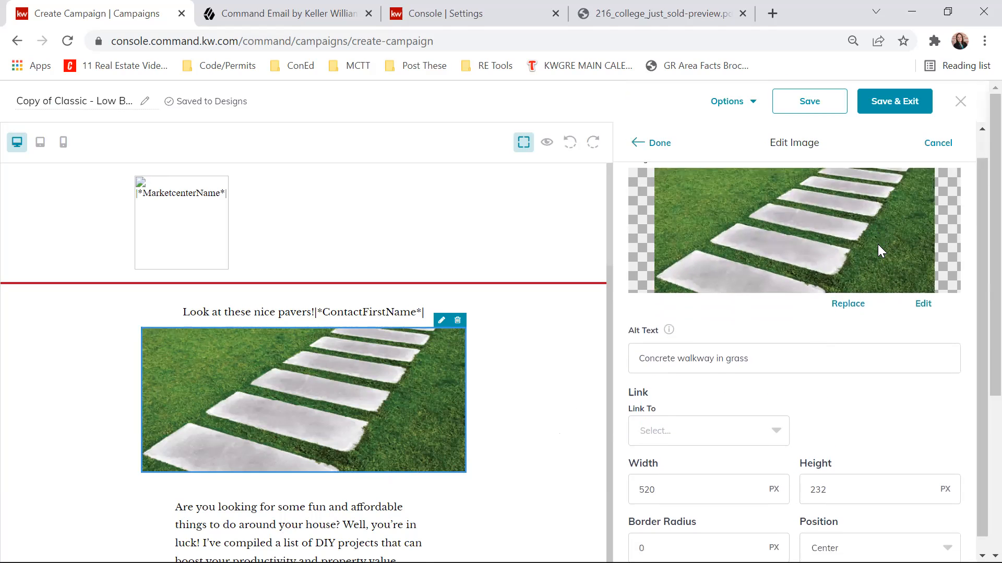
scroll(835, 230, up, 1)
click(650, 142)
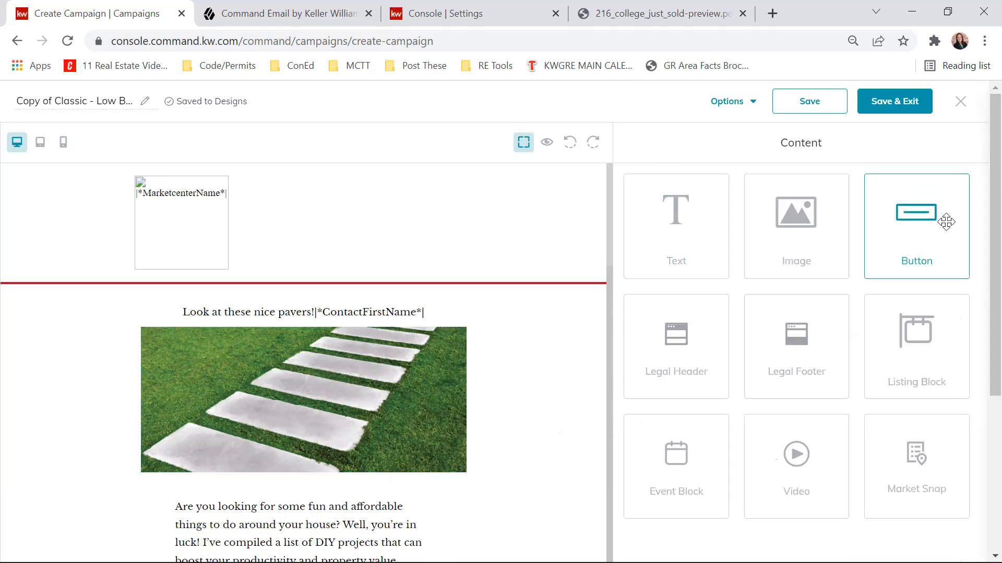
- Add a button block directly below the walkway image and set its border type to Rounded
drag(943, 223, 384, 481)
scroll(384, 481, down, 2)
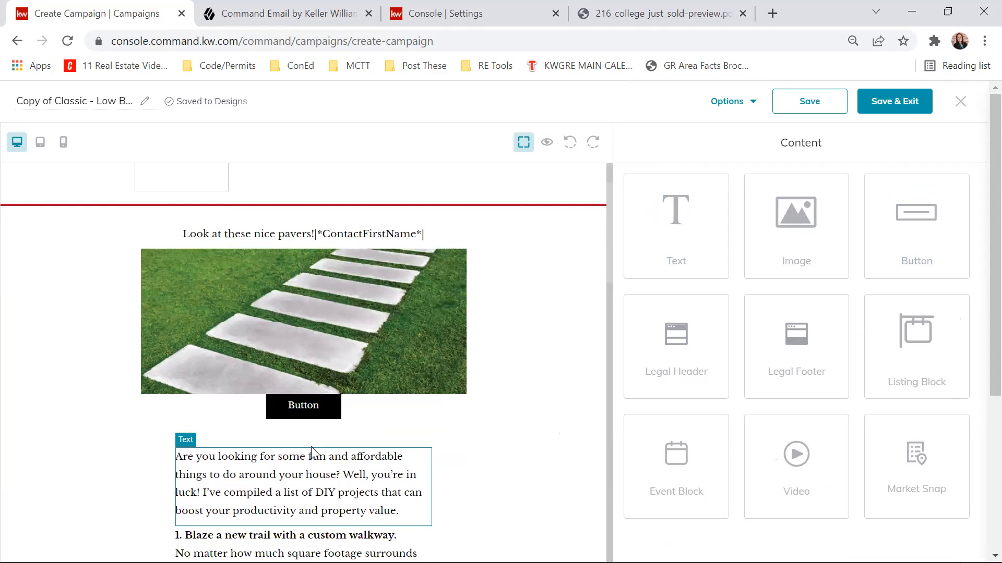
click(320, 405)
click(317, 392)
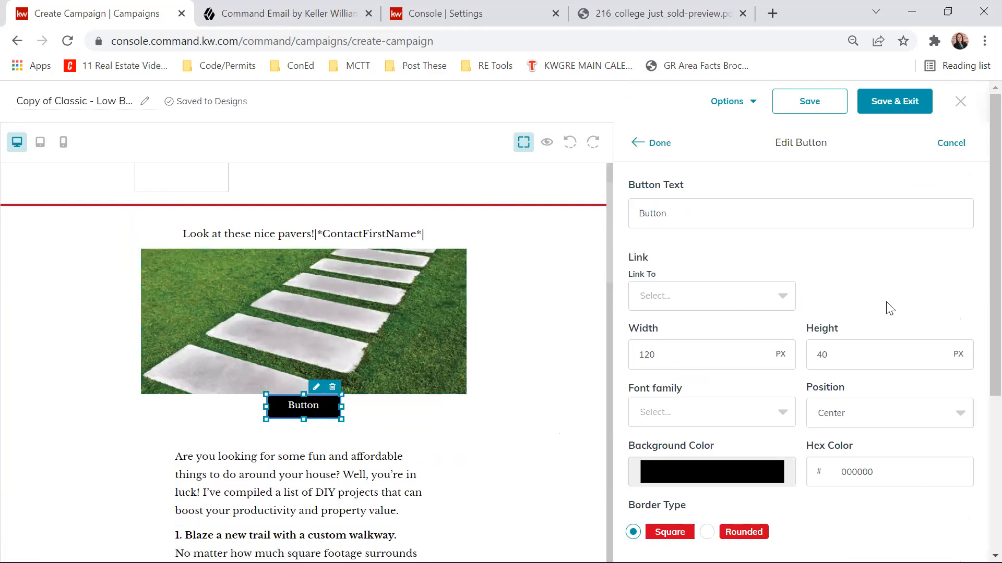
scroll(890, 339, down, 3)
click(707, 453)
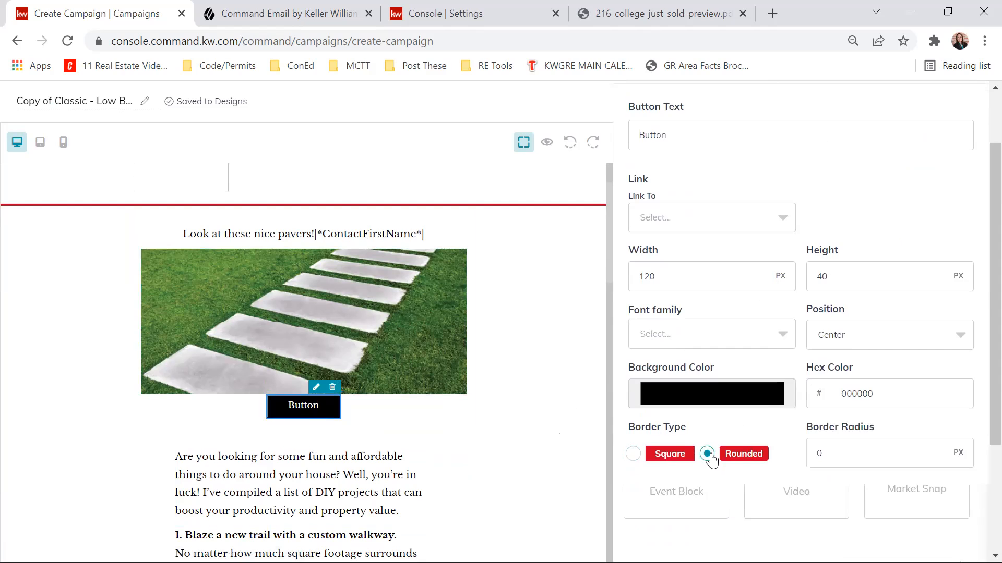
scroll(861, 433, up, 2)
click(671, 146)
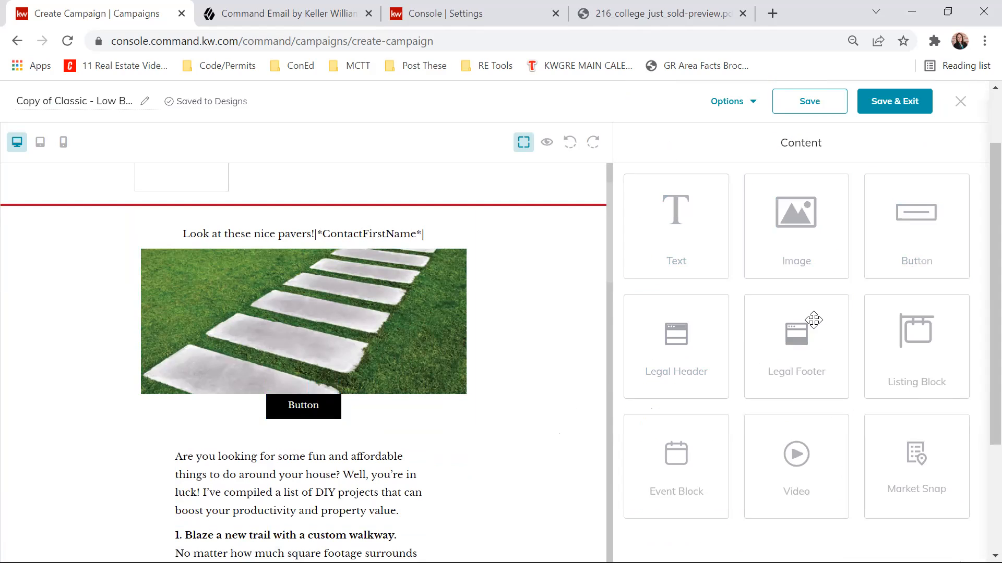
- Add a listing block between the email's closing paragraph and the agent signature box
scroll(498, 245, up, 2)
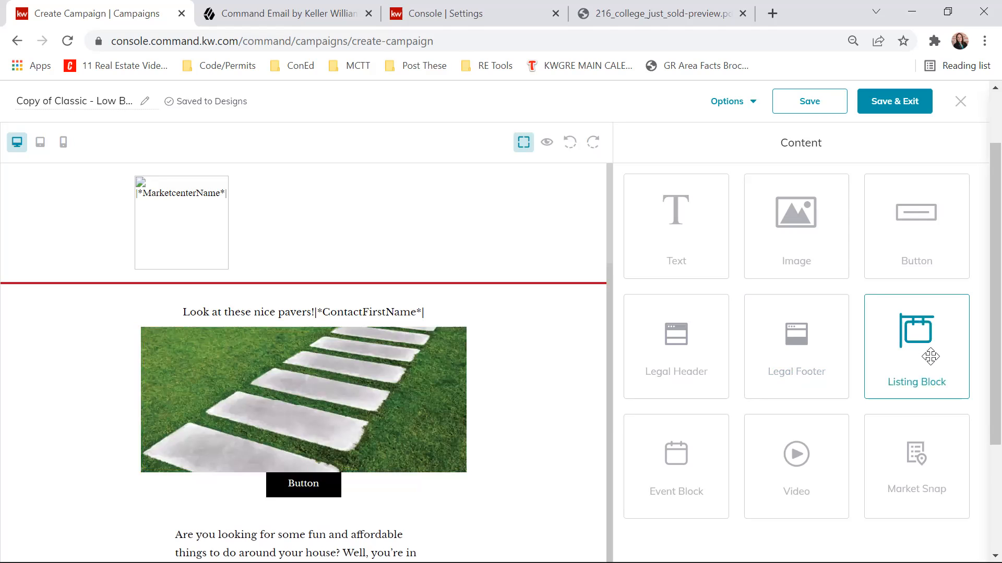
scroll(403, 296, down, 5)
scroll(556, 327, up, 3)
scroll(552, 321, down, 10)
scroll(409, 278, up, 3)
drag(928, 359, 530, 438)
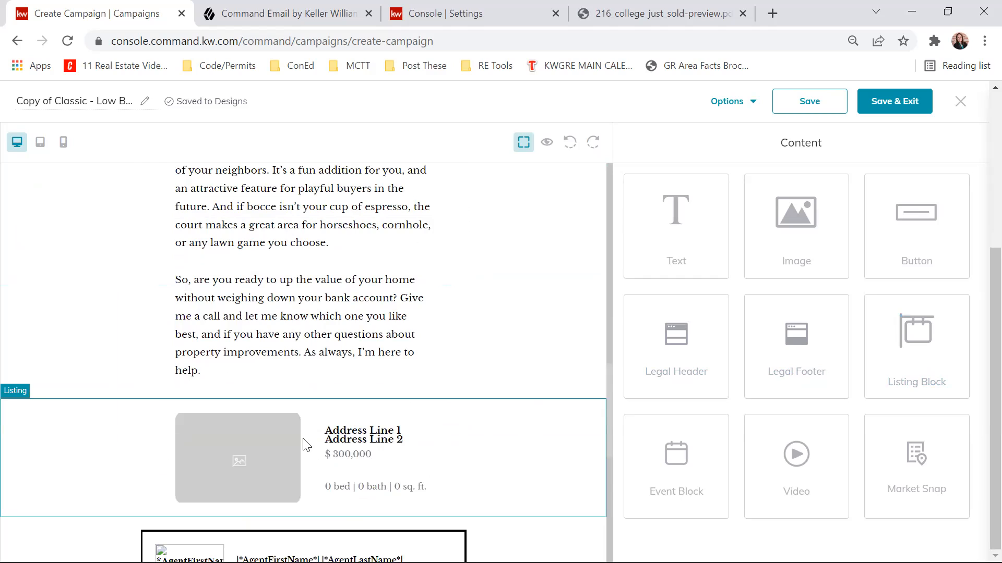
- Start selecting a listing for the new listing block and search by property address using its house number and street name
click(581, 391)
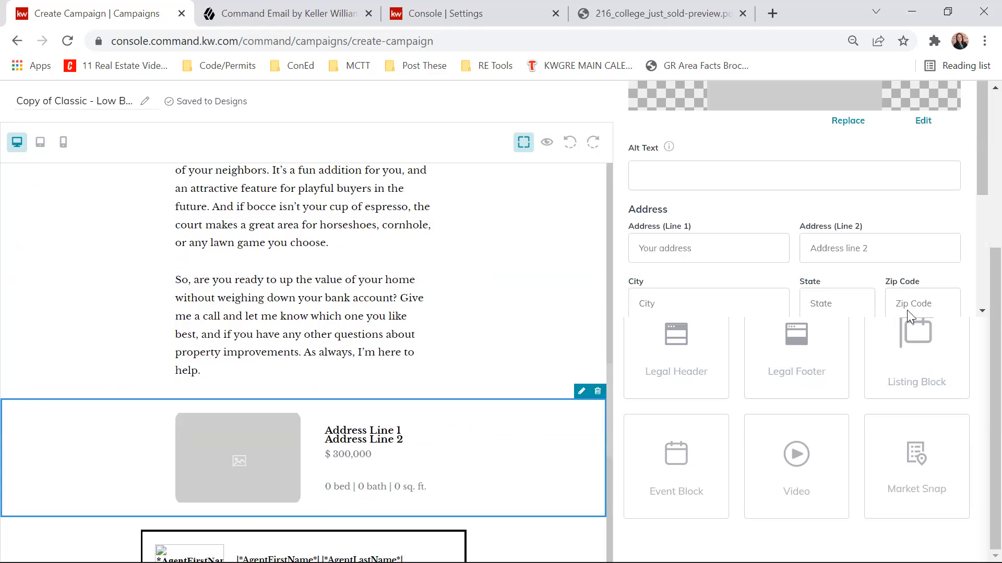
click(672, 198)
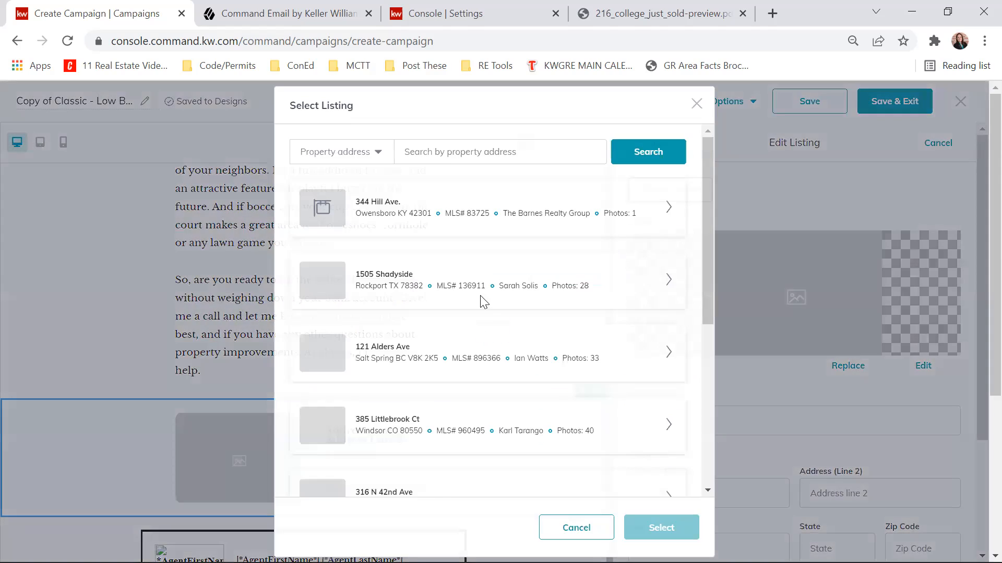
click(447, 156)
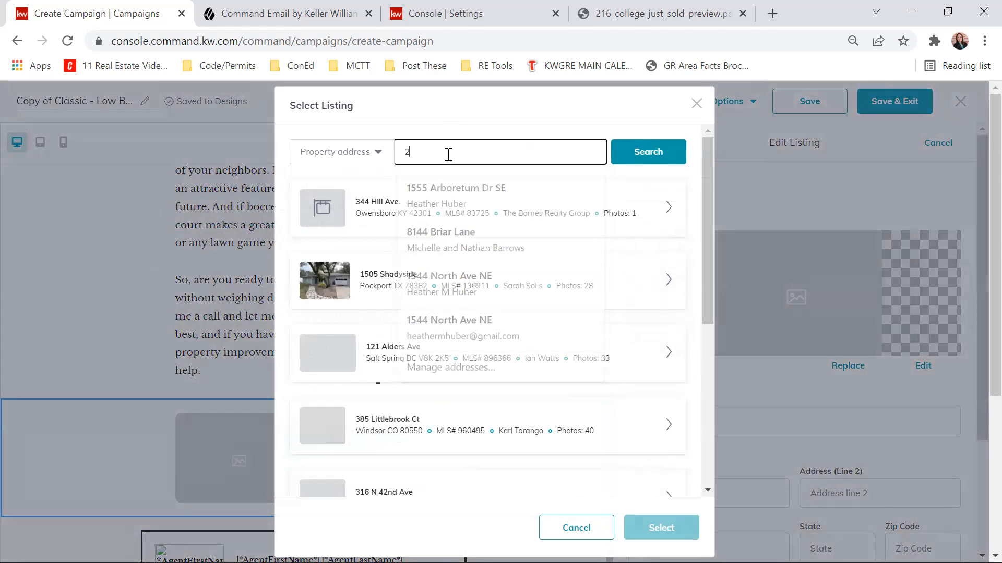
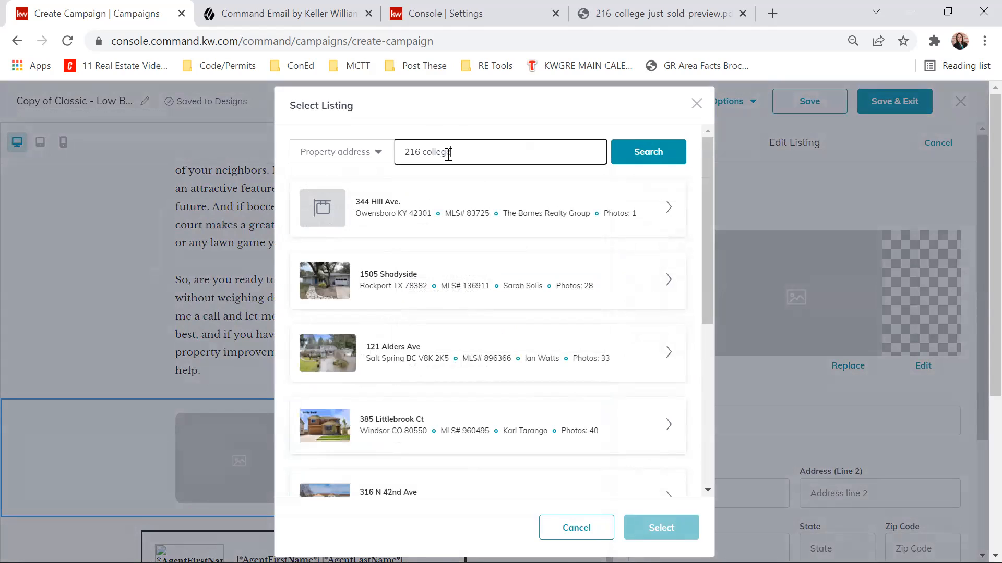
click(671, 152)
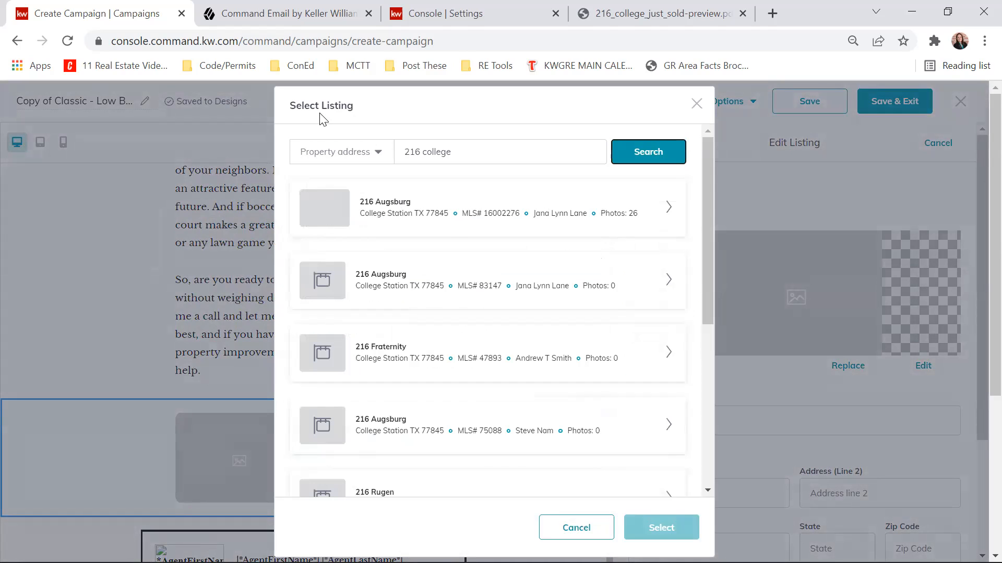
click(355, 151)
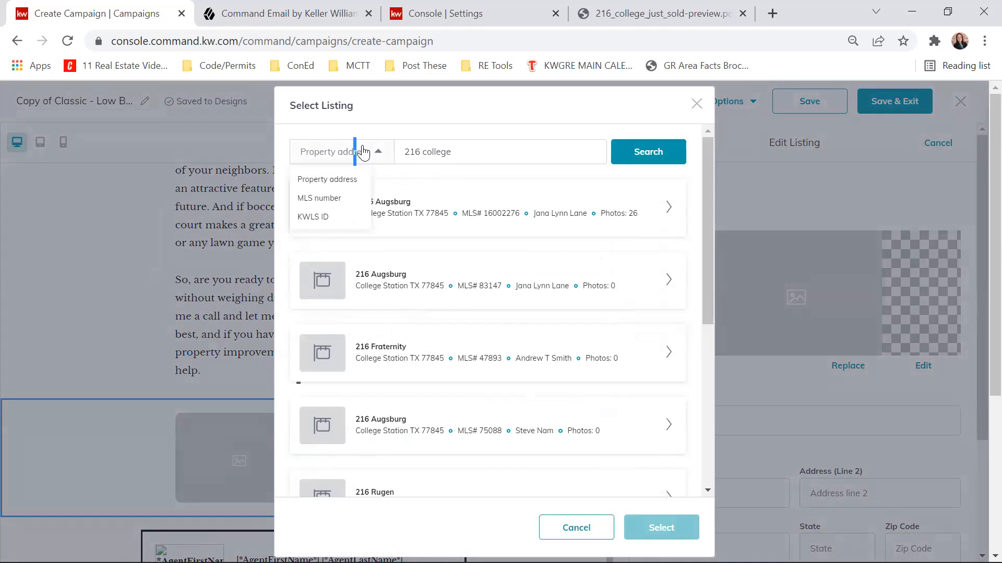
click(487, 151)
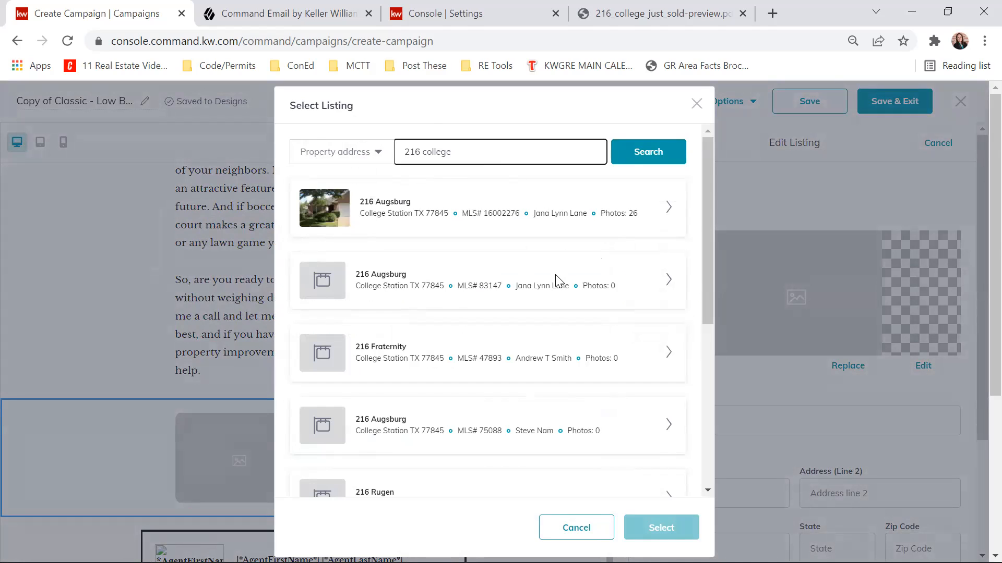
scroll(554, 280, down, 6)
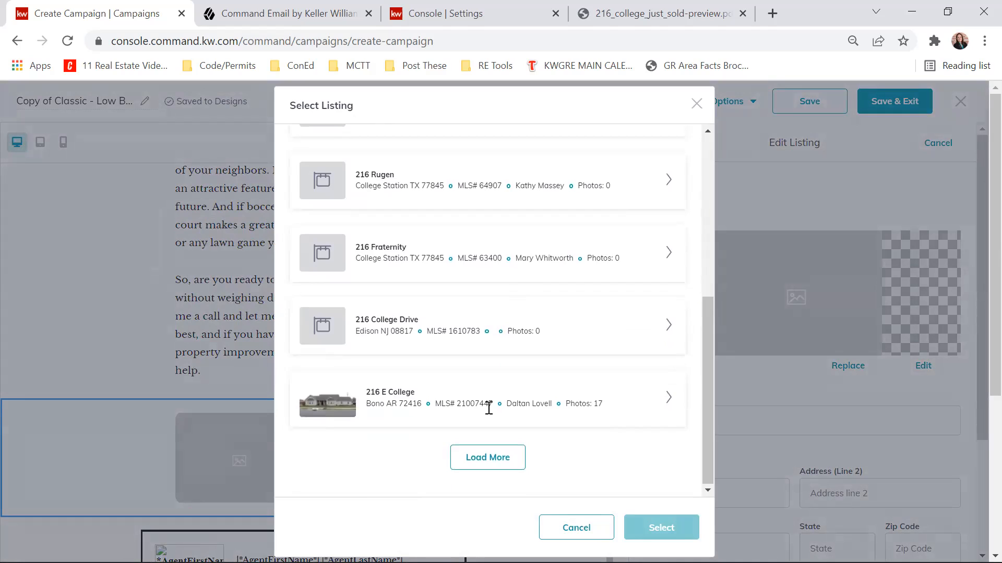
scroll(384, 217, up, 8)
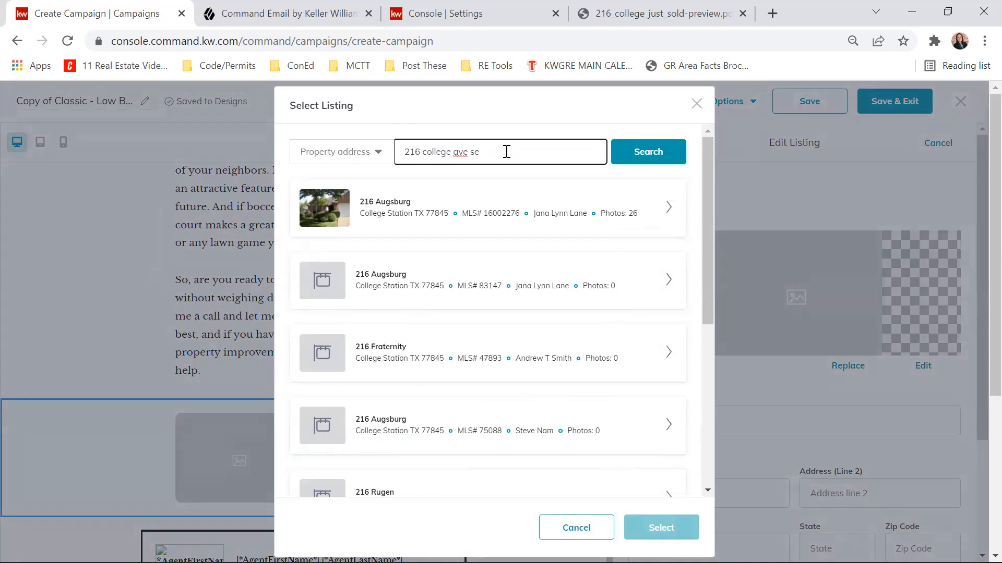
click(658, 158)
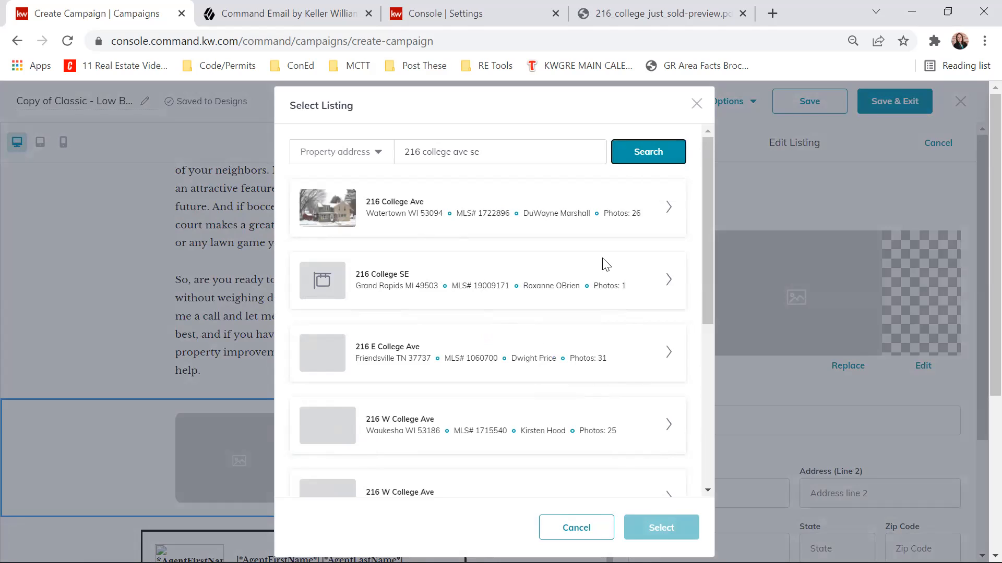
scroll(589, 242, down, 3)
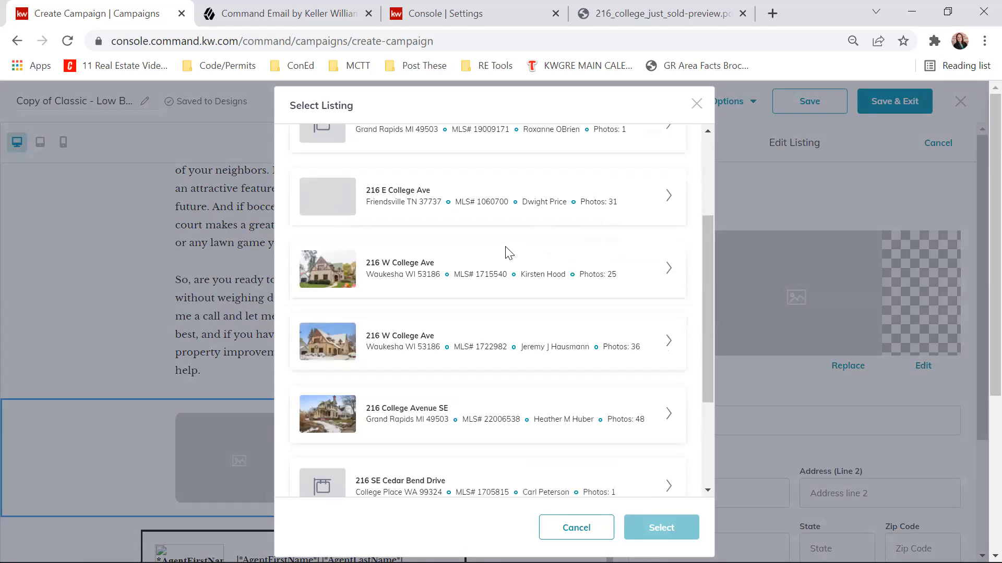
scroll(508, 252, down, 2)
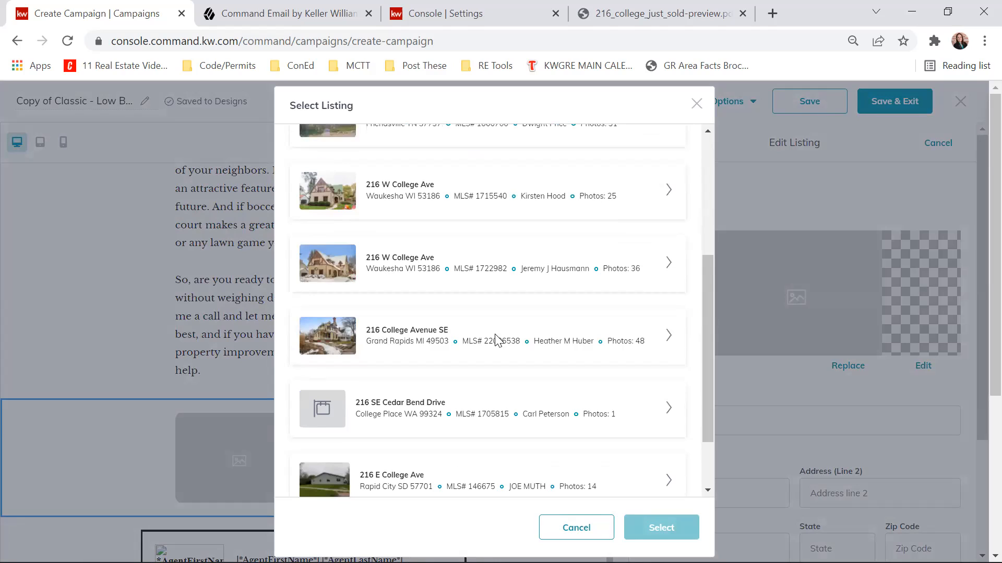
click(669, 336)
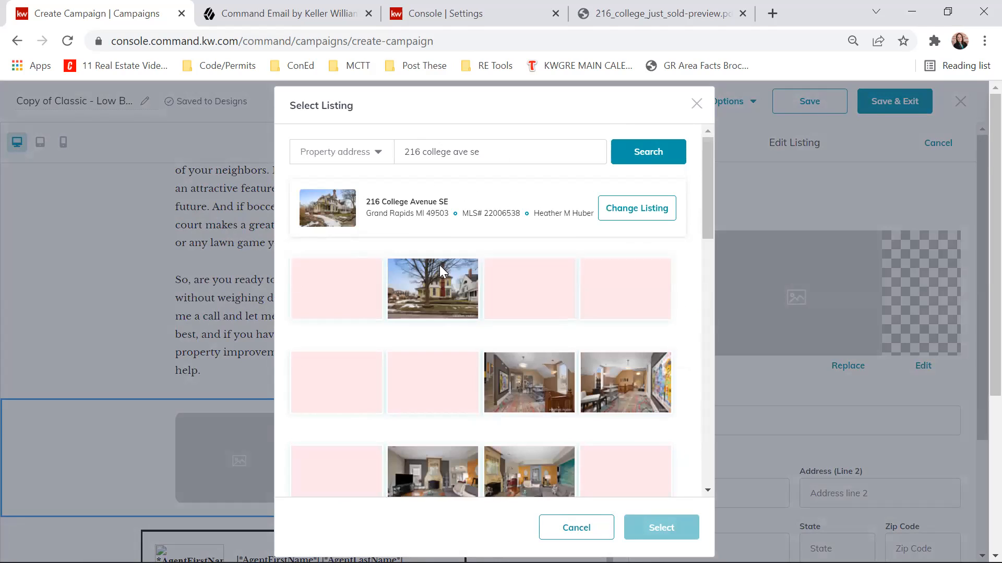
- Choose the listing photo of the green front door with the wreath and apply the listing to the block
scroll(501, 288, down, 3)
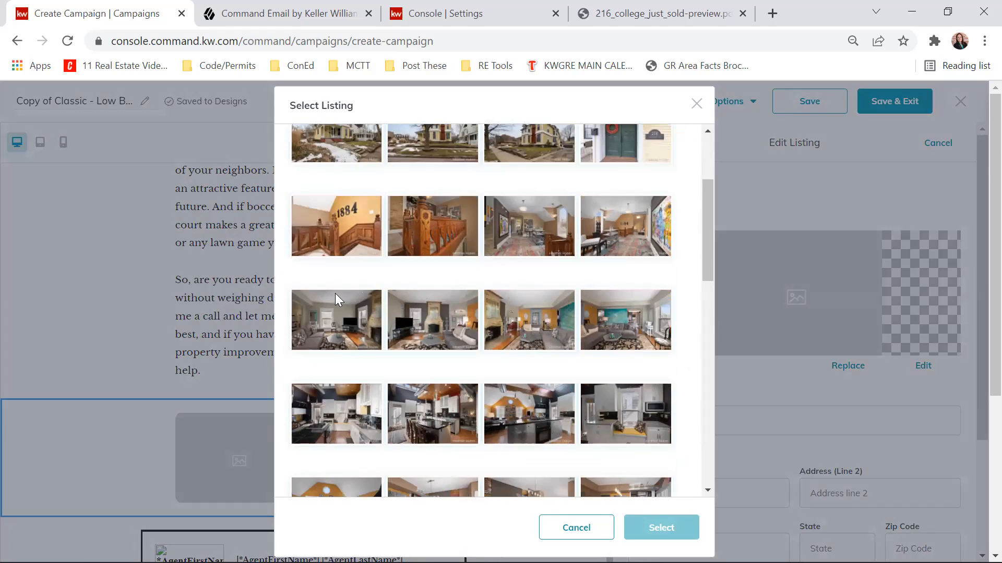
scroll(470, 272, down, 5)
scroll(574, 360, up, 10)
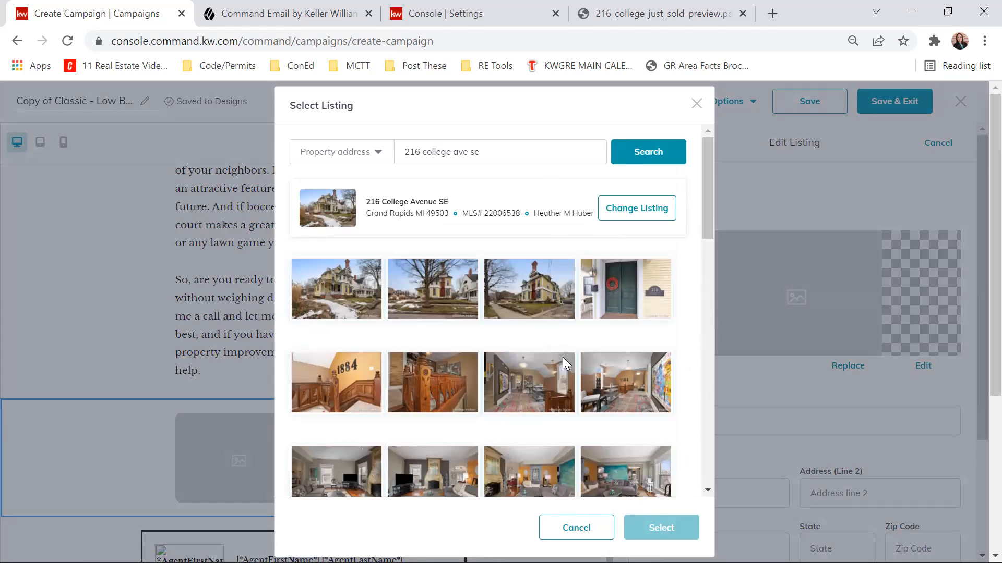
click(631, 284)
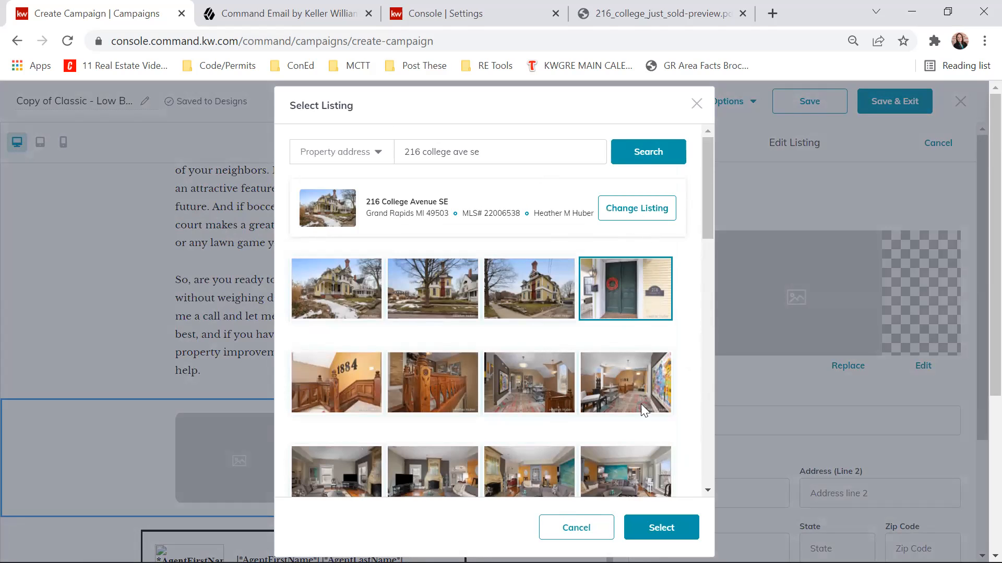
click(662, 529)
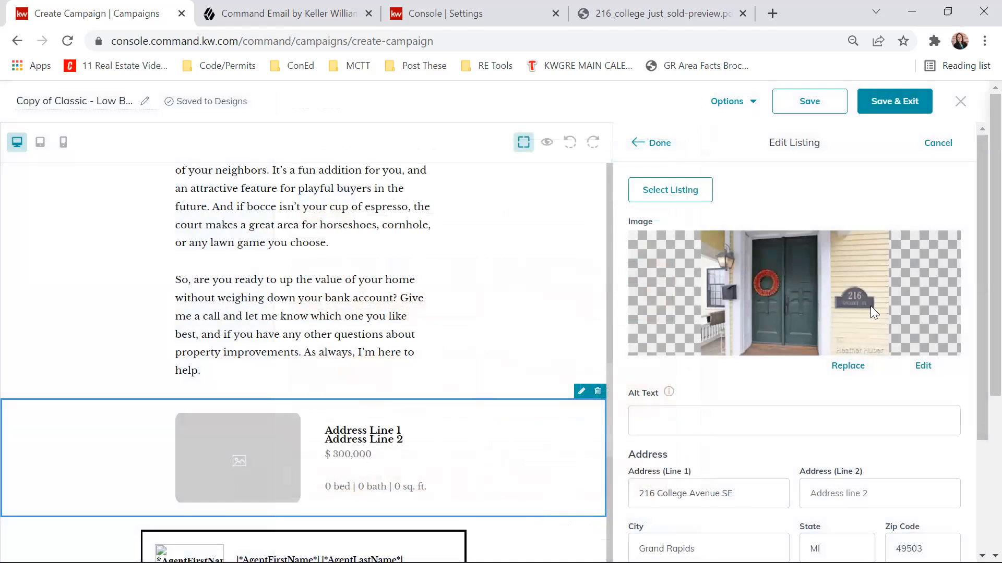
- Set the listing block's link type to Landing page
scroll(754, 292, down, 3)
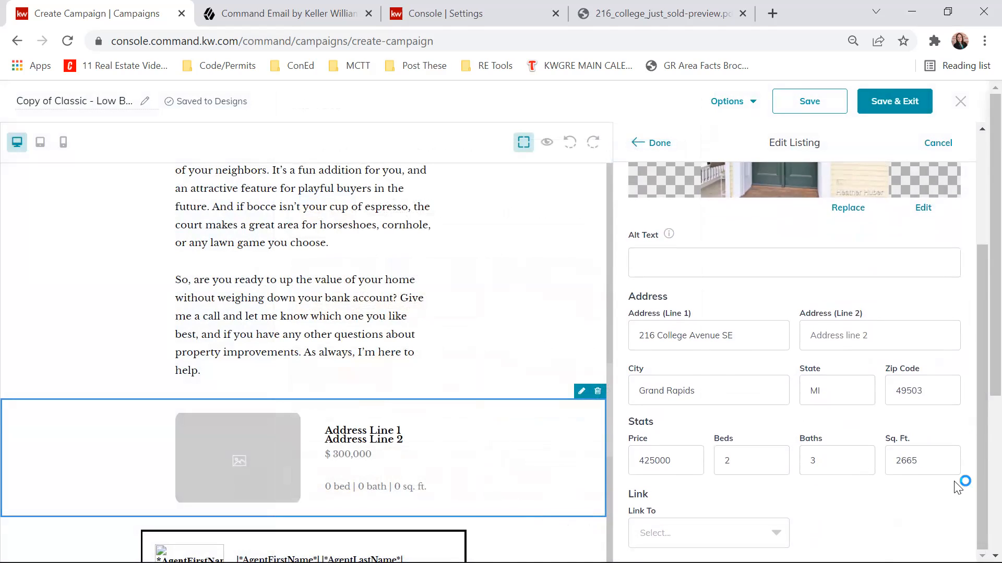
scroll(756, 342, down, 3)
click(753, 372)
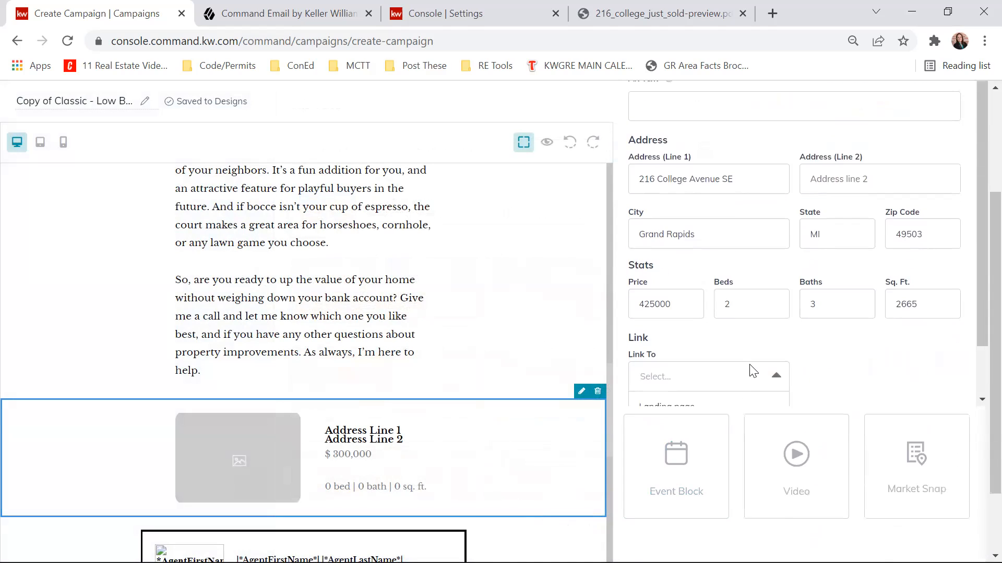
click(712, 339)
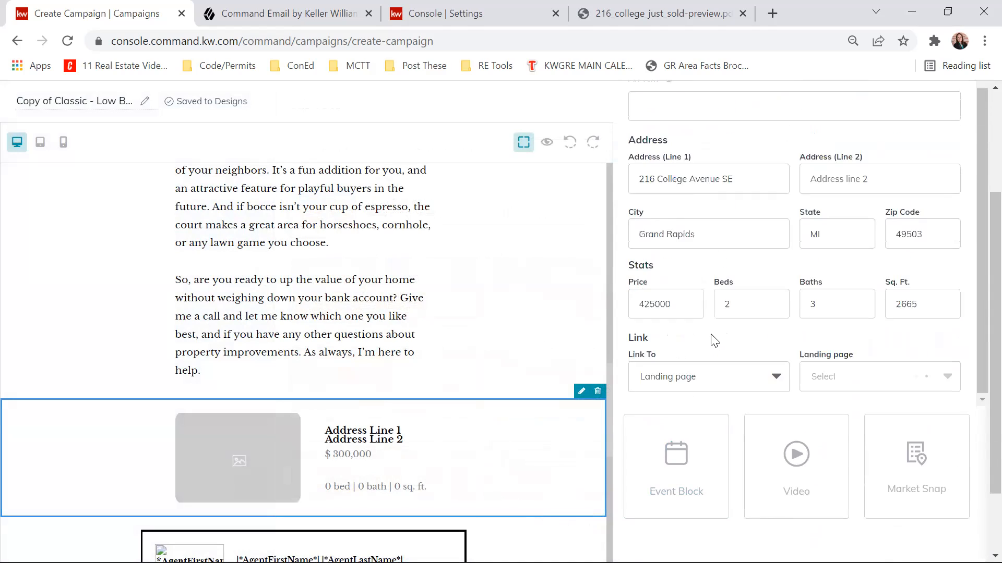
- Look through the available landing pages and link the listing block to the 27th St SW landing page
click(883, 376)
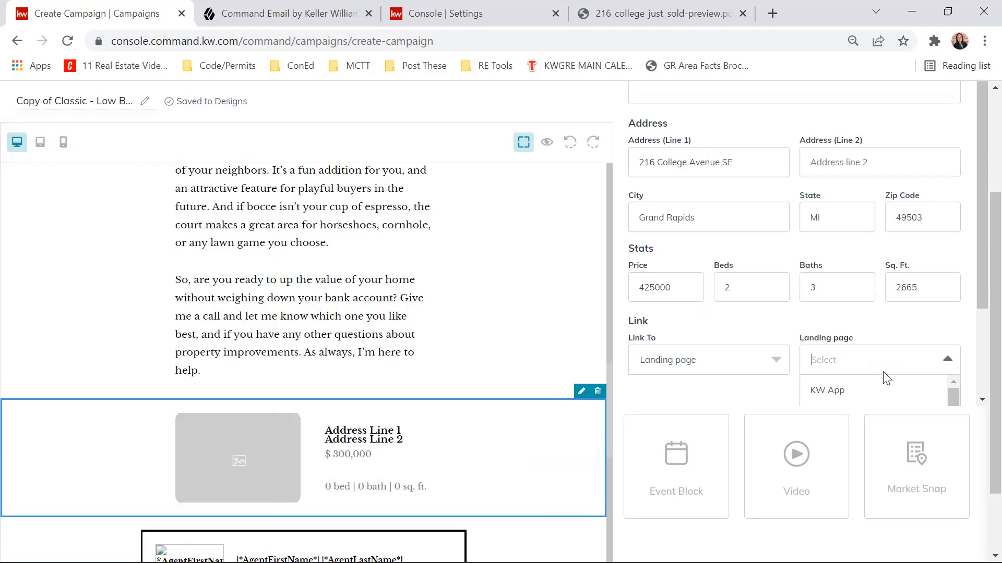
scroll(883, 376, down, 3)
scroll(887, 272, down, 2)
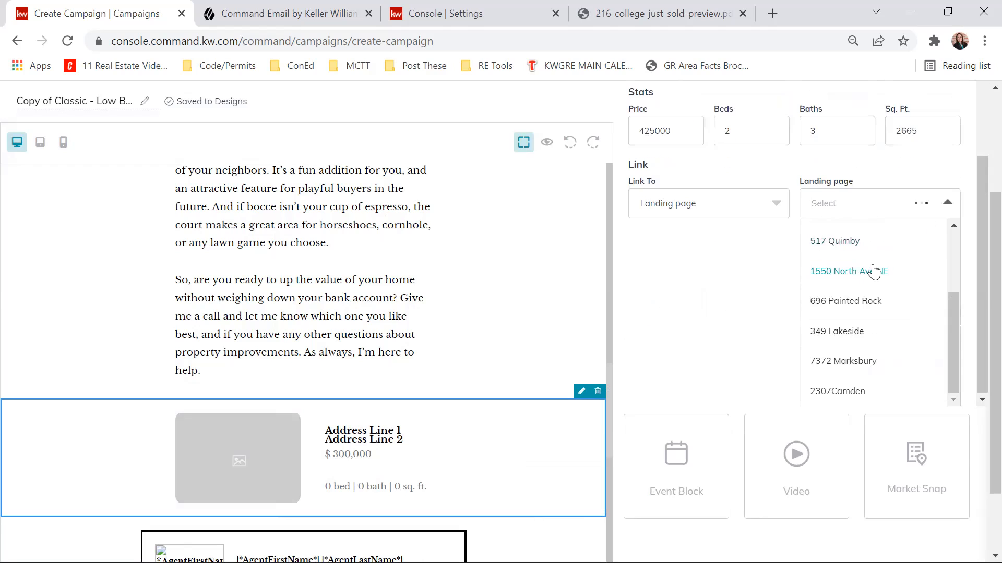
drag(953, 286, 946, 247)
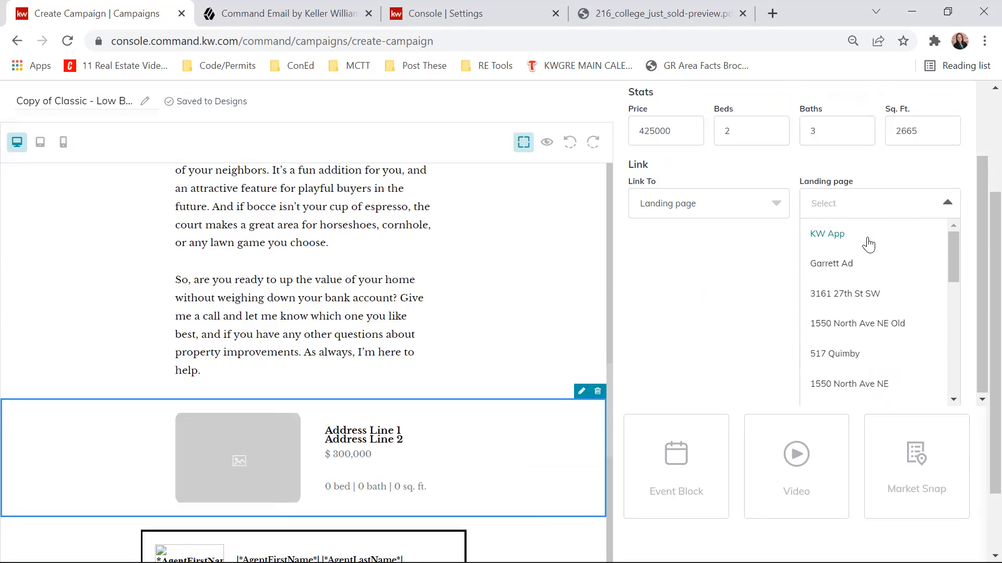
scroll(867, 244, down, 2)
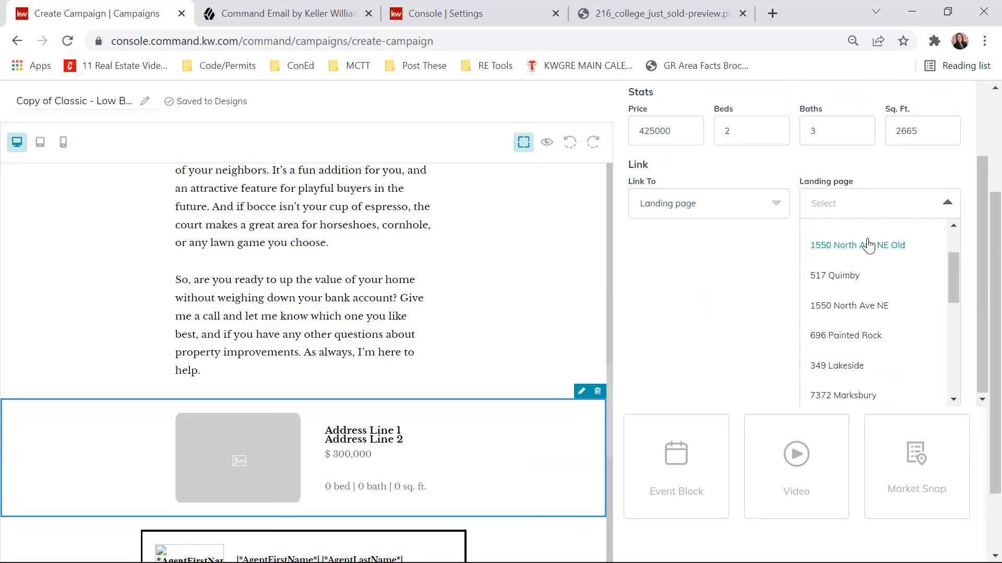
scroll(867, 245, down, 5)
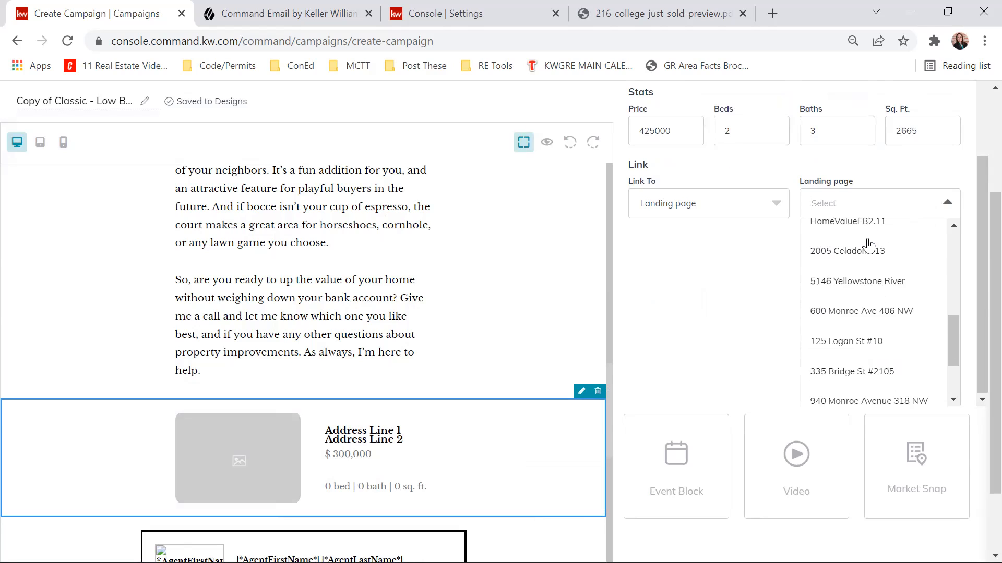
scroll(867, 244, down, 2)
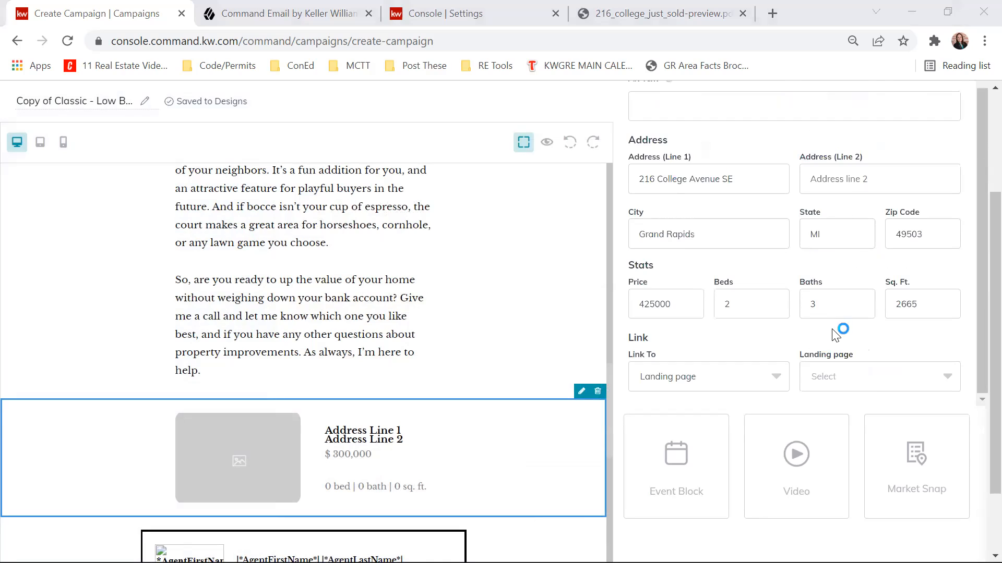
click(873, 375)
click(856, 283)
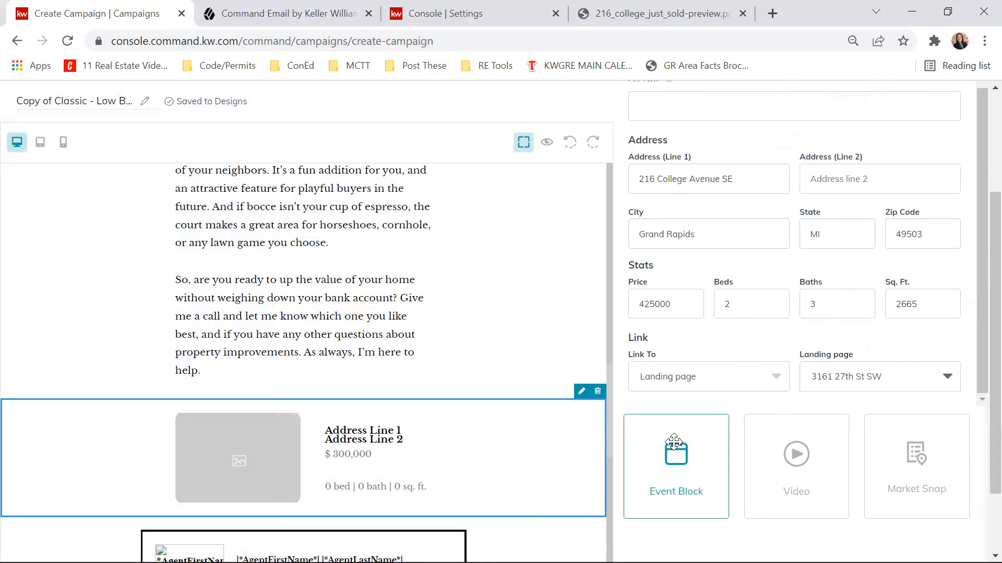
- Finish editing the listing block and apply its photo, property details and link to the email
scroll(692, 395, down, 1)
scroll(692, 395, down, 1)
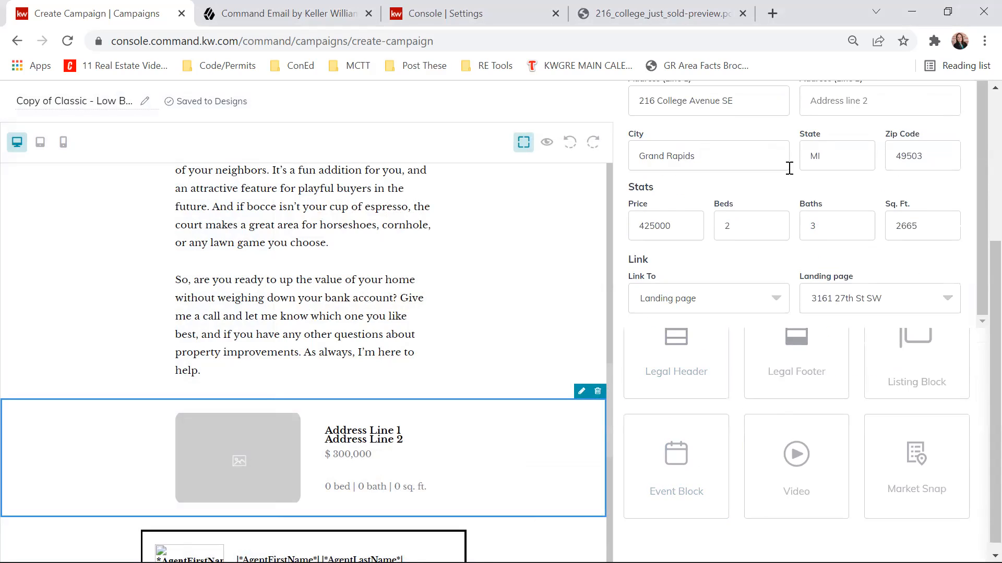
scroll(946, 245, up, 8)
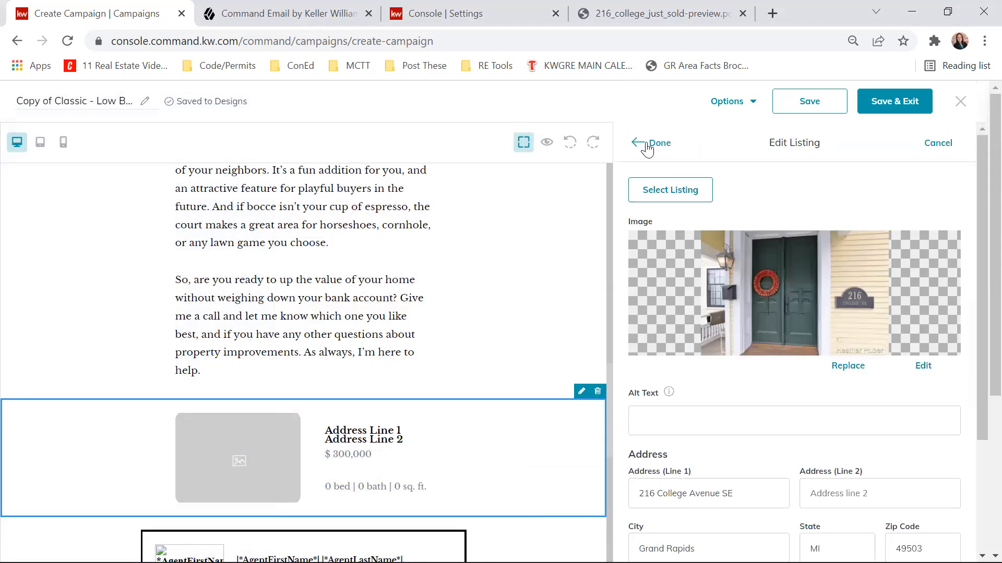
click(646, 142)
- Add an event block between the listing block and the agent signature box
scroll(374, 292, down, 1)
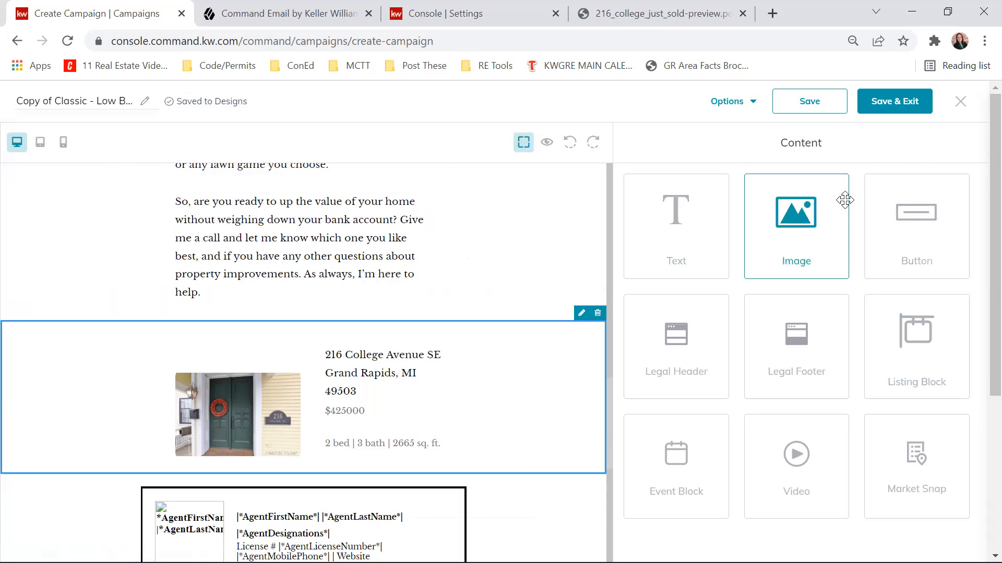
scroll(567, 295, down, 3)
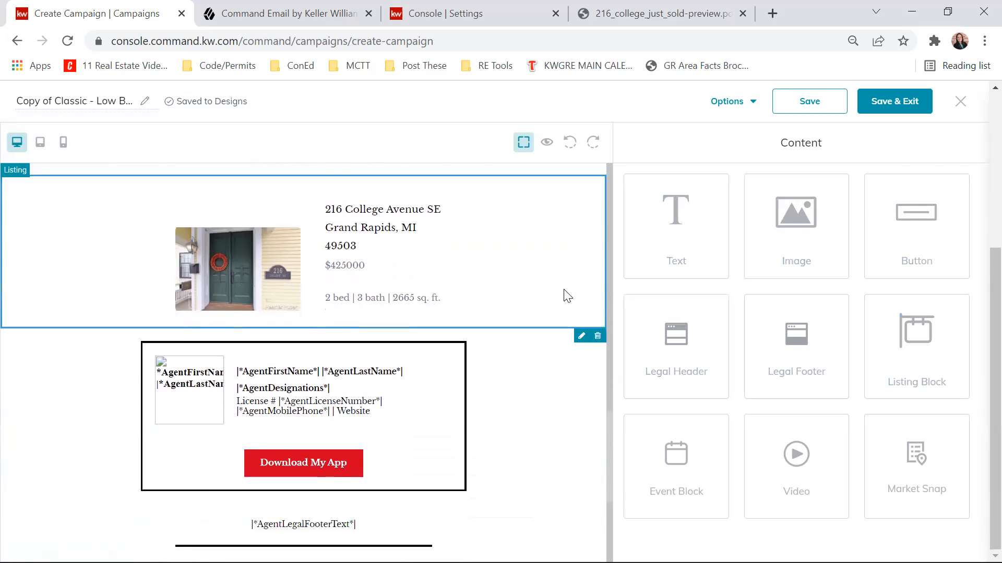
drag(680, 470, 523, 354)
scroll(517, 350, down, 3)
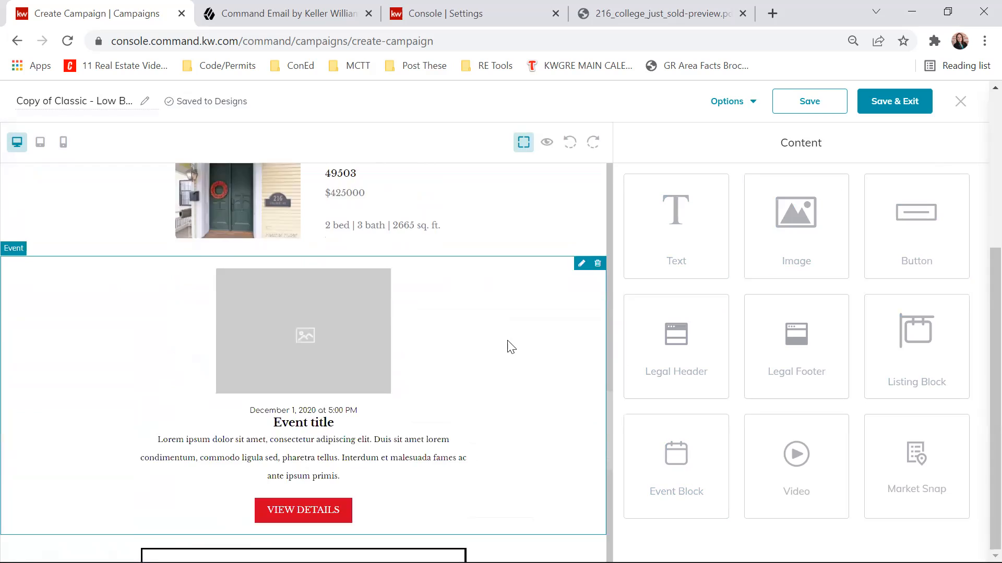
scroll(440, 386, up, 3)
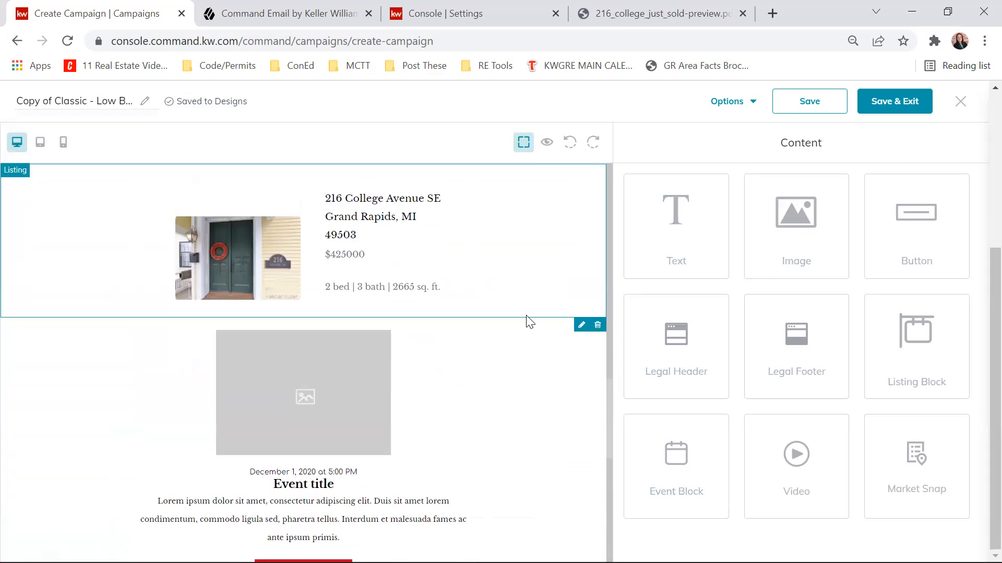
click(577, 326)
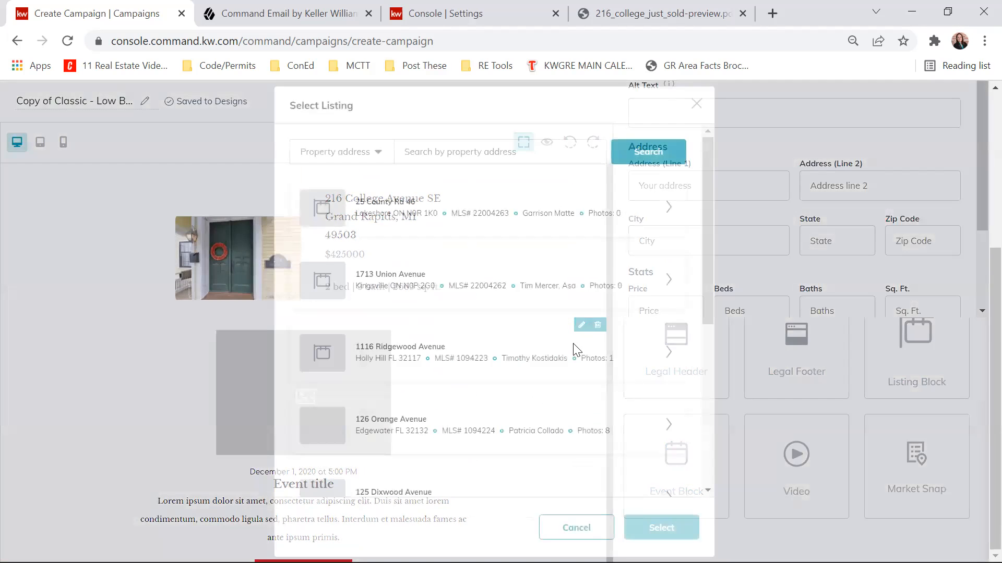
scroll(505, 311, down, 2)
scroll(505, 313, up, 2)
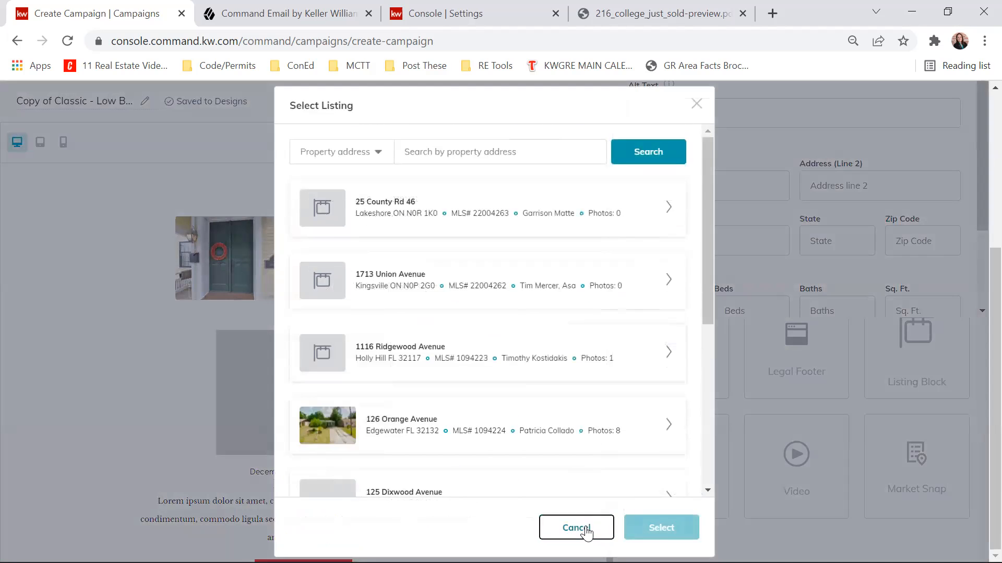
click(576, 528)
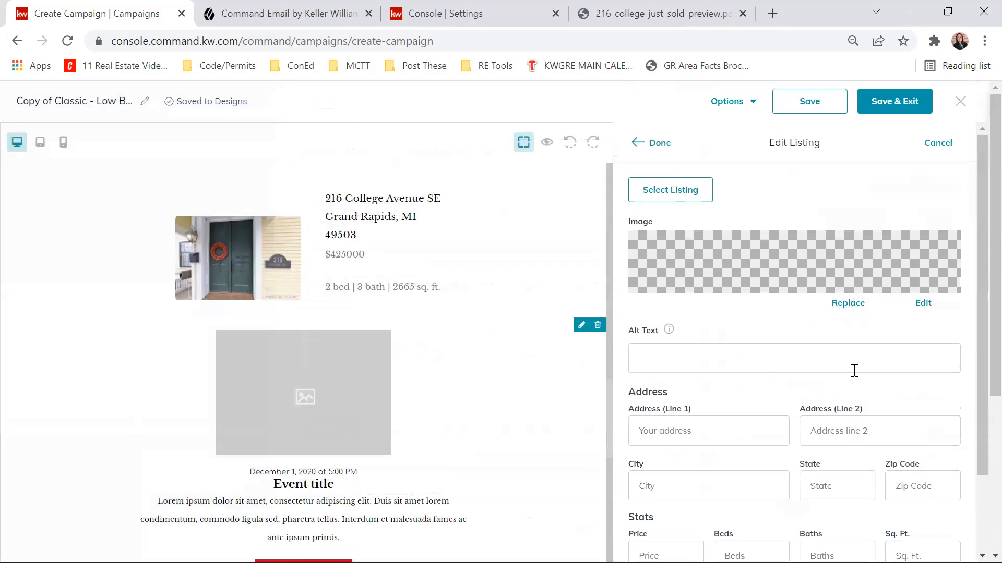
scroll(767, 273, down, 5)
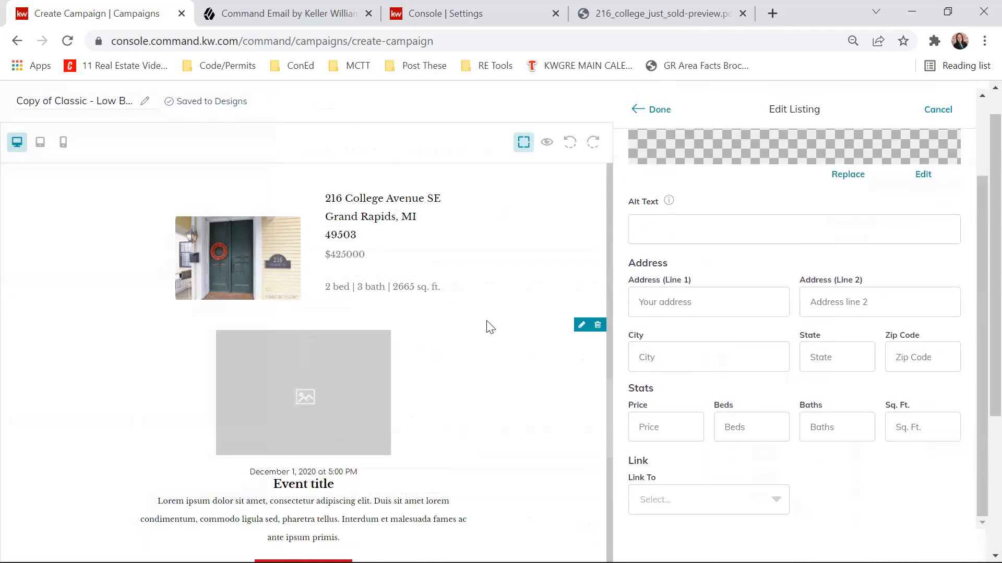
scroll(487, 327, down, 10)
scroll(509, 348, up, 10)
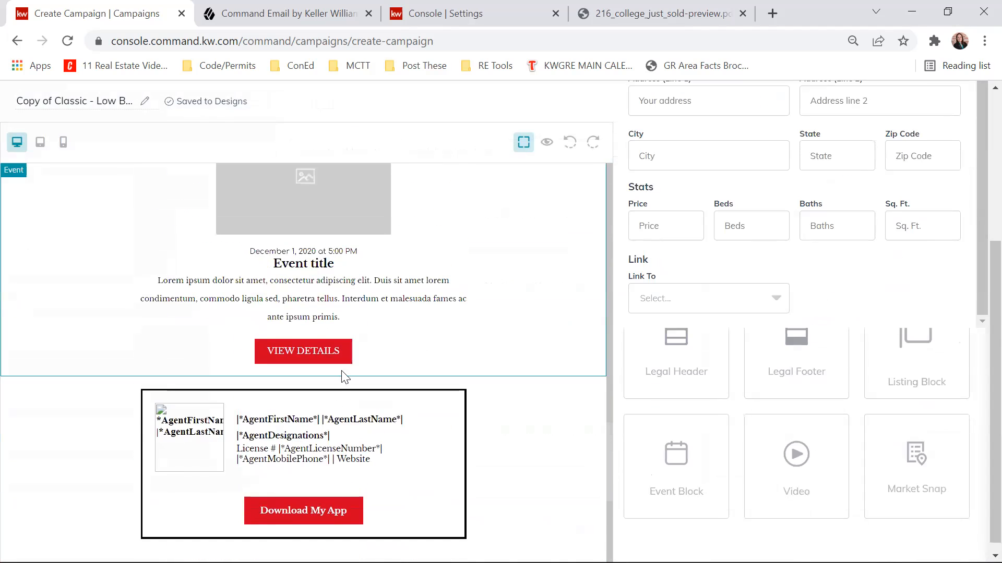
scroll(355, 370, up, 2)
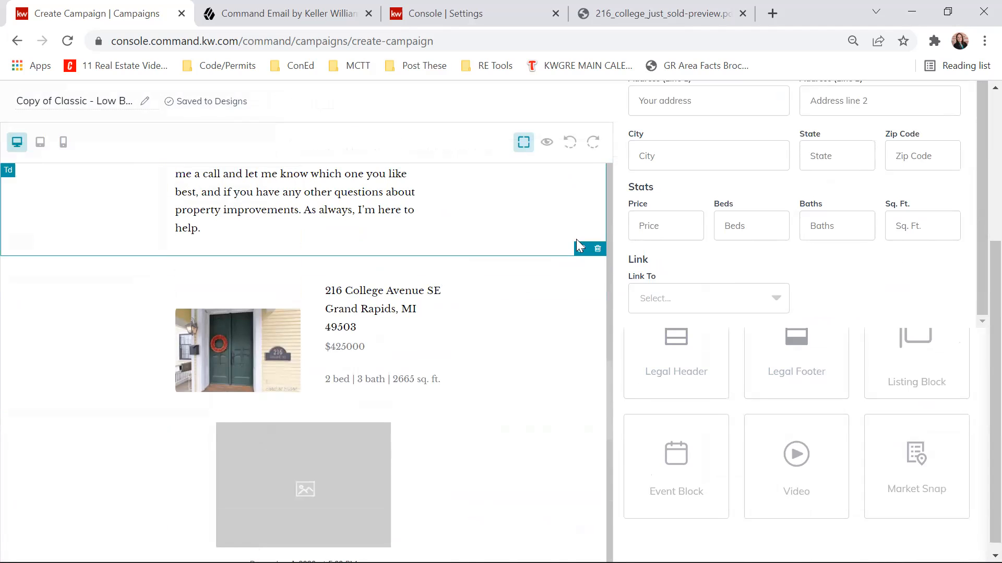
scroll(930, 318, up, 8)
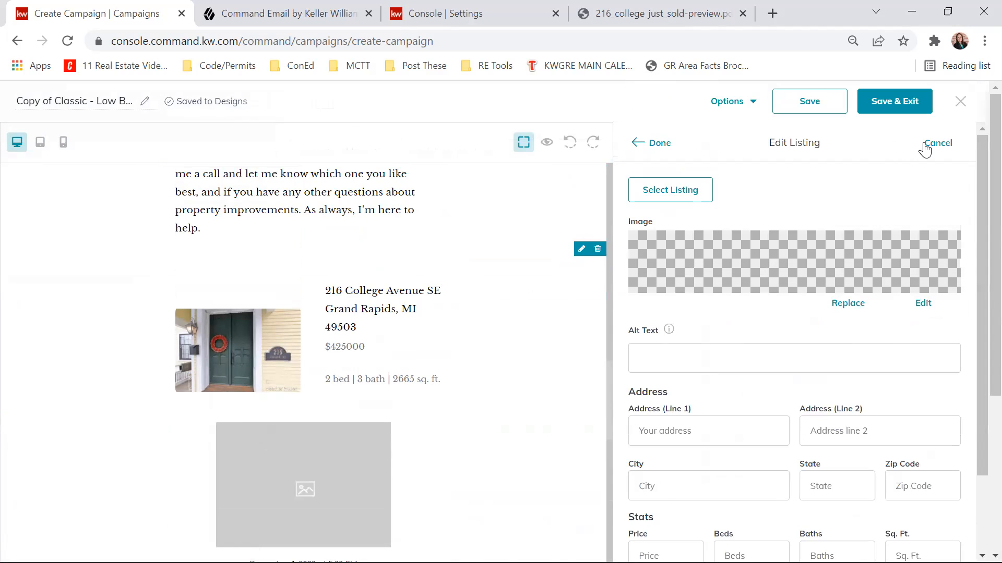
click(924, 147)
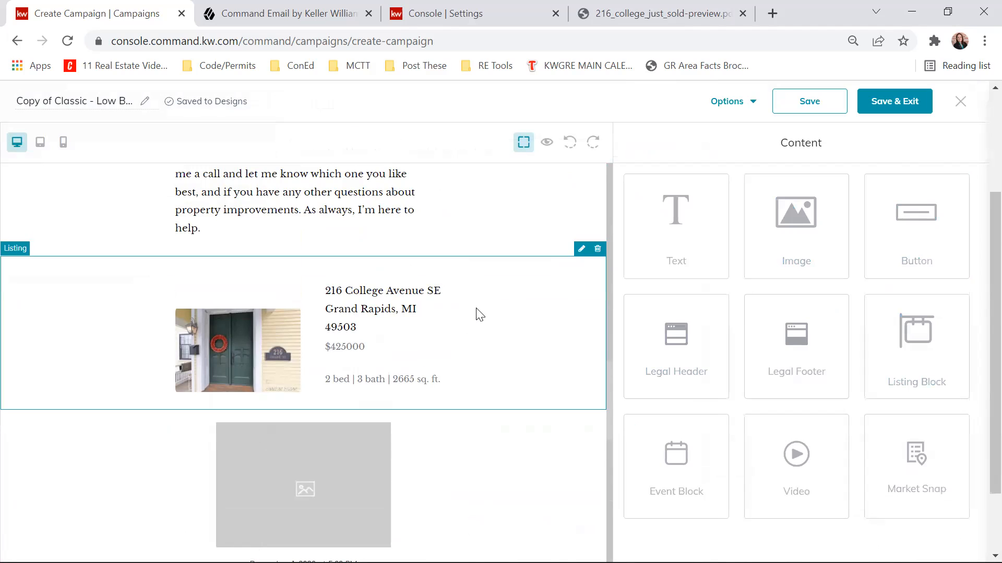
- Add a video block below the event block, and a Market Snap block between the event and video blocks
scroll(537, 351, down, 5)
drag(817, 477, 395, 419)
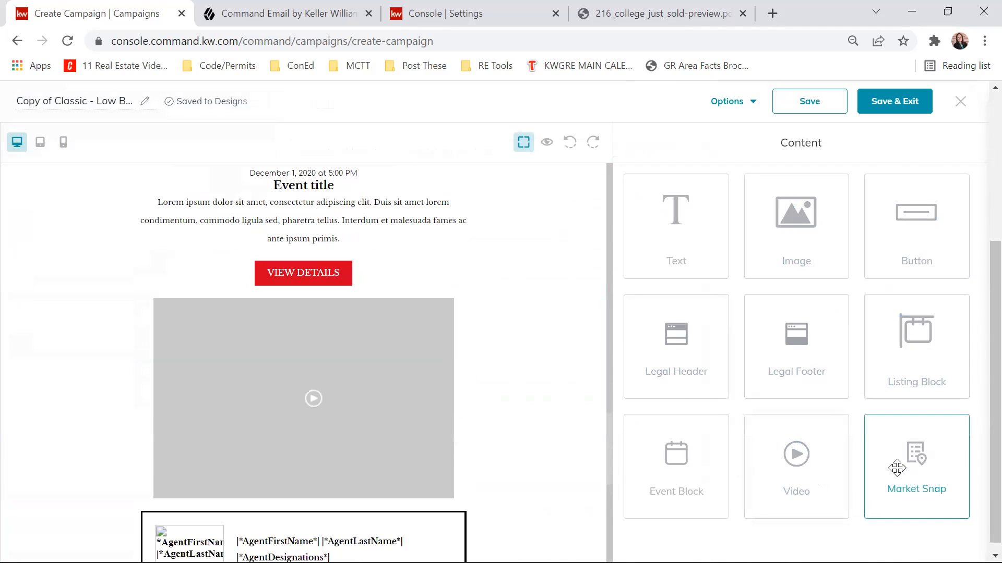
drag(898, 468, 392, 365)
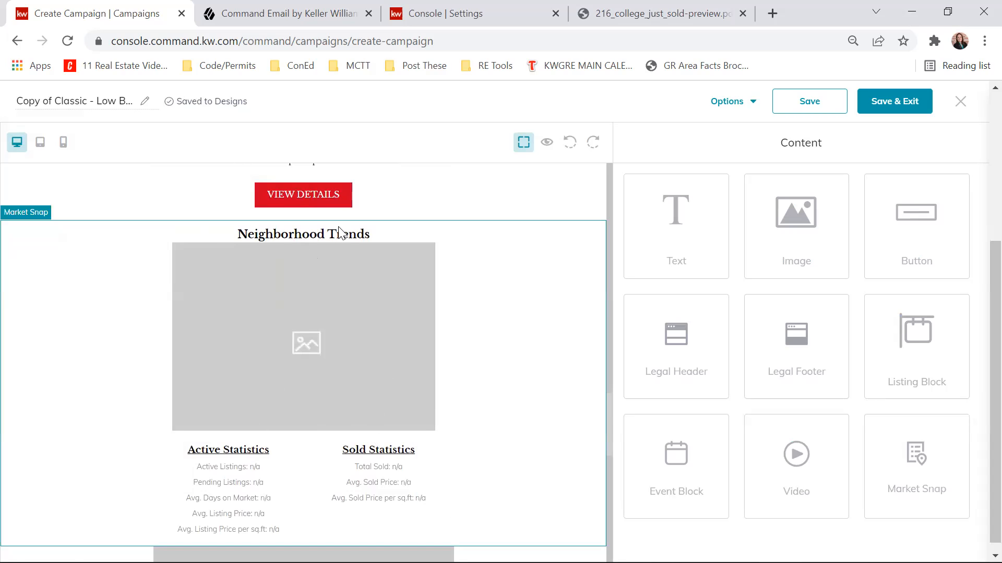
- Preview the email design in desktop view and review the listing, event, Market Snap and video blocks, agent signature and legal footer
scroll(340, 327, down, 3)
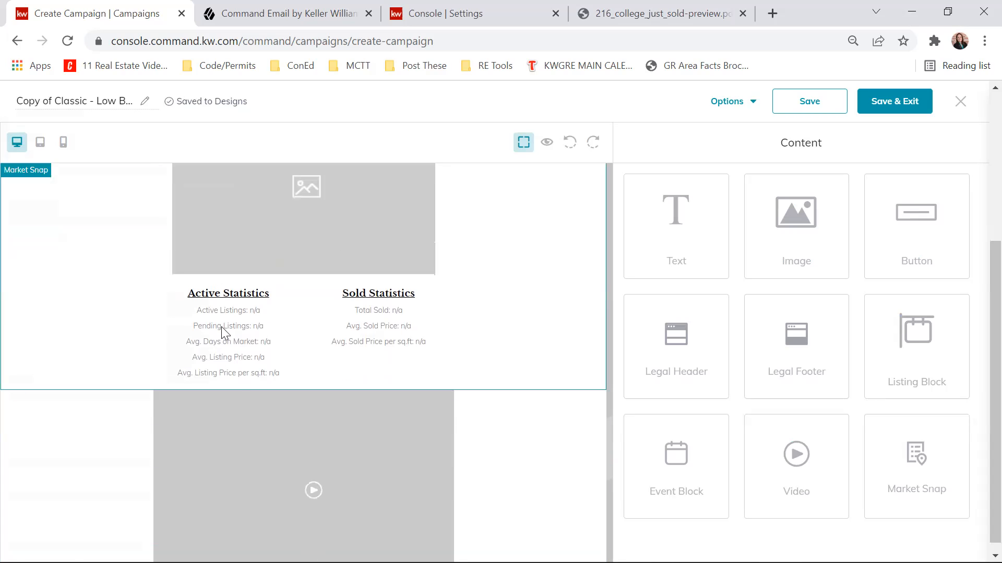
scroll(568, 255, down, 2)
click(261, 377)
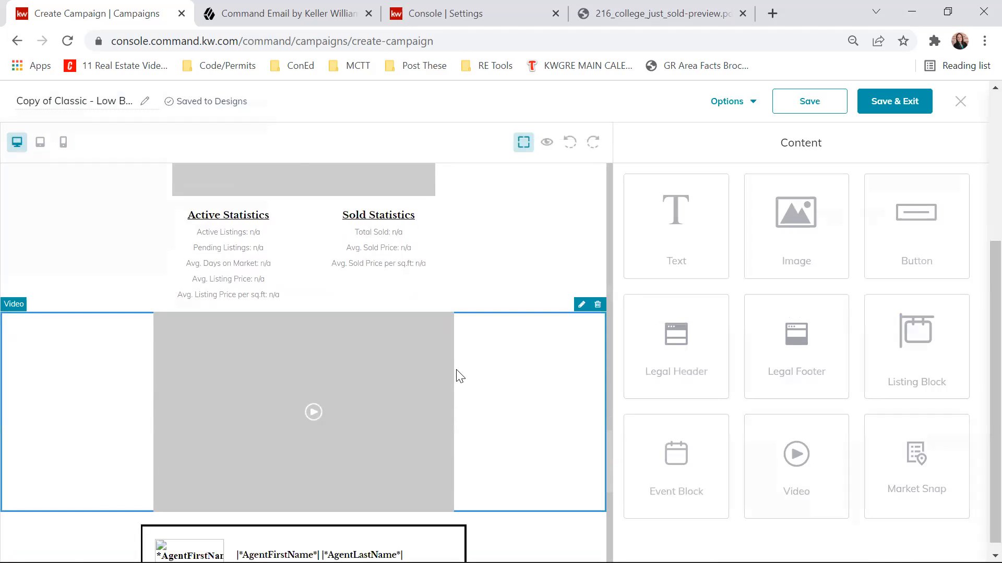
scroll(451, 387, down, 6)
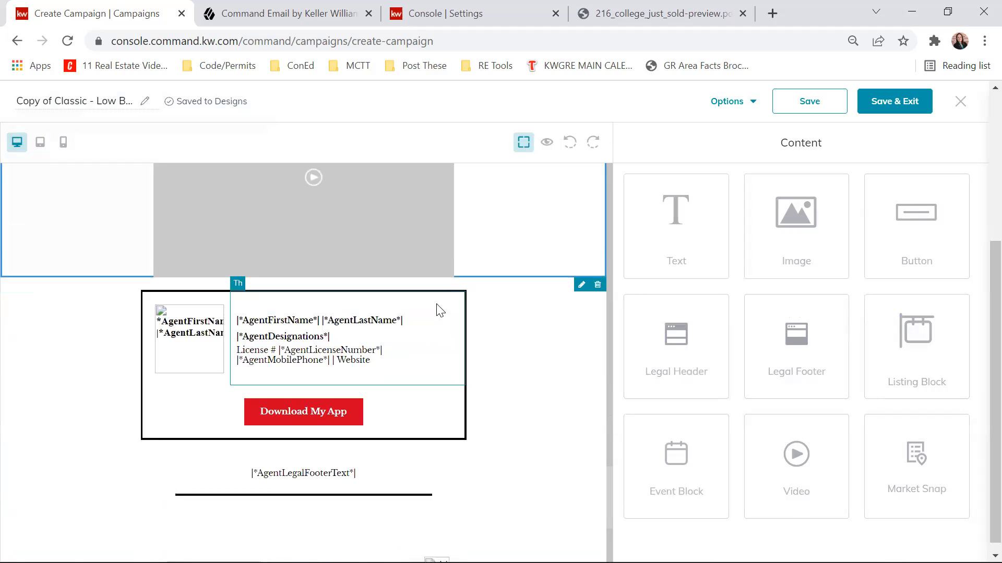
scroll(510, 368, up, 15)
drag(644, 361, 29, 273)
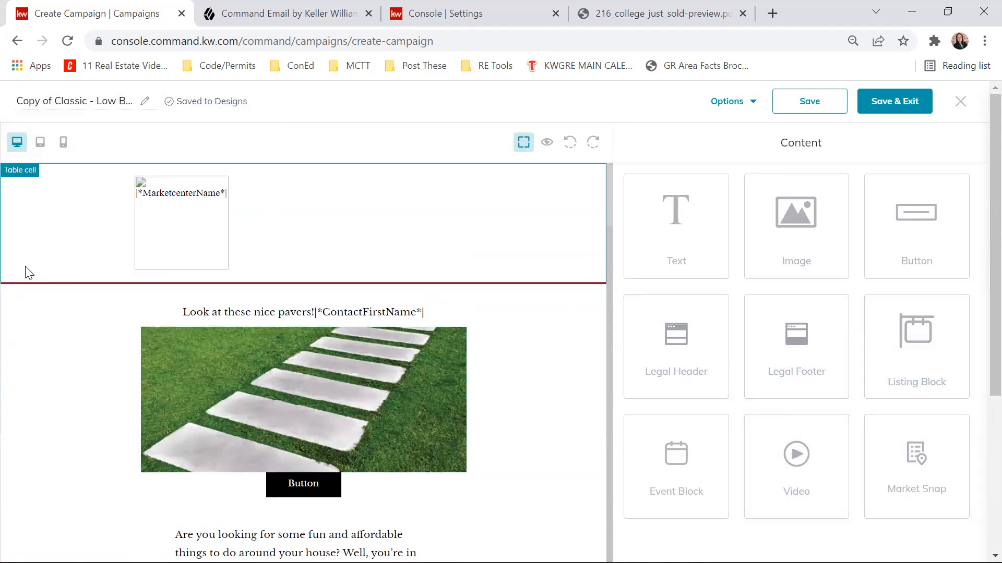
click(547, 143)
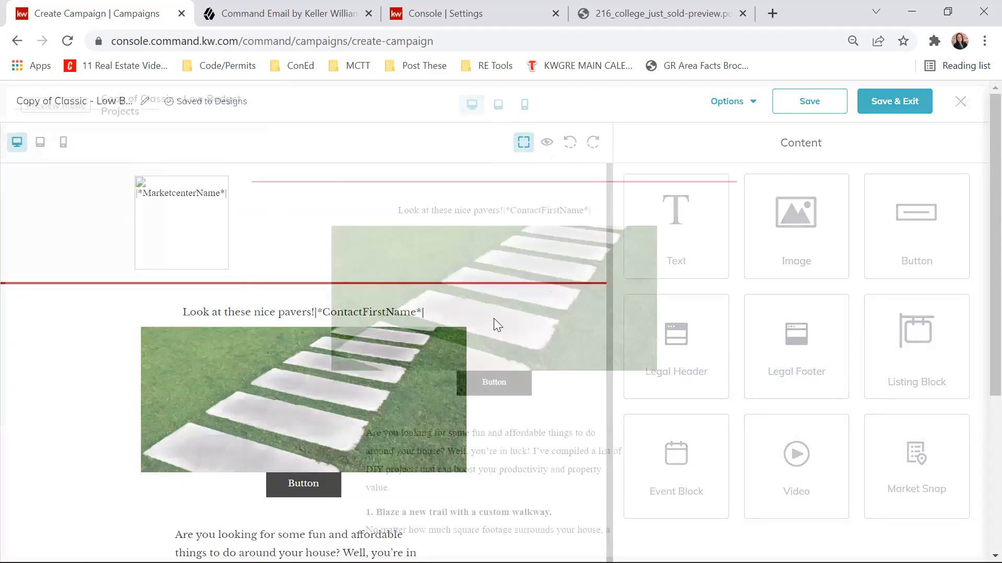
scroll(621, 298, down, 20)
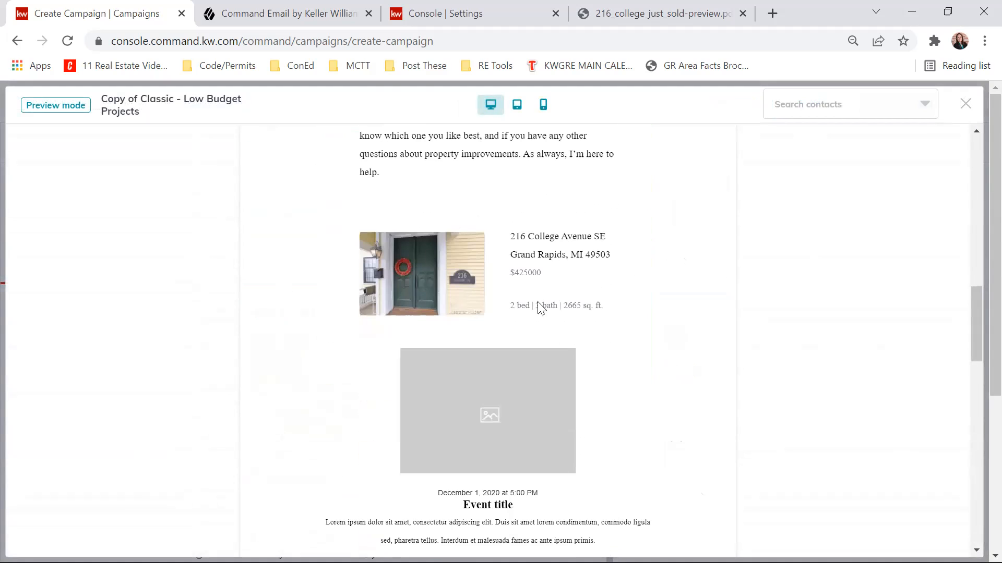
scroll(542, 308, down, 4)
scroll(566, 240, up, 3)
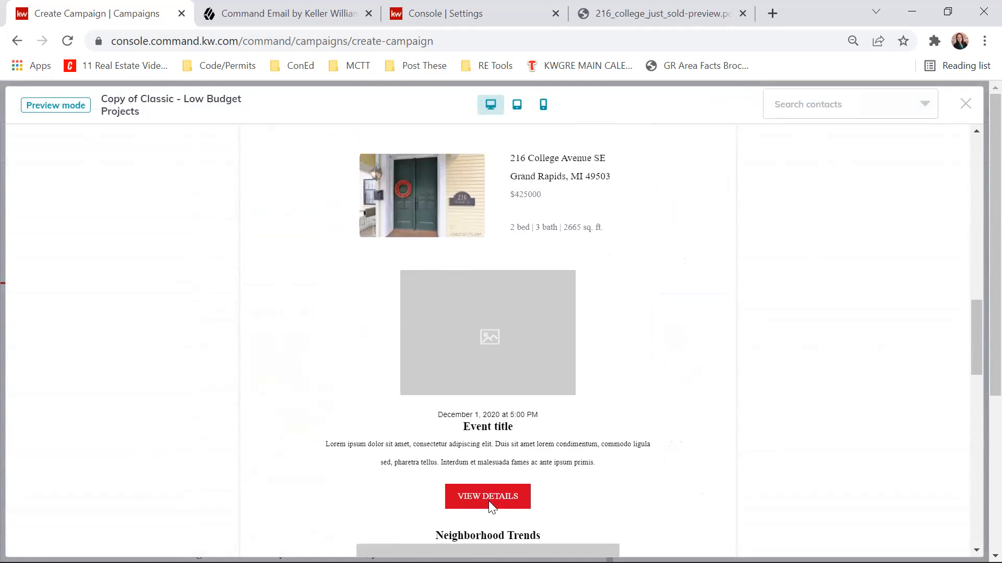
scroll(581, 347, down, 7)
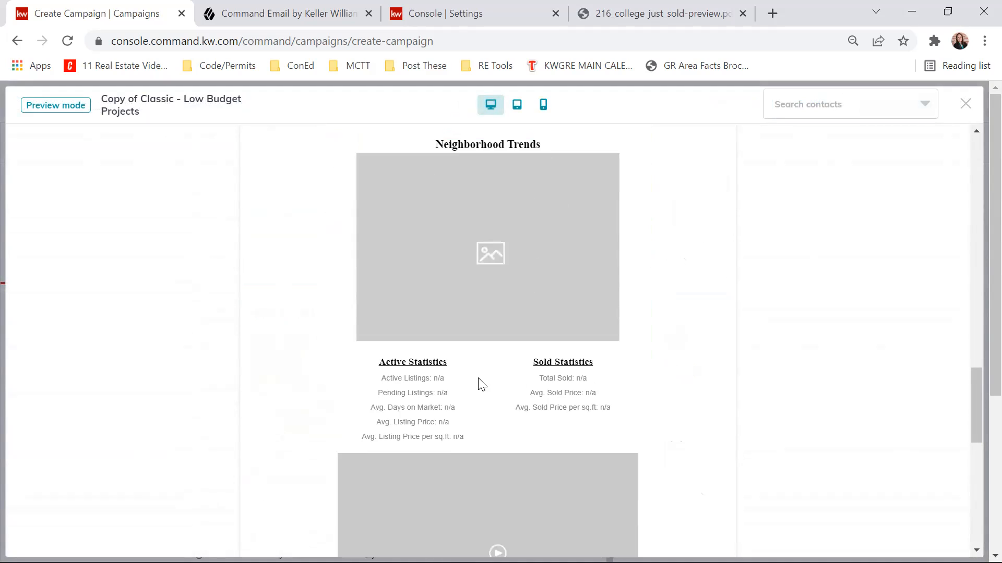
scroll(481, 384, down, 6)
scroll(499, 241, down, 5)
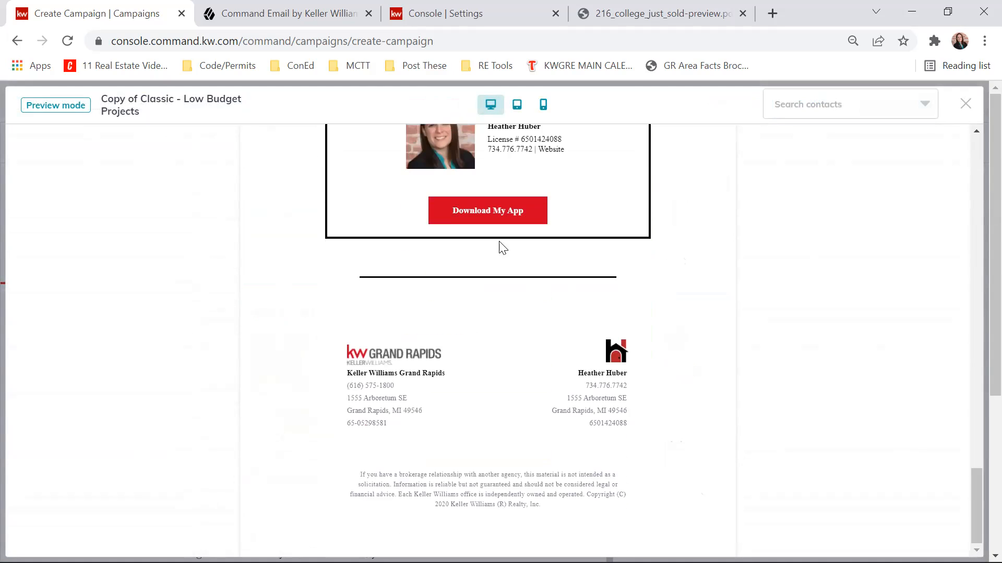
- Preview the email in mobile view, examine its images, listing, event, video and signature blocks, and close the preview
scroll(523, 355, up, 20)
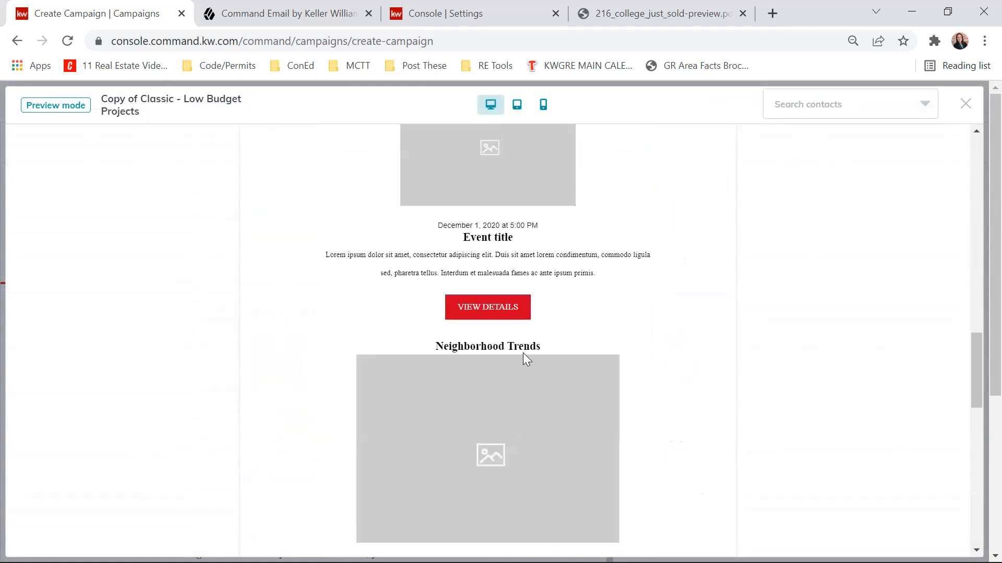
click(544, 105)
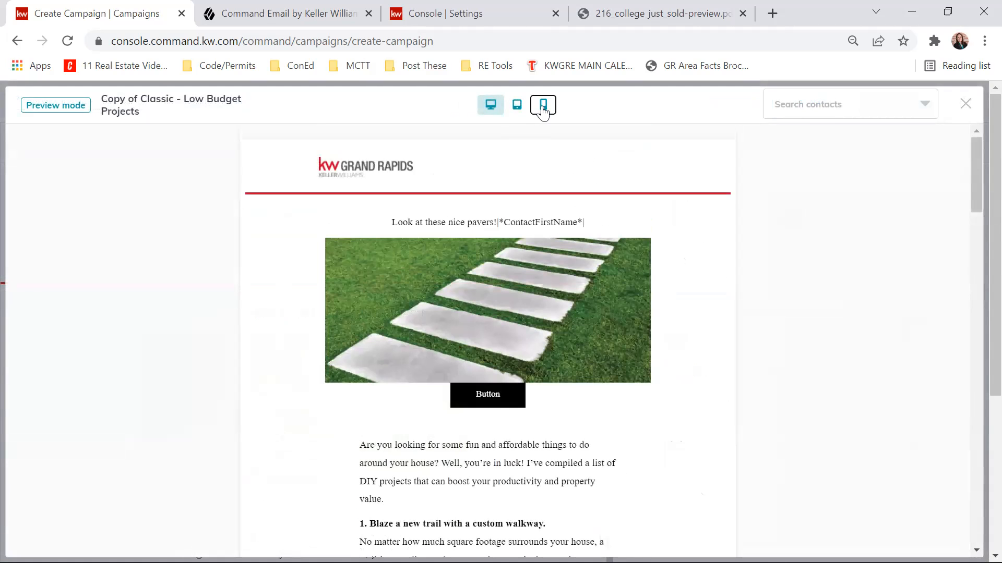
scroll(567, 242, down, 8)
scroll(558, 247, down, 10)
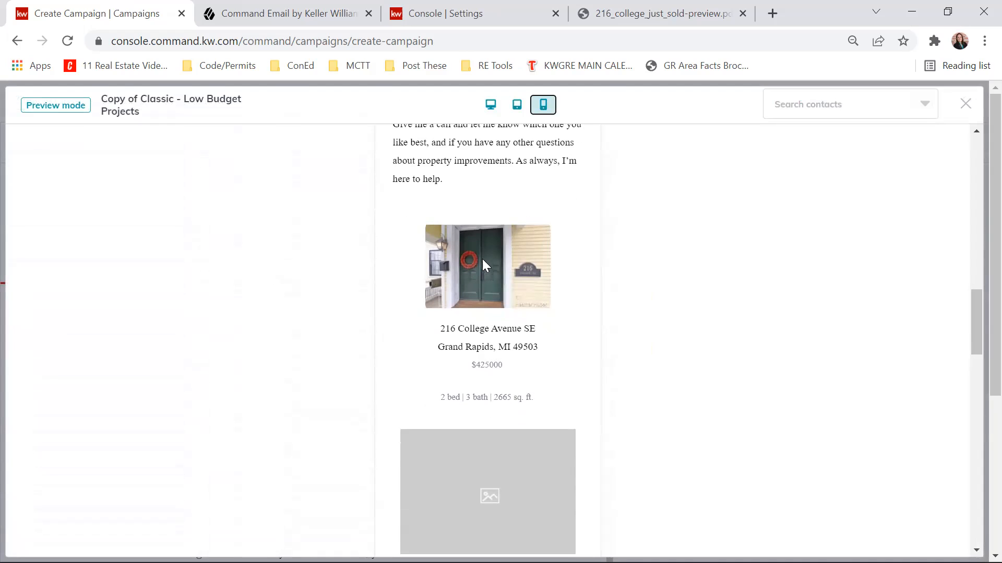
scroll(473, 261, down, 9)
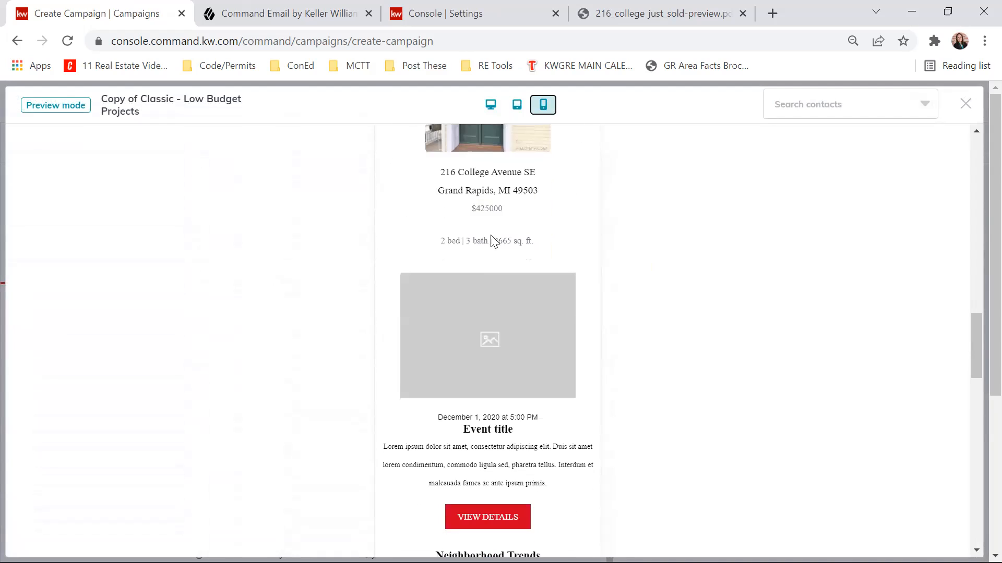
scroll(532, 397, down, 9)
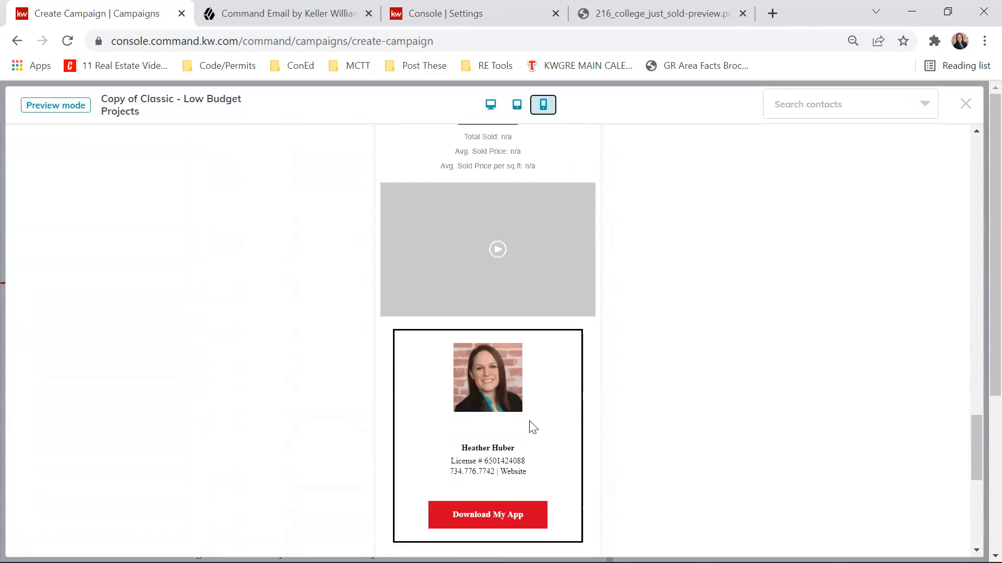
scroll(530, 424, up, 12)
scroll(530, 423, up, 15)
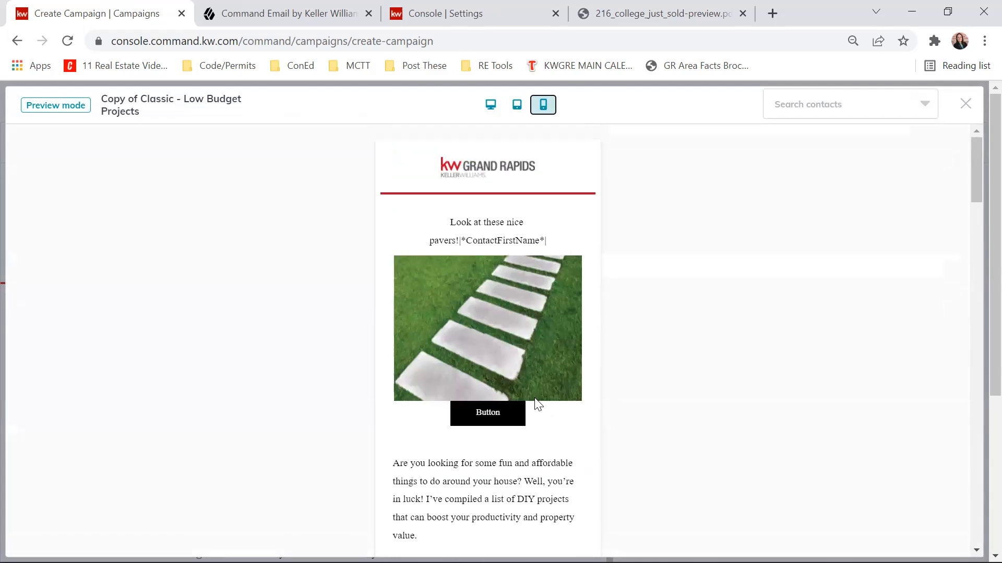
click(966, 103)
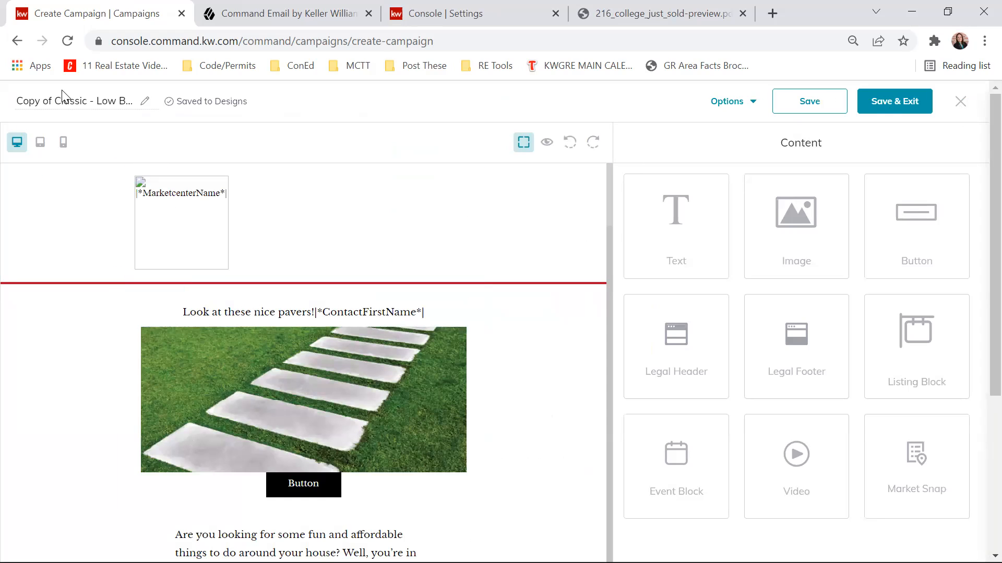
- Rename the email design "Dummy", save it, and return to the campaign setup
triple_click(53, 107)
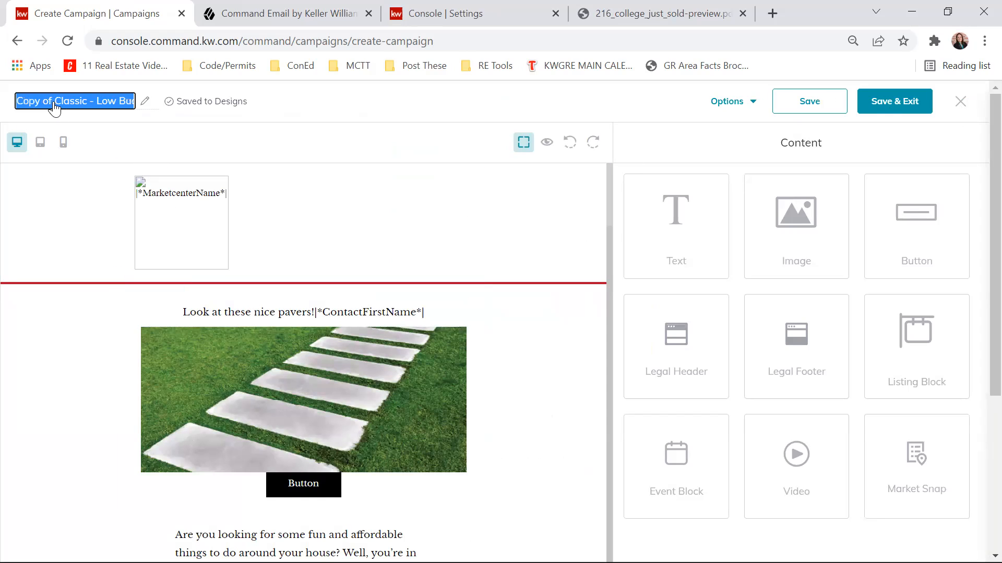
text(Dummy)
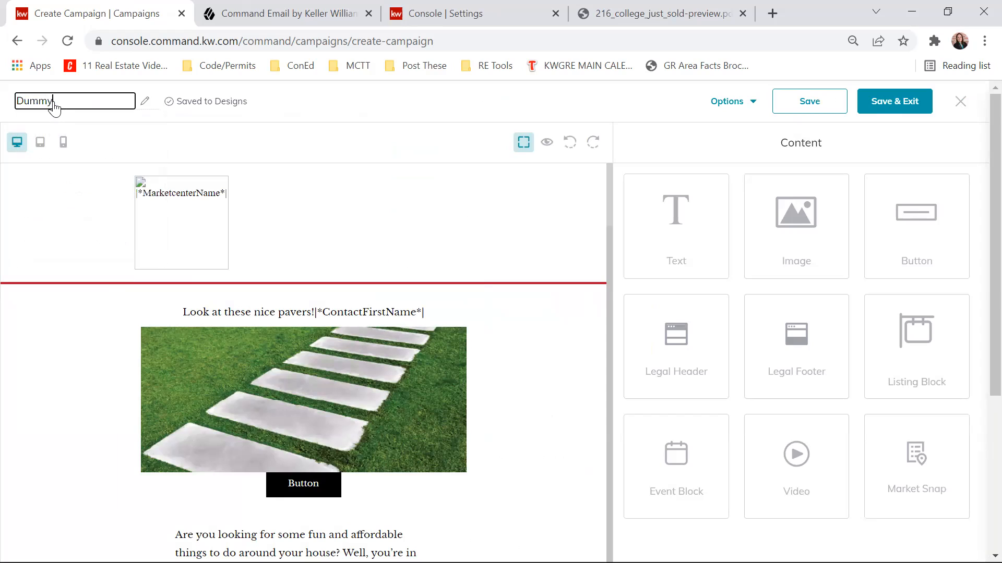
key(Return)
click(813, 102)
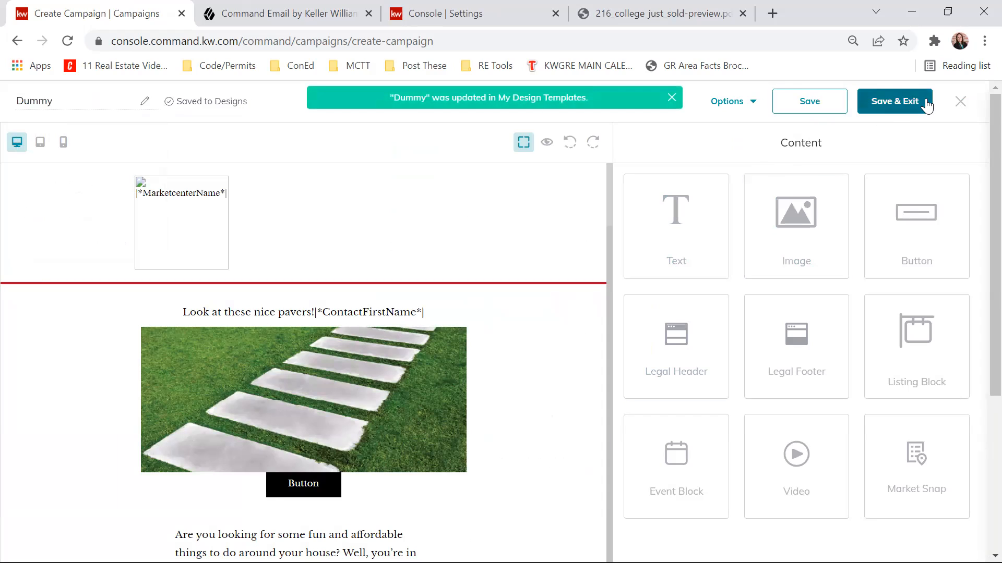
click(913, 104)
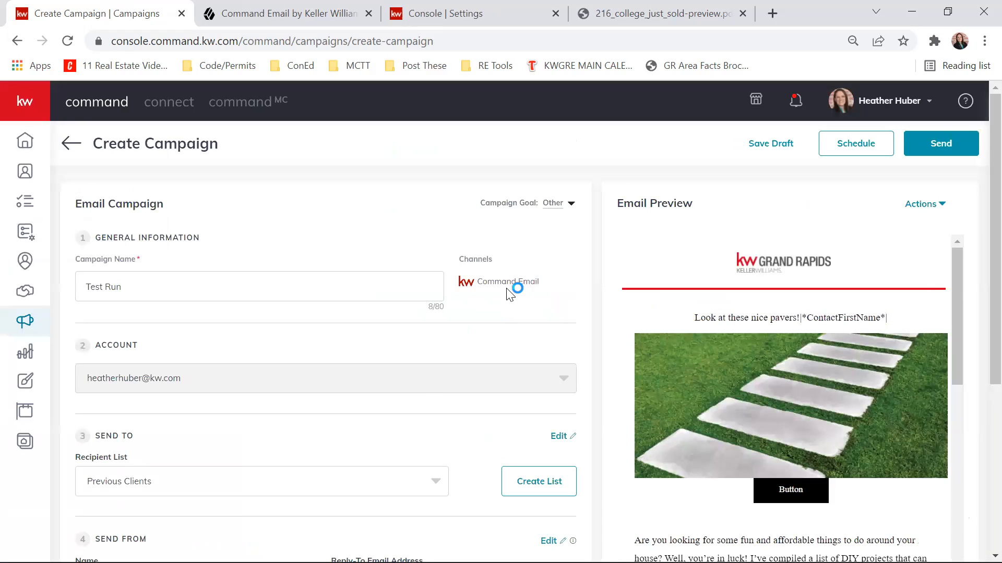
- Review the Test Run campaign's email preview, recipients, sender and subject, and open its scheduling options
scroll(784, 279, down, 3)
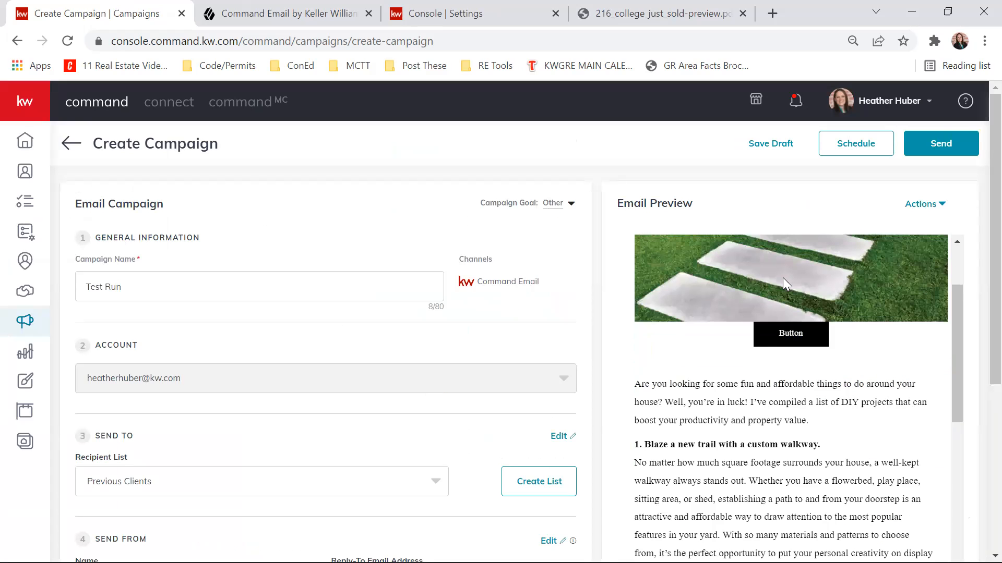
scroll(803, 381, down, 15)
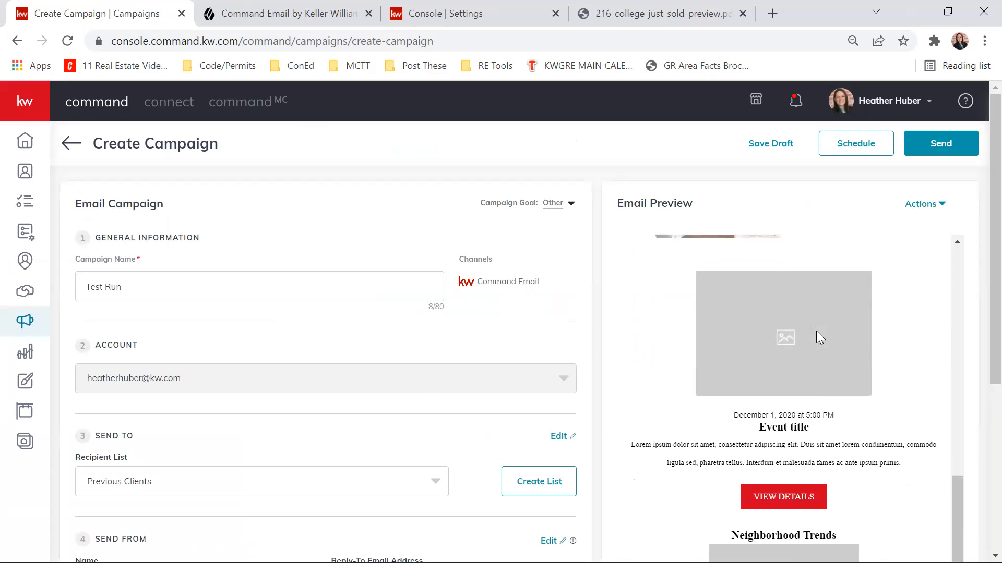
scroll(801, 395, up, 5)
scroll(806, 376, down, 10)
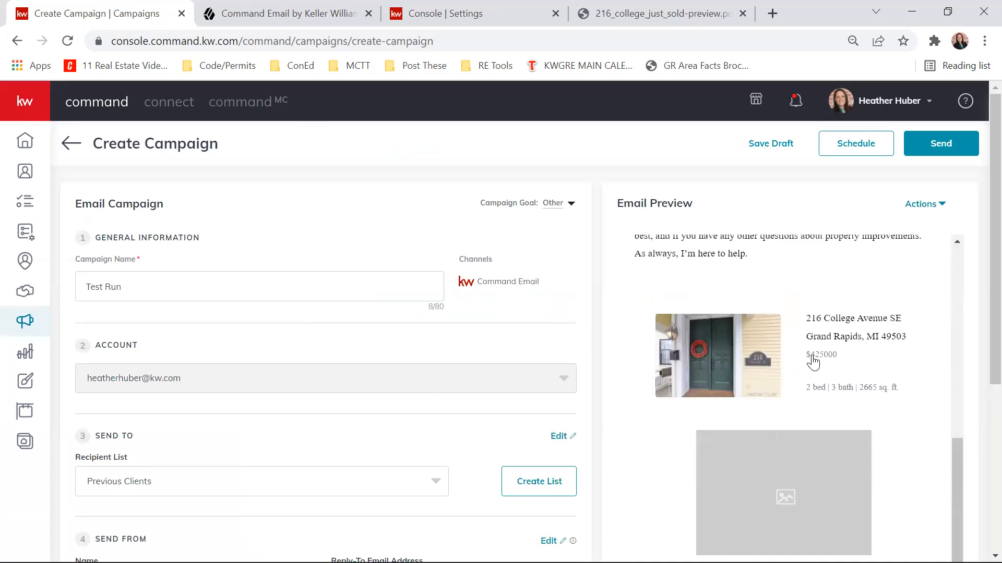
scroll(978, 242, down, 2)
scroll(981, 219, down, 4)
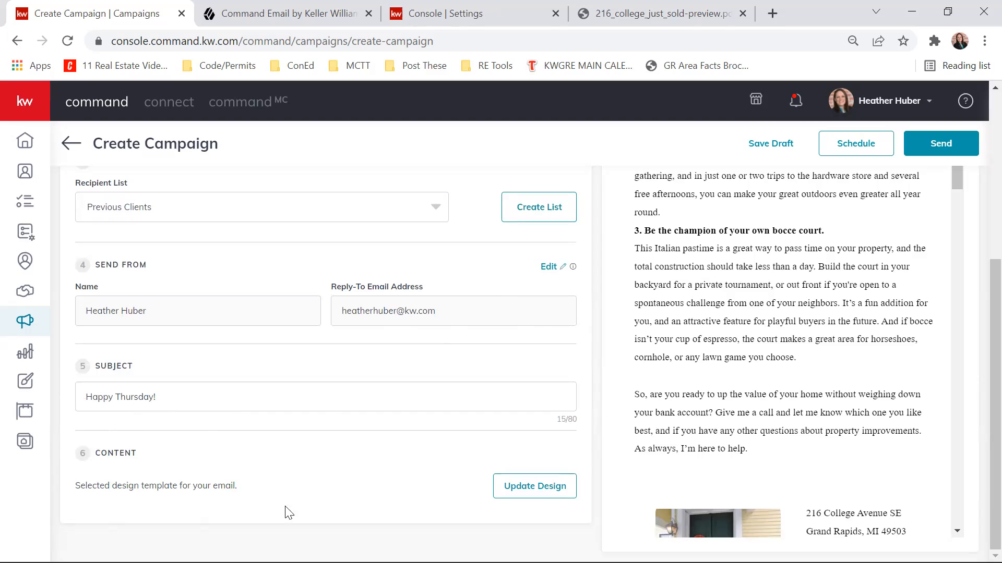
scroll(977, 365, up, 6)
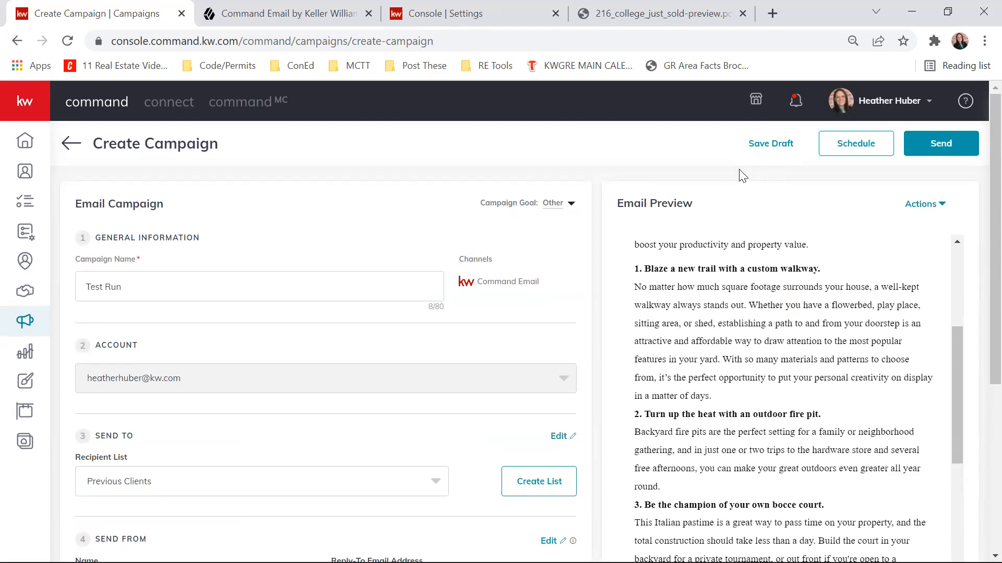
click(850, 151)
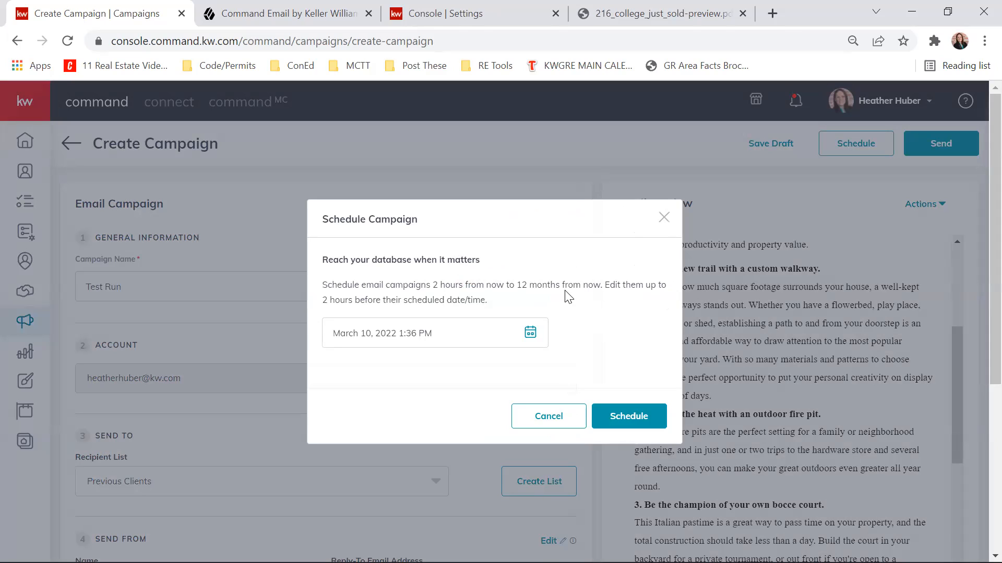
click(530, 332)
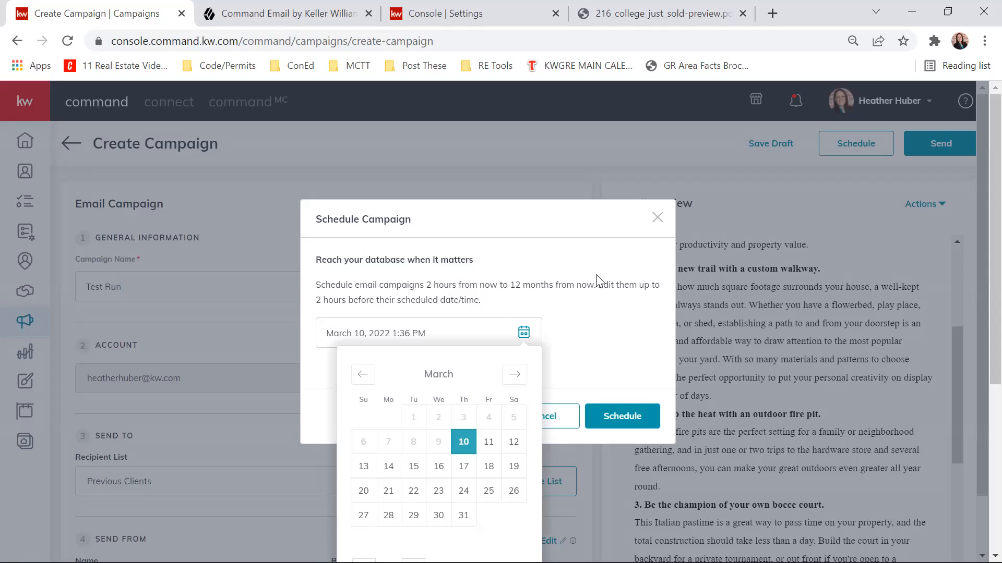
click(512, 452)
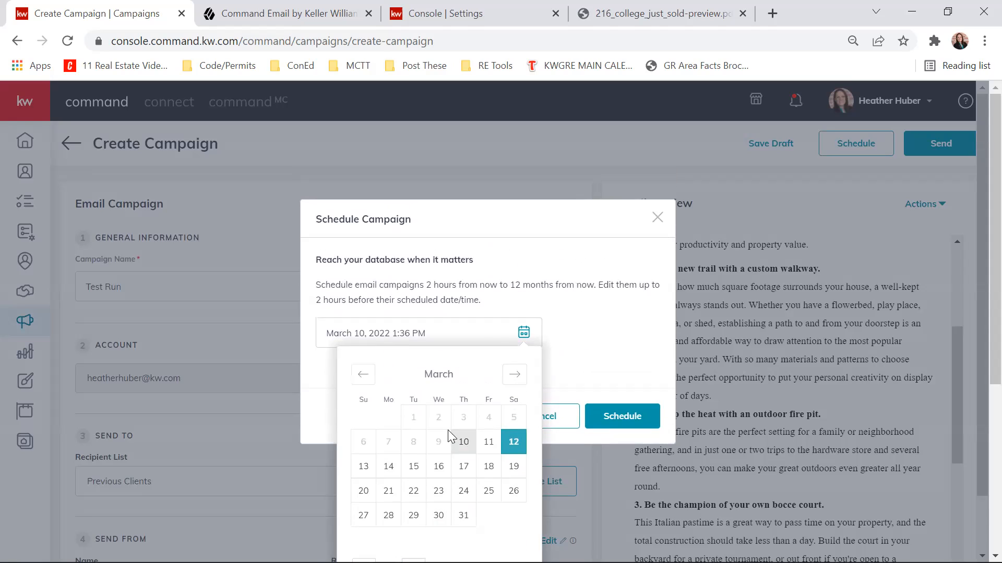
scroll(501, 340, down, 2)
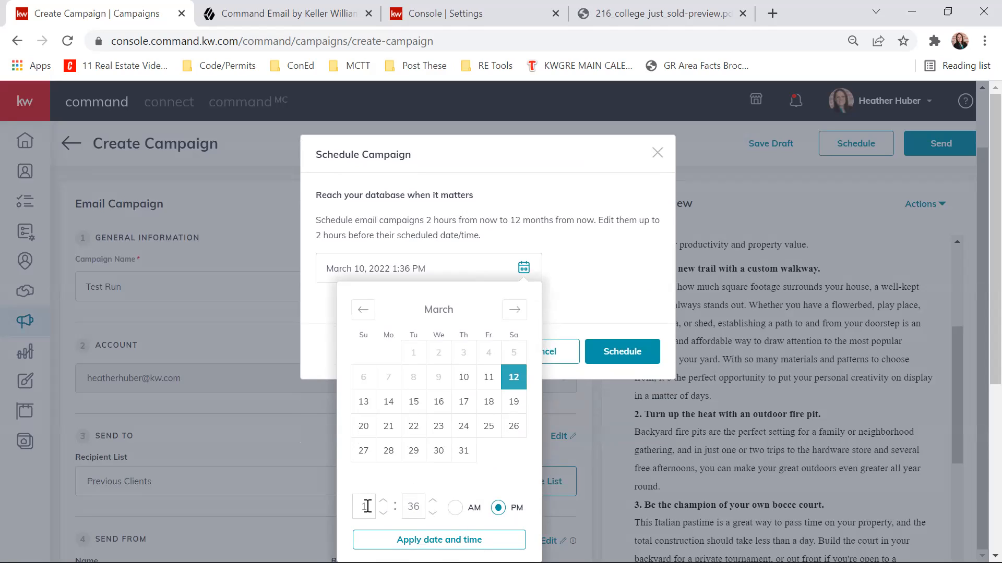
click(328, 498)
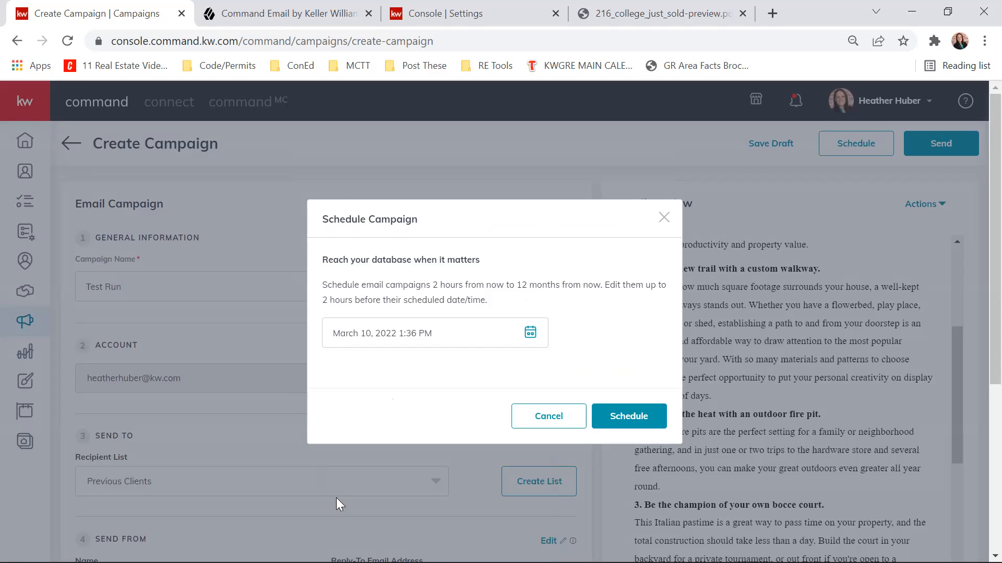
scroll(543, 303, down, 2)
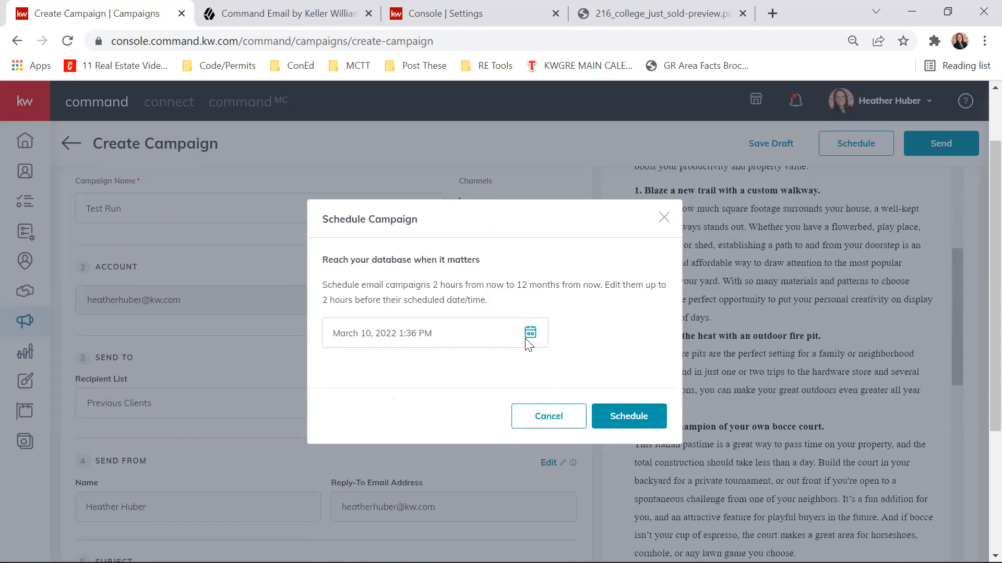
- Set the send time to March 10, 2022 at 3:30 PM and schedule the Test Run campaign
click(530, 333)
scroll(419, 491, down, 2)
click(384, 501)
click(384, 501)
click(432, 514)
click(433, 513)
click(433, 513)
click(433, 514)
click(432, 513)
click(432, 513)
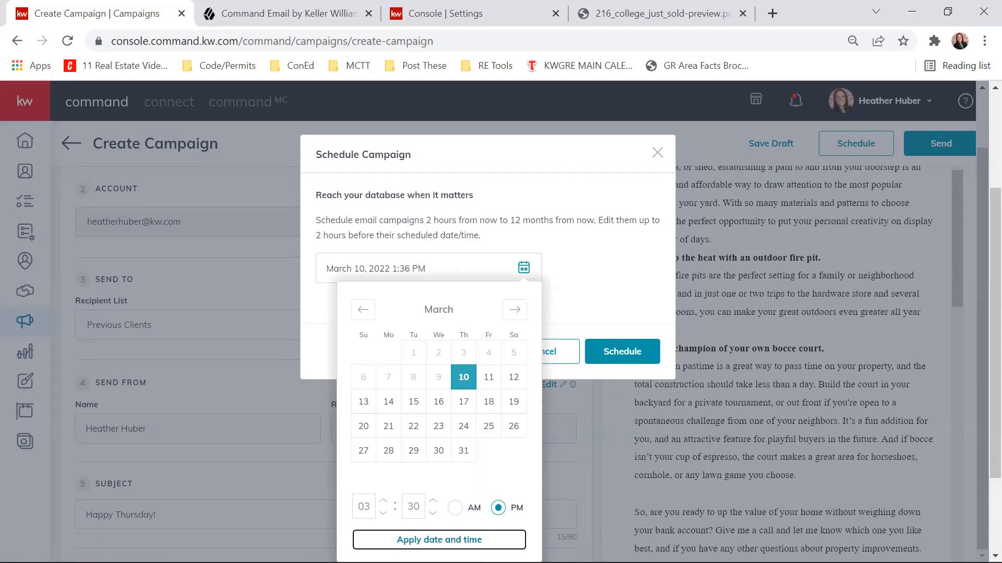
click(447, 540)
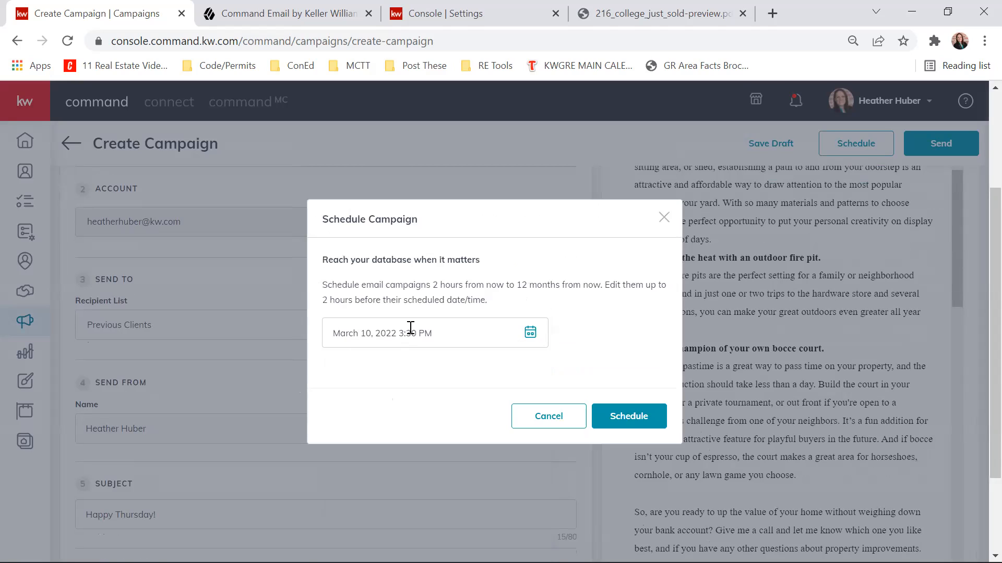
click(633, 417)
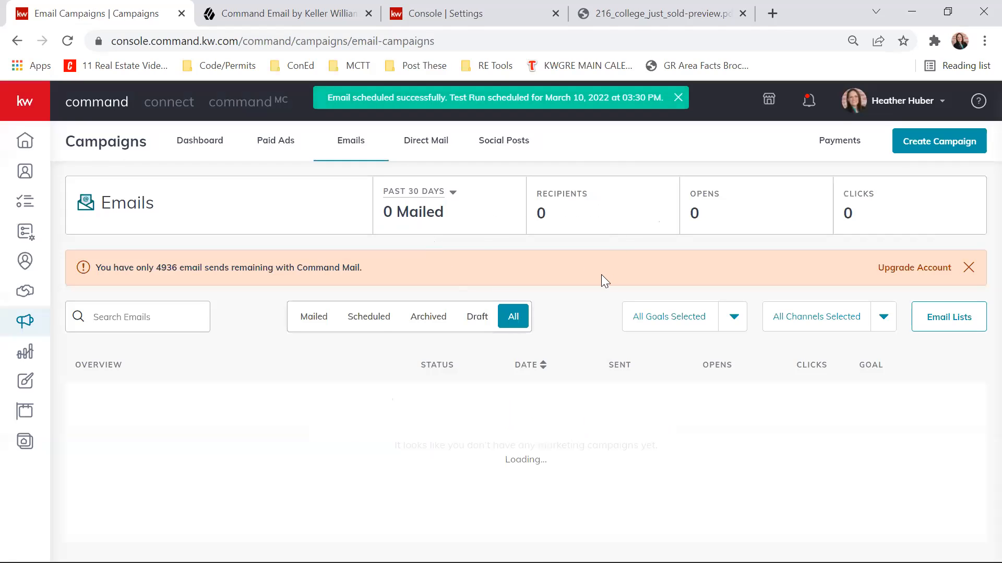
- Look over the email campaign list and check which actions are available for the Test Run campaign
scroll(178, 318, down, 1)
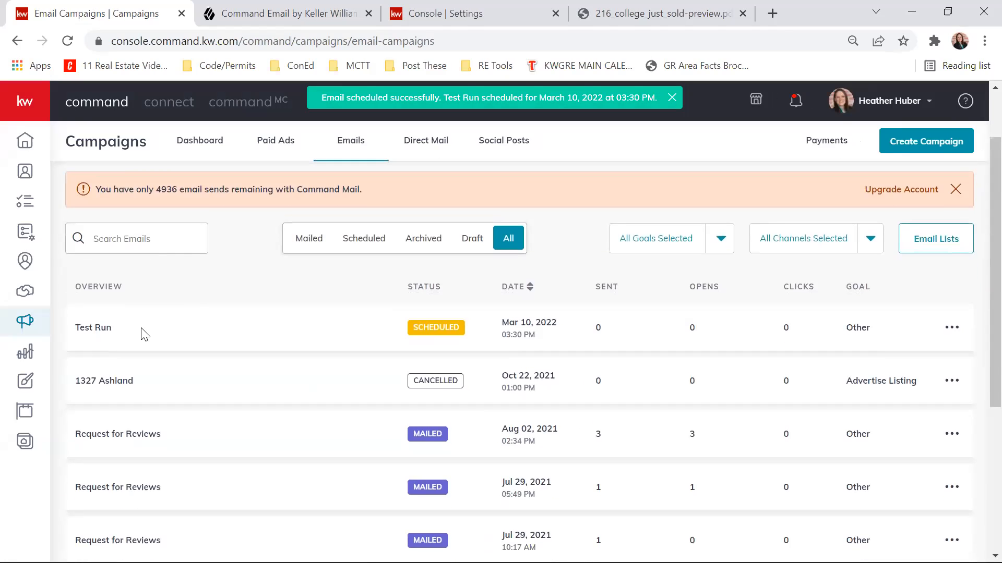
scroll(293, 360, up, 1)
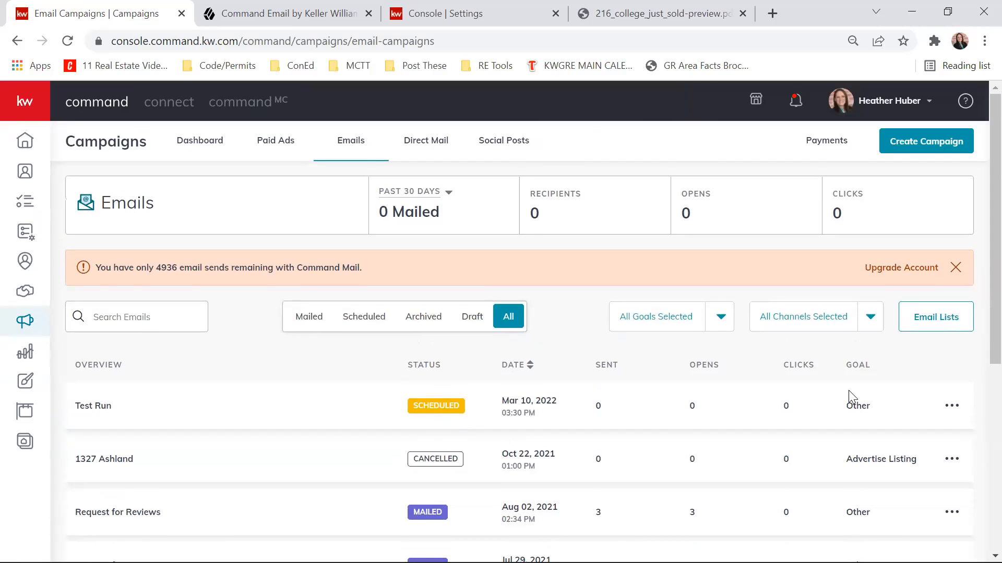
click(952, 406)
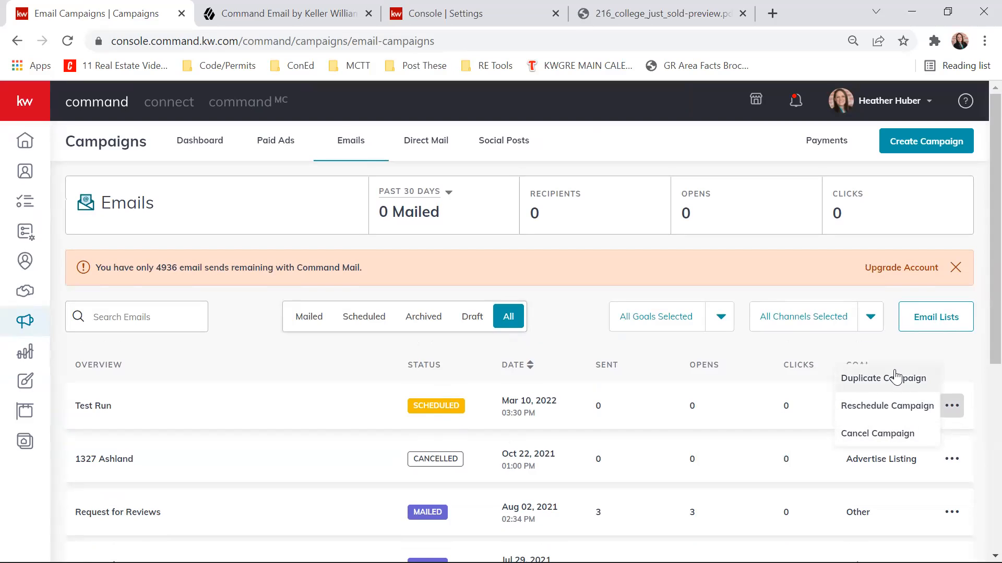
right_click(894, 371)
click(975, 360)
- Examine the rescheduling options for the Test Run campaign and close them without changing the date or time
click(950, 406)
click(861, 406)
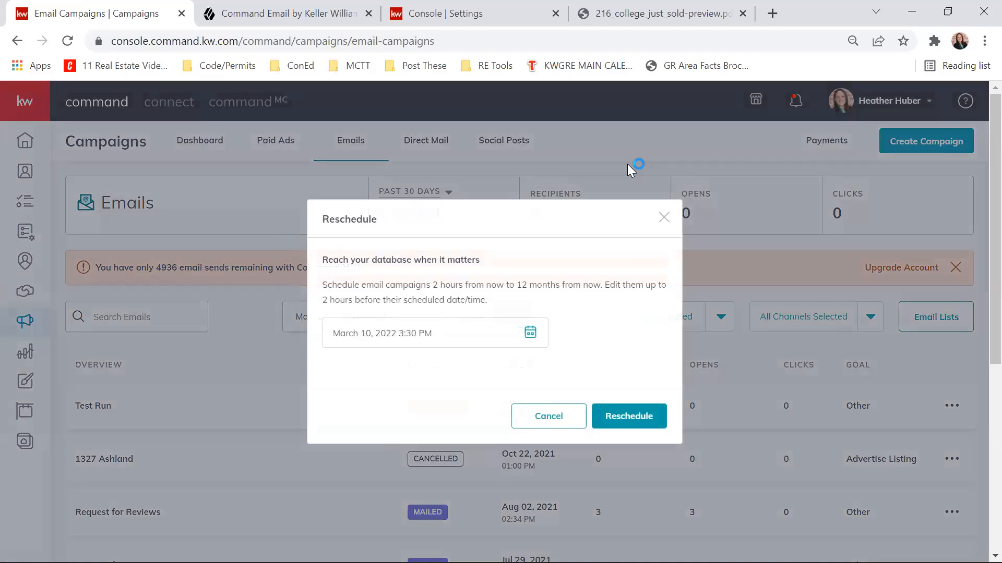
click(423, 329)
click(600, 350)
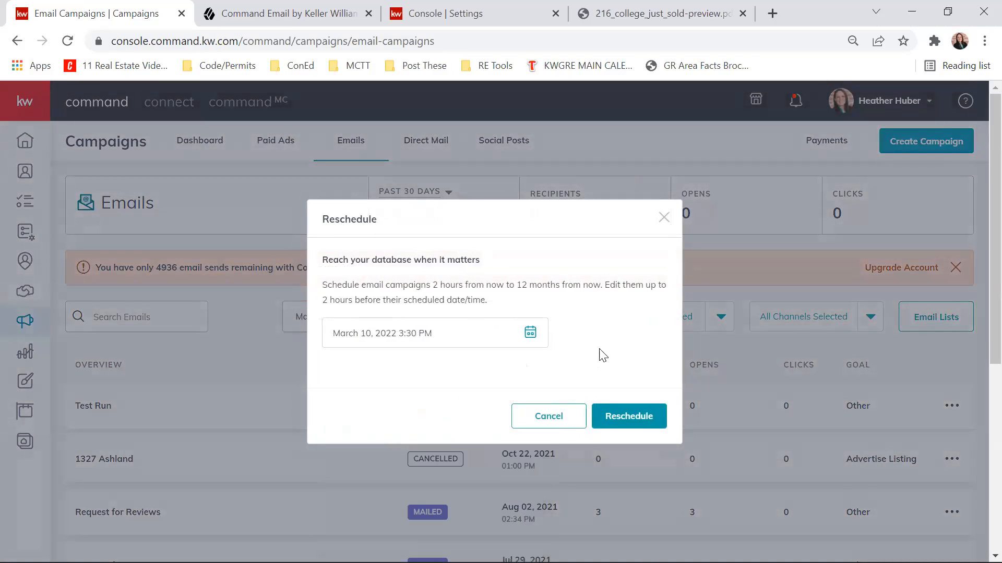
click(713, 211)
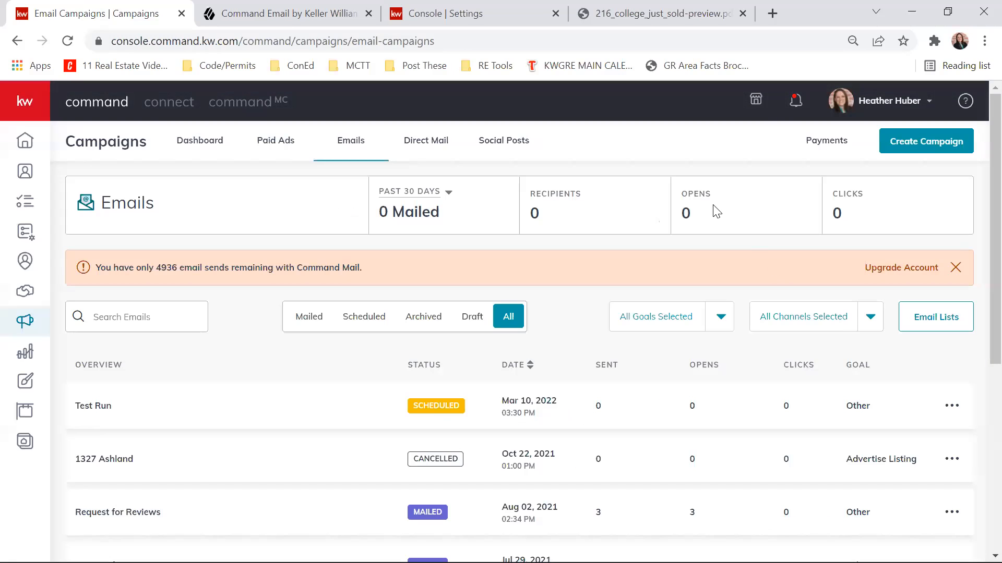
click(955, 411)
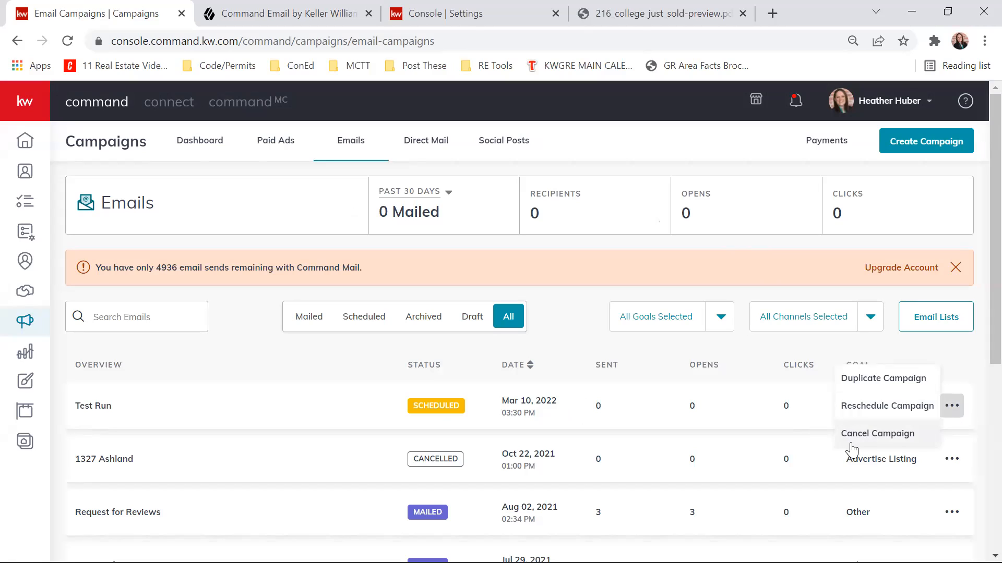
click(803, 370)
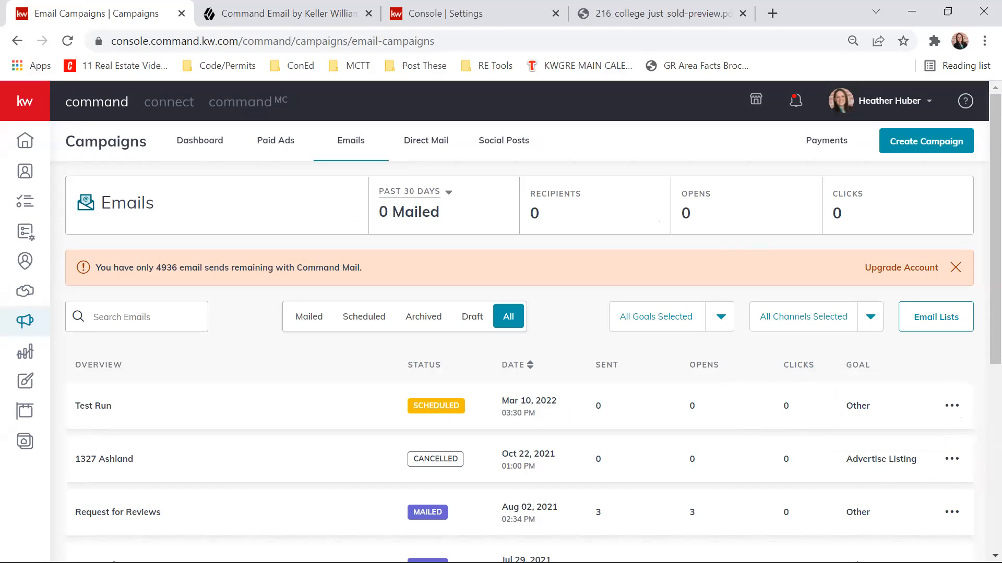
scroll(626, 272, down, 6)
scroll(625, 267, up, 6)
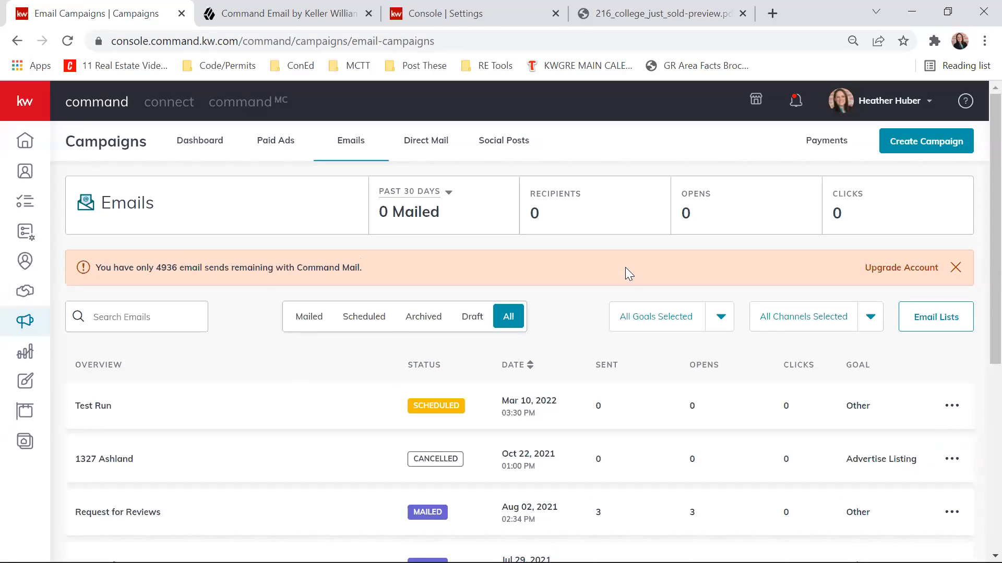